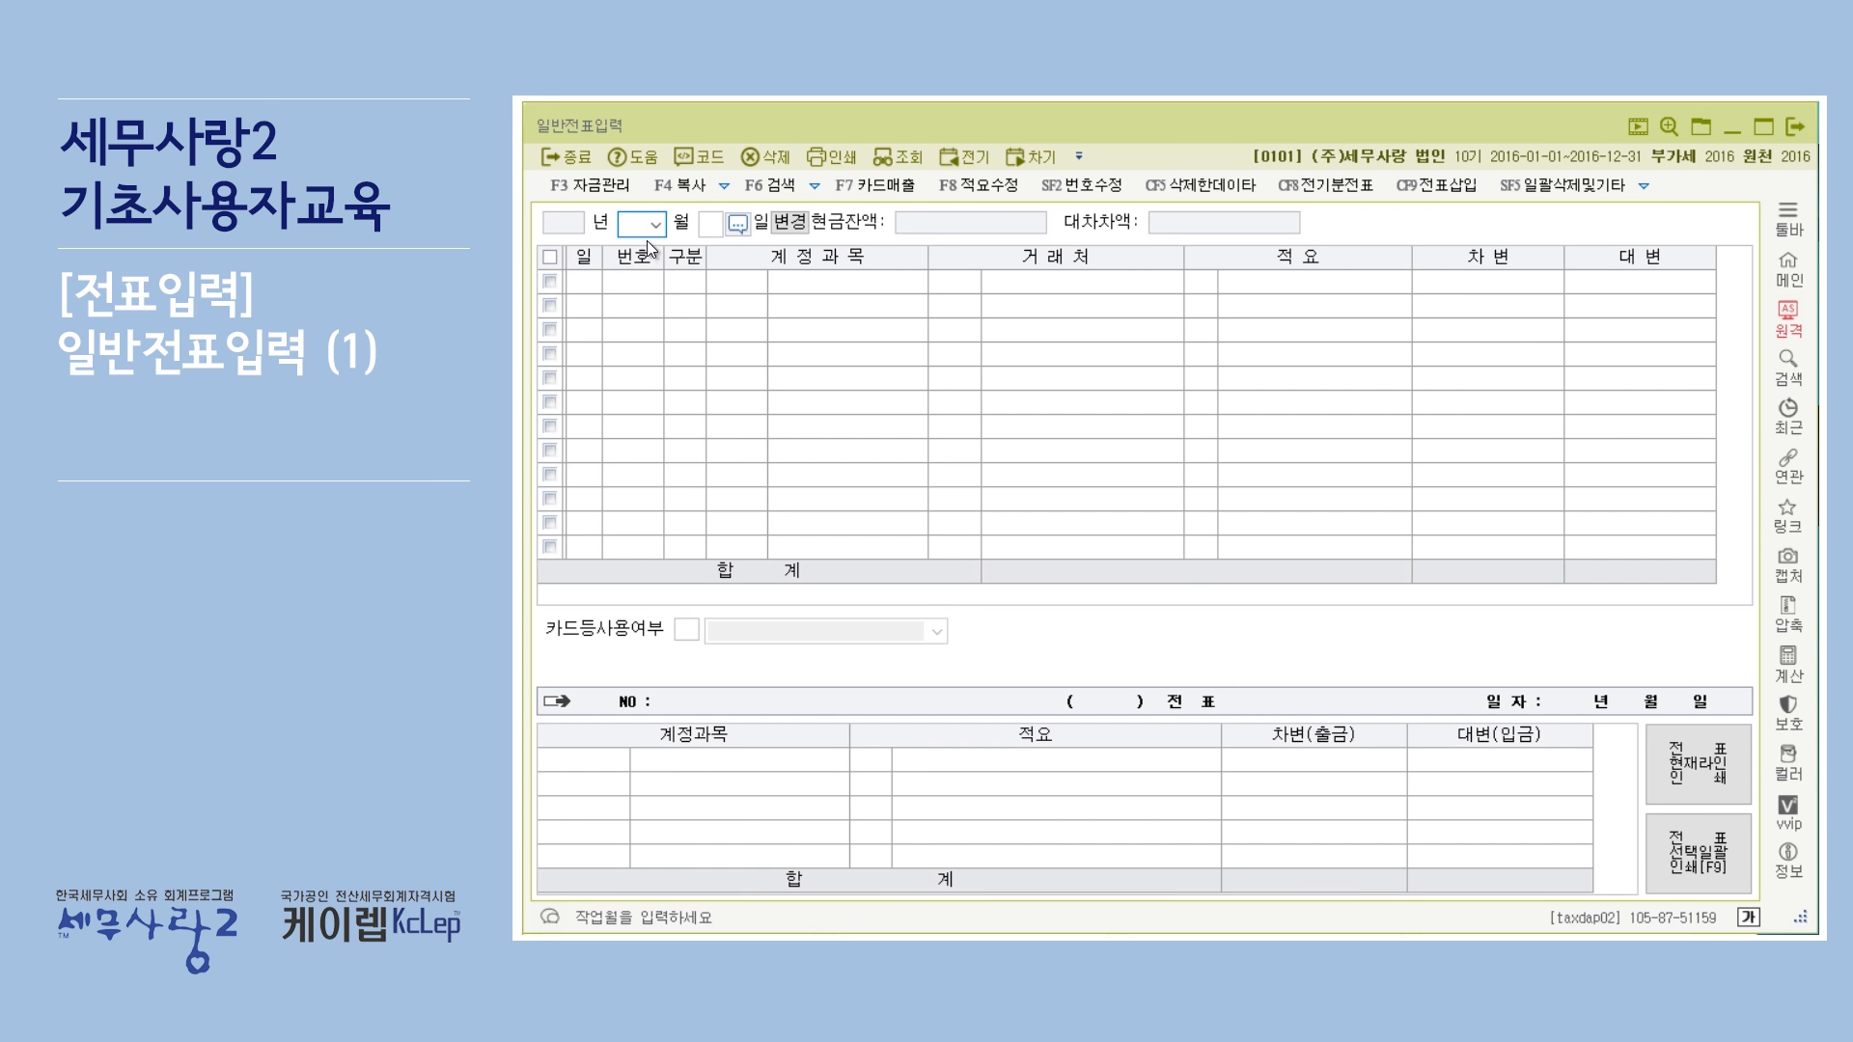
Set the voucher month to 01 and enter day 2 for the first voucher line.
{"action": "left_click", "coordinate": [653, 234]}
{"action": "type", "text": "01"}
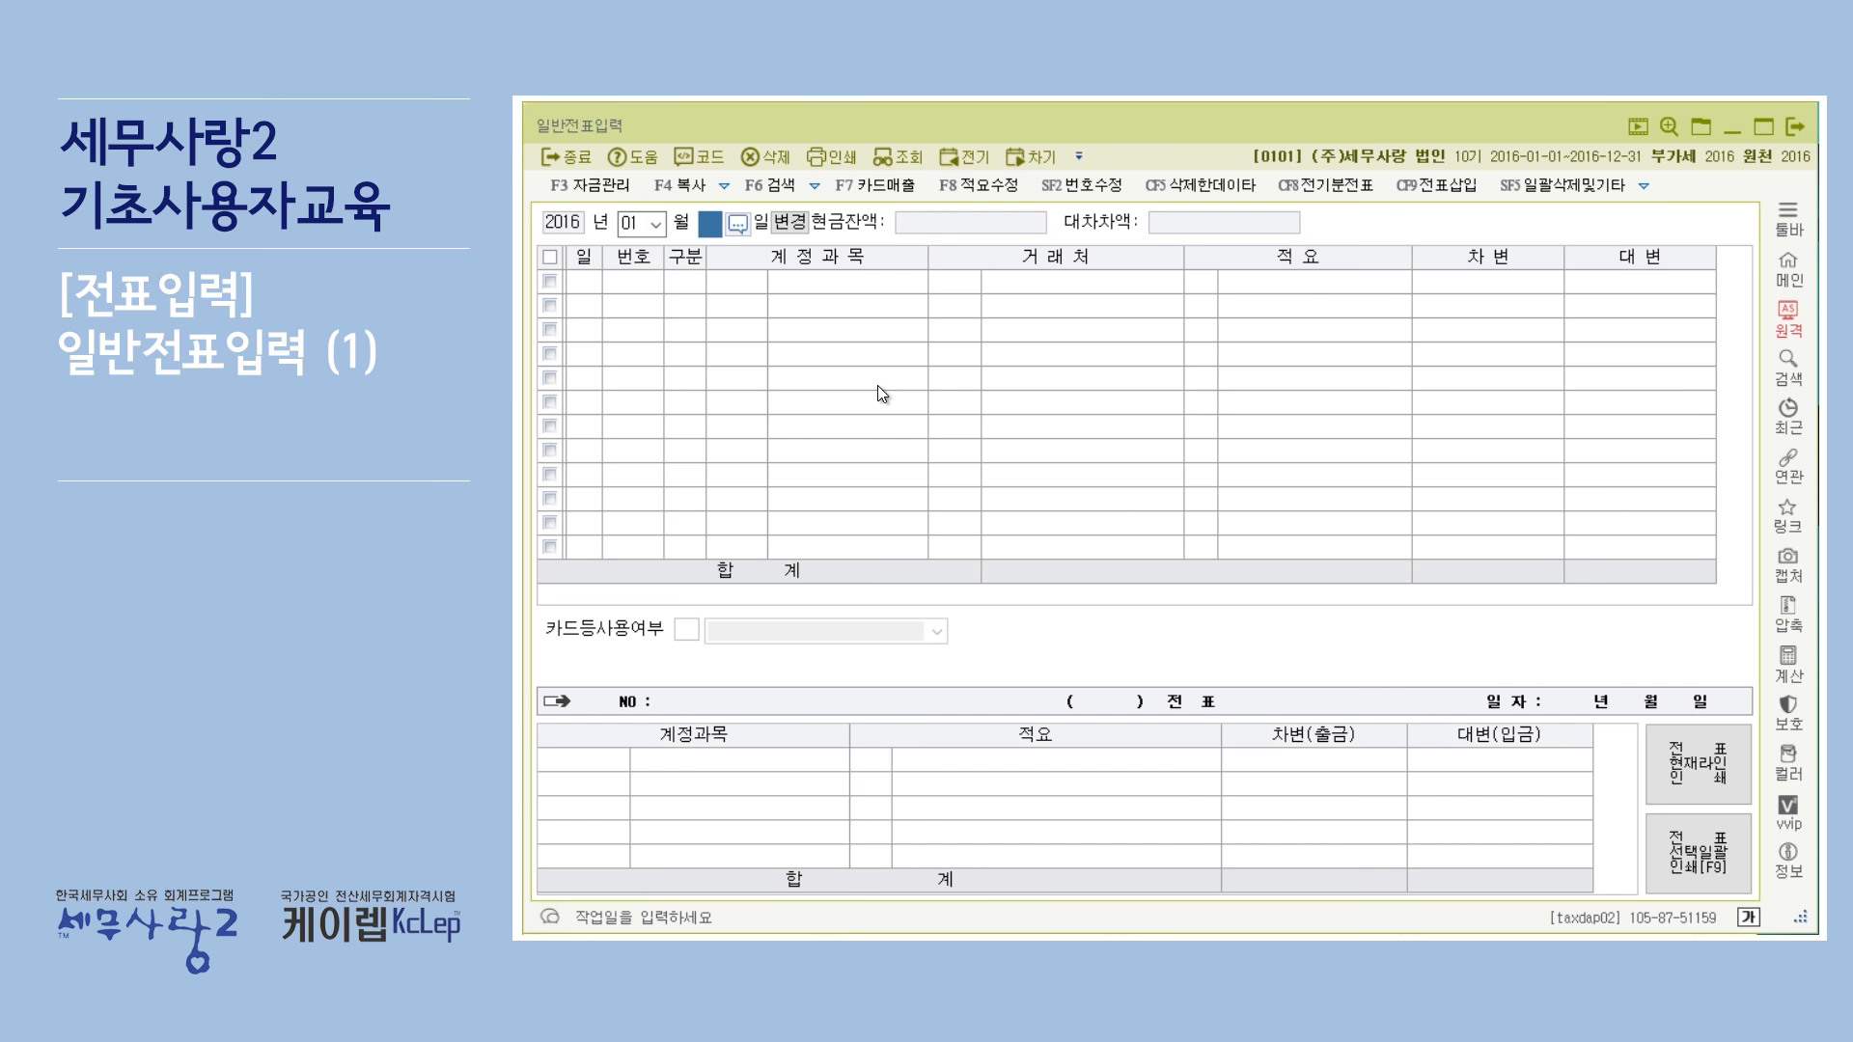
{"action": "type", "text": "3"}
{"action": "key", "text": "Return"}
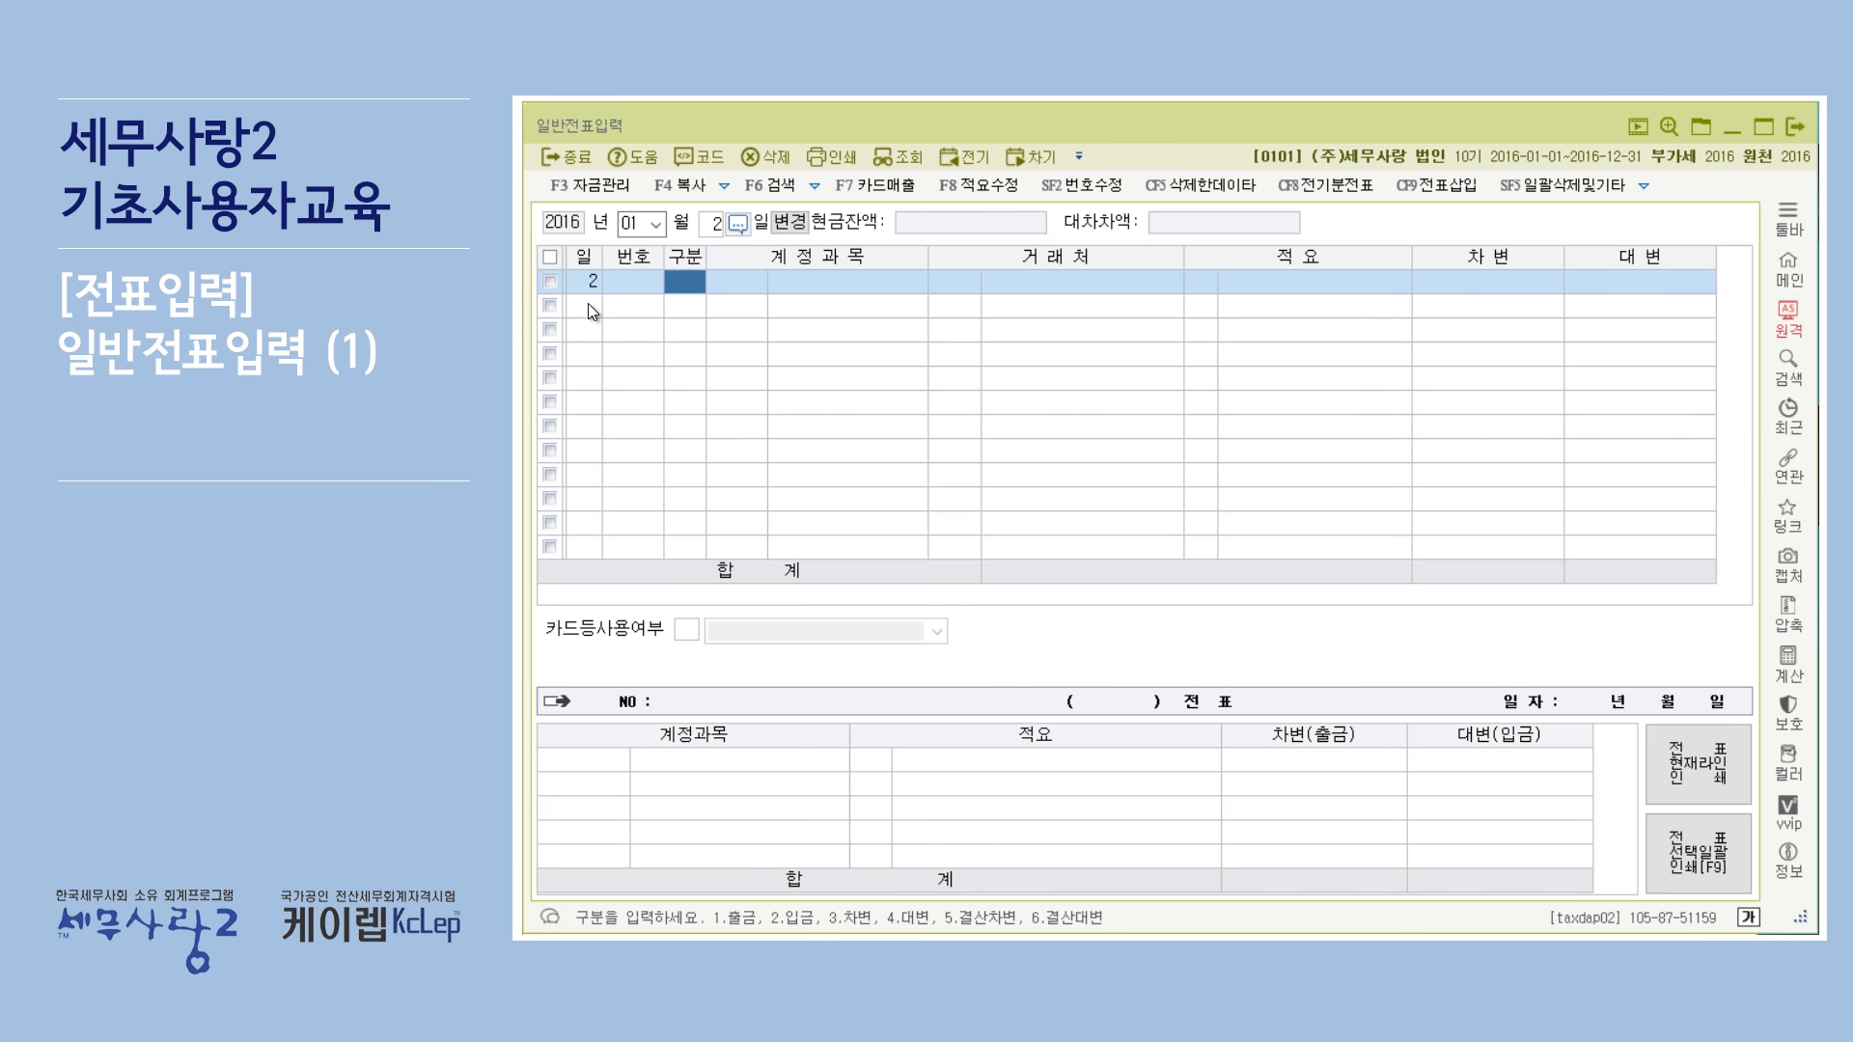
Clear the fixed day in the header and enter day 2 directly on the voucher line instead.
{"action": "left_click", "coordinate": [714, 230]}
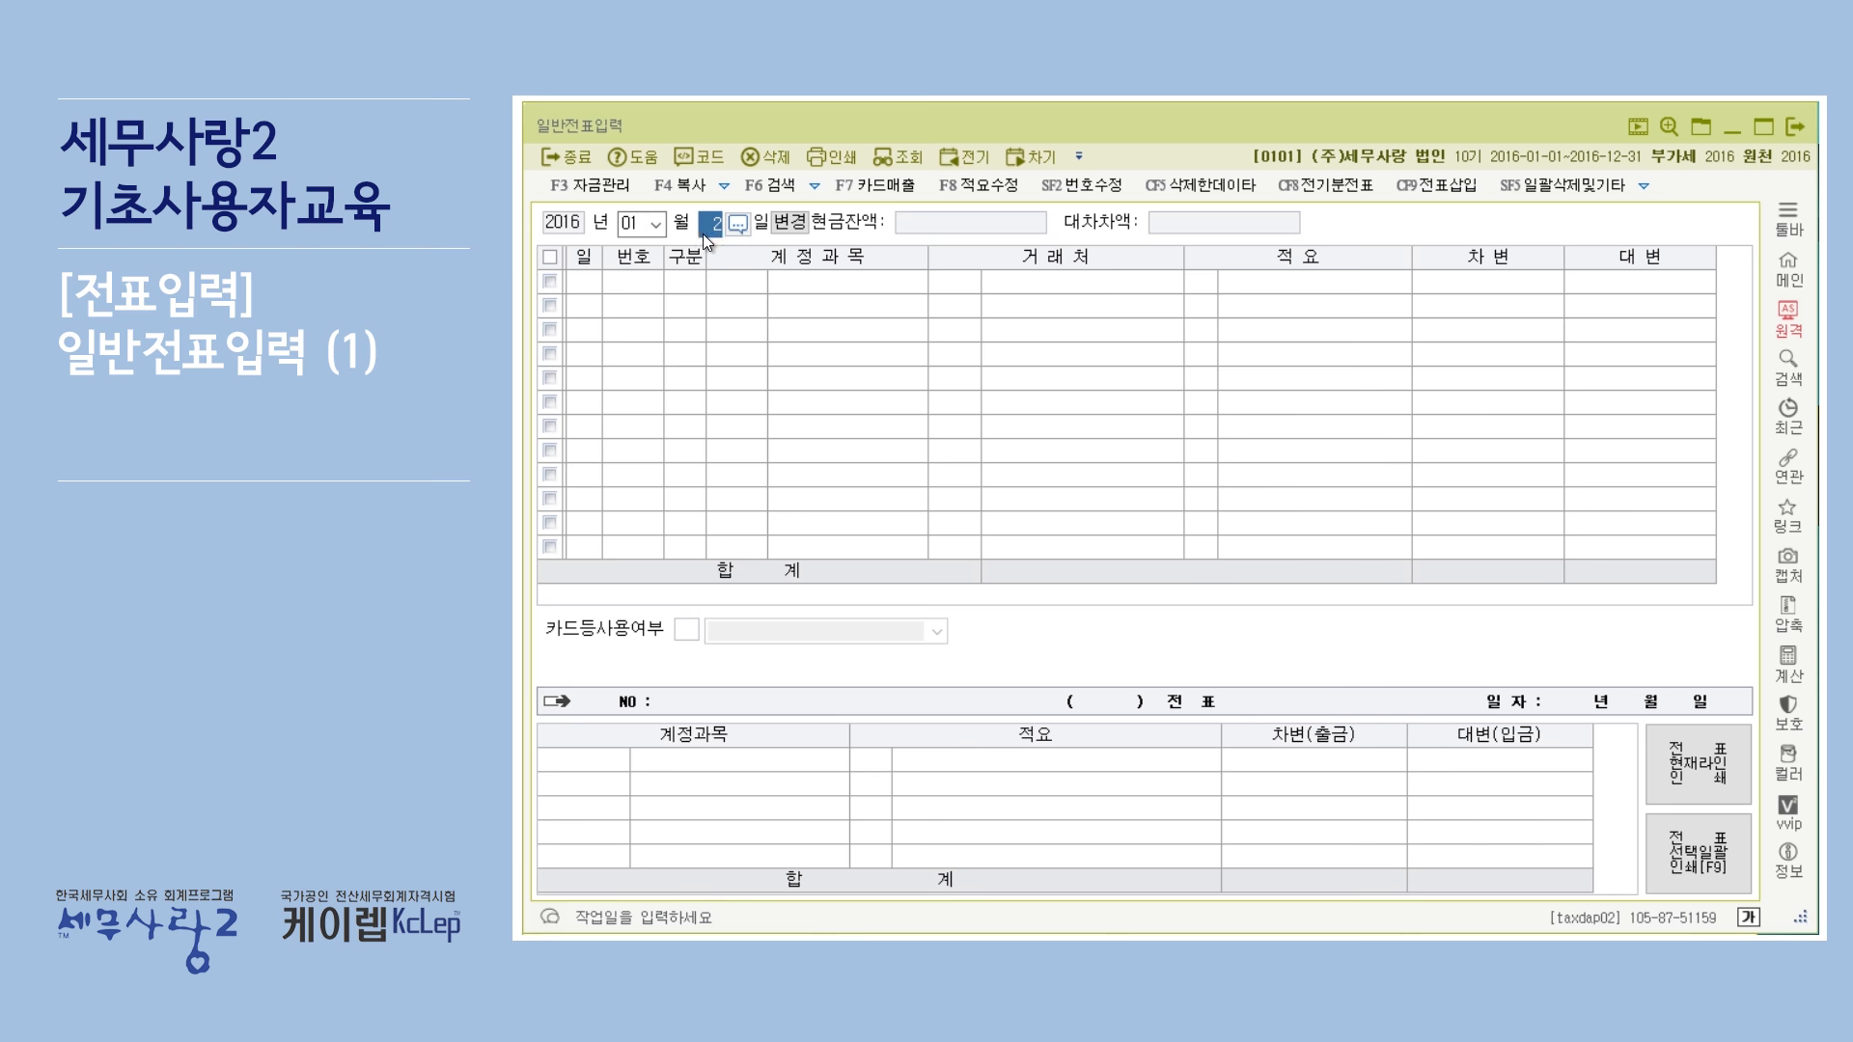
{"action": "key", "text": "BackSpace"}
{"action": "key", "text": "Return"}
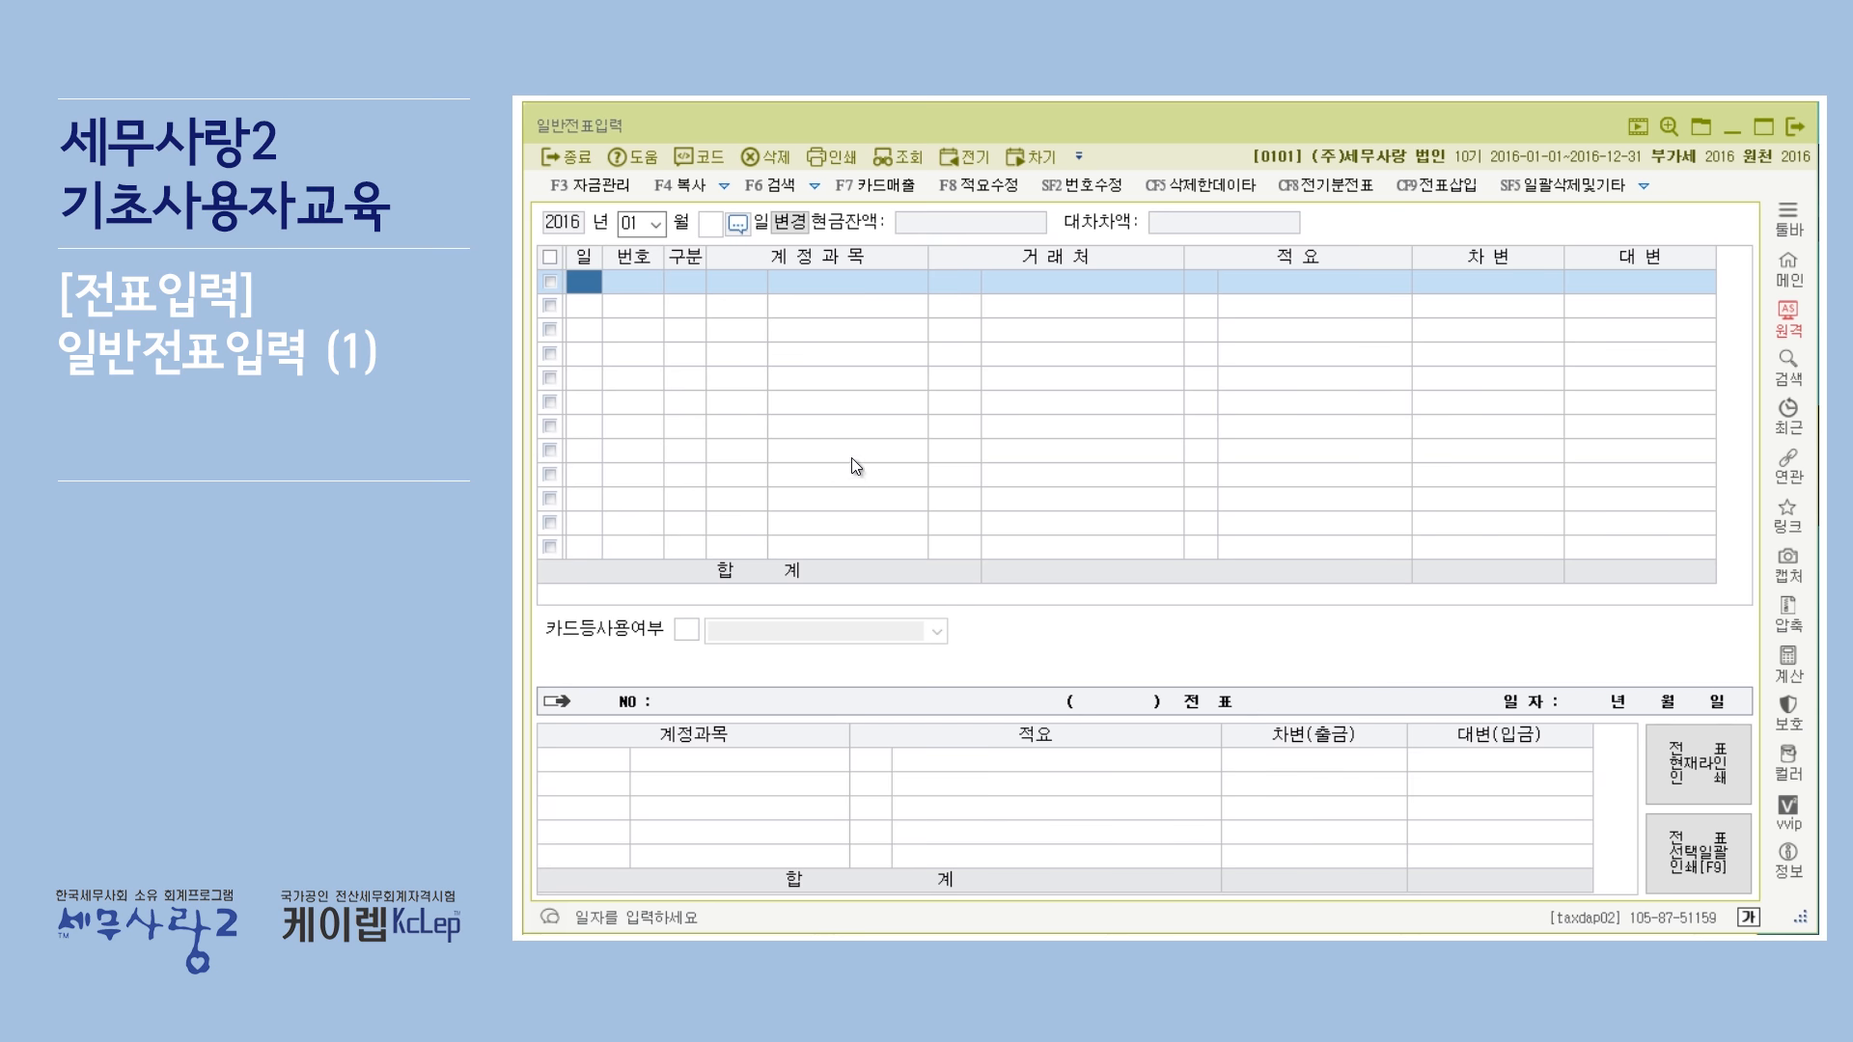
{"action": "type", "text": "2"}
{"action": "key", "text": "Return"}
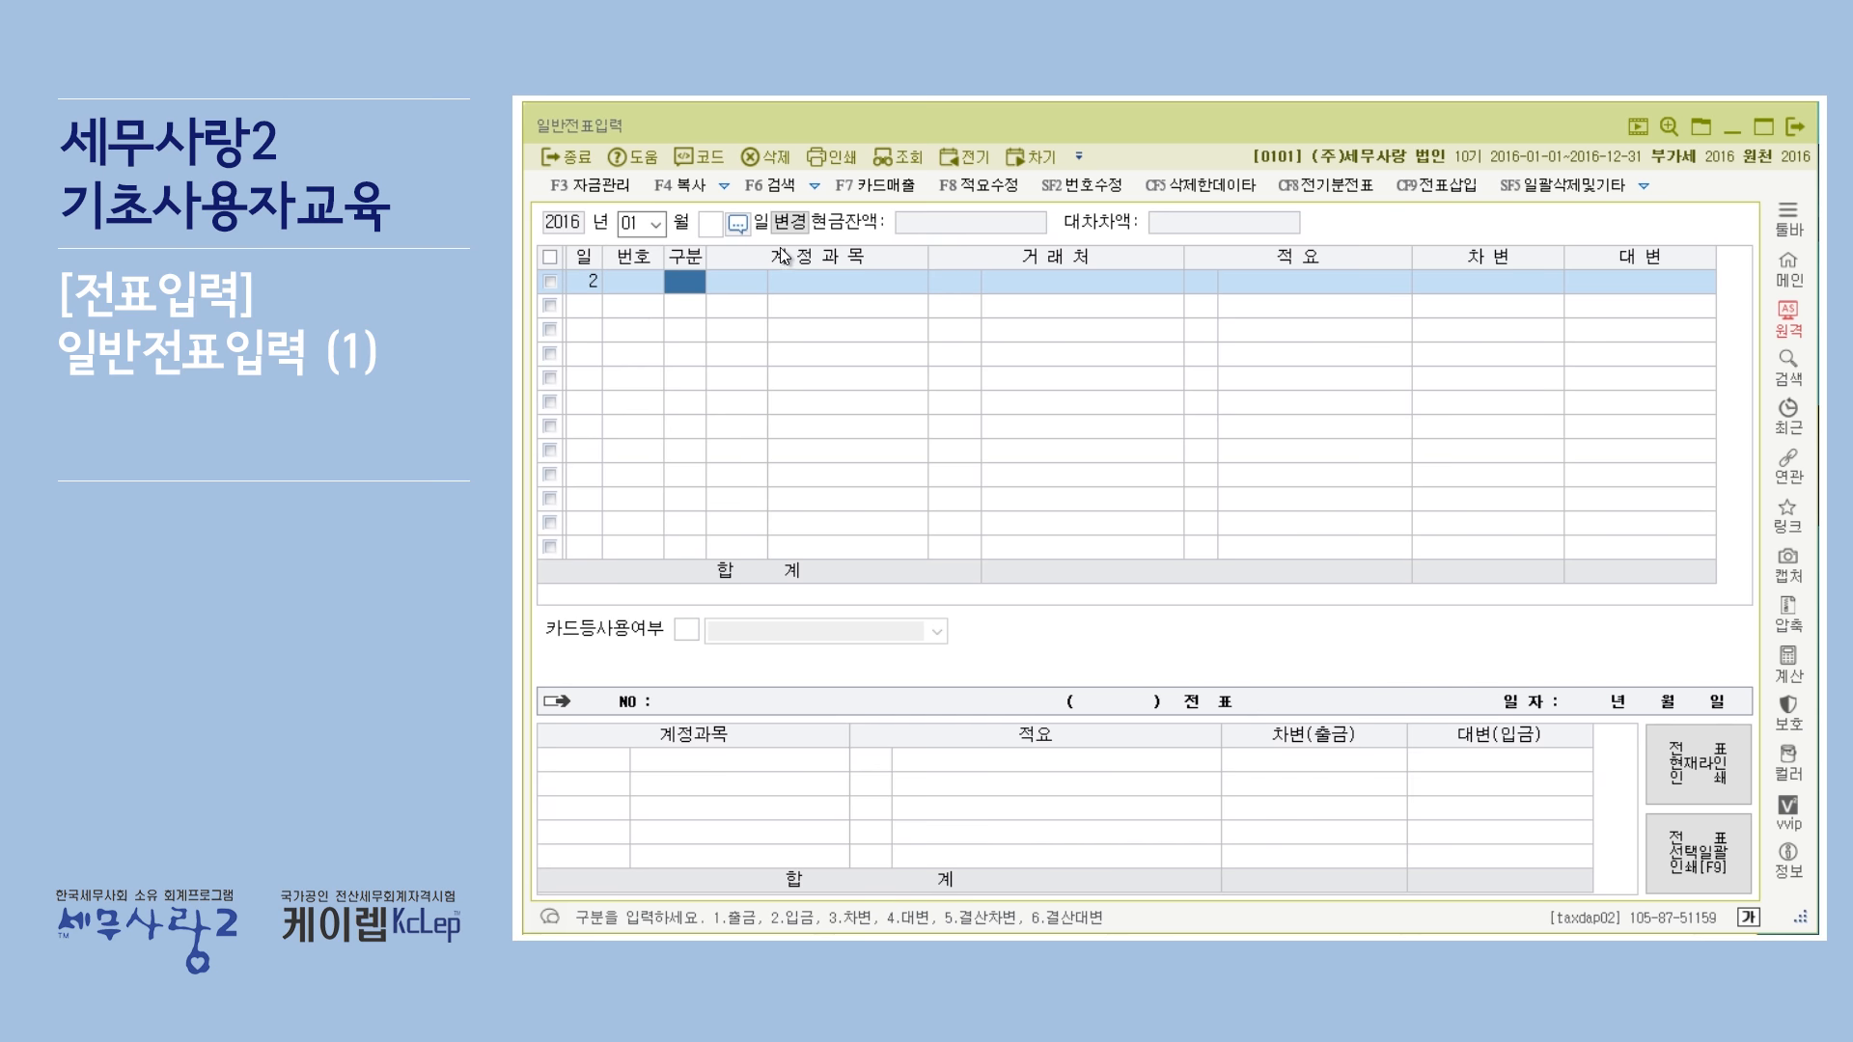
Clear the day and switch the voucher month to 03.
{"action": "left_click", "coordinate": [715, 228]}
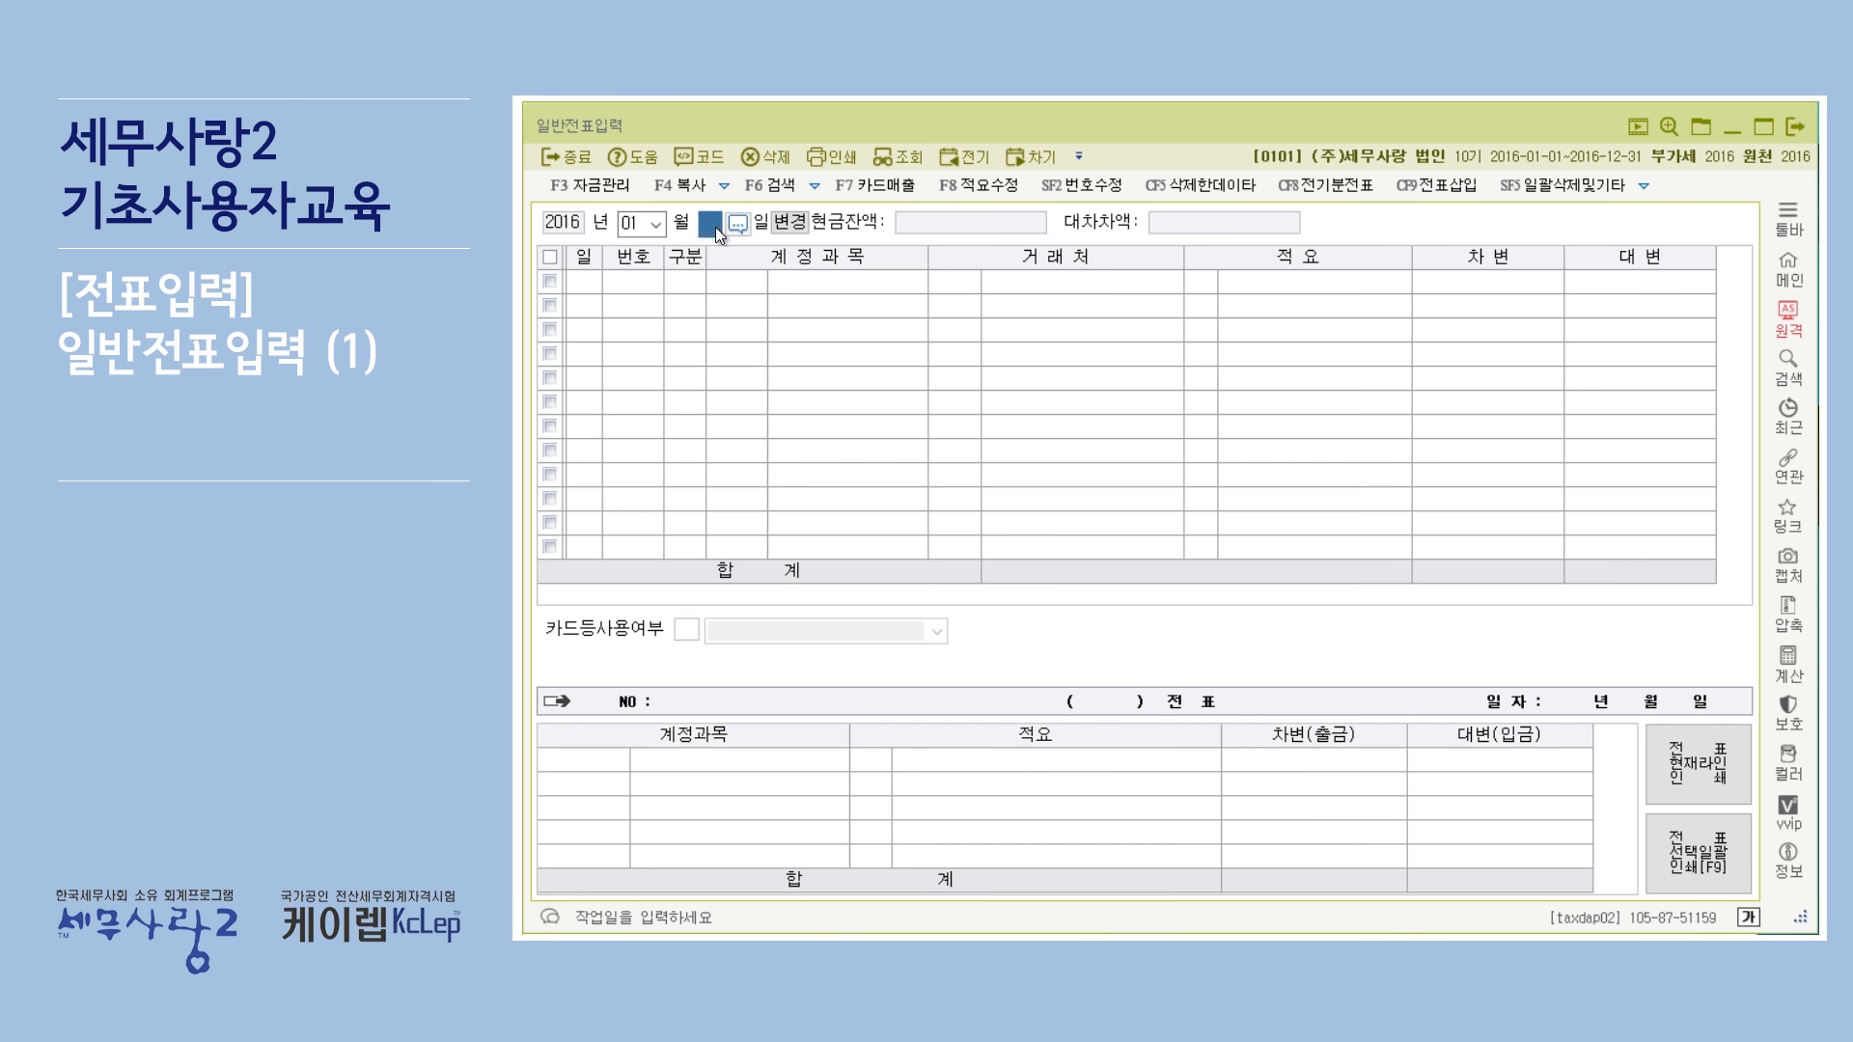
{"action": "left_click", "coordinate": [652, 226]}
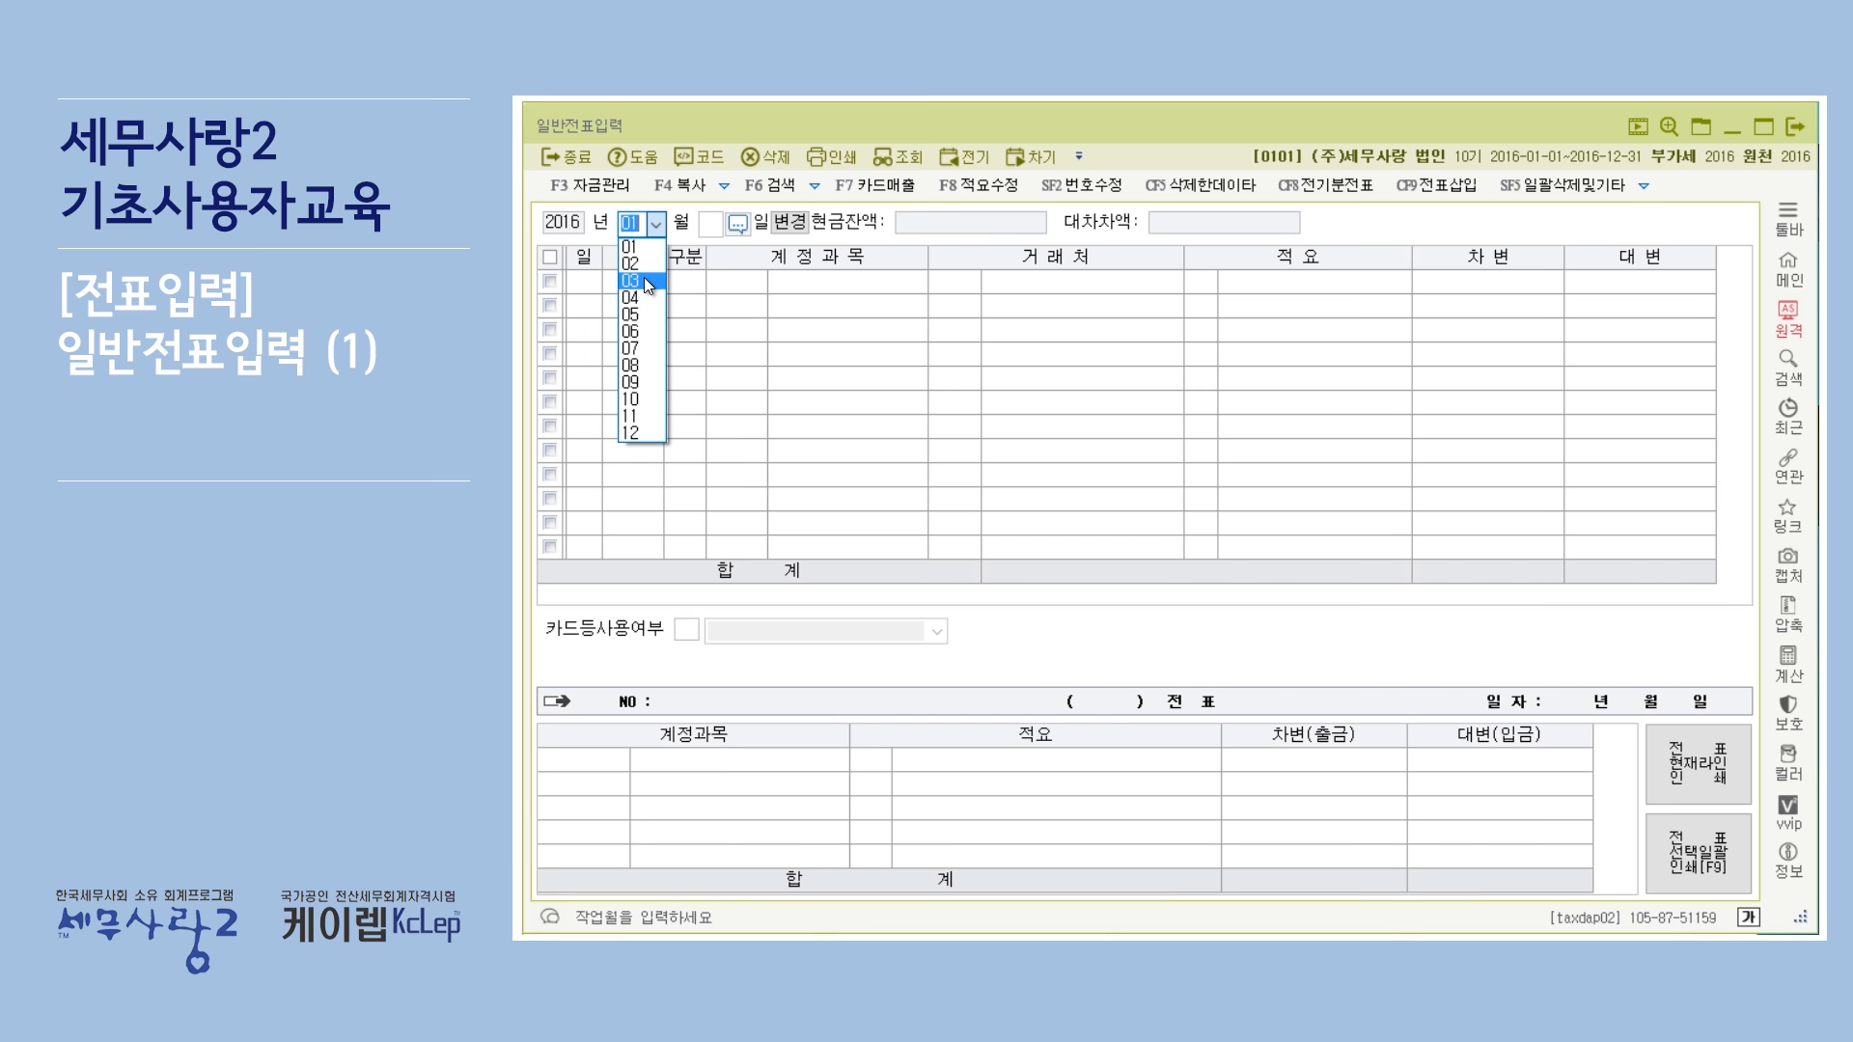
{"action": "left_click", "coordinate": [645, 278]}
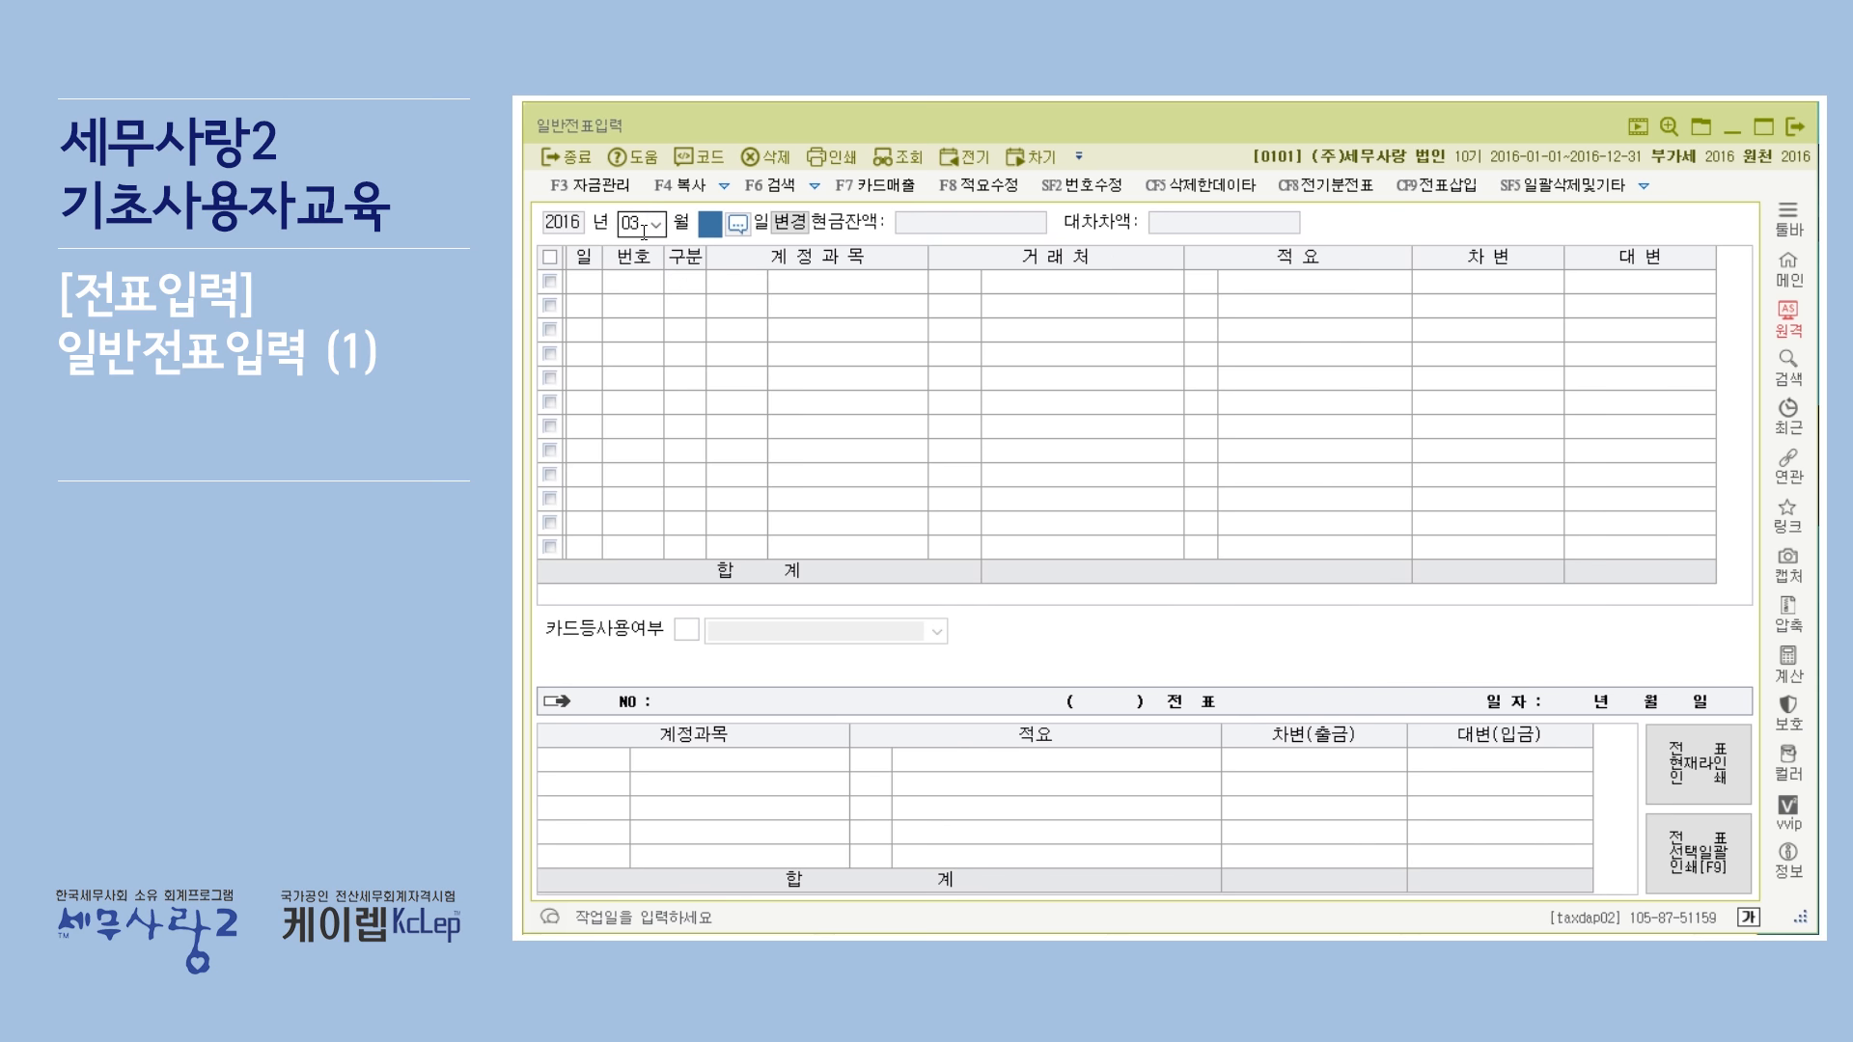
Switch to month-range entry and set the range from month 01 to month 12.
{"action": "left_click", "coordinate": [798, 220]}
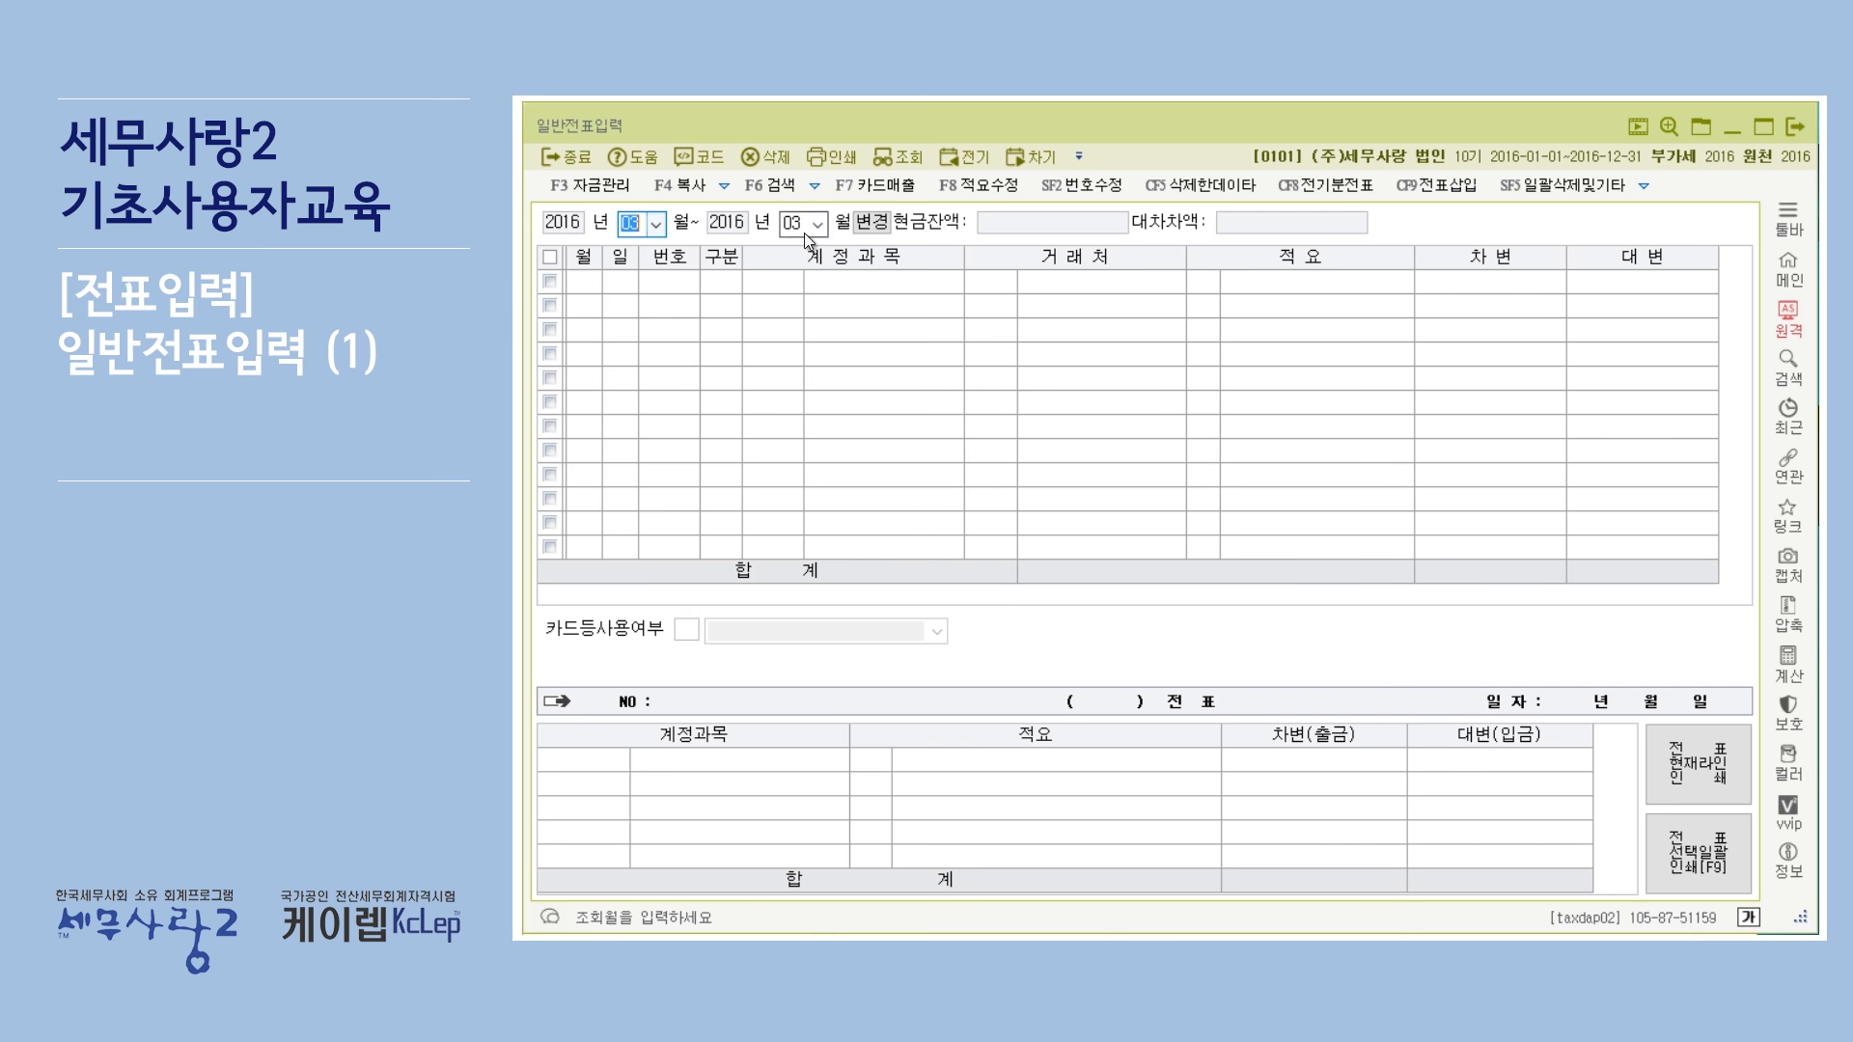
{"action": "left_click", "coordinate": [658, 225]}
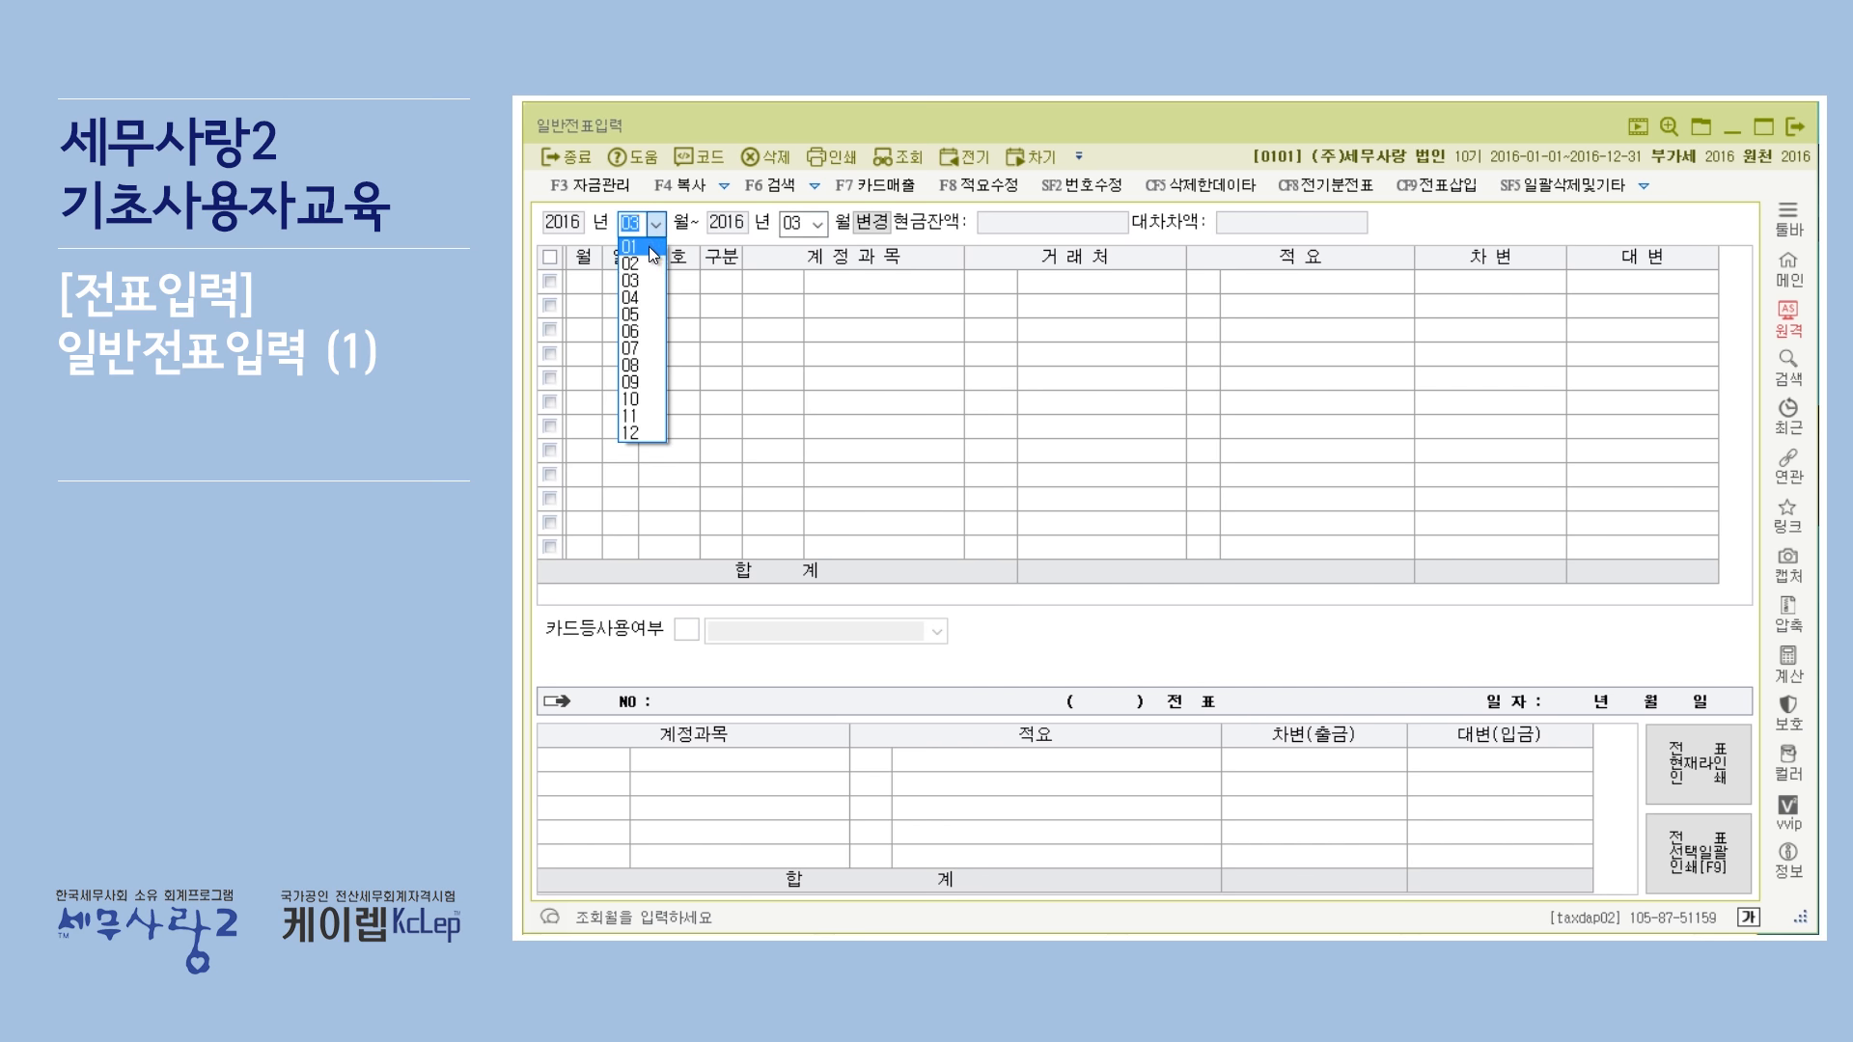
{"action": "left_click", "coordinate": [649, 246]}
{"action": "left_click", "coordinate": [818, 230]}
{"action": "left_click", "coordinate": [809, 433]}
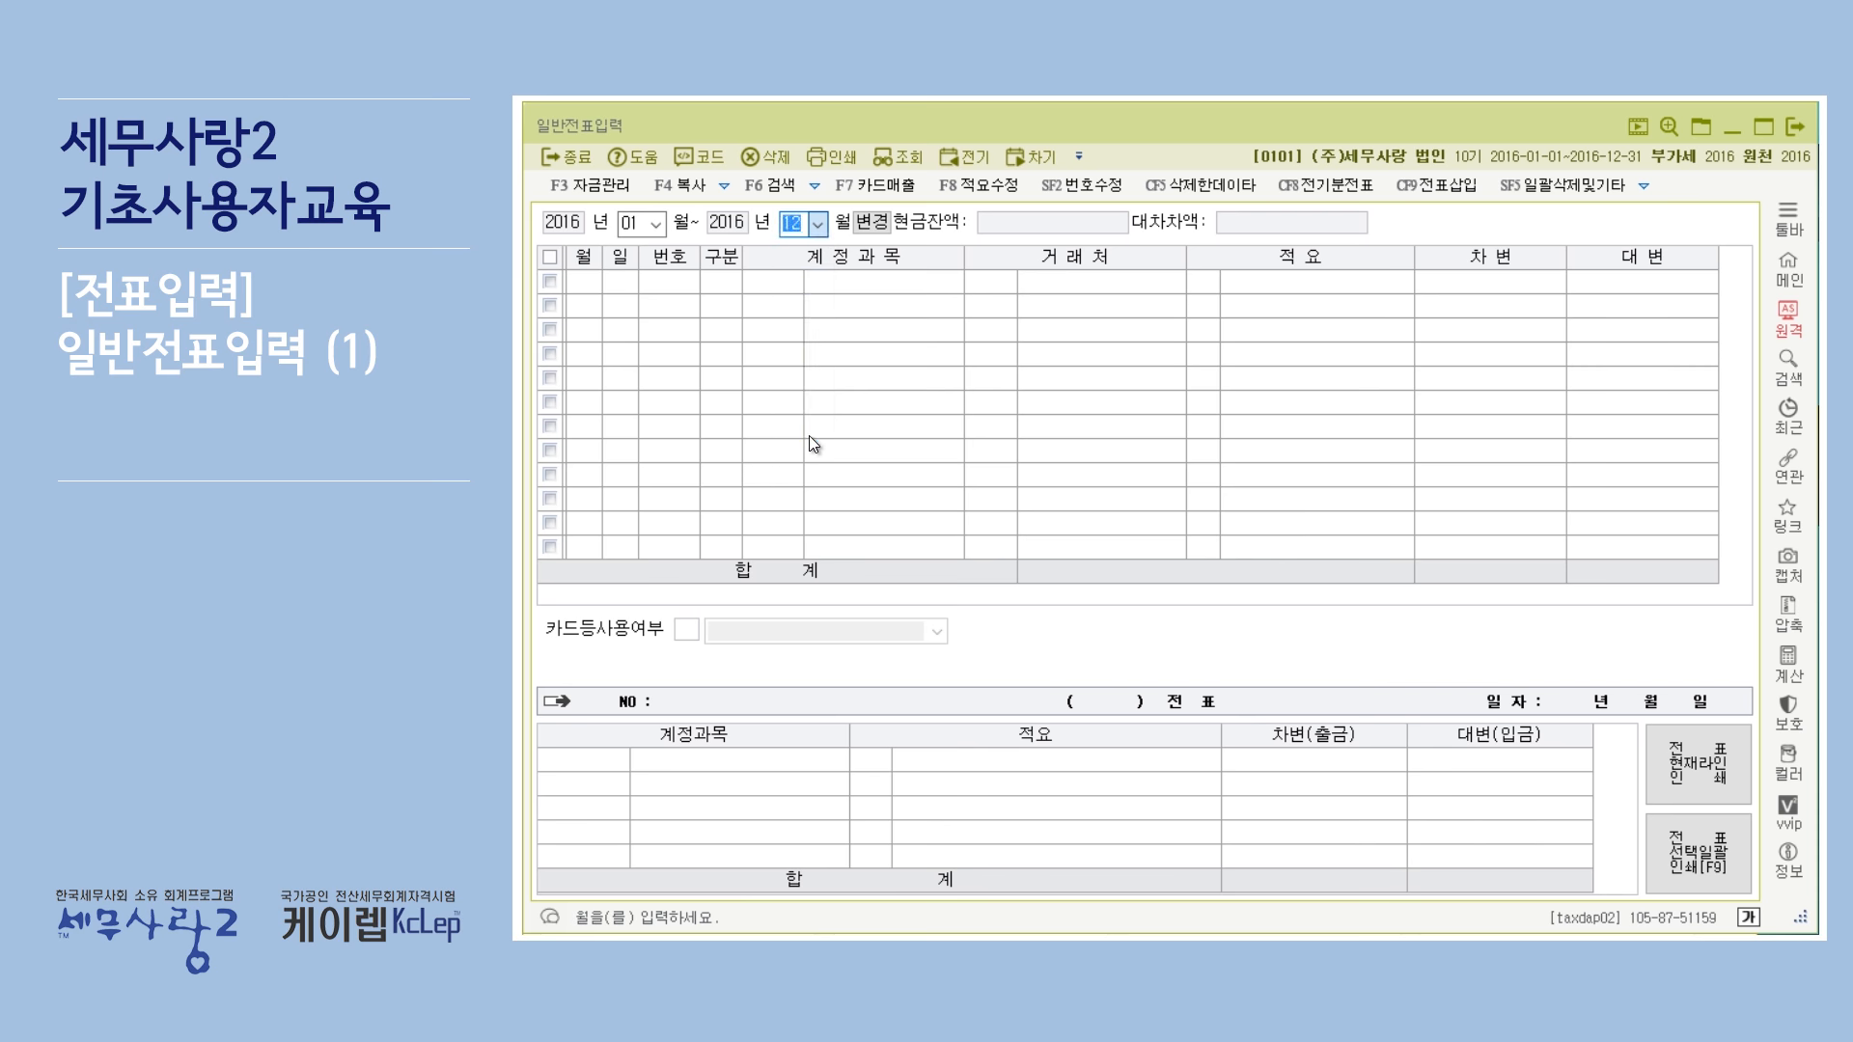
Switch back to single-month entry, then return to range mode and set the end month to 12.
{"action": "left_click", "coordinate": [877, 224]}
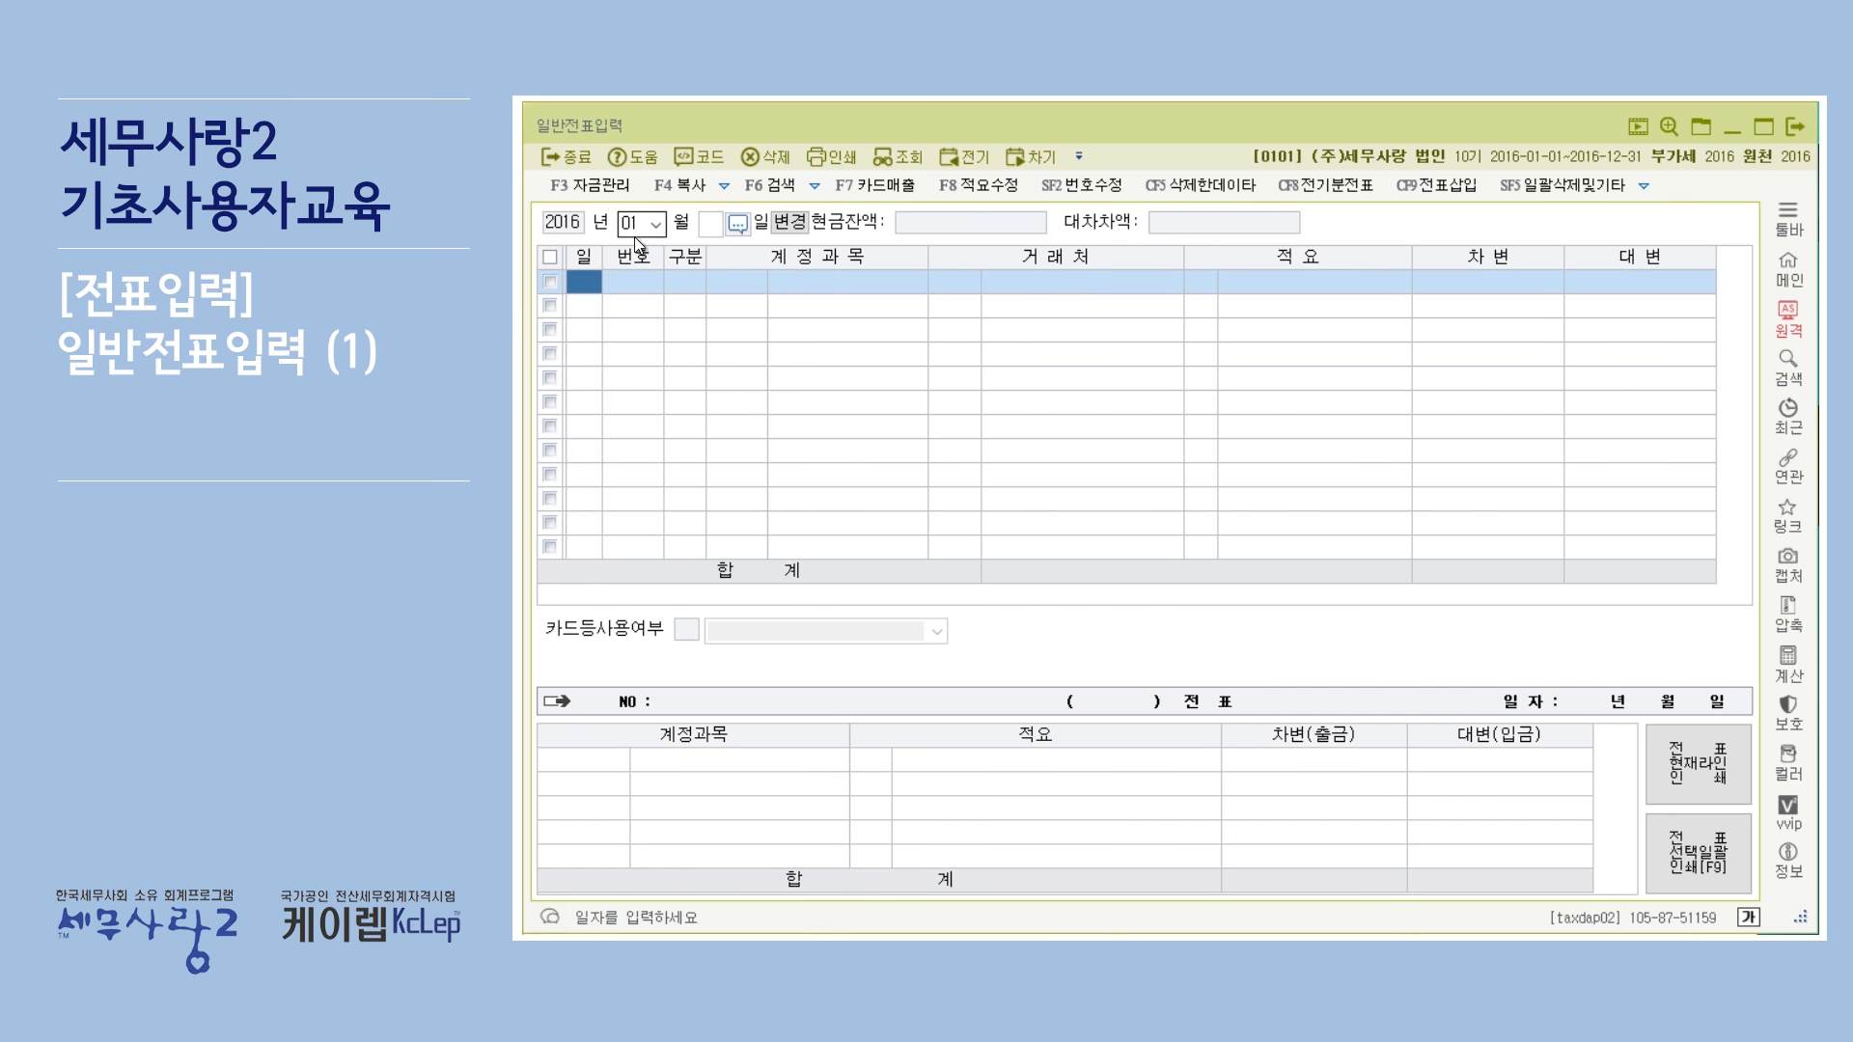
{"action": "left_click", "coordinate": [791, 223]}
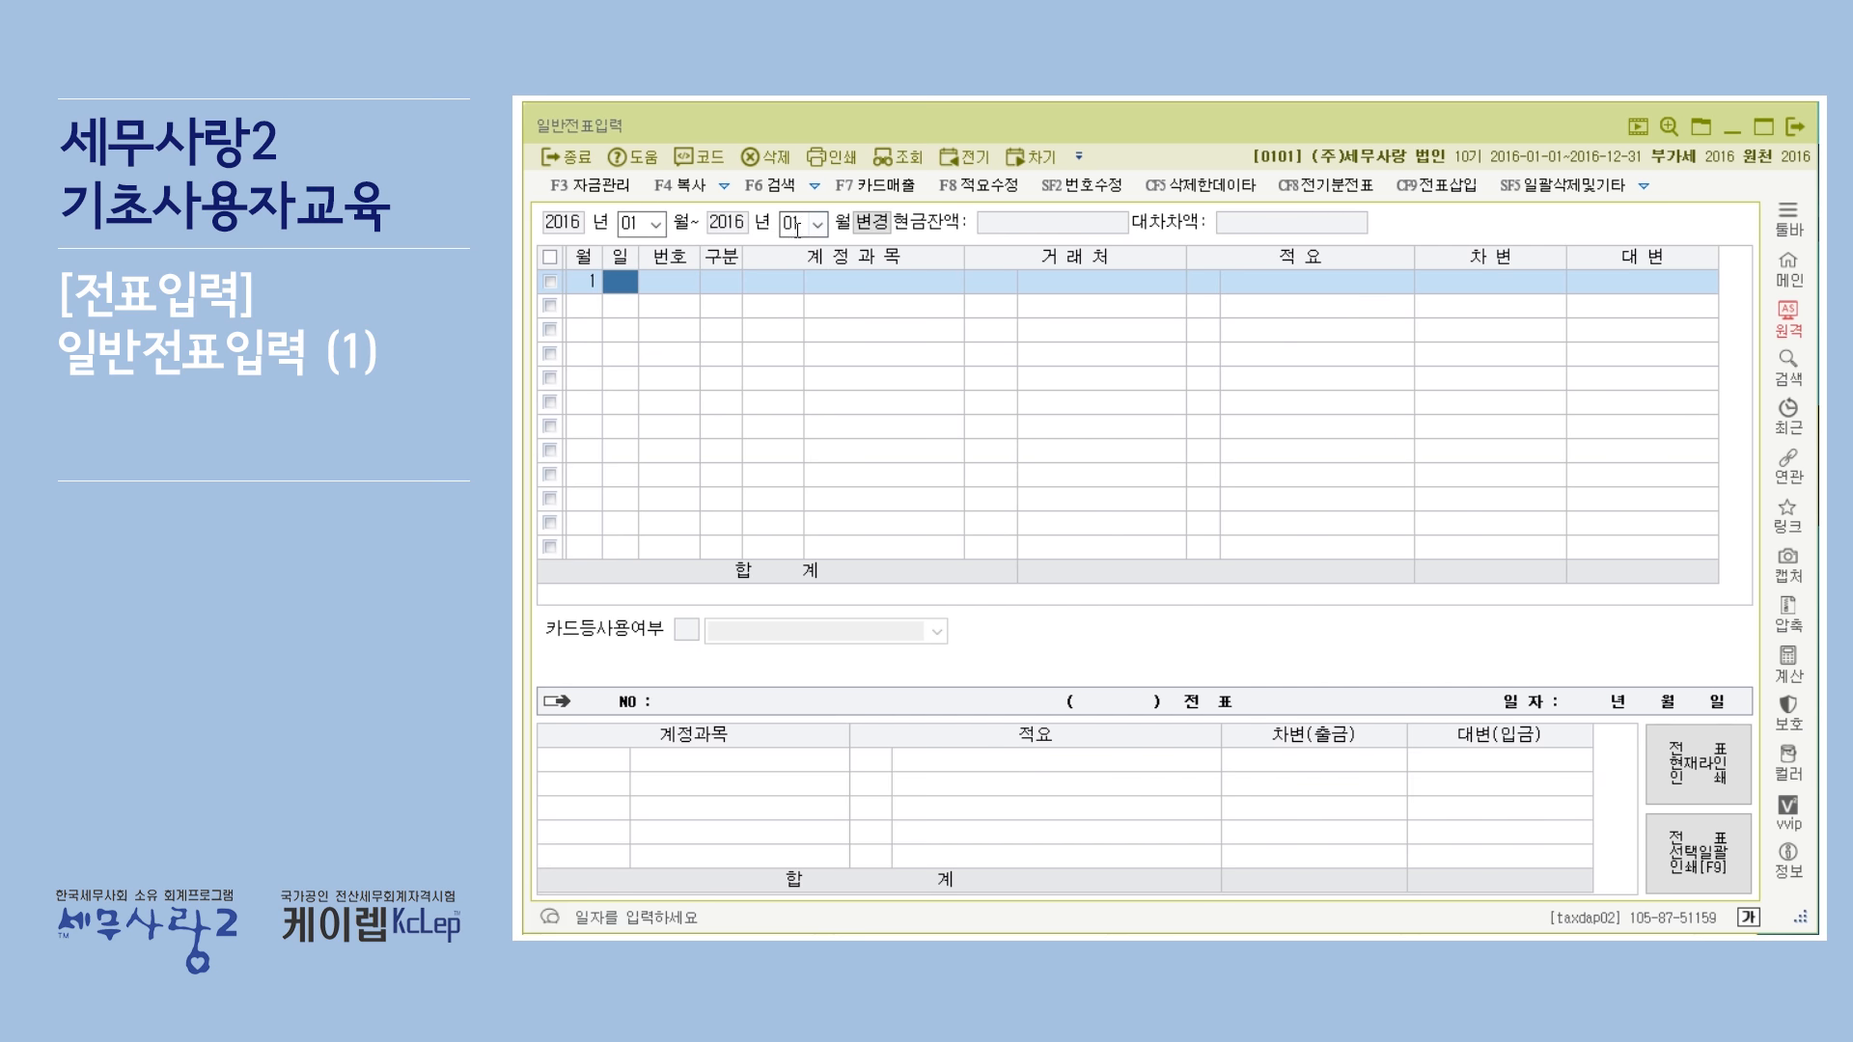
{"action": "left_click", "coordinate": [820, 224]}
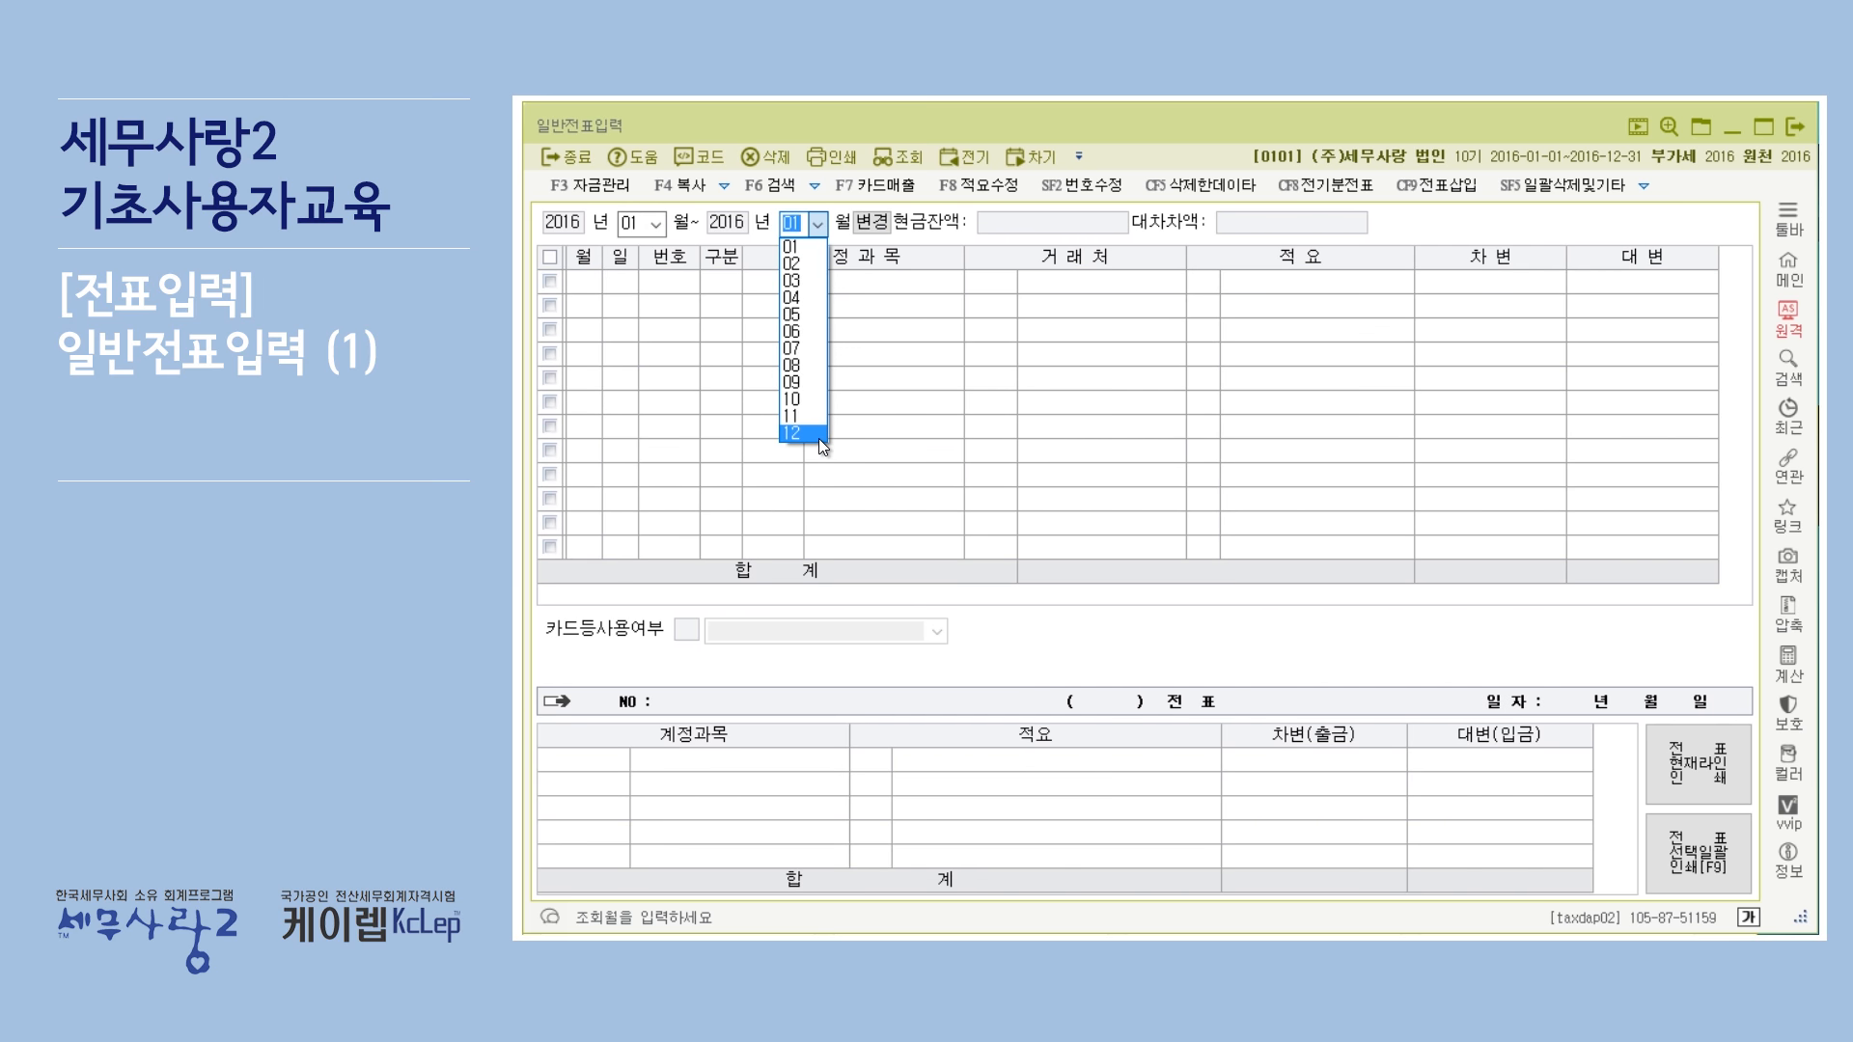
{"action": "left_click", "coordinate": [818, 436]}
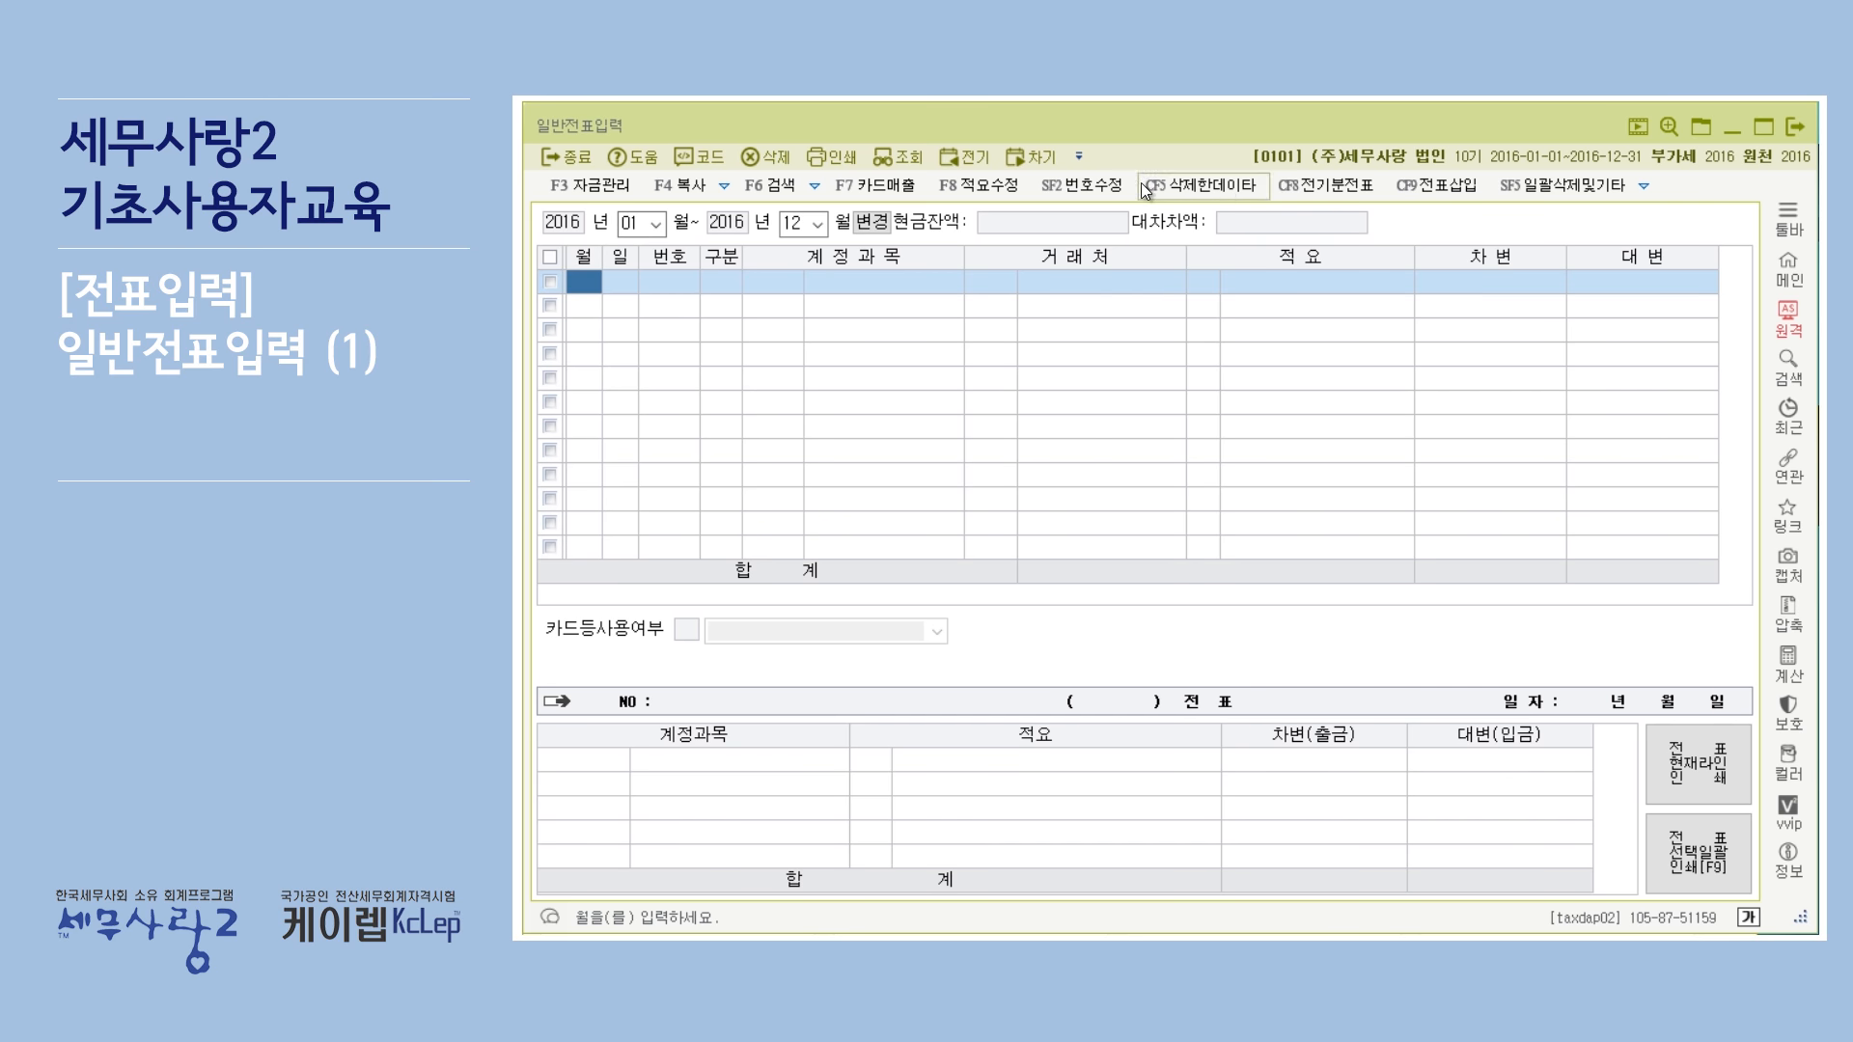
Set the entry method option to 년월일.
{"action": "left_click", "coordinate": [1644, 182]}
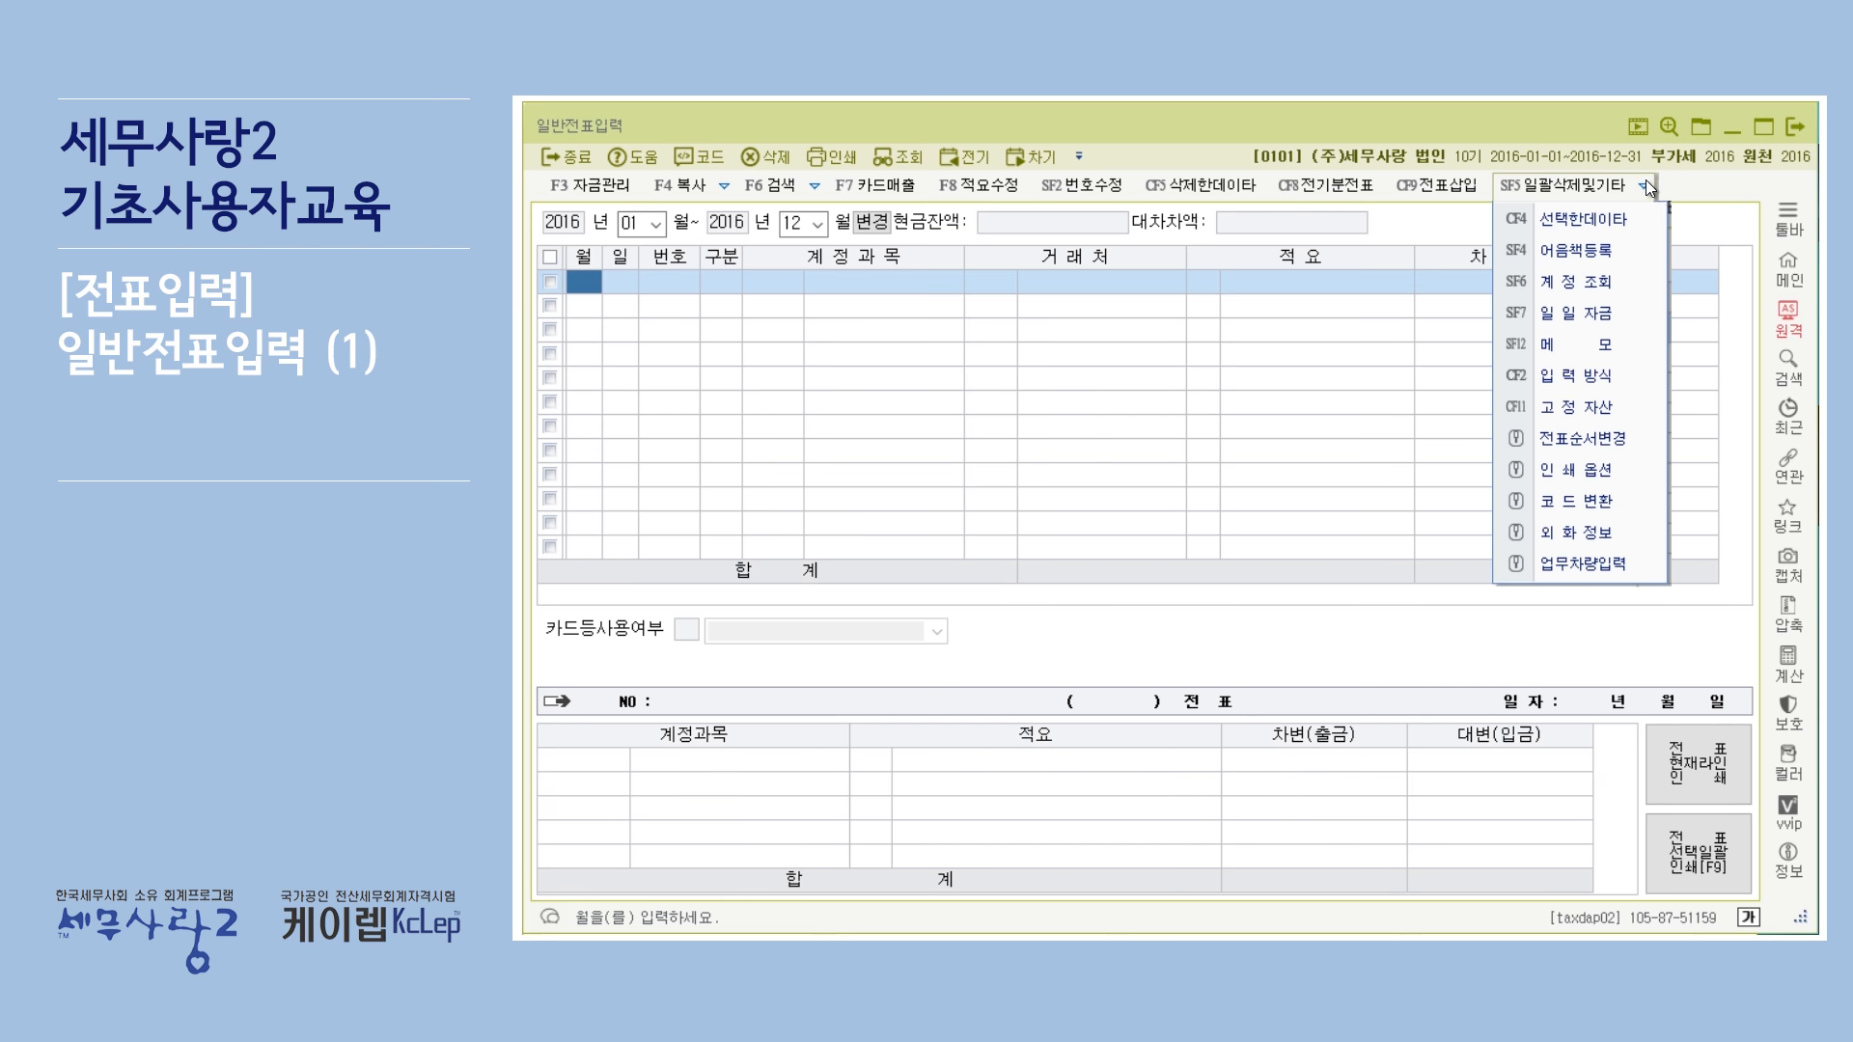
{"action": "left_click", "coordinate": [1623, 374]}
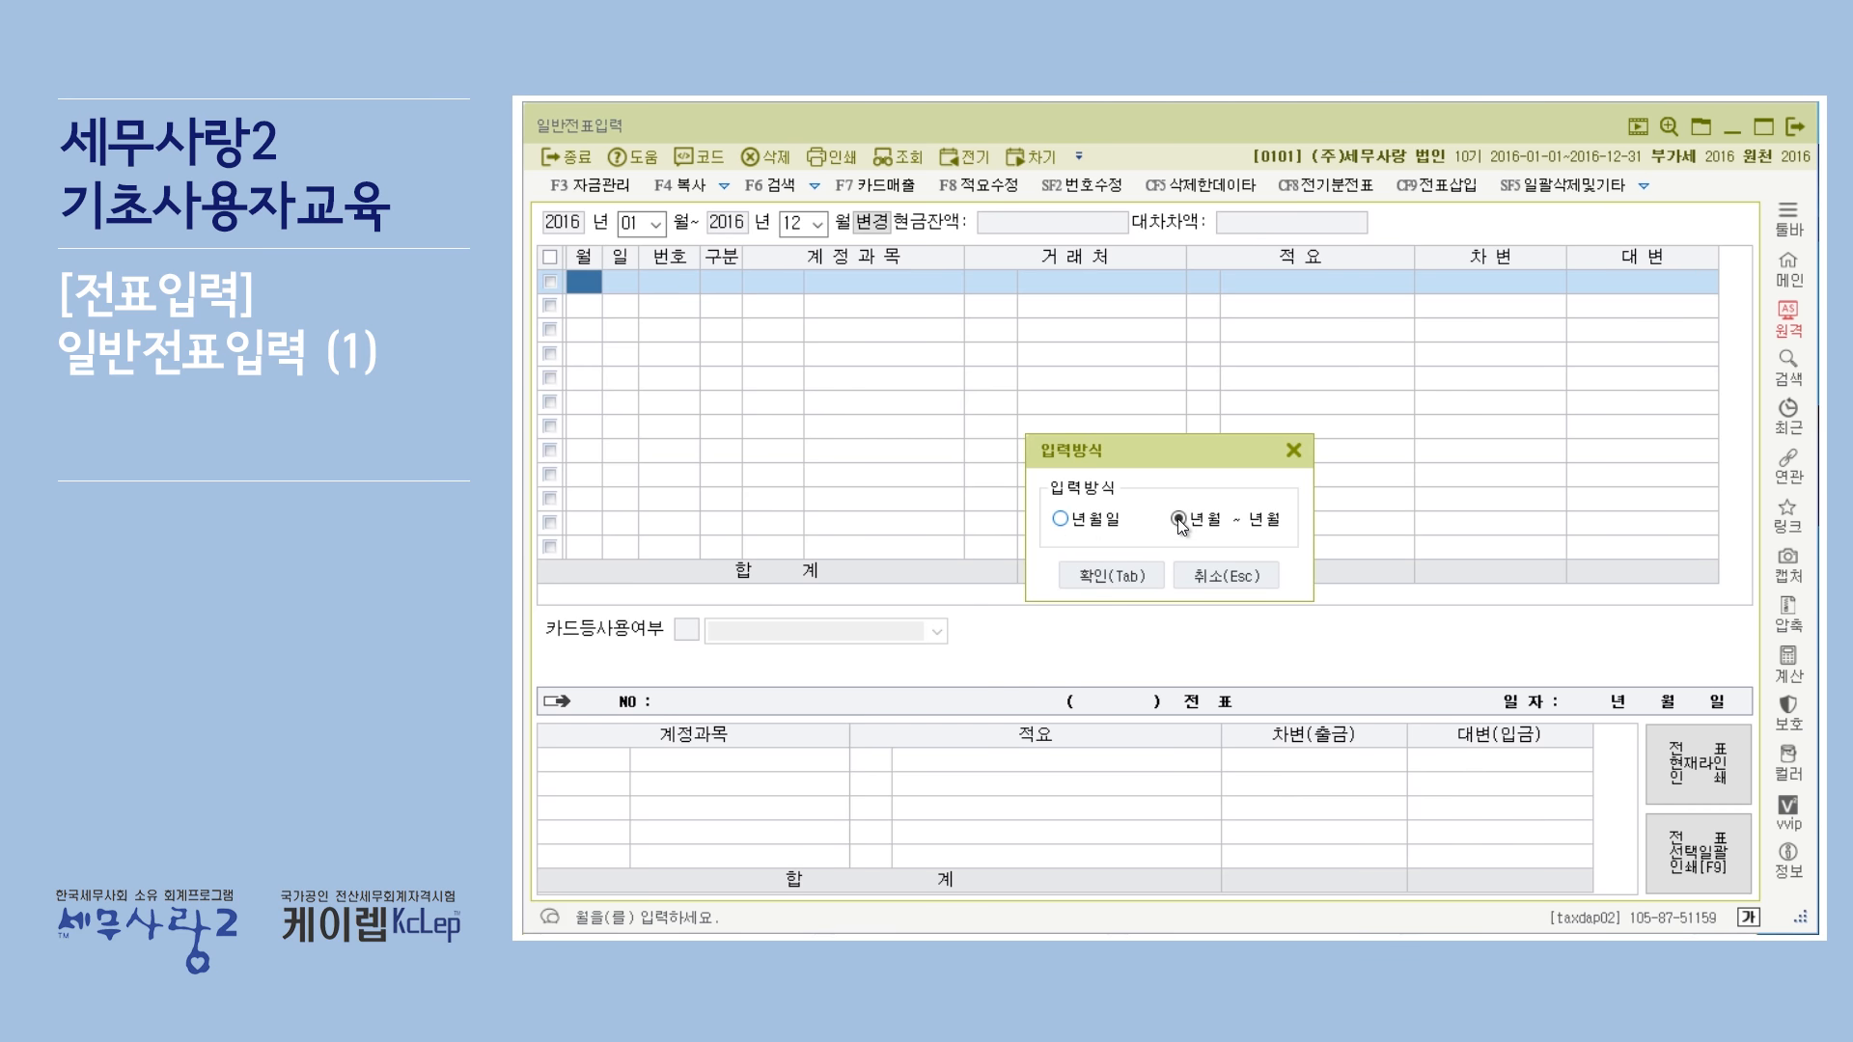
{"action": "left_click", "coordinate": [1061, 519]}
{"action": "left_click", "coordinate": [1088, 573]}
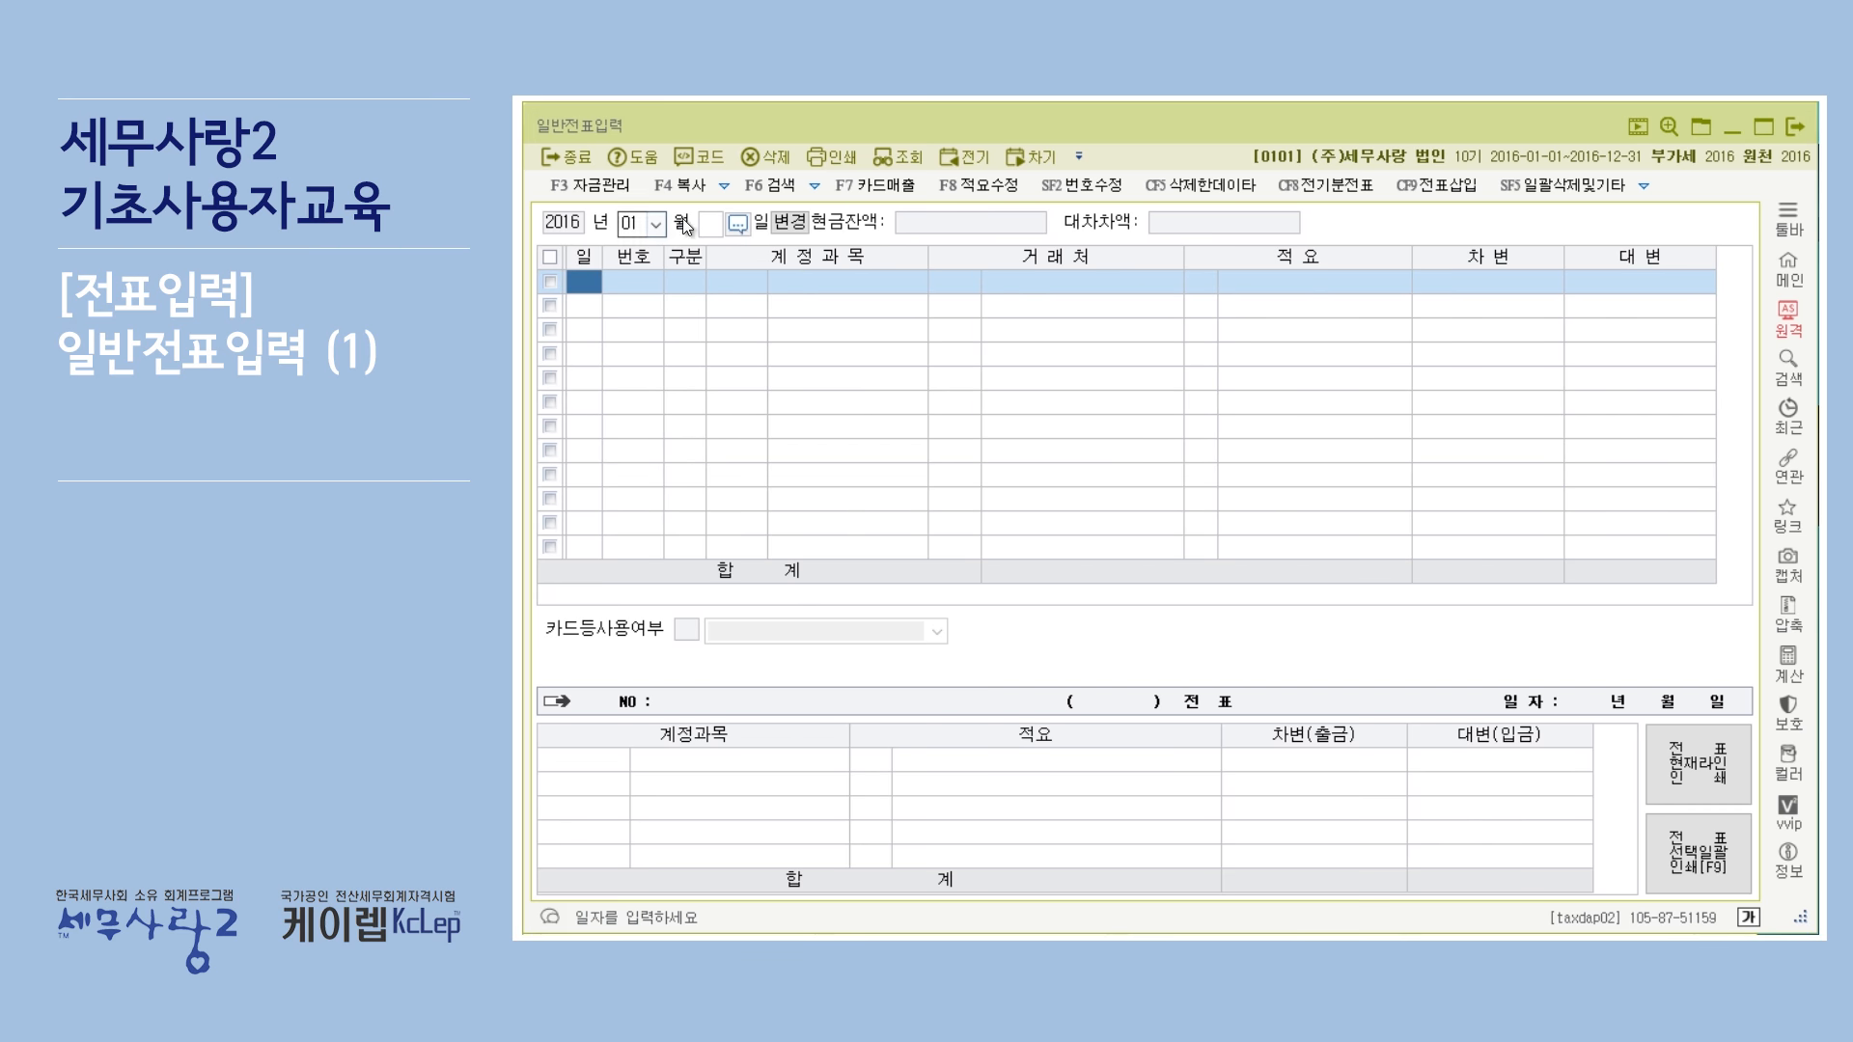
Set the entry method option to 년월 - 년월 and the range's end month to 12.
{"action": "left_click", "coordinate": [1646, 189]}
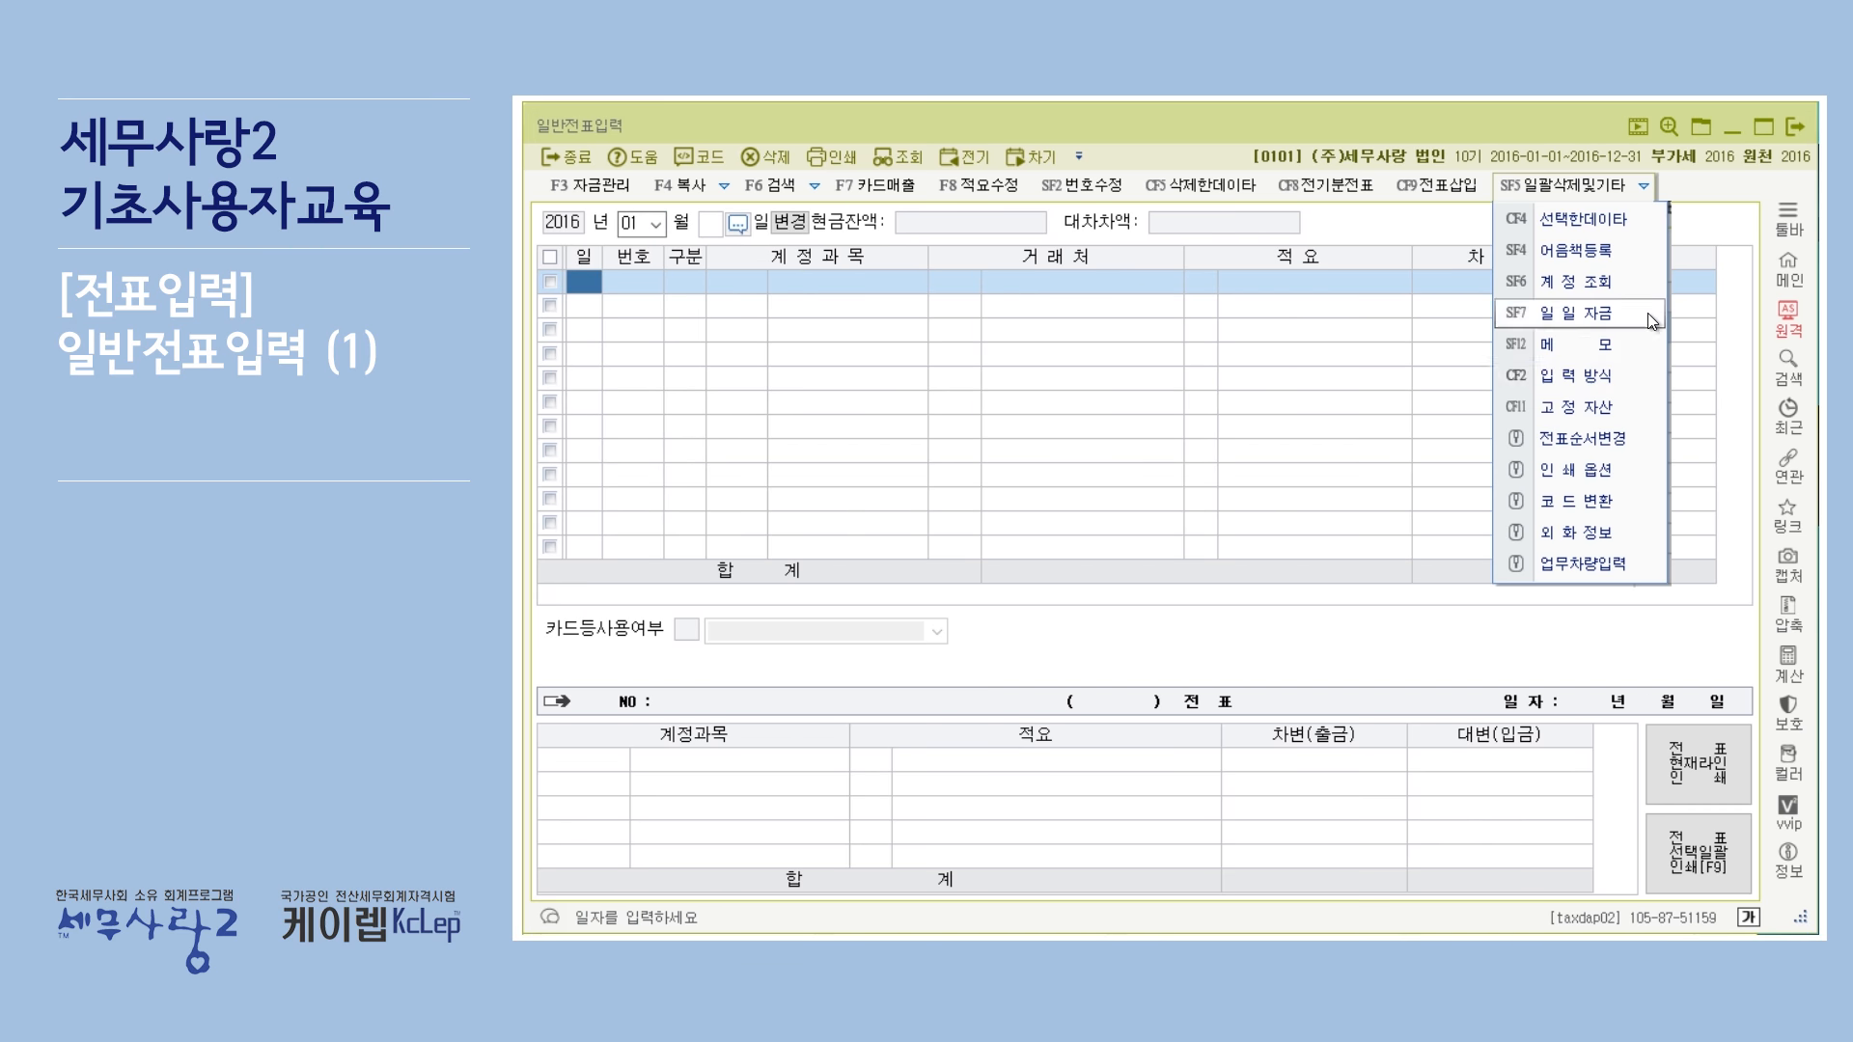
{"action": "left_click", "coordinate": [1629, 376]}
{"action": "left_click", "coordinate": [1179, 519]}
{"action": "left_click", "coordinate": [1114, 574]}
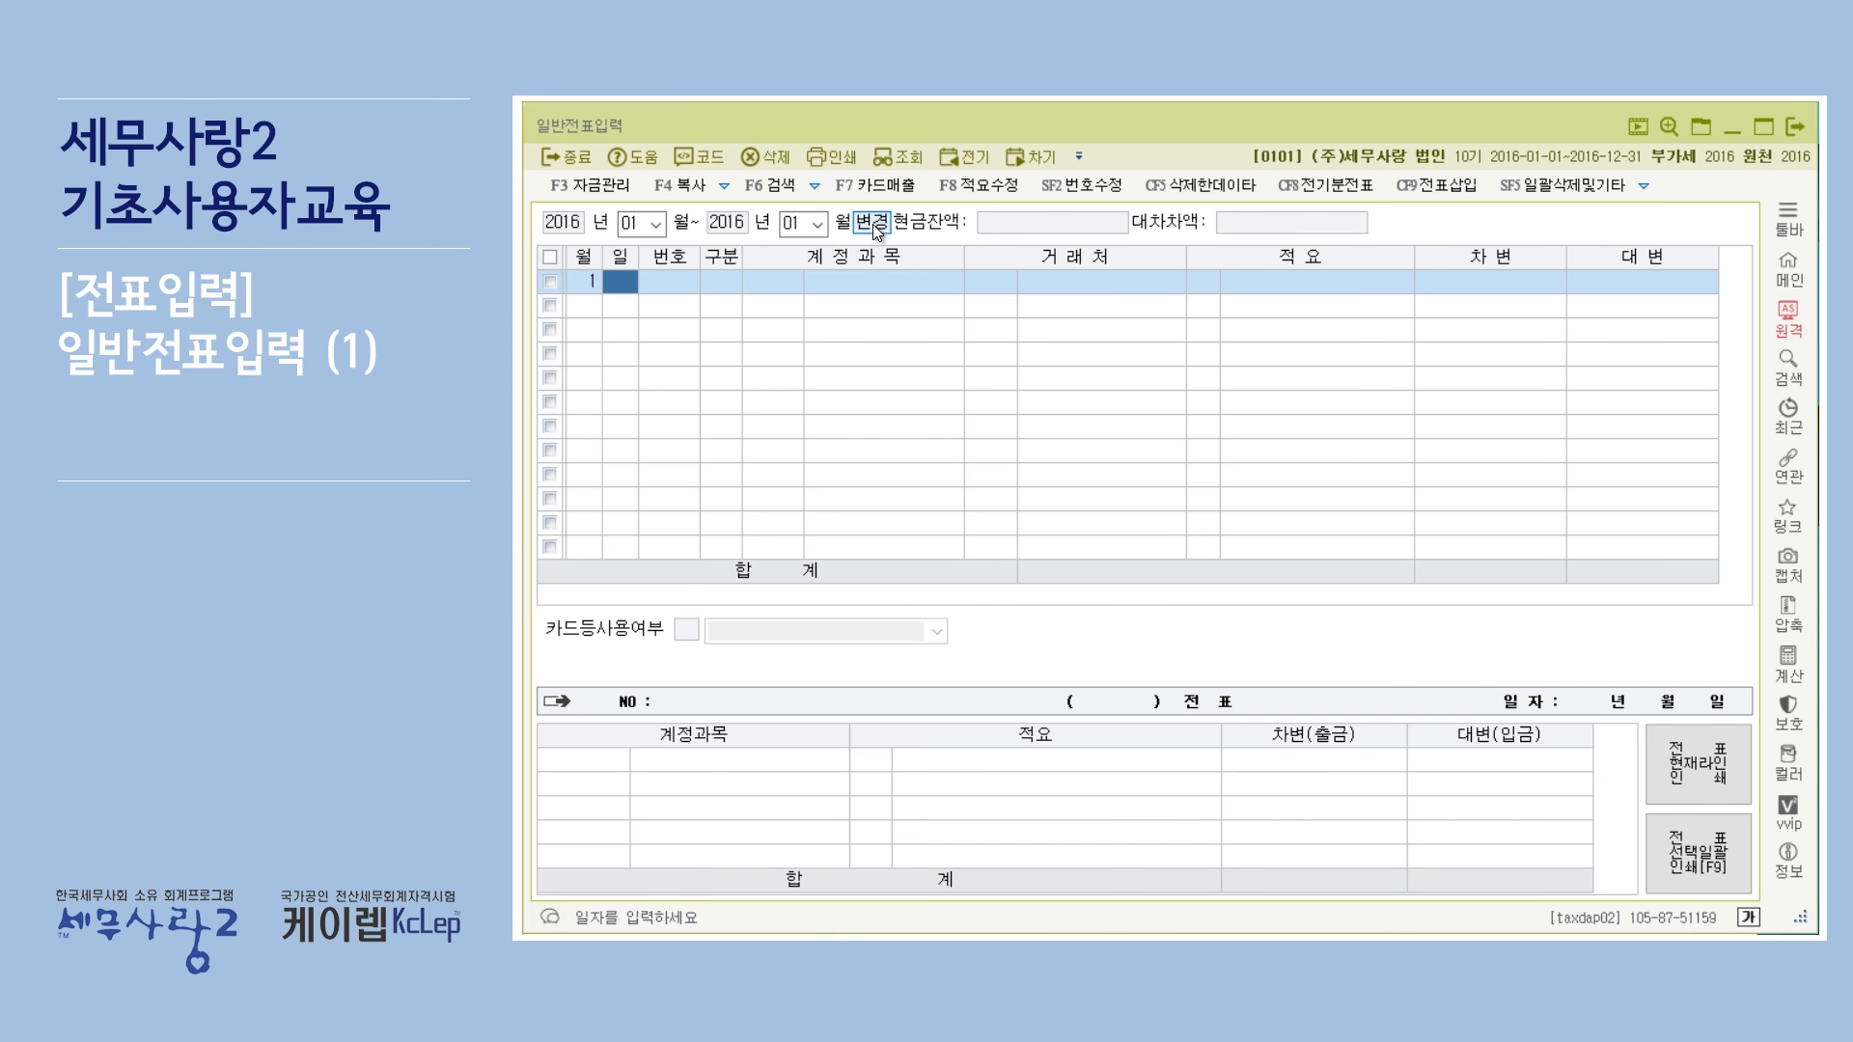
{"action": "left_click", "coordinate": [817, 225]}
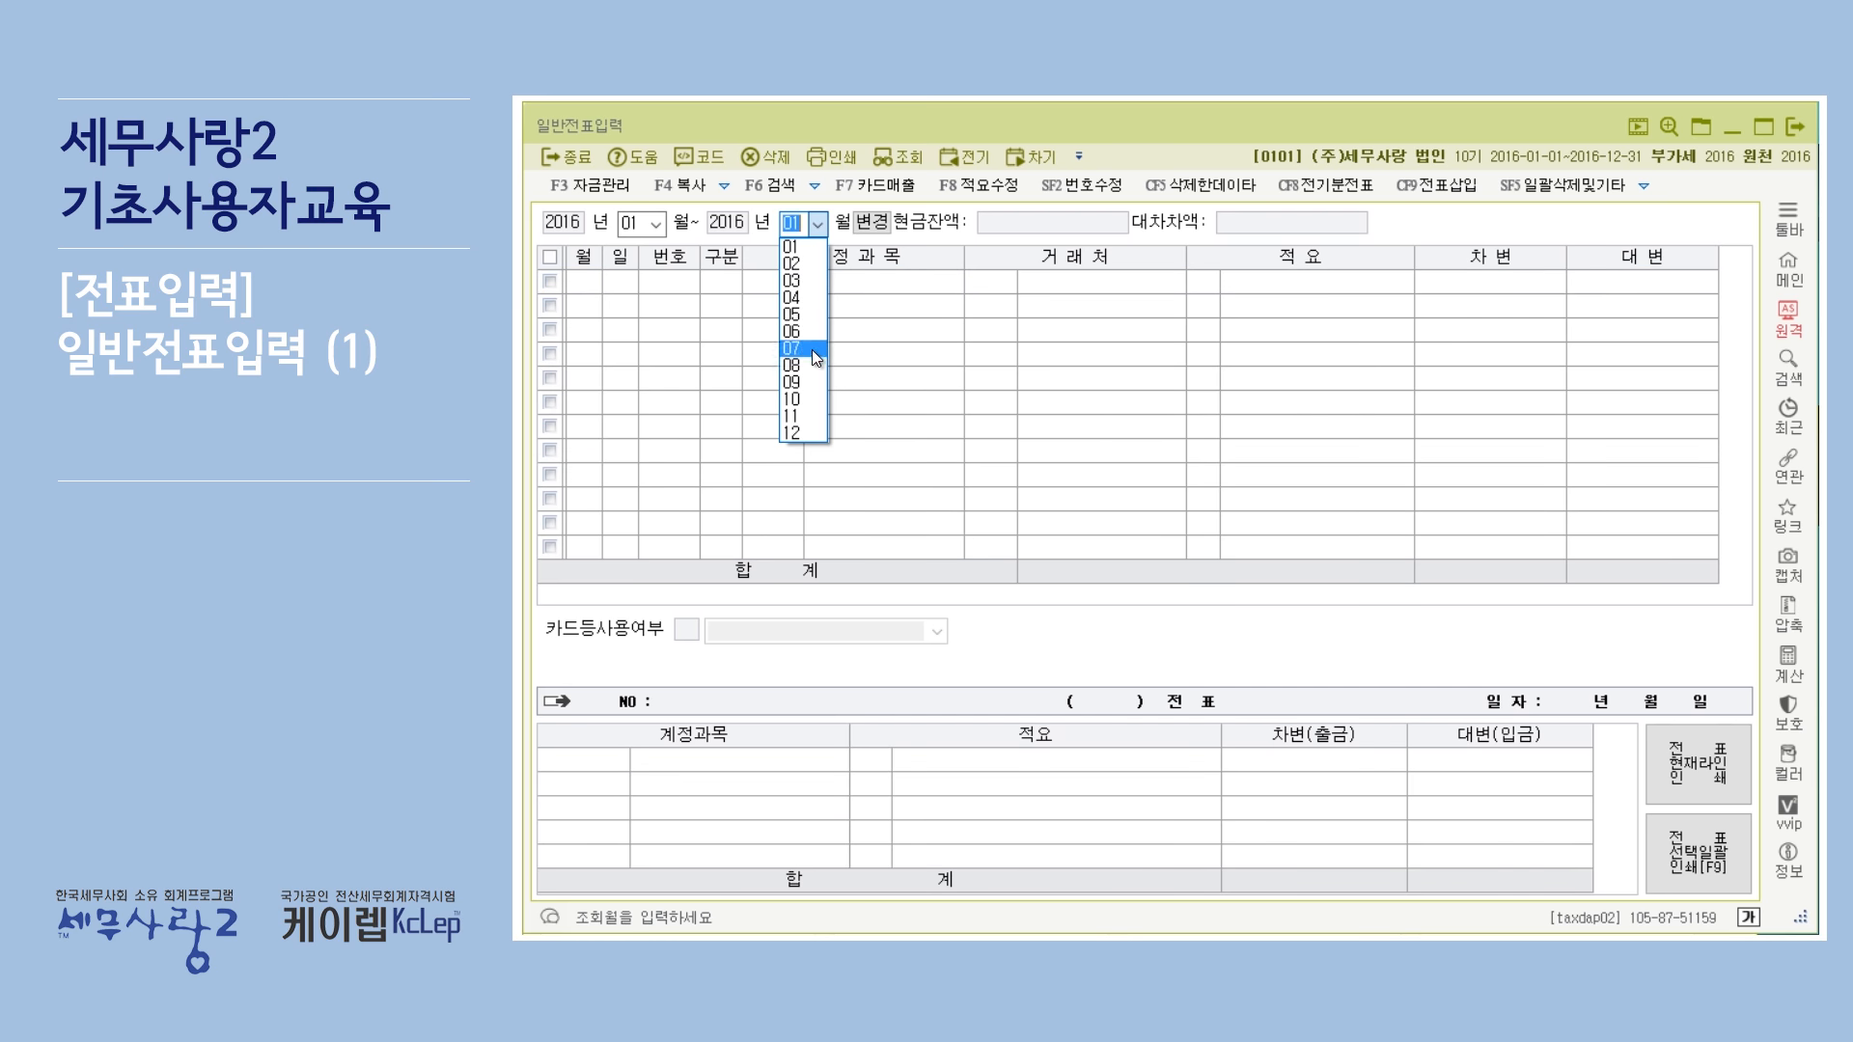
{"action": "left_click", "coordinate": [804, 436]}
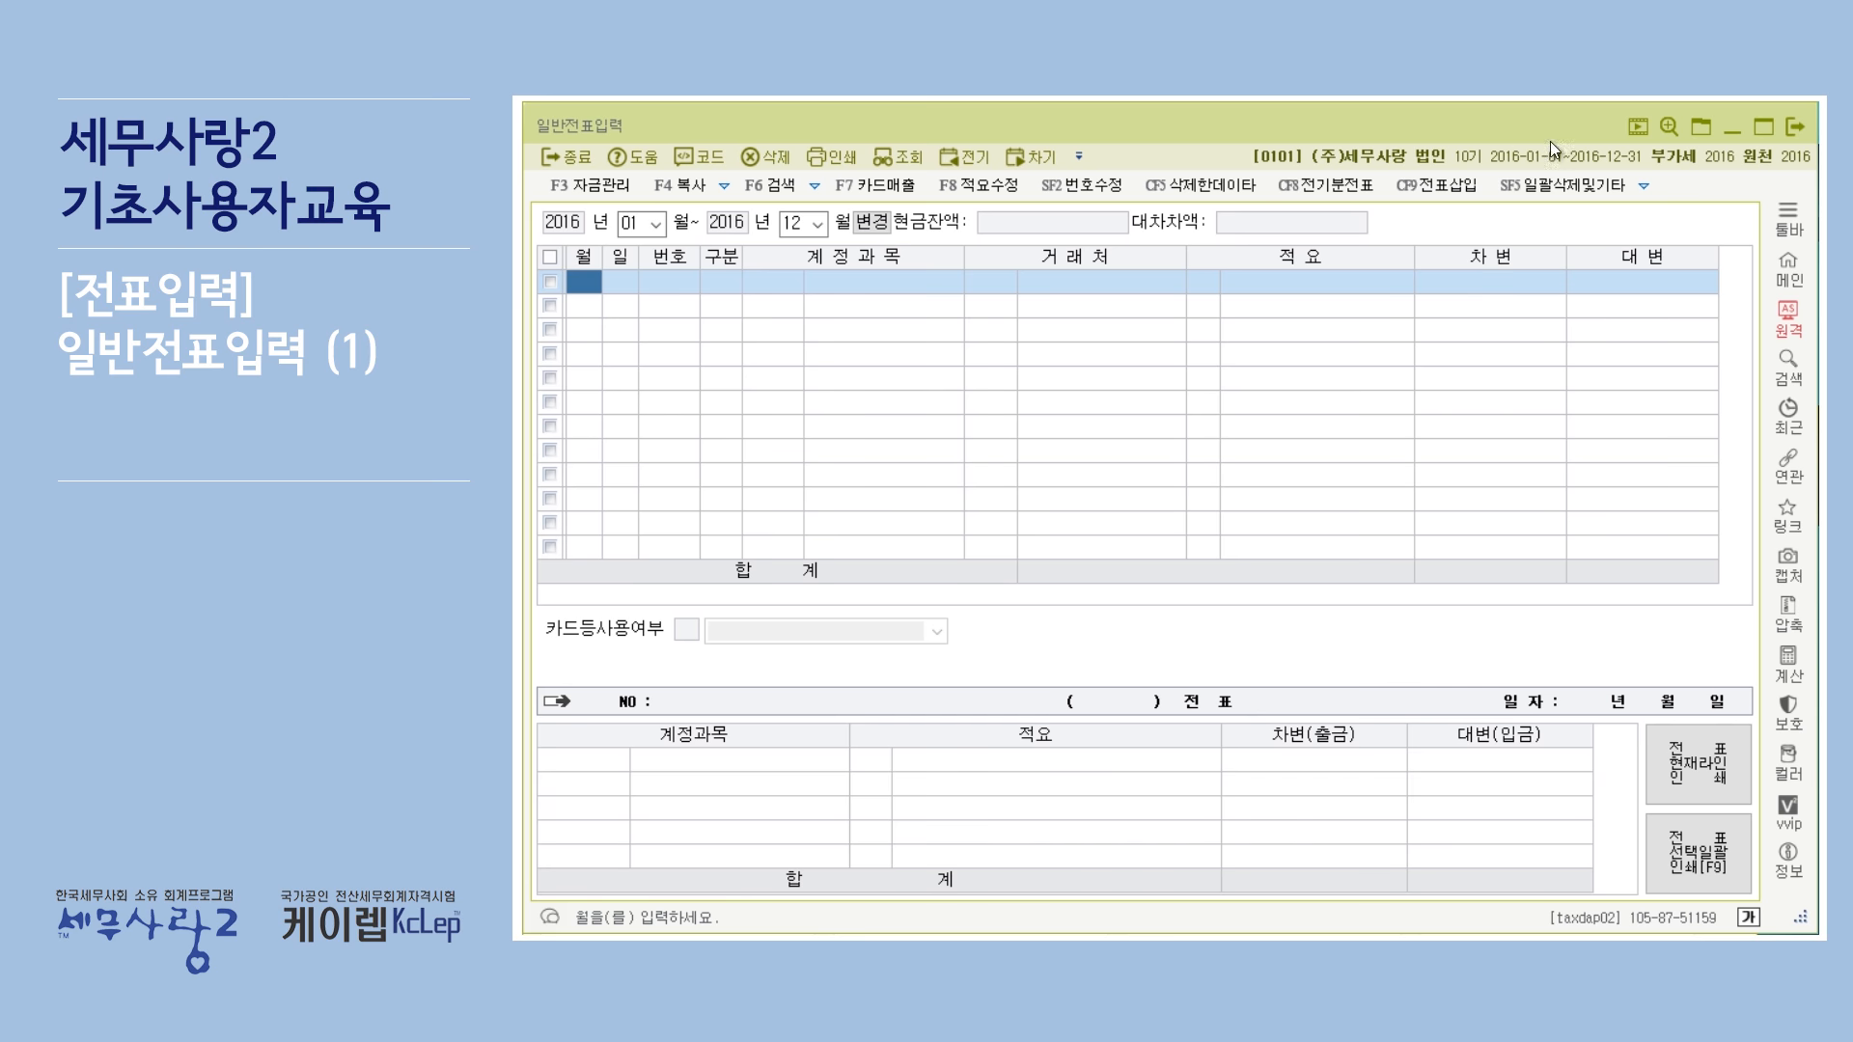
{"action": "left_click", "coordinate": [1642, 188]}
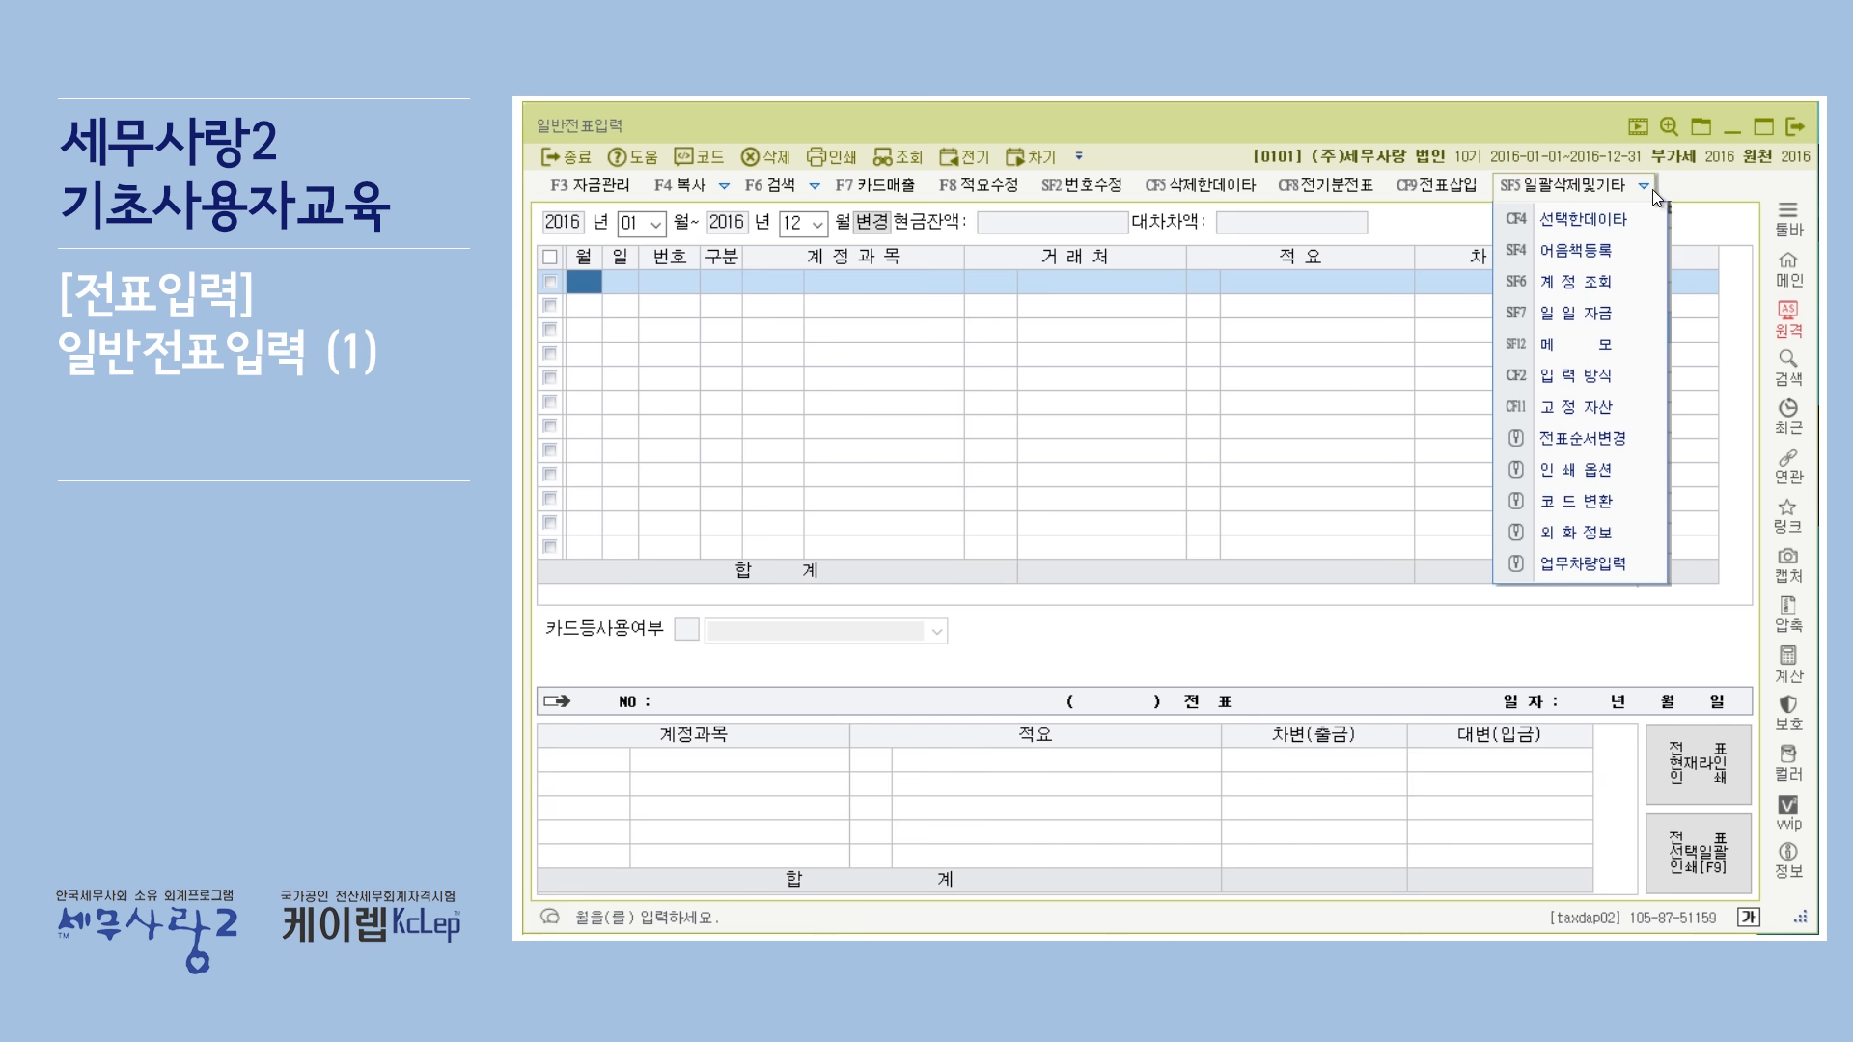
{"action": "left_click", "coordinate": [1626, 378]}
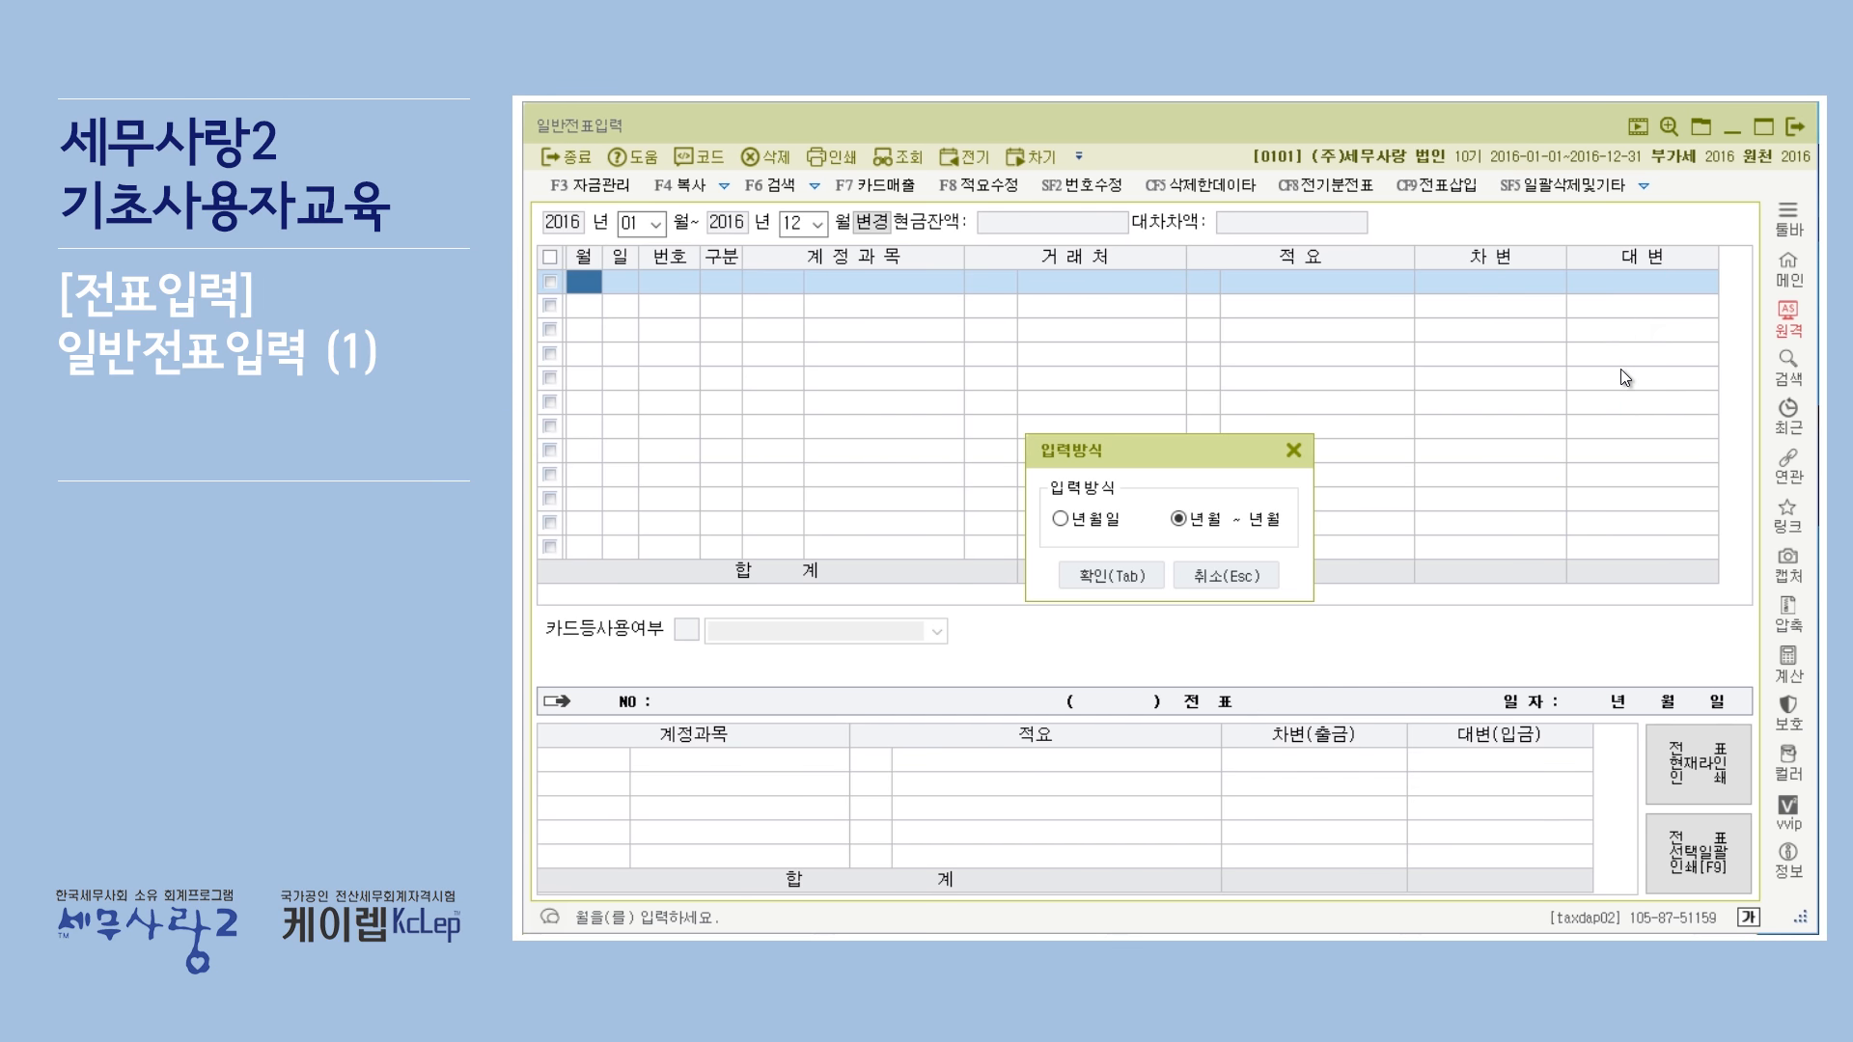
{"action": "left_click", "coordinate": [1295, 449]}
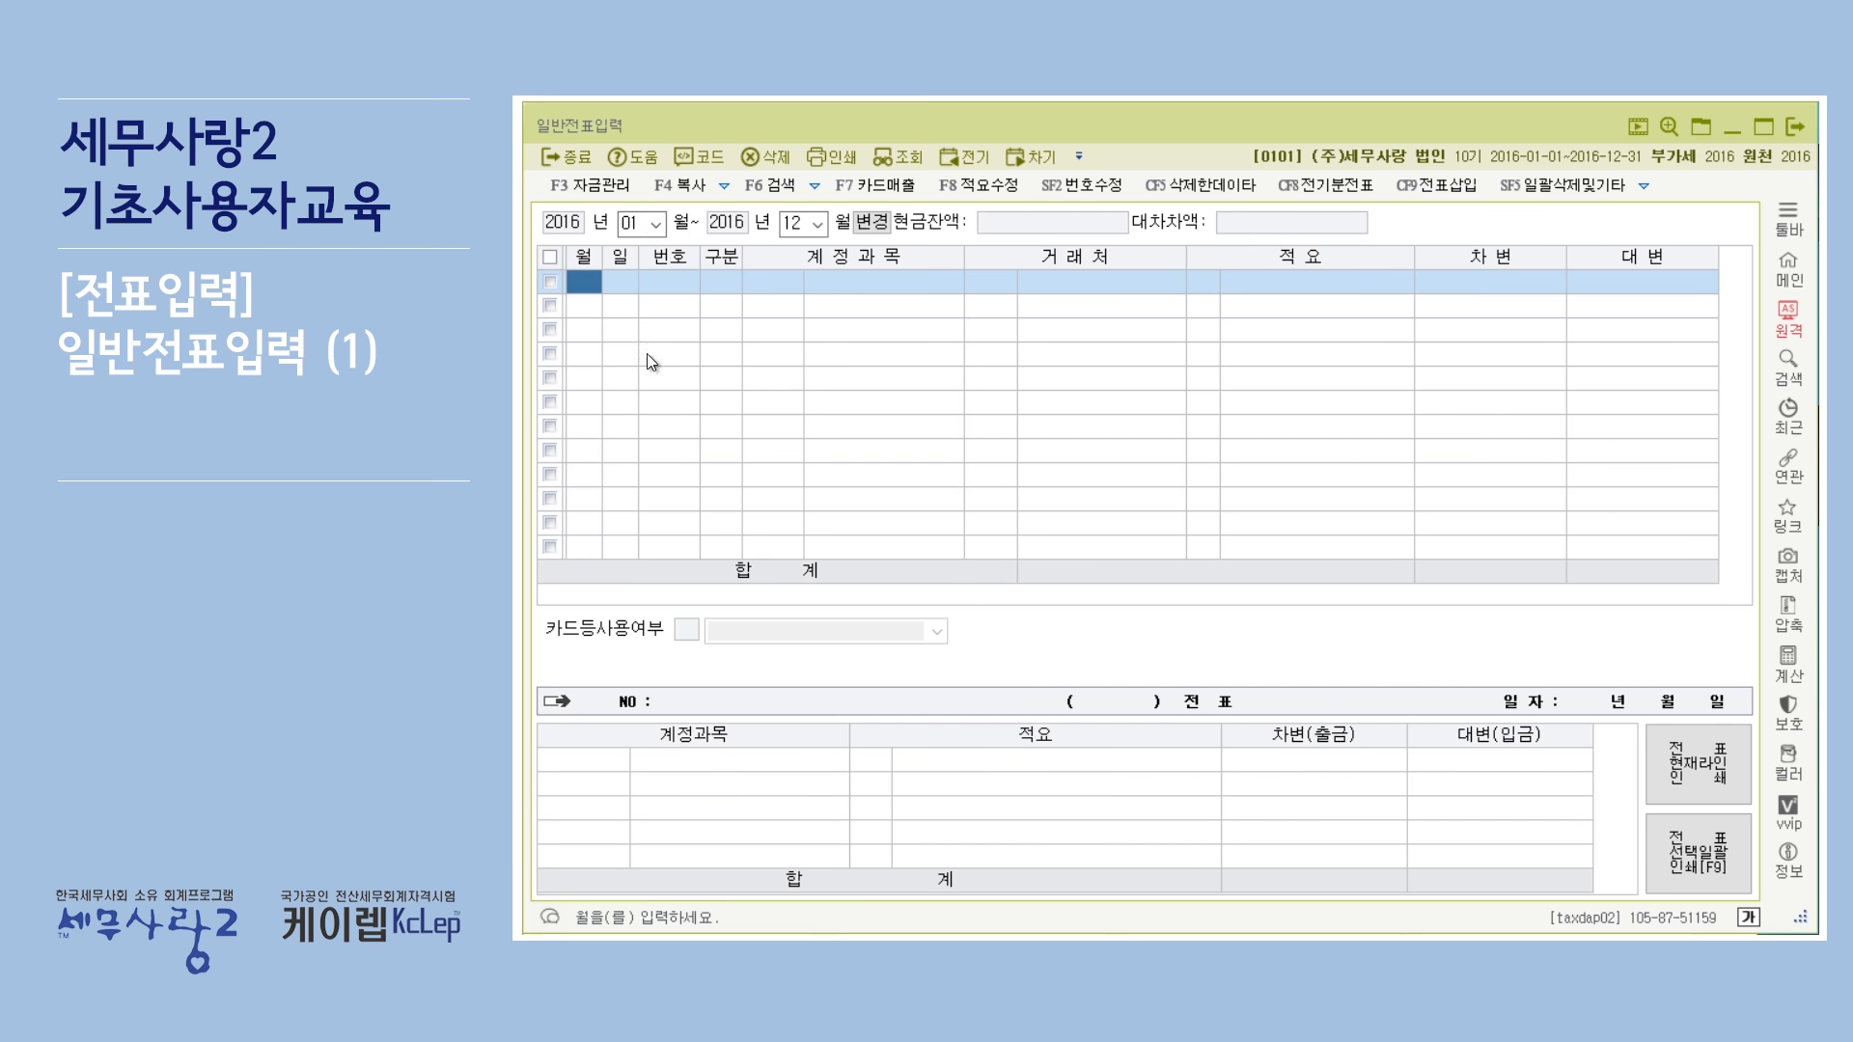
Toggle the date mode once more and reset the range's end month to 12.
{"action": "left_click", "coordinate": [874, 222]}
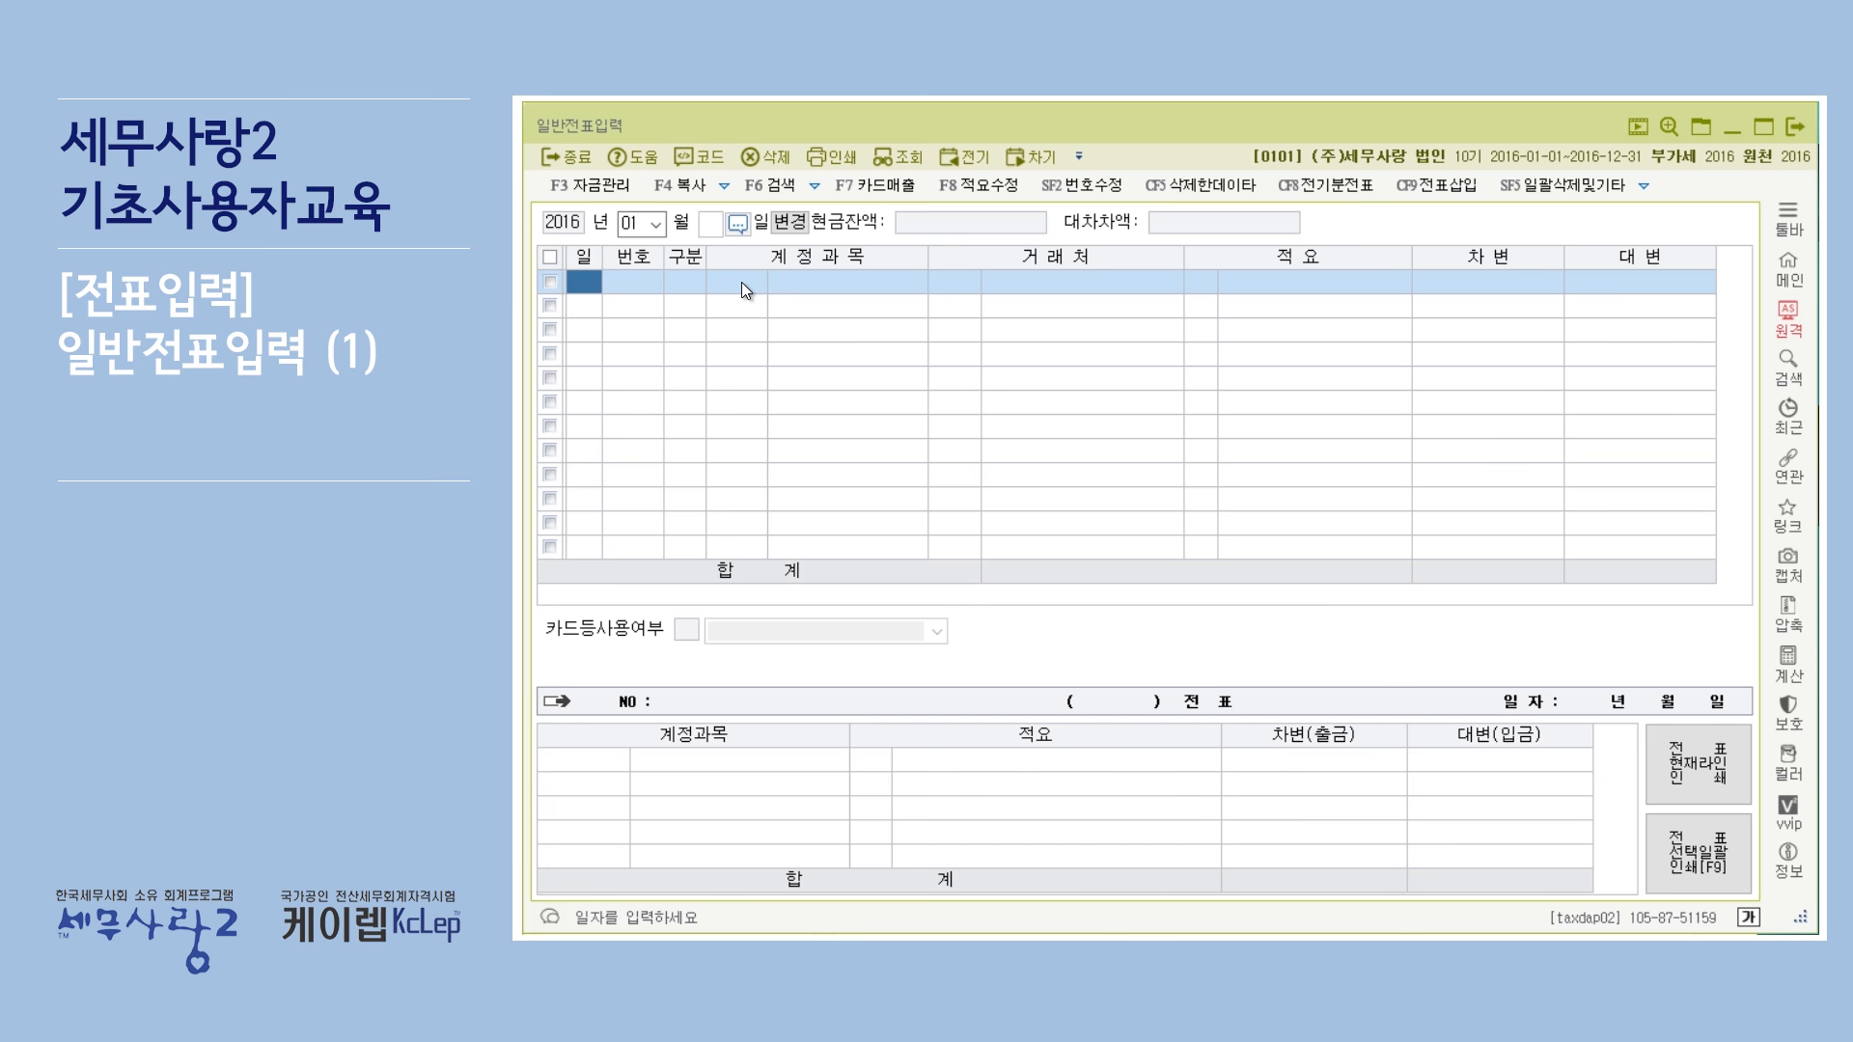
{"action": "left_click", "coordinate": [786, 224]}
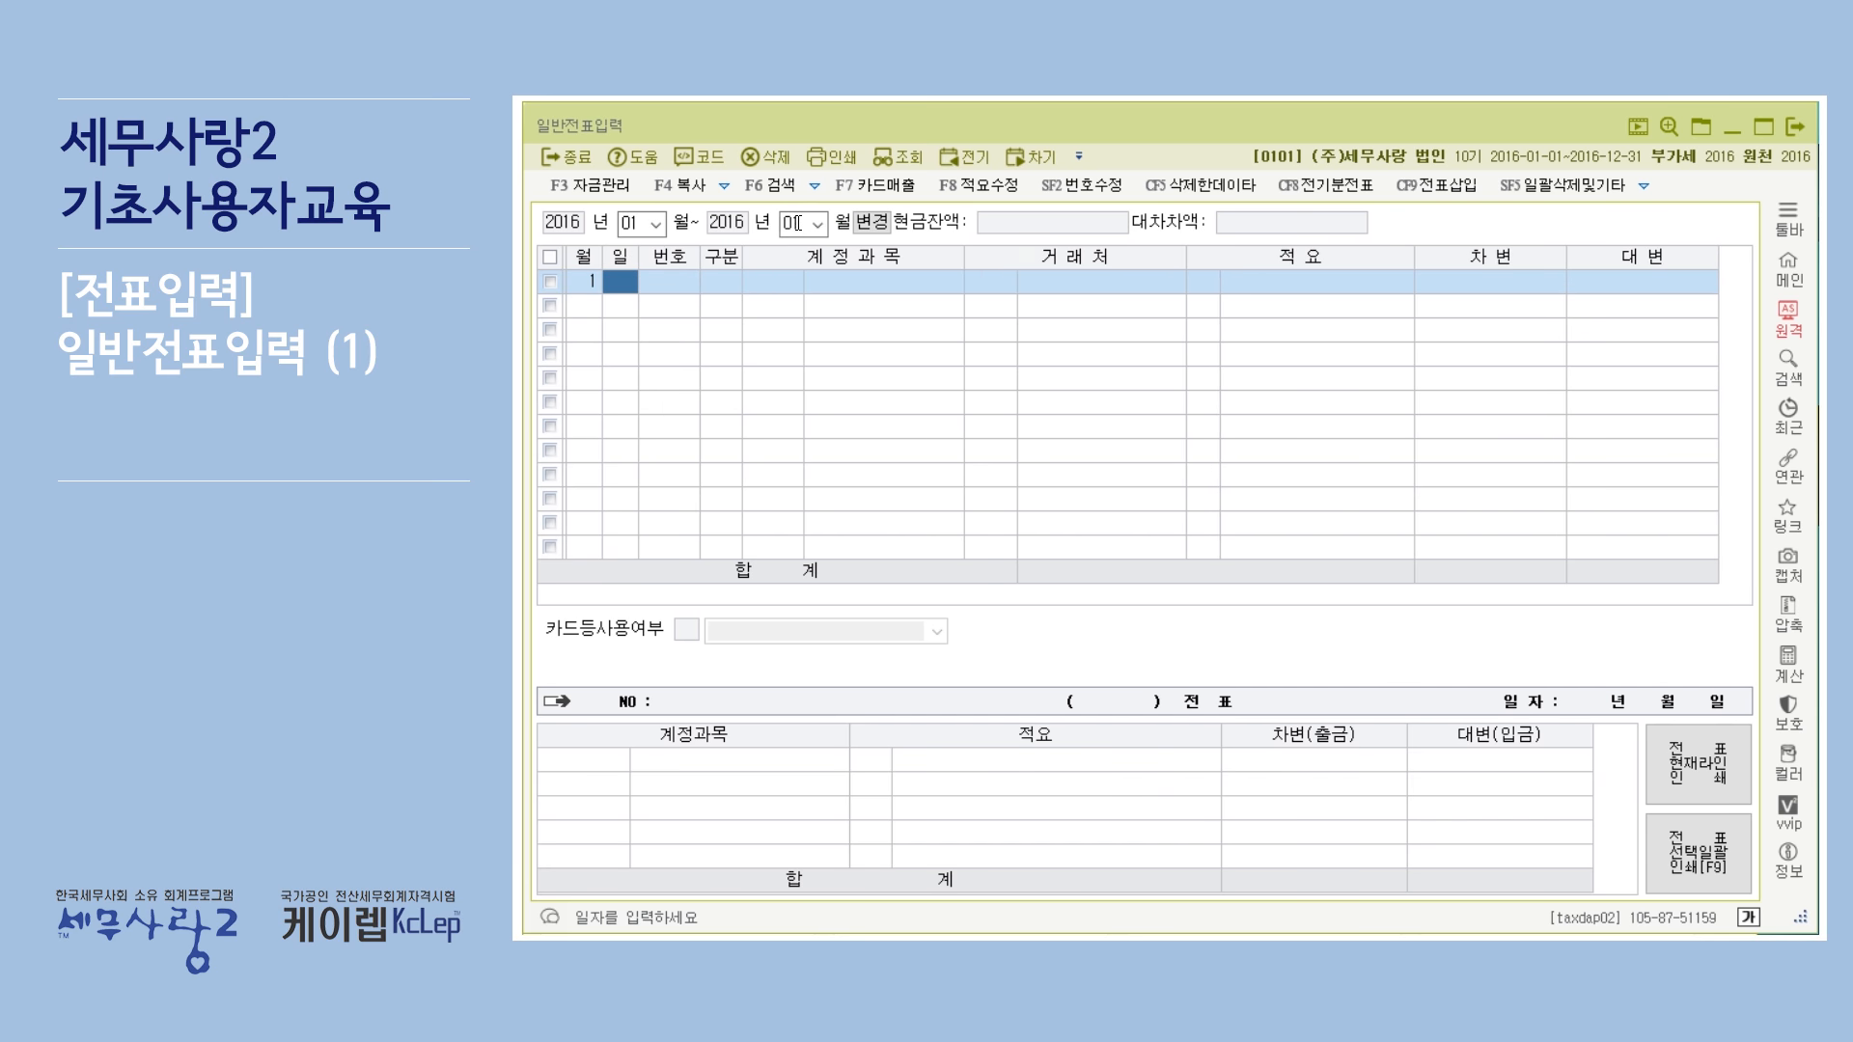
{"action": "left_click", "coordinate": [816, 226]}
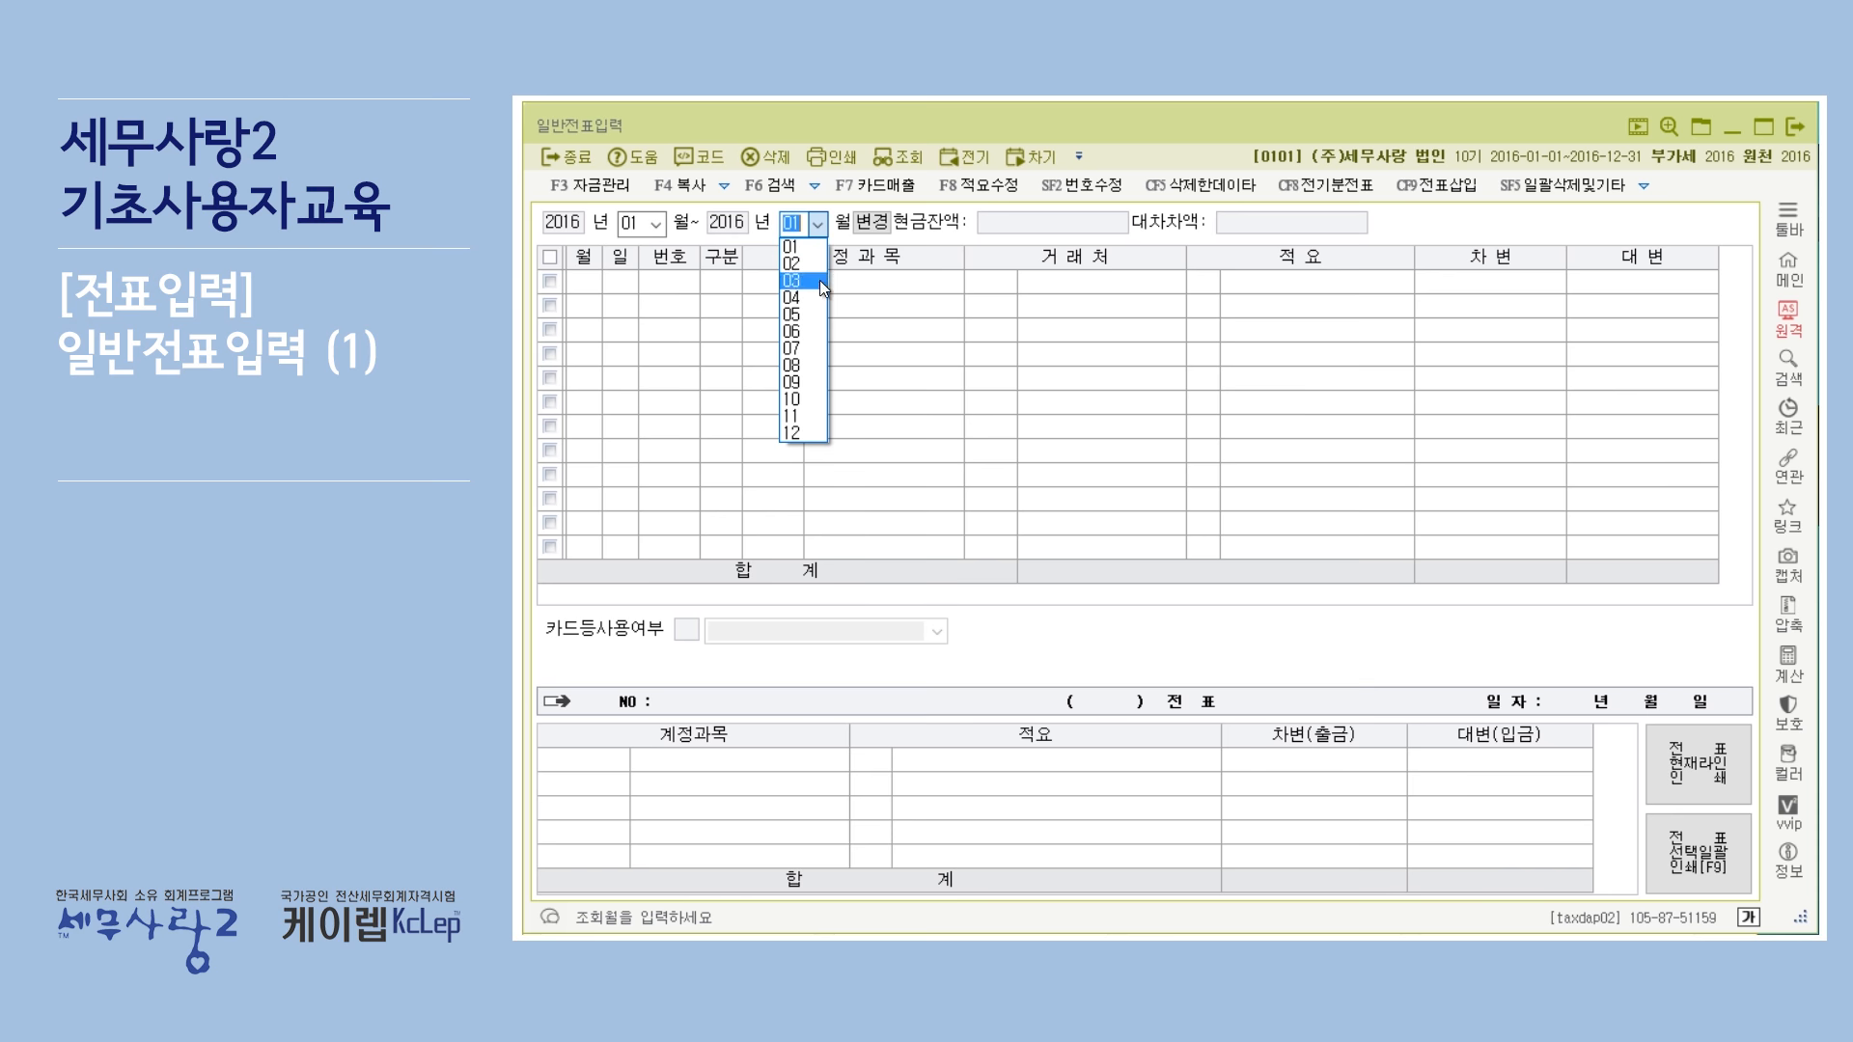
{"action": "left_click", "coordinate": [813, 431]}
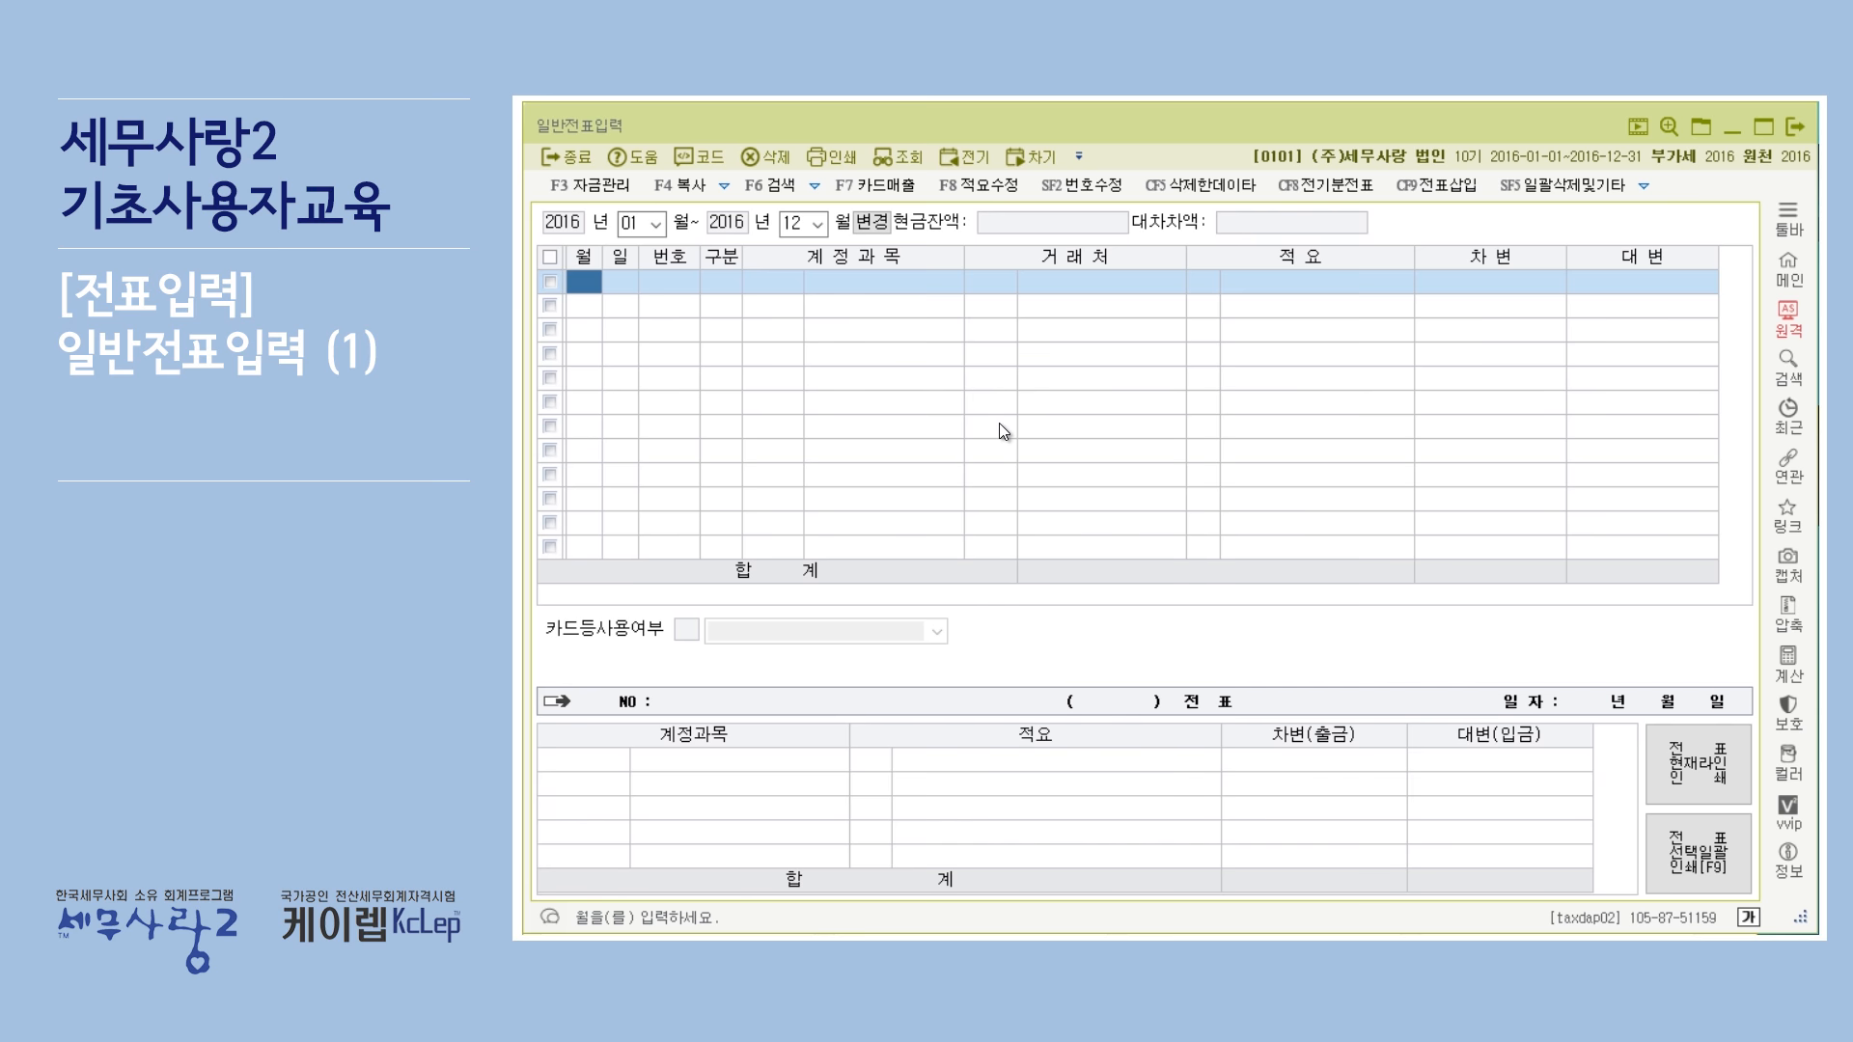
Enter month 1 and day 2 on the first voucher line.
{"action": "type", "text": "1"}
{"action": "key", "text": "Return"}
{"action": "type", "text": "2"}
{"action": "key", "text": "Return"}
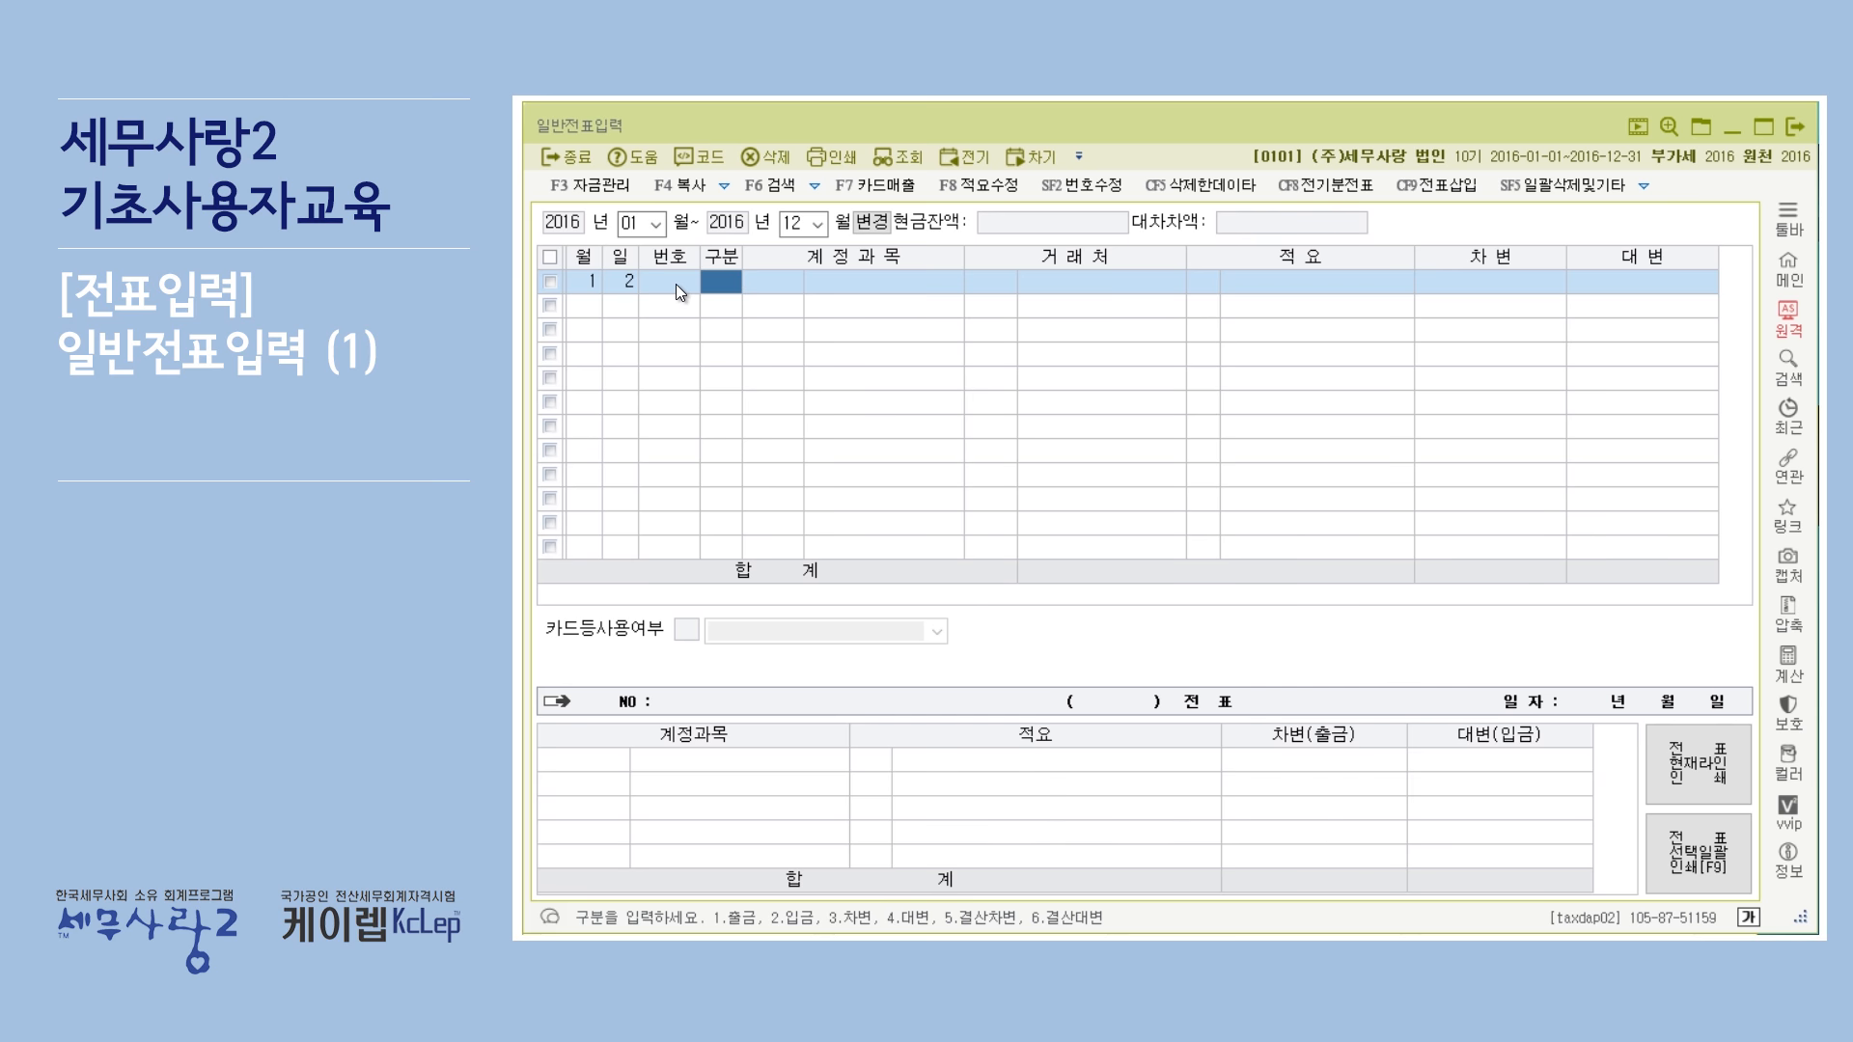
Toggle the voucher number editing mode on and off.
{"action": "left_click", "coordinate": [1094, 189]}
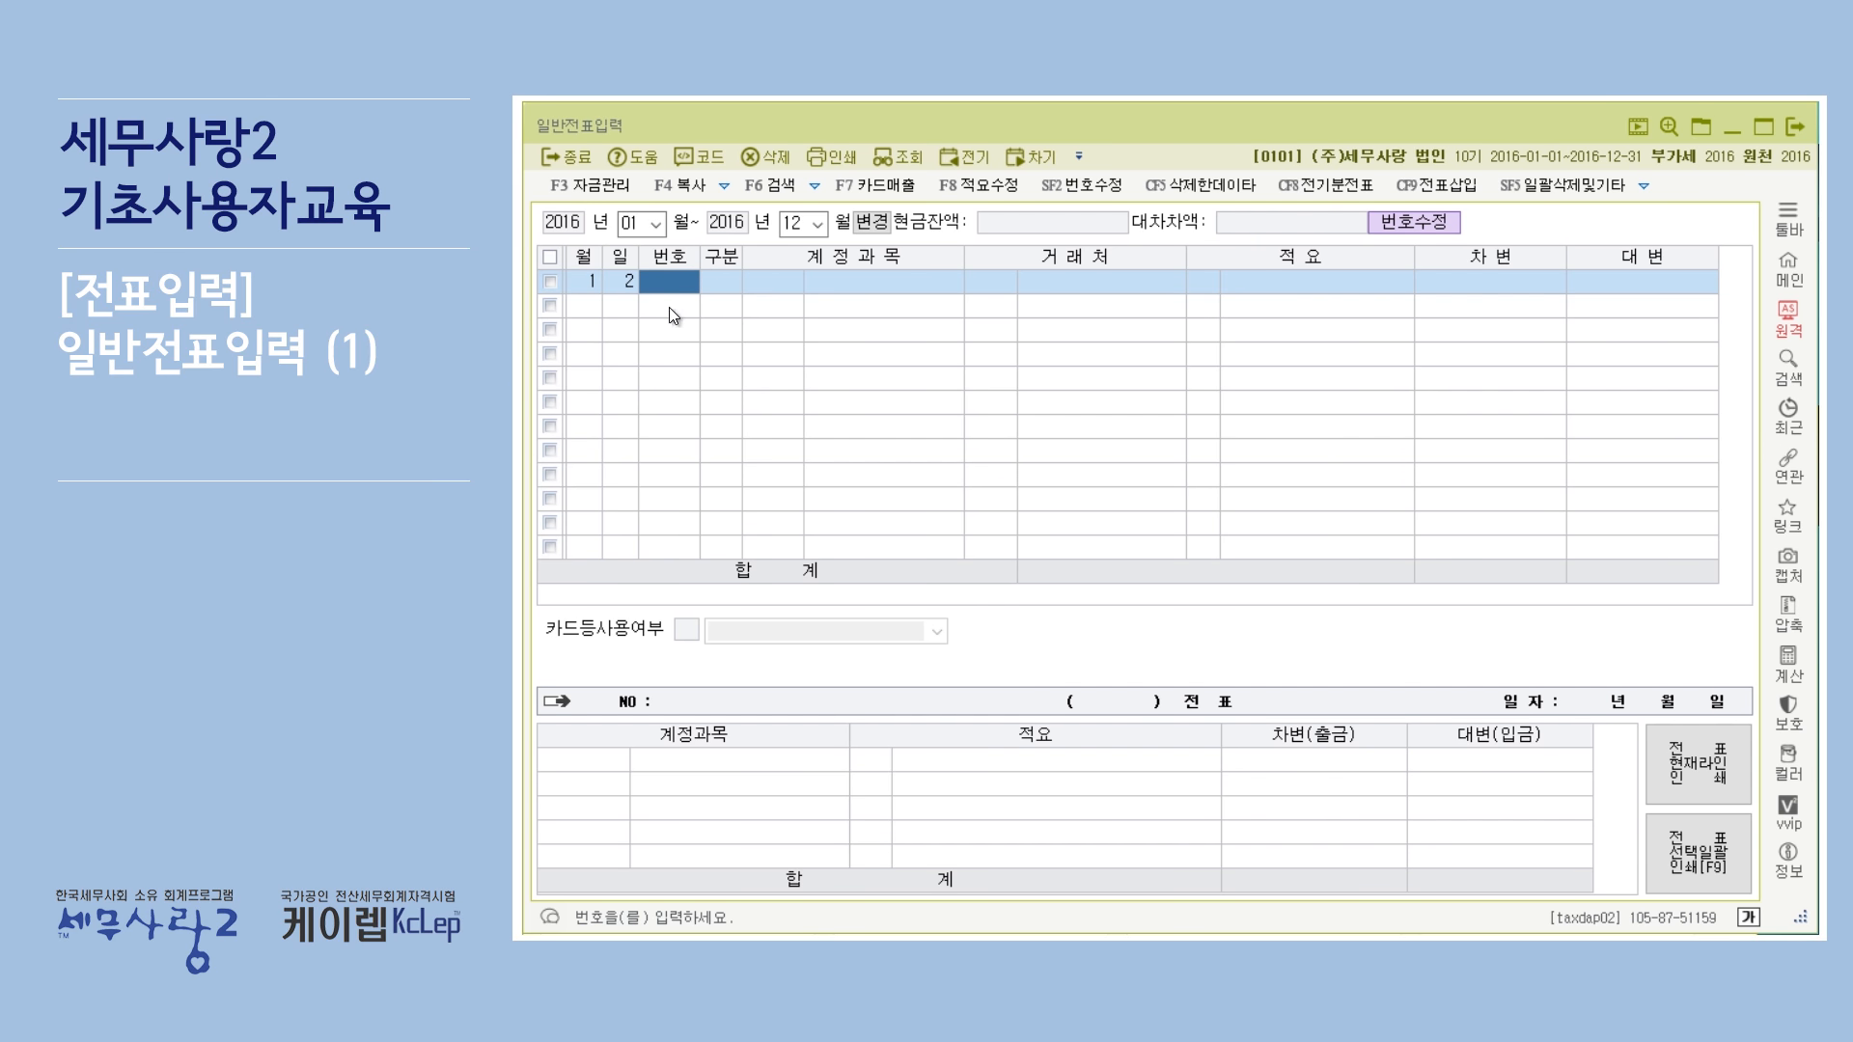
{"action": "left_click", "coordinate": [1089, 193]}
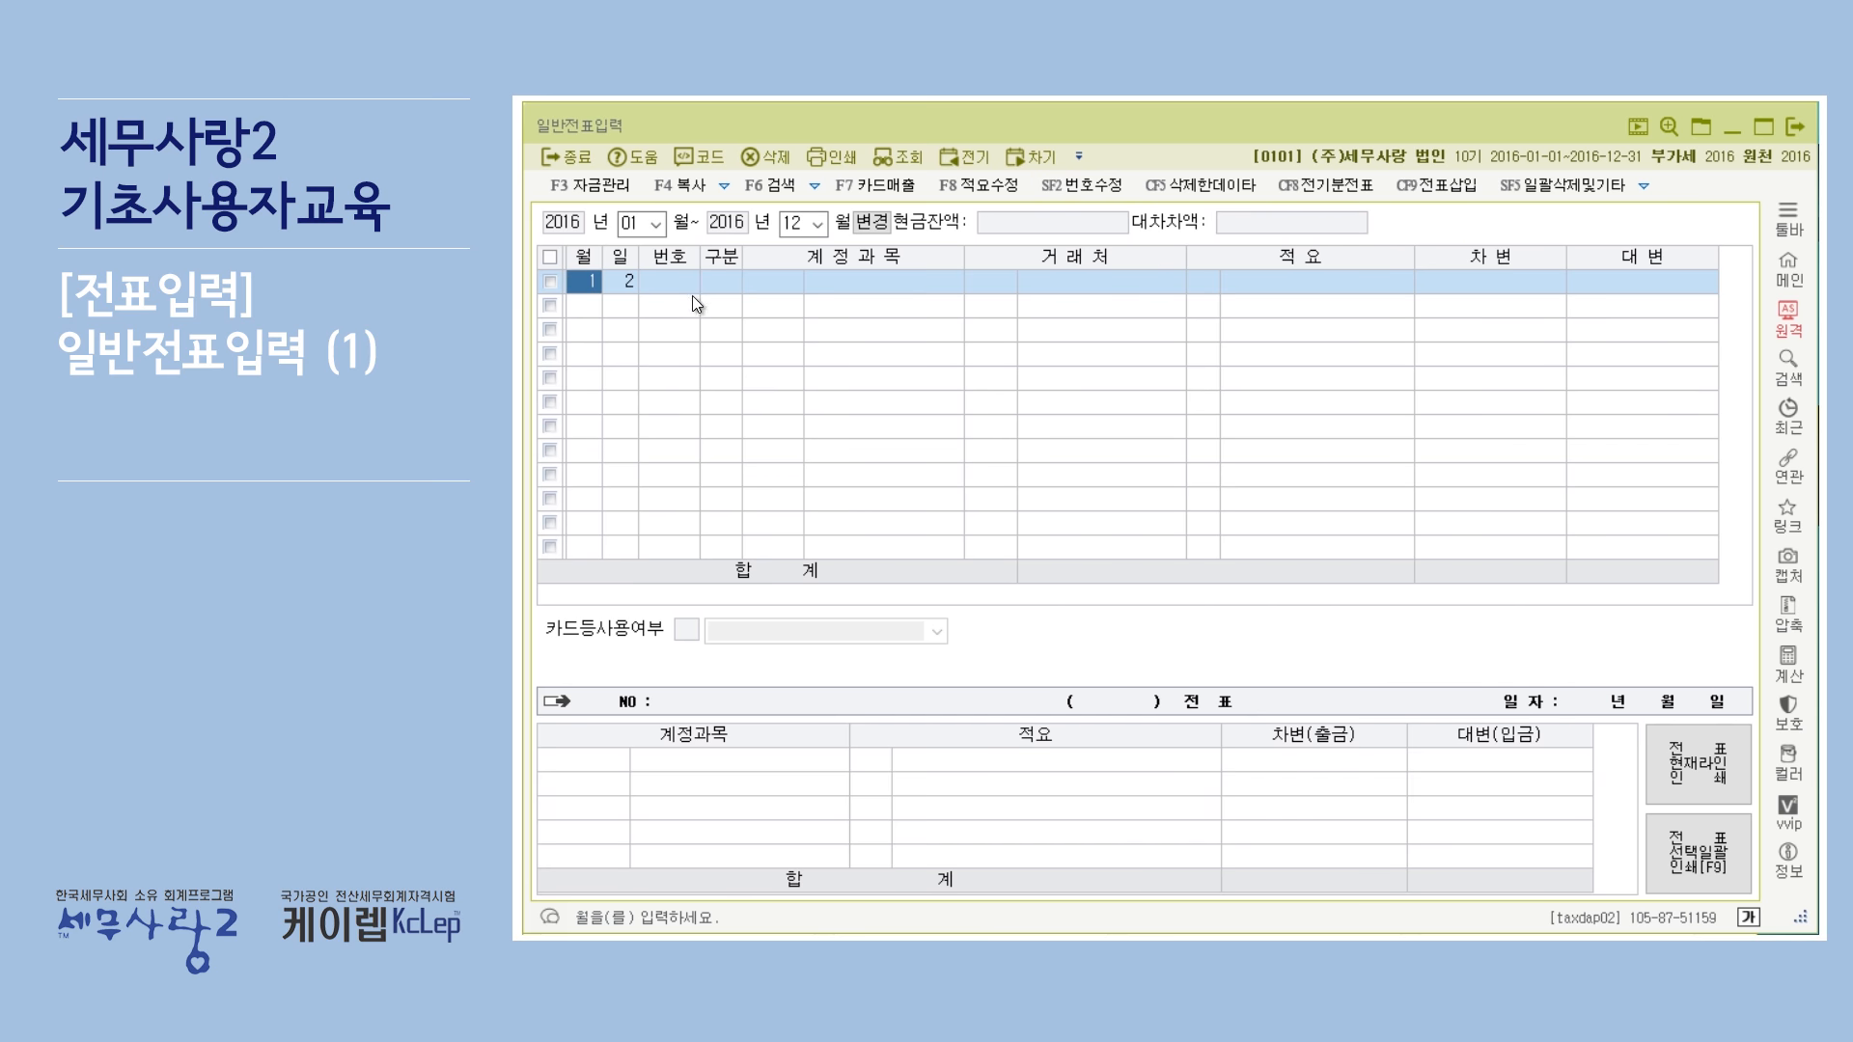
Set the first line's division to 3, debit (차변).
{"action": "left_click", "coordinate": [669, 288]}
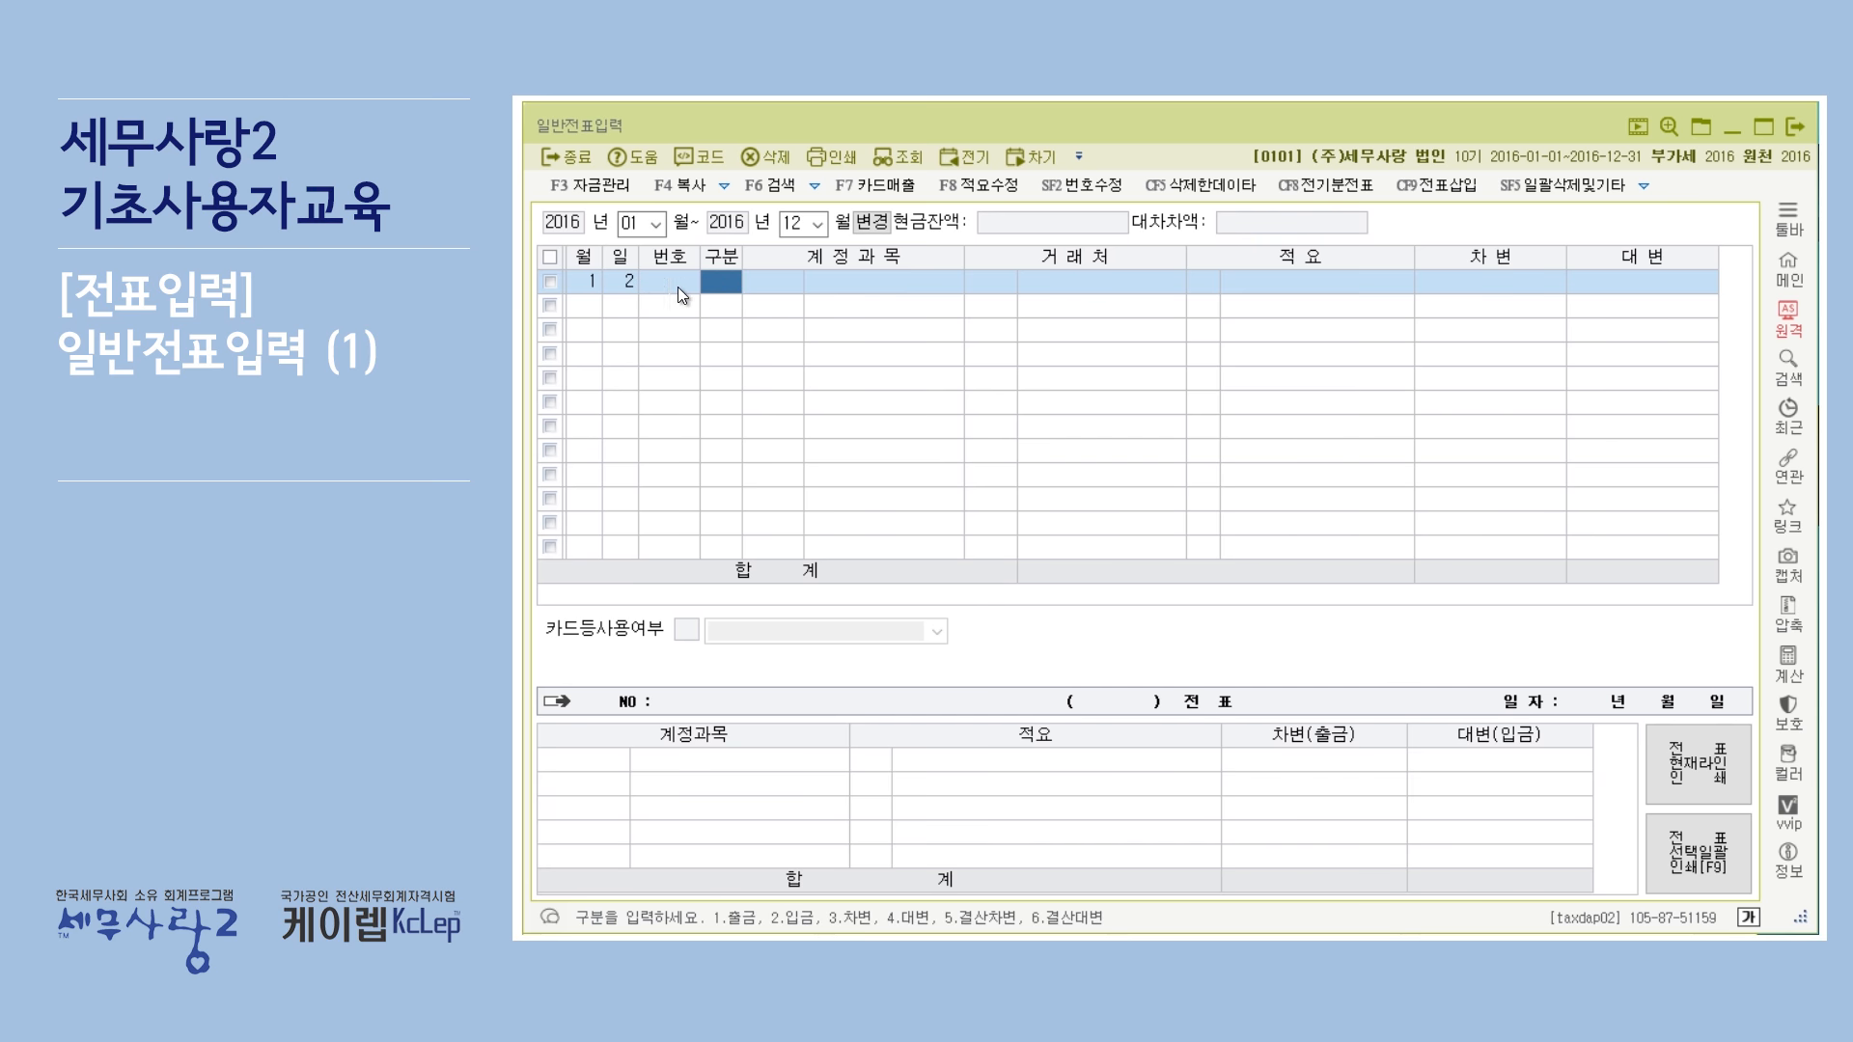
{"action": "left_click", "coordinate": [628, 288]}
{"action": "left_click", "coordinate": [720, 279]}
{"action": "left_click", "coordinate": [664, 286]}
{"action": "left_click", "coordinate": [736, 282]}
{"action": "left_click", "coordinate": [670, 291]}
{"action": "left_click", "coordinate": [710, 284]}
{"action": "type", "text": "3"}
{"action": "key", "text": "Return"}
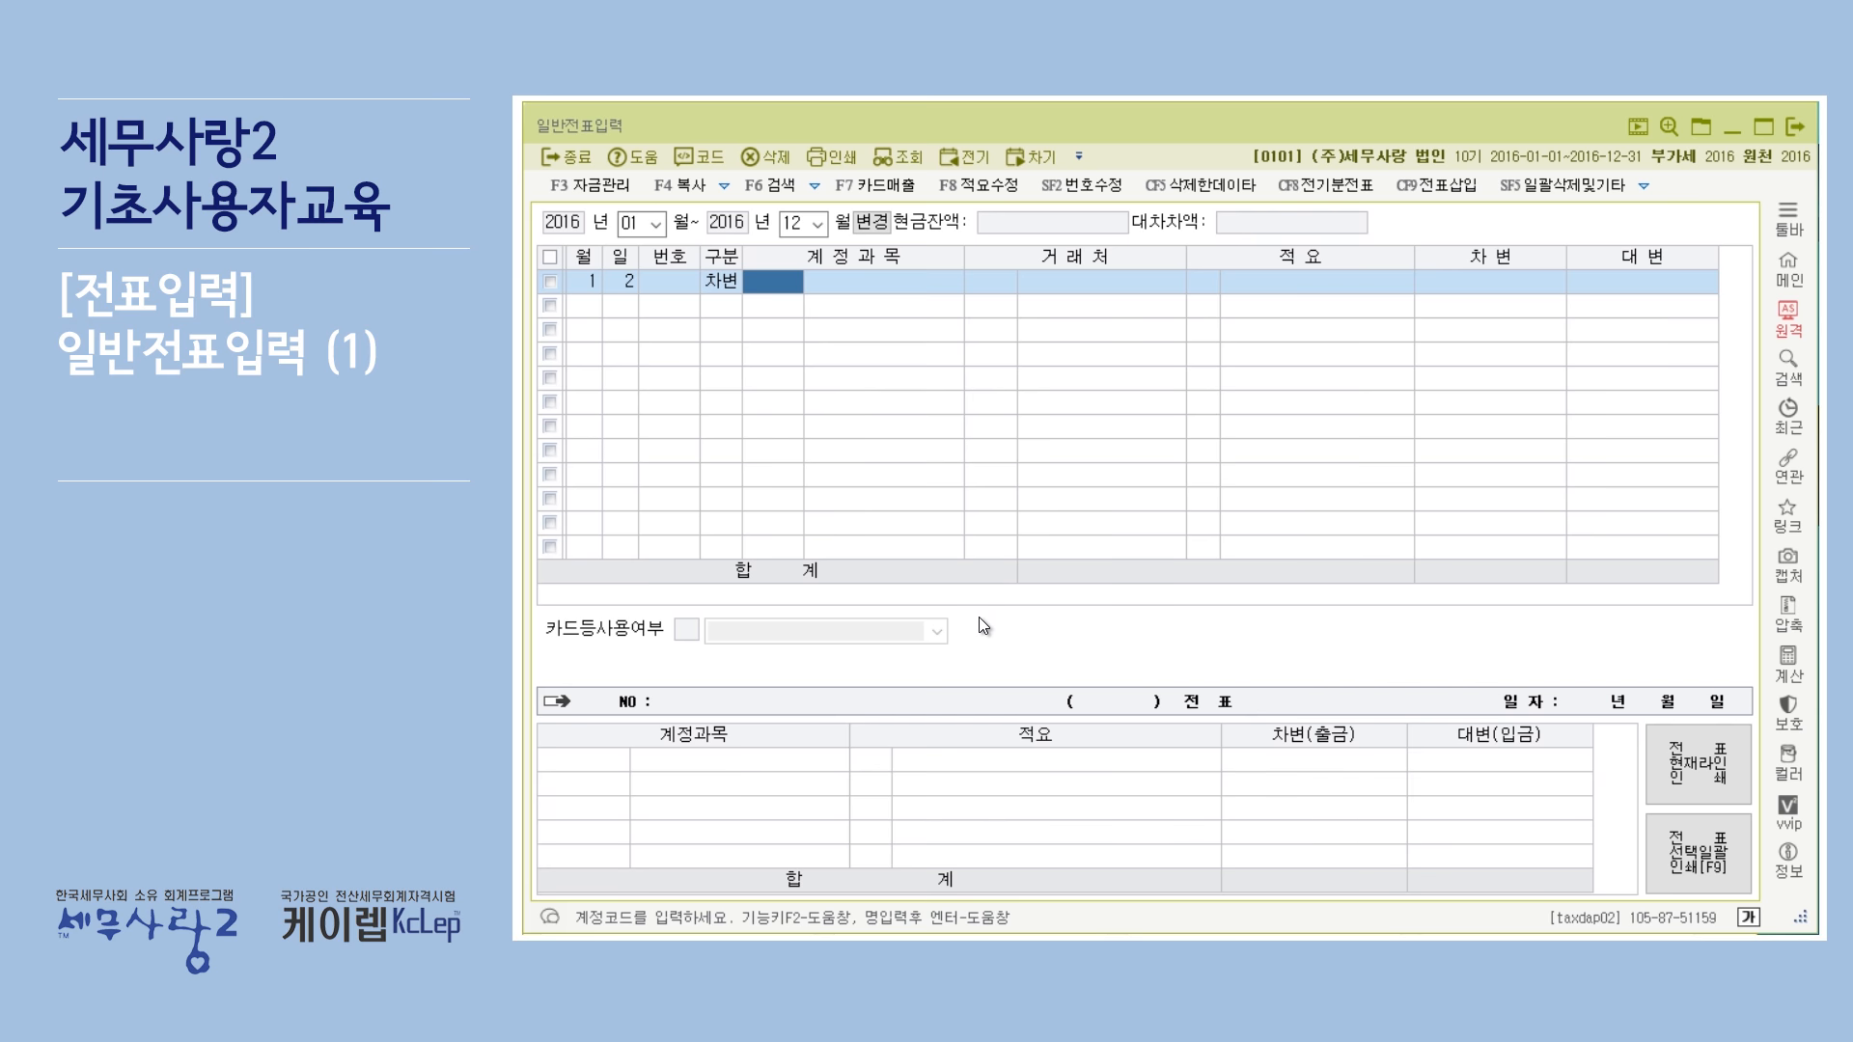
Search the account code help for 복리 and set the first line's account to 0811 복리후생비 (판매관리비).
{"action": "type", "text": "복리"}
{"action": "key", "text": "BackSpace"}
{"action": "key", "text": "BackSpace"}
{"action": "key", "text": "Escape"}
{"action": "key", "text": "F2"}
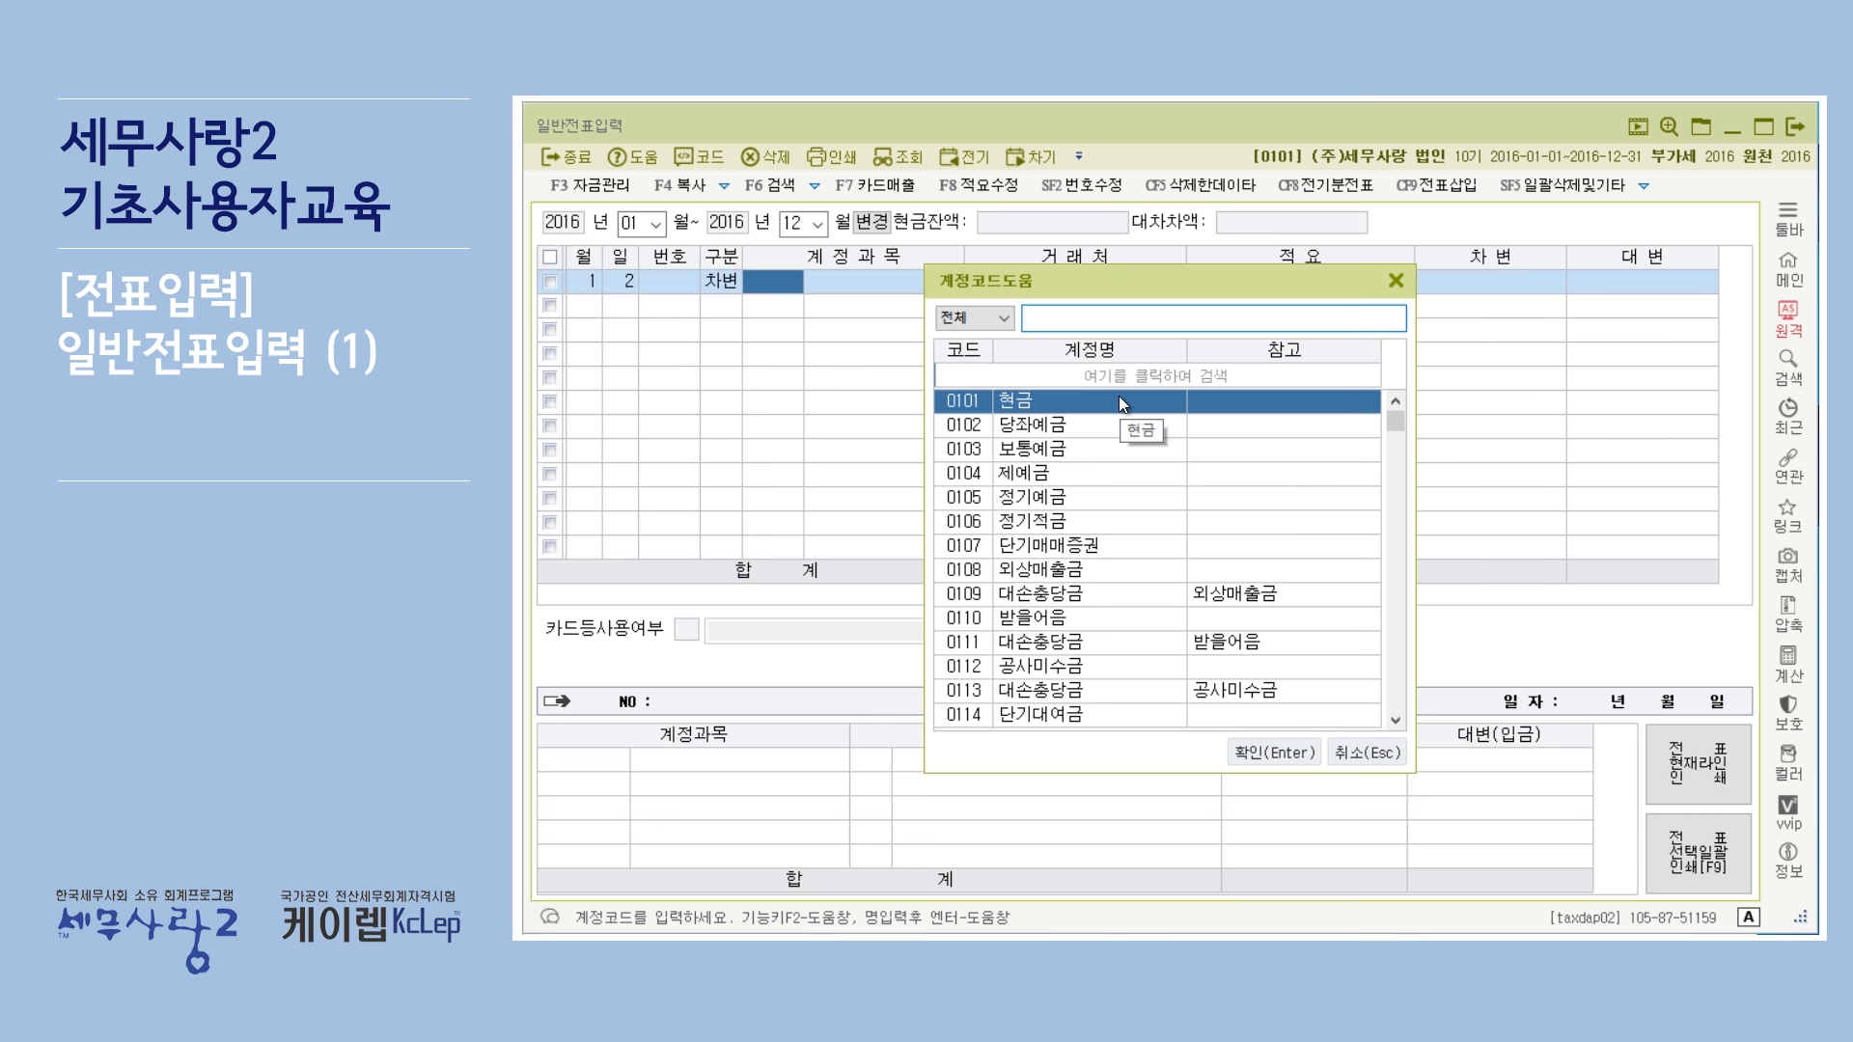
{"action": "type", "text": "복리"}
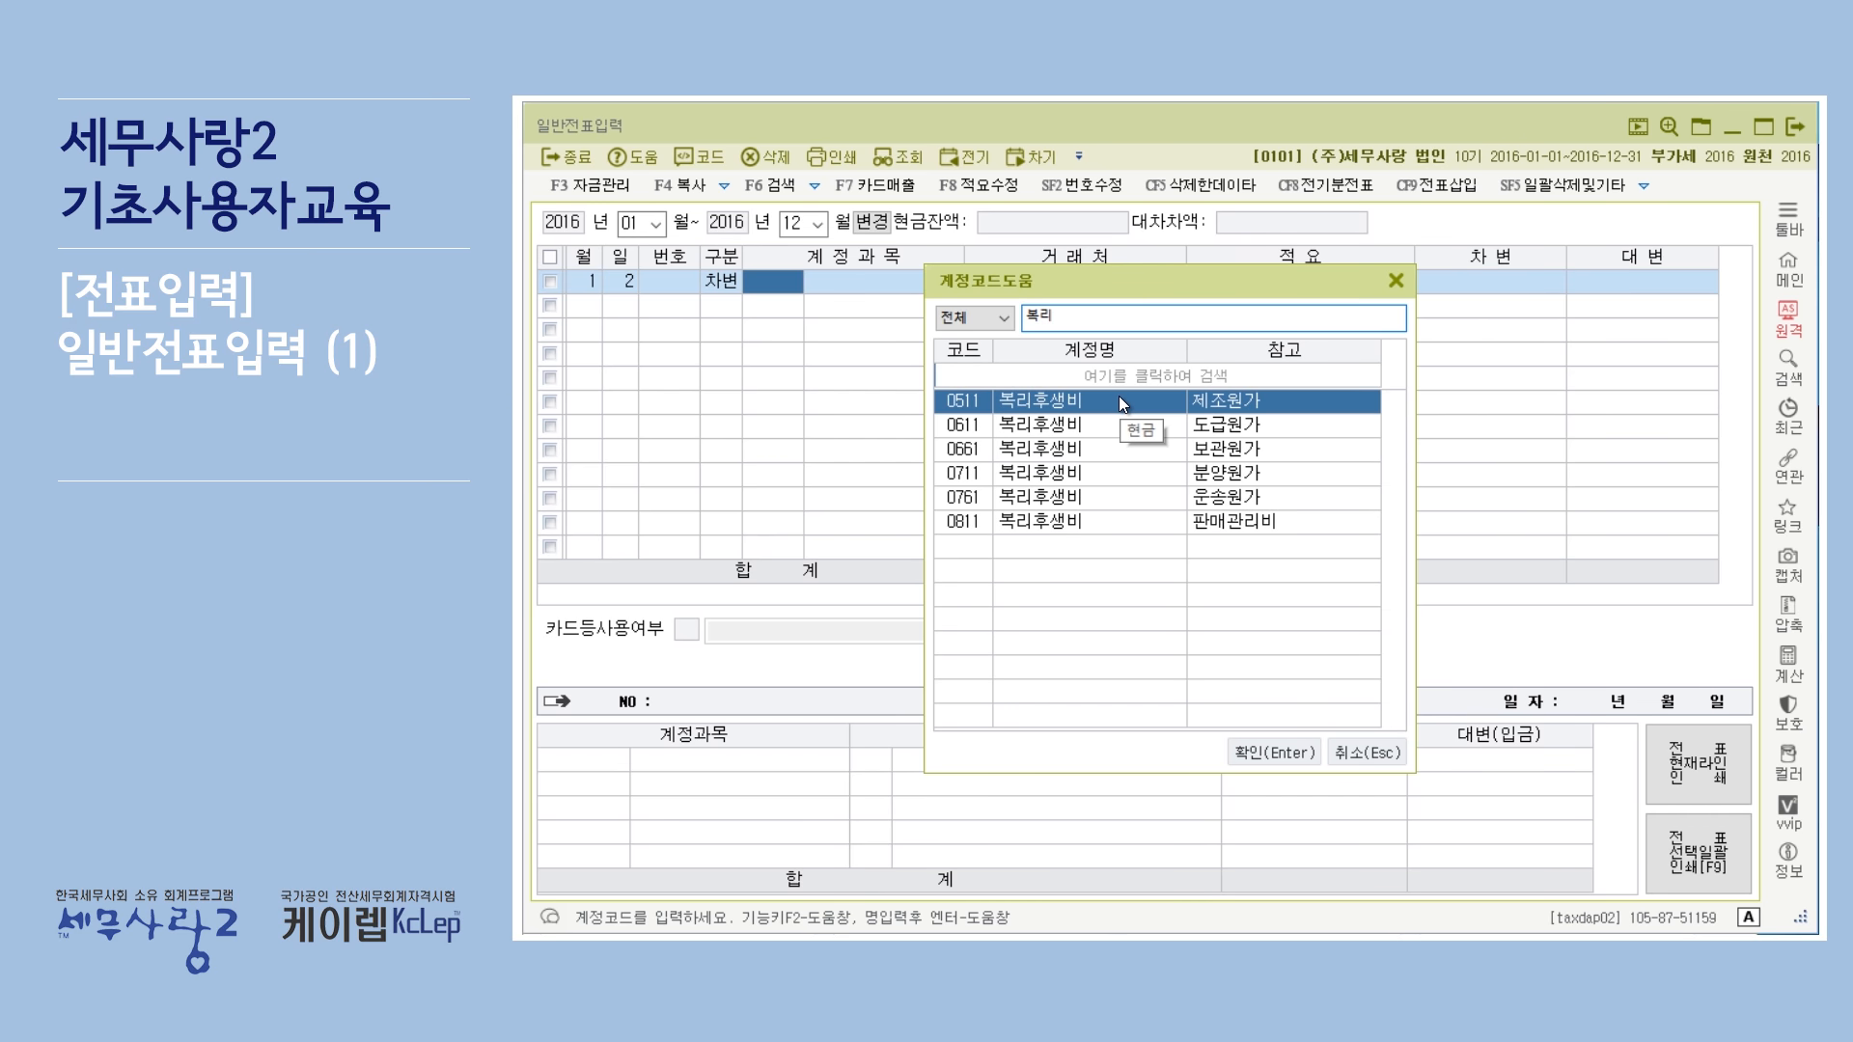
{"action": "key", "text": "Down"}
{"action": "key", "text": "Down"}
{"action": "key", "text": "Down"}
{"action": "key", "text": "Down"}
{"action": "key", "text": "Down"}
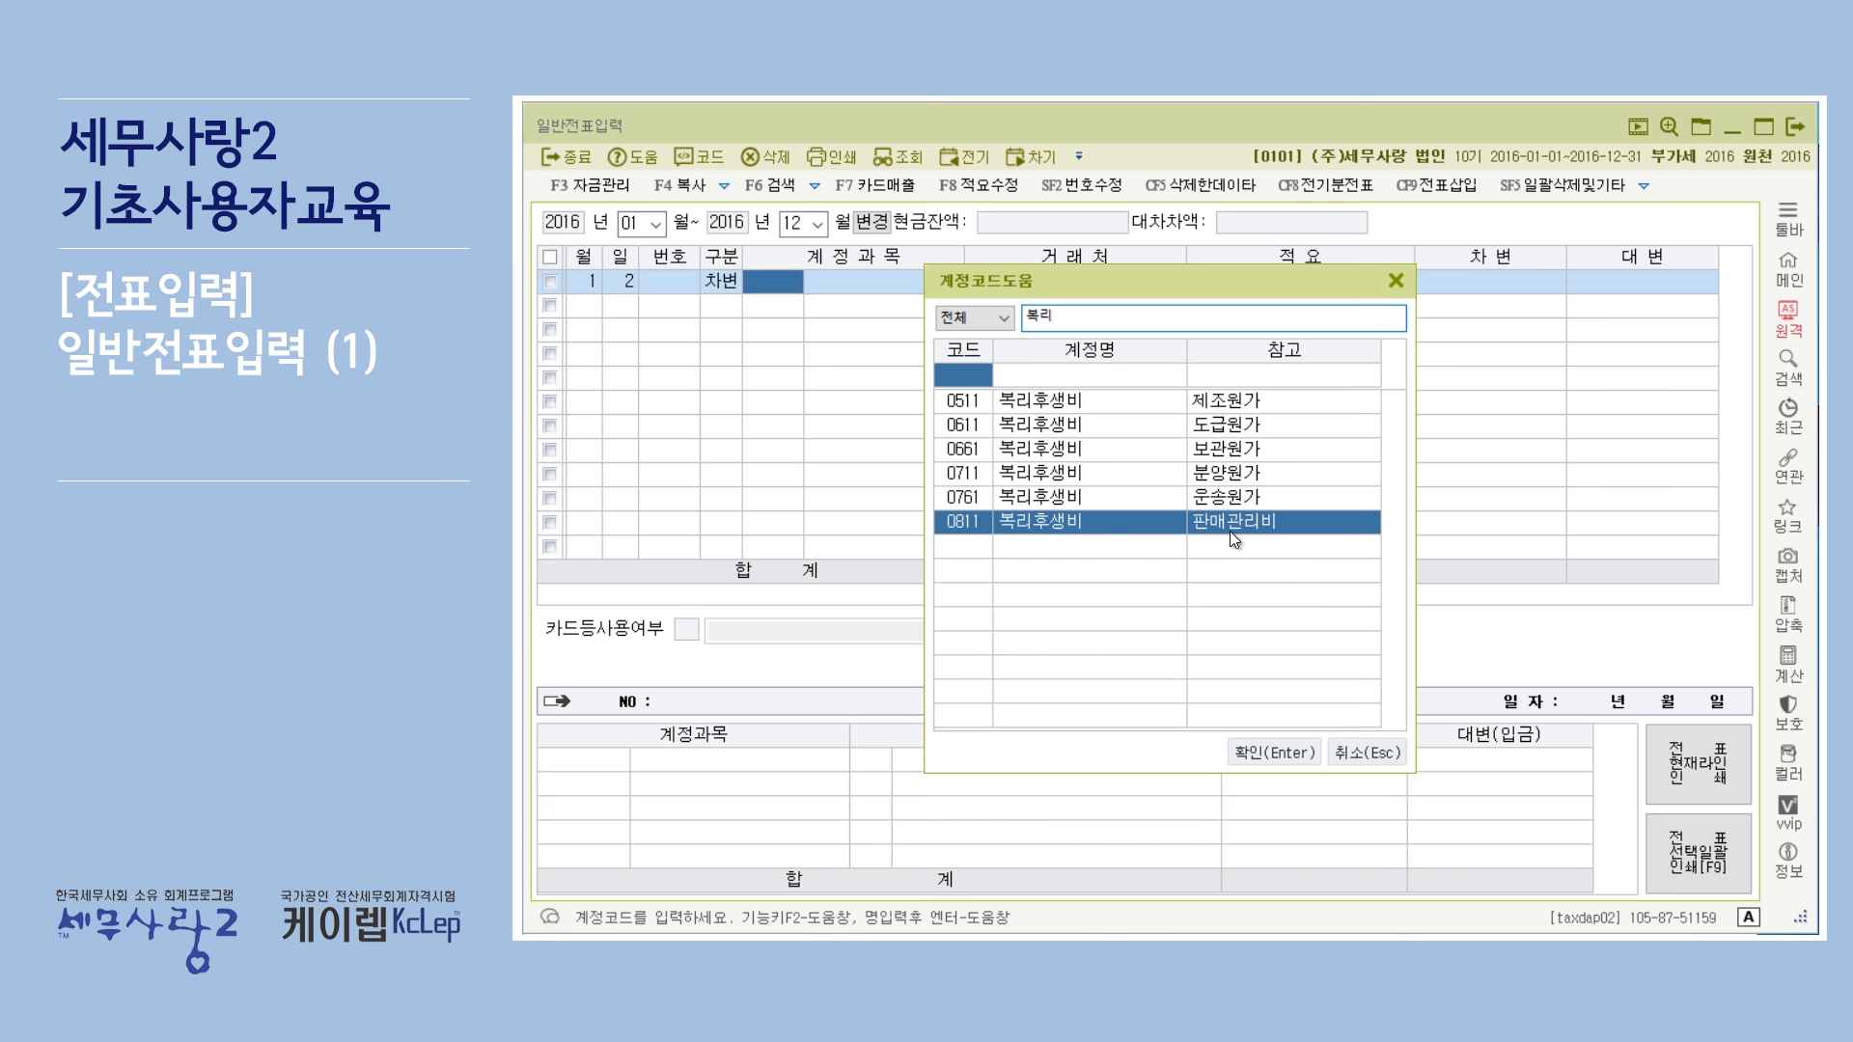
{"action": "left_click", "coordinate": [1276, 756]}
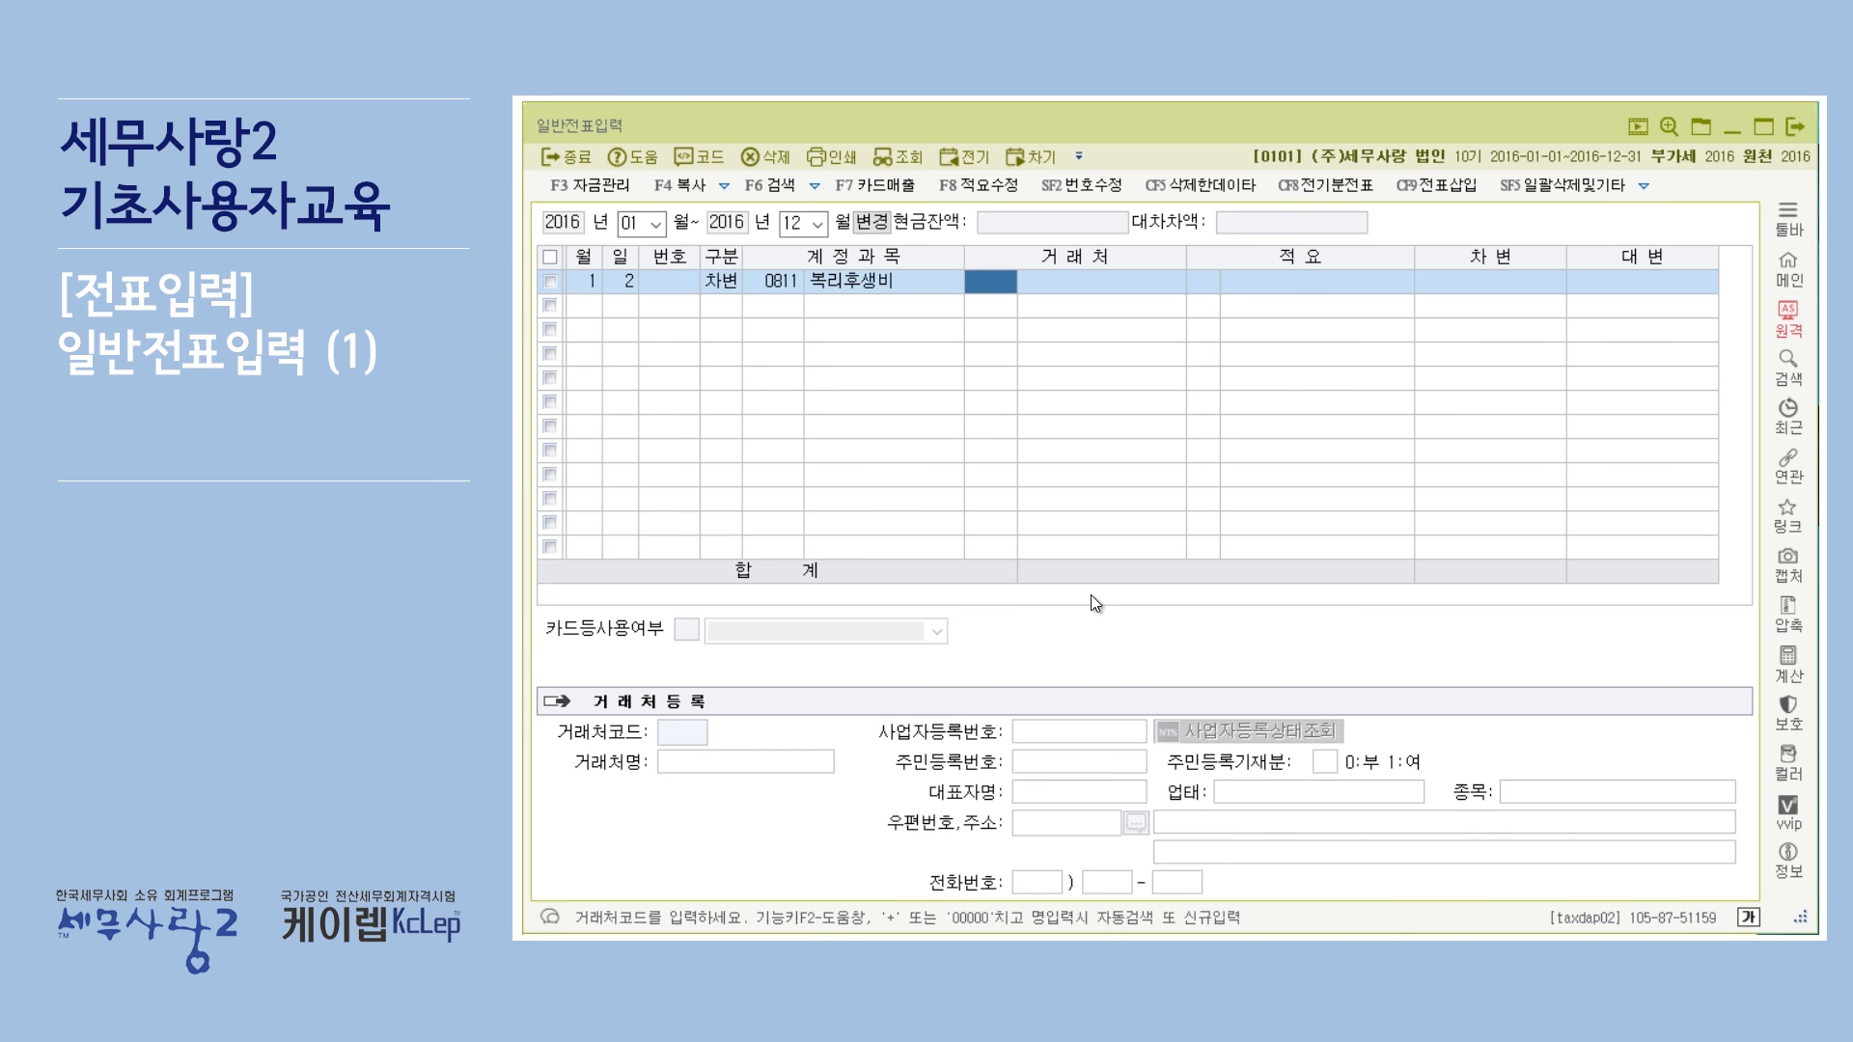
Enter 식당 as the first line's counterparty (거래처).
{"action": "key", "text": "Return"}
{"action": "type", "text": "식당"}
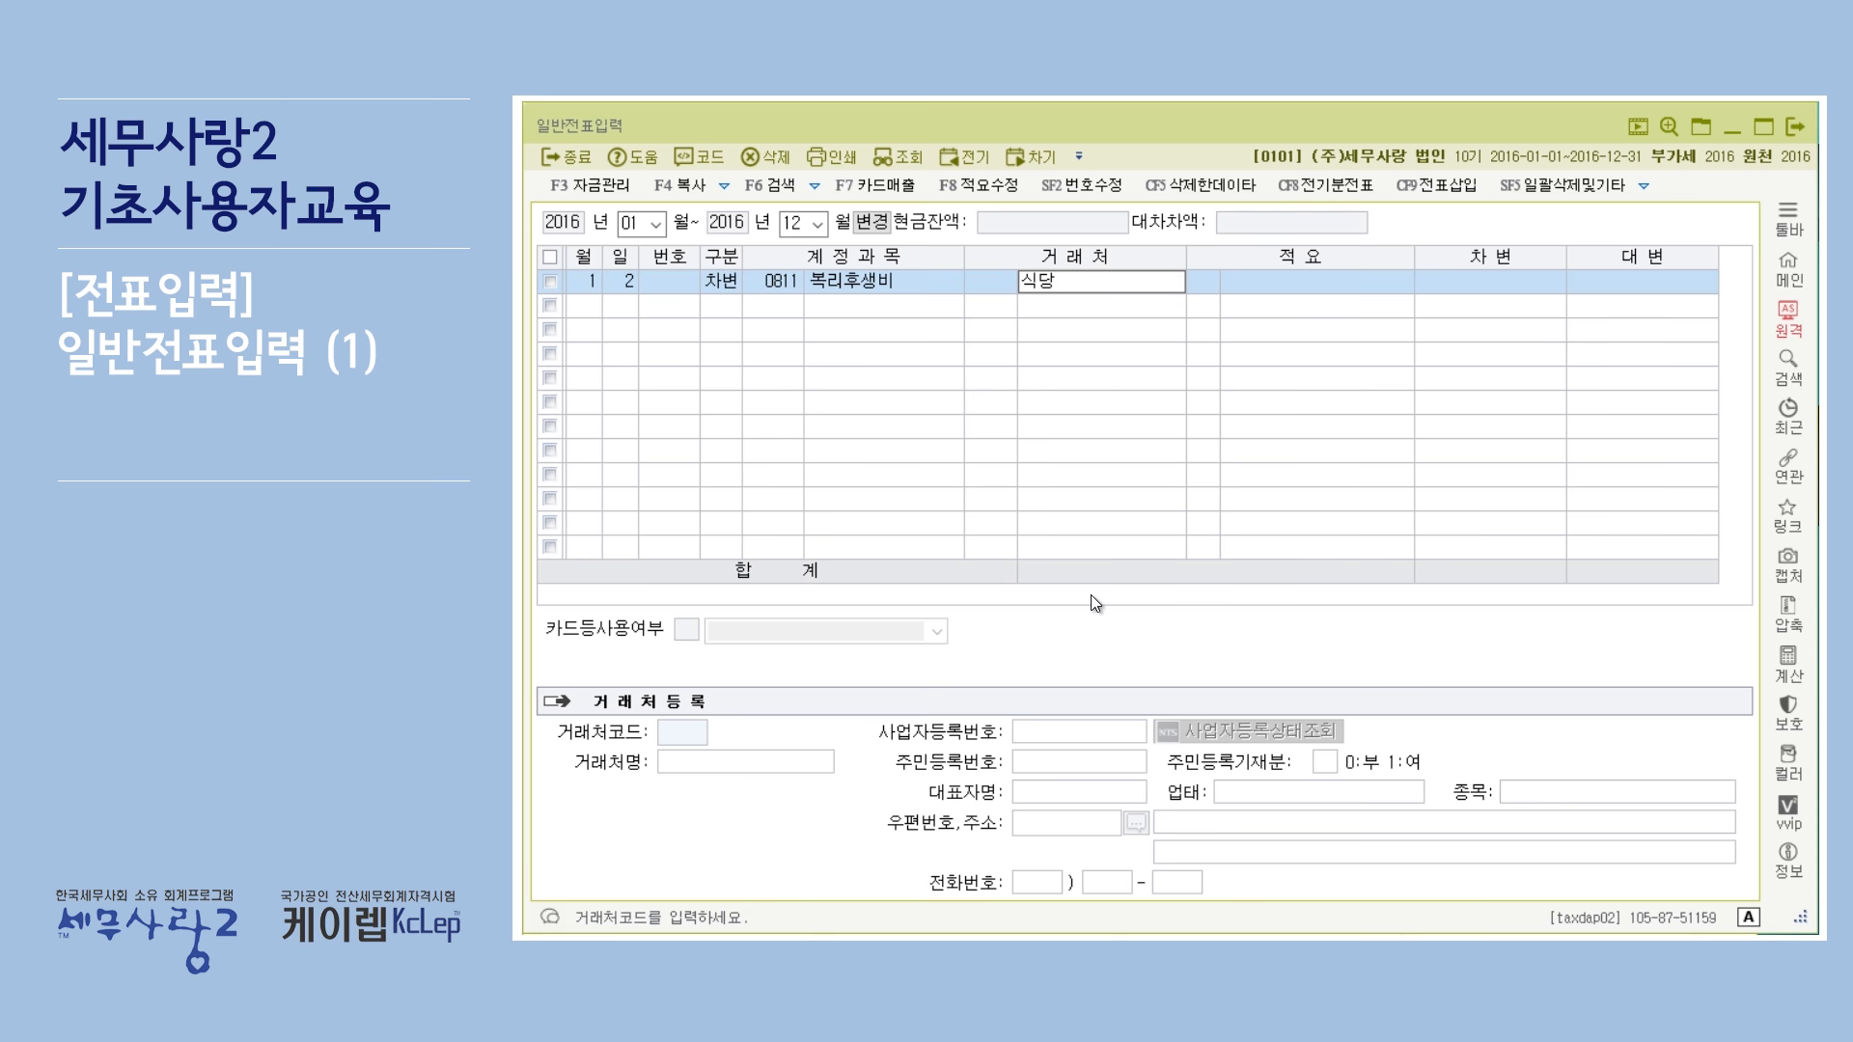
{"action": "key", "text": "Return"}
{"action": "key", "text": "Return"}
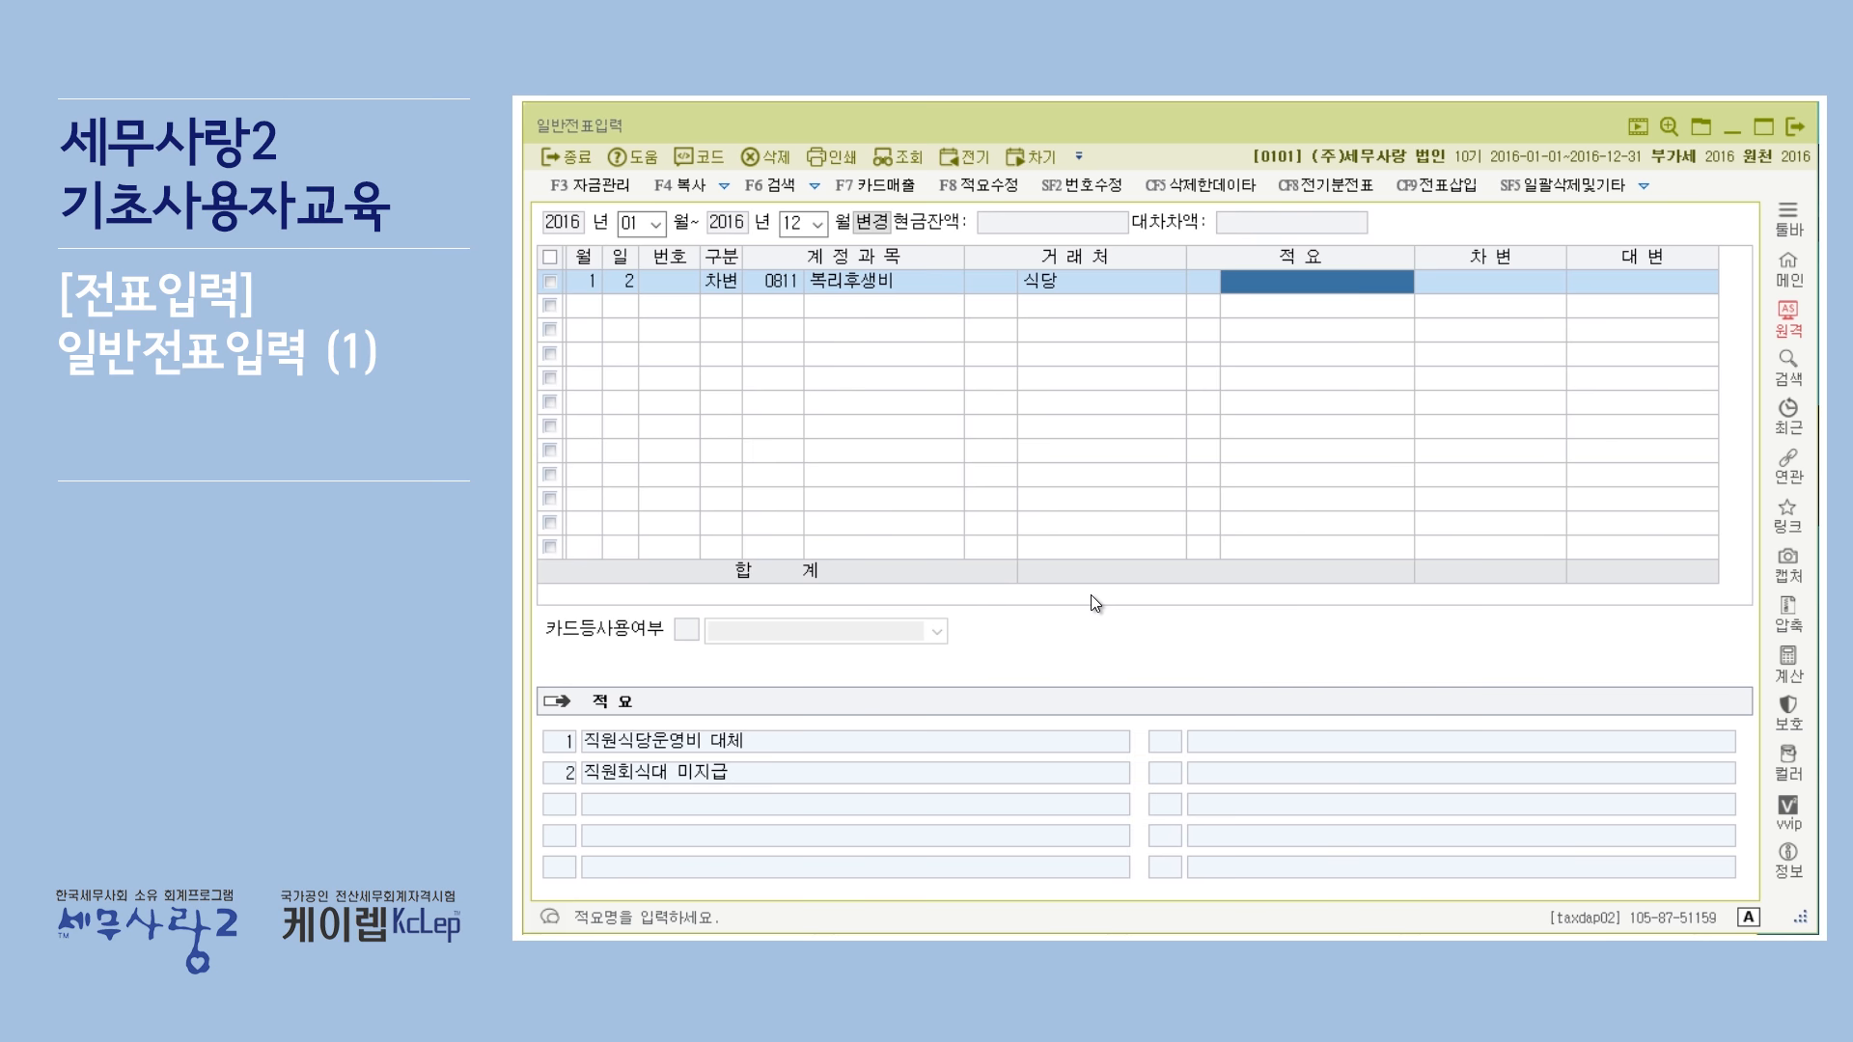
Enter the description 직원식대 and a debit amount of 25,000 on the first line.
{"action": "type", "text": "제"}
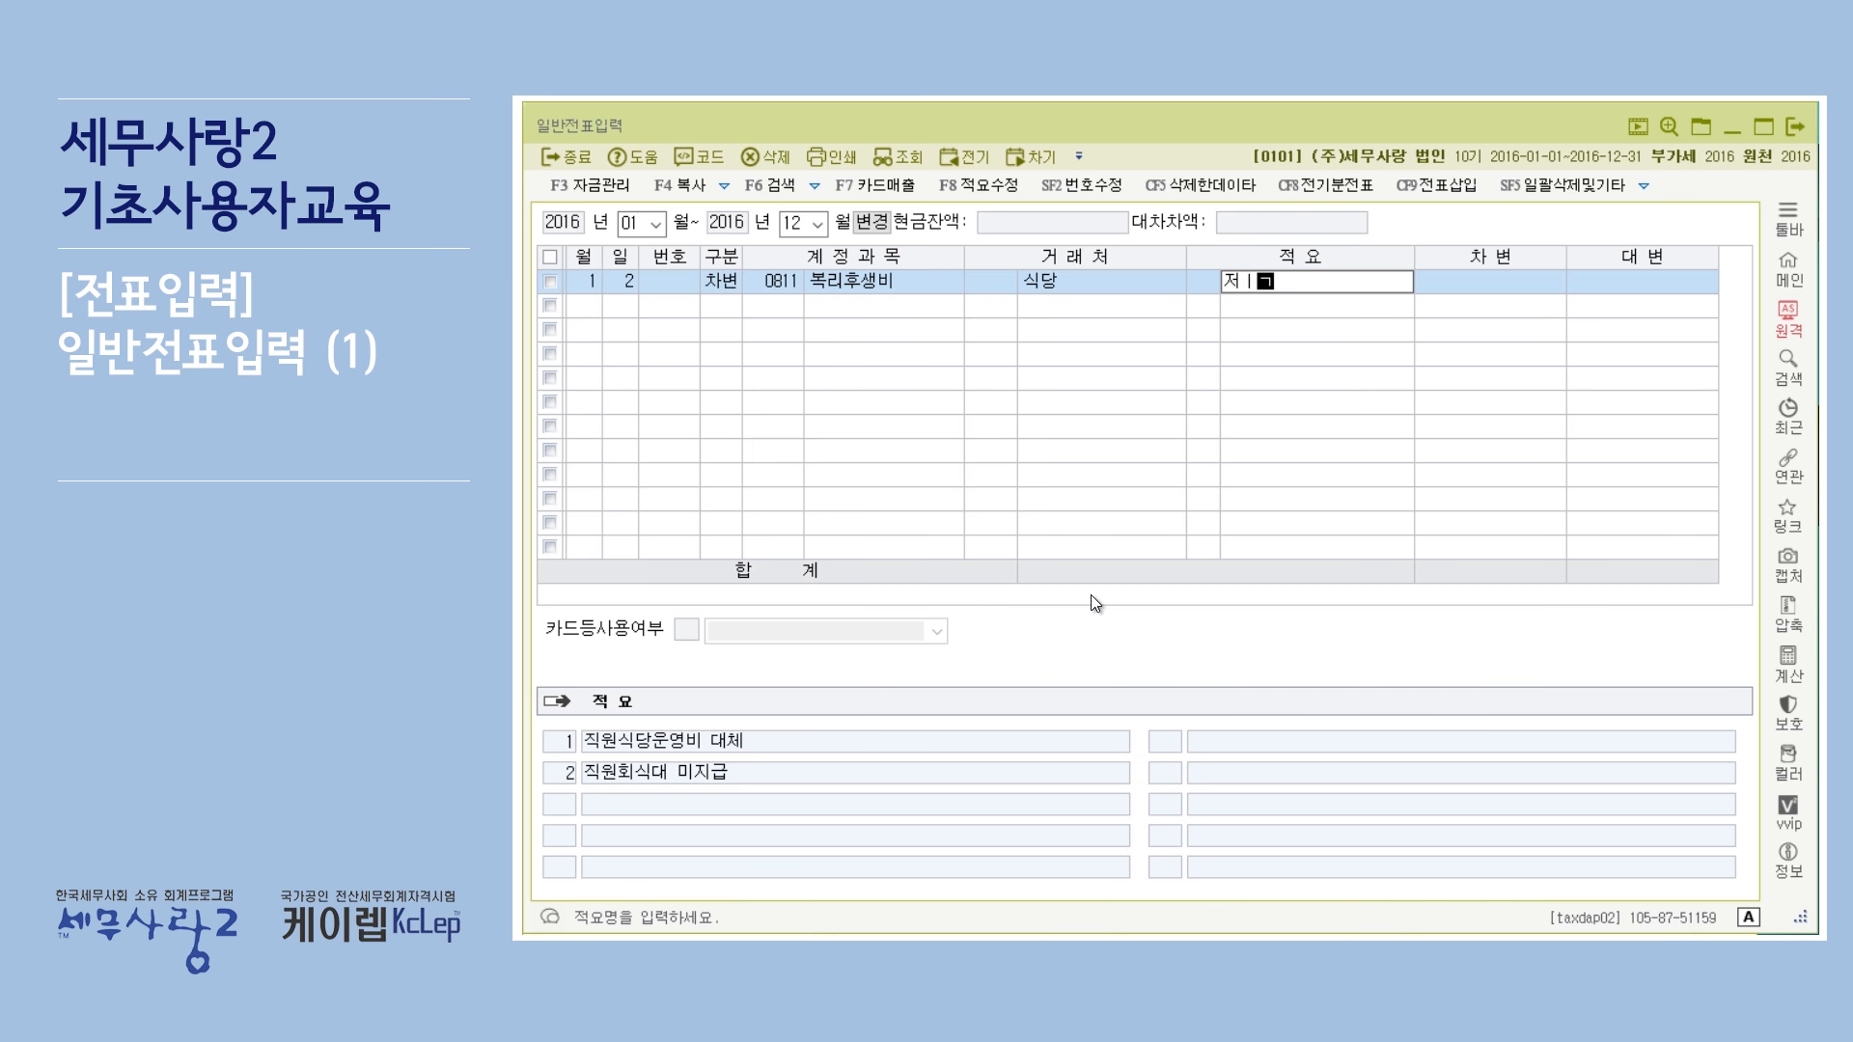
{"action": "key", "text": "BackSpace"}
{"action": "type", "text": "직원식대"}
{"action": "key", "text": "Return"}
{"action": "type", "text": "25,000"}
{"action": "key", "text": "Return"}
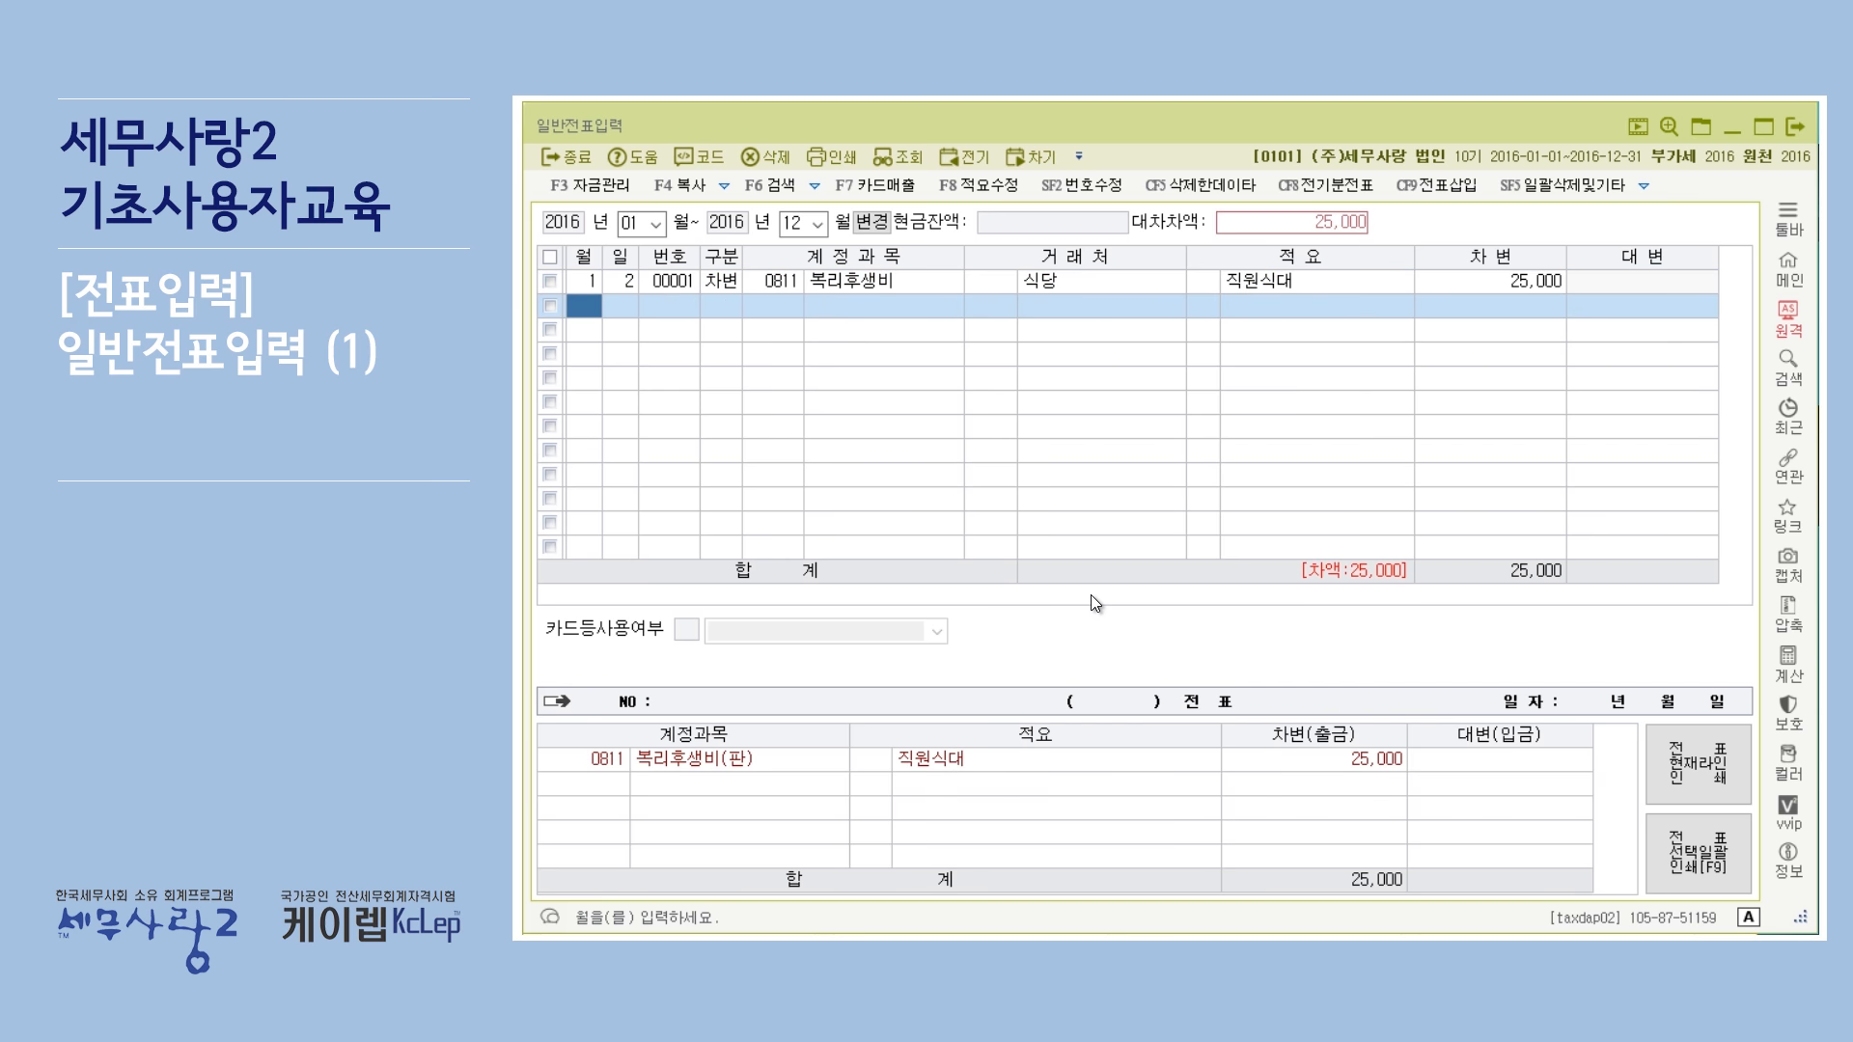
Start a second line dated month 1, day 2 with division 4, credit (대변).
{"action": "type", "text": "1"}
{"action": "key", "text": "Return"}
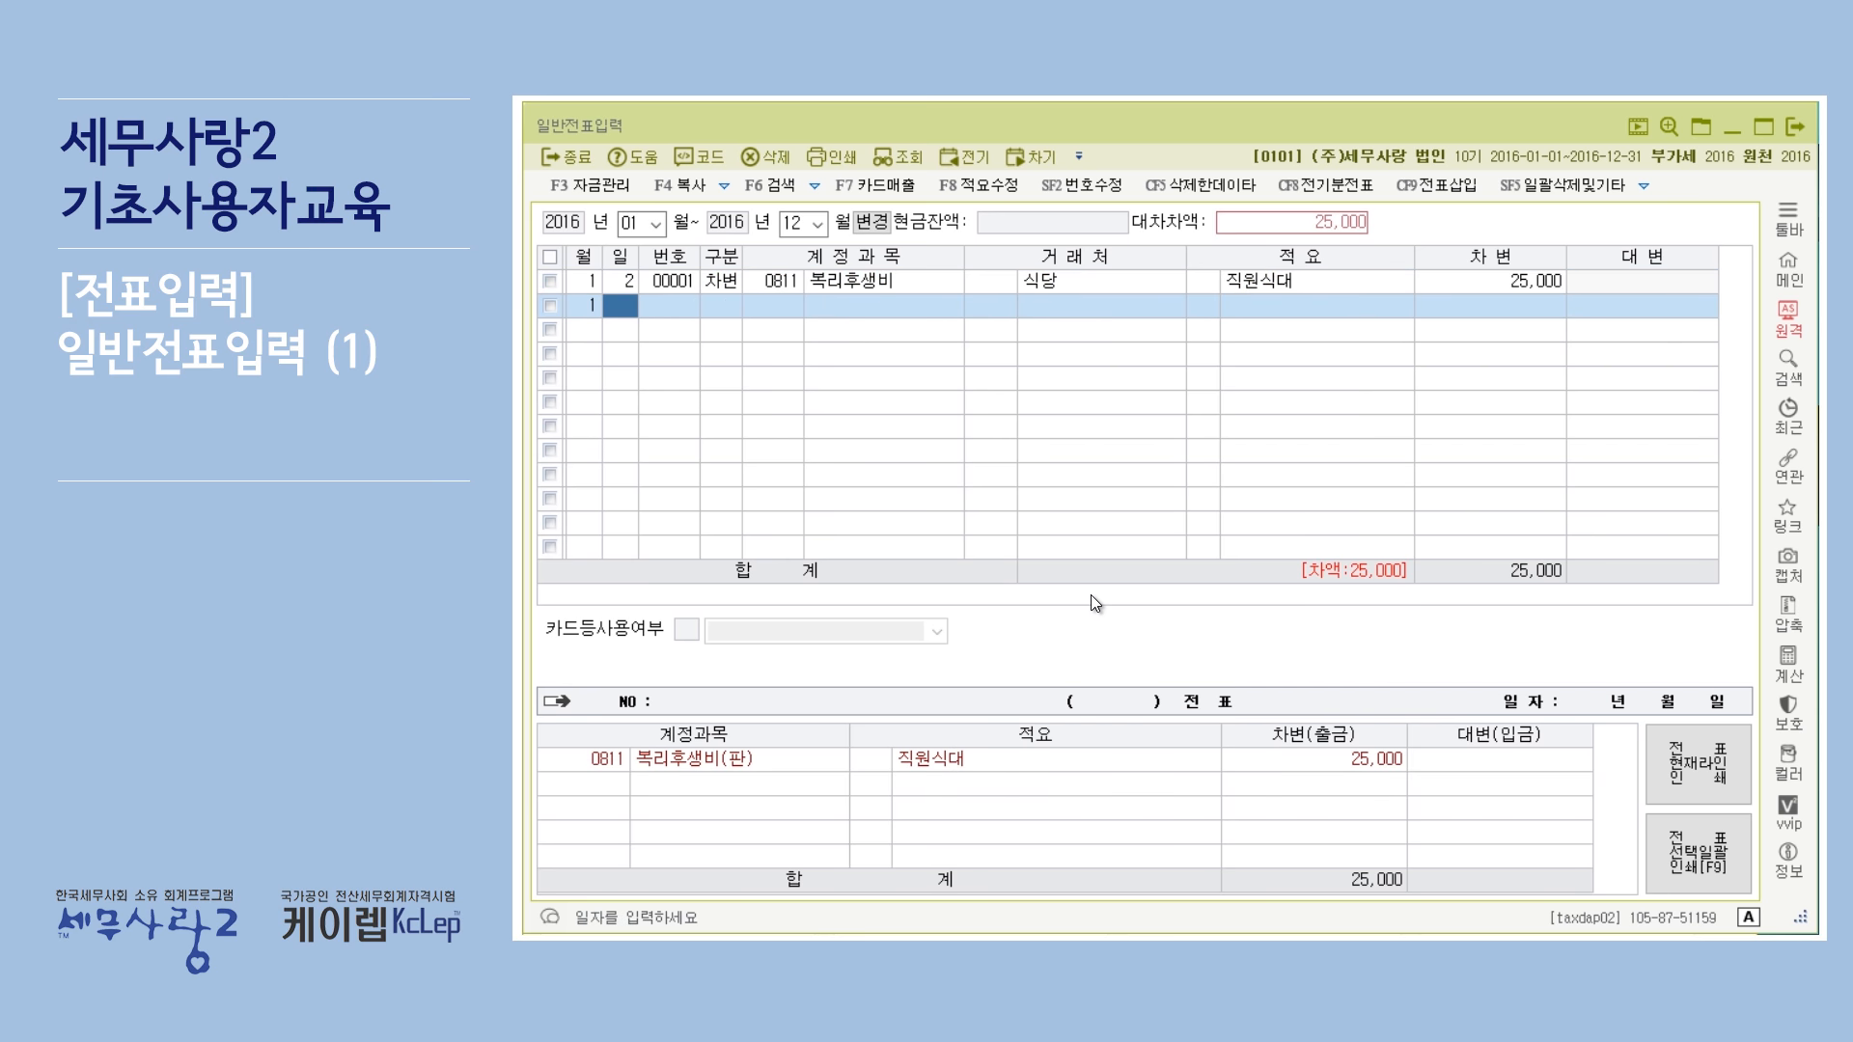
{"action": "type", "text": "2"}
{"action": "key", "text": "Return"}
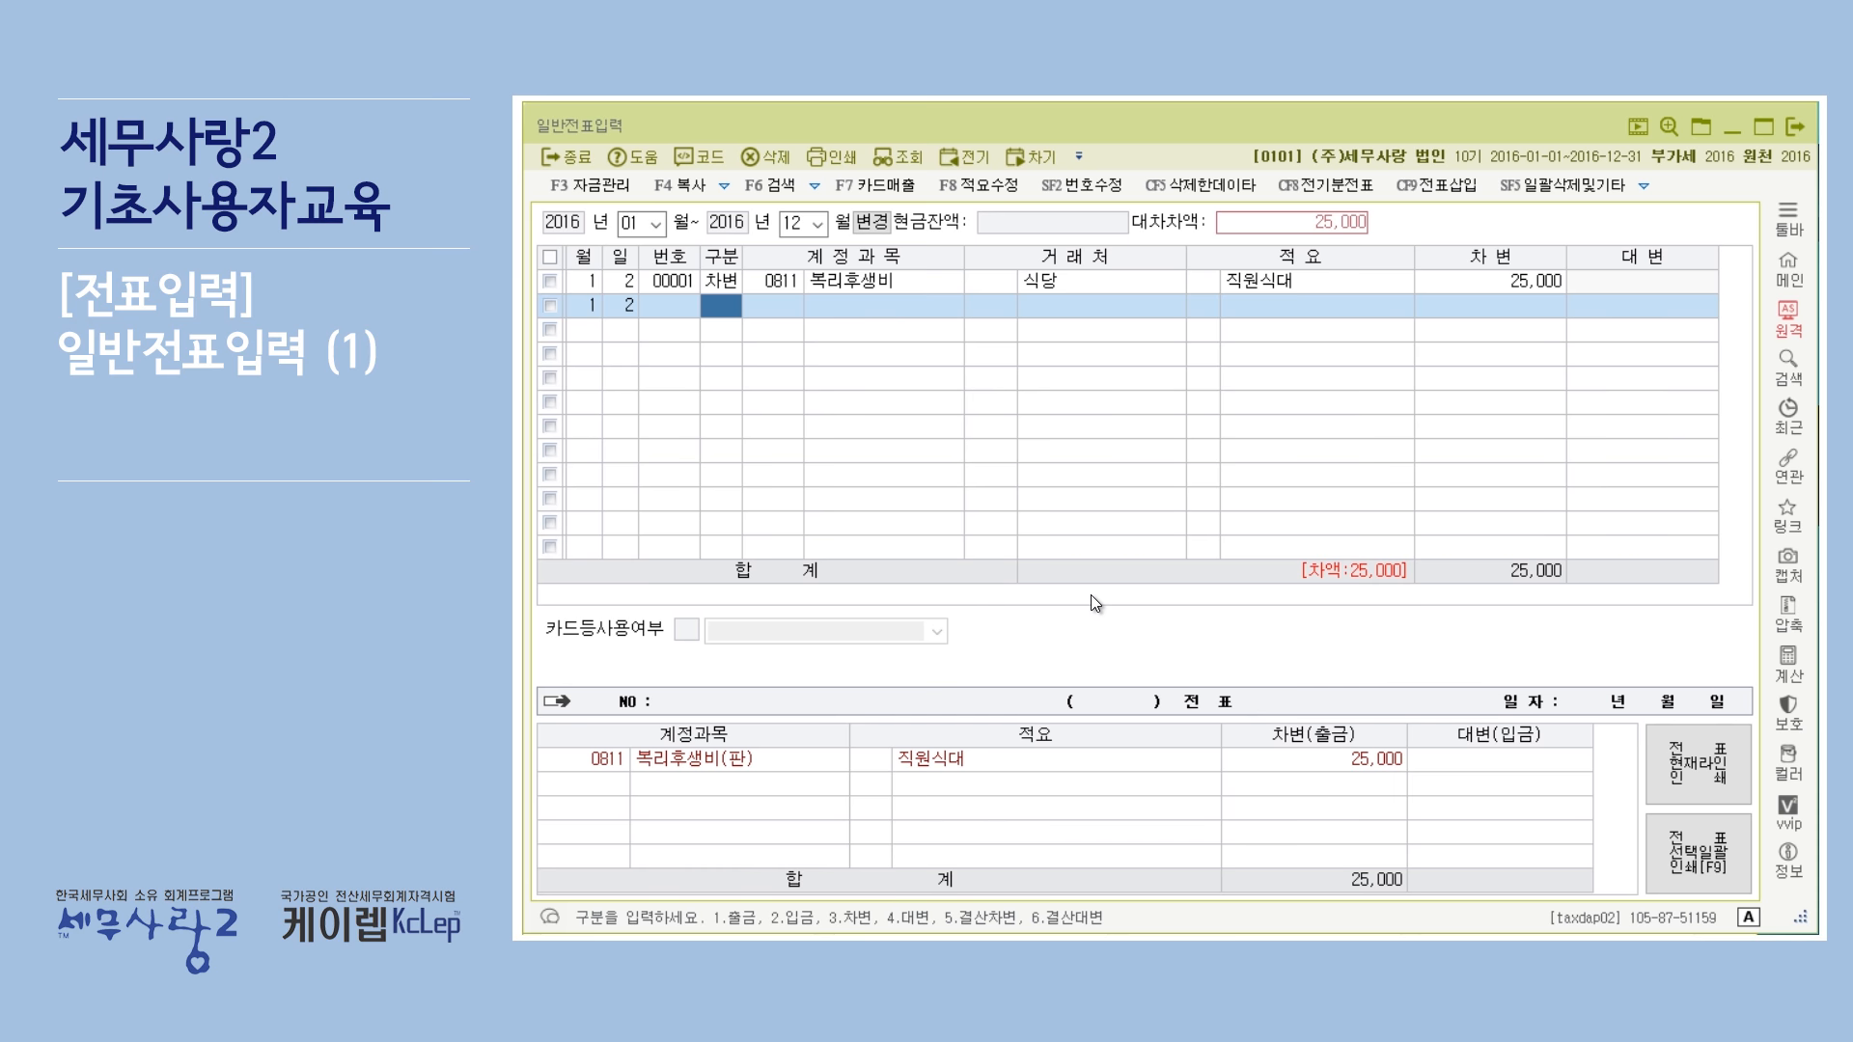
{"action": "type", "text": "4"}
{"action": "key", "text": "Return"}
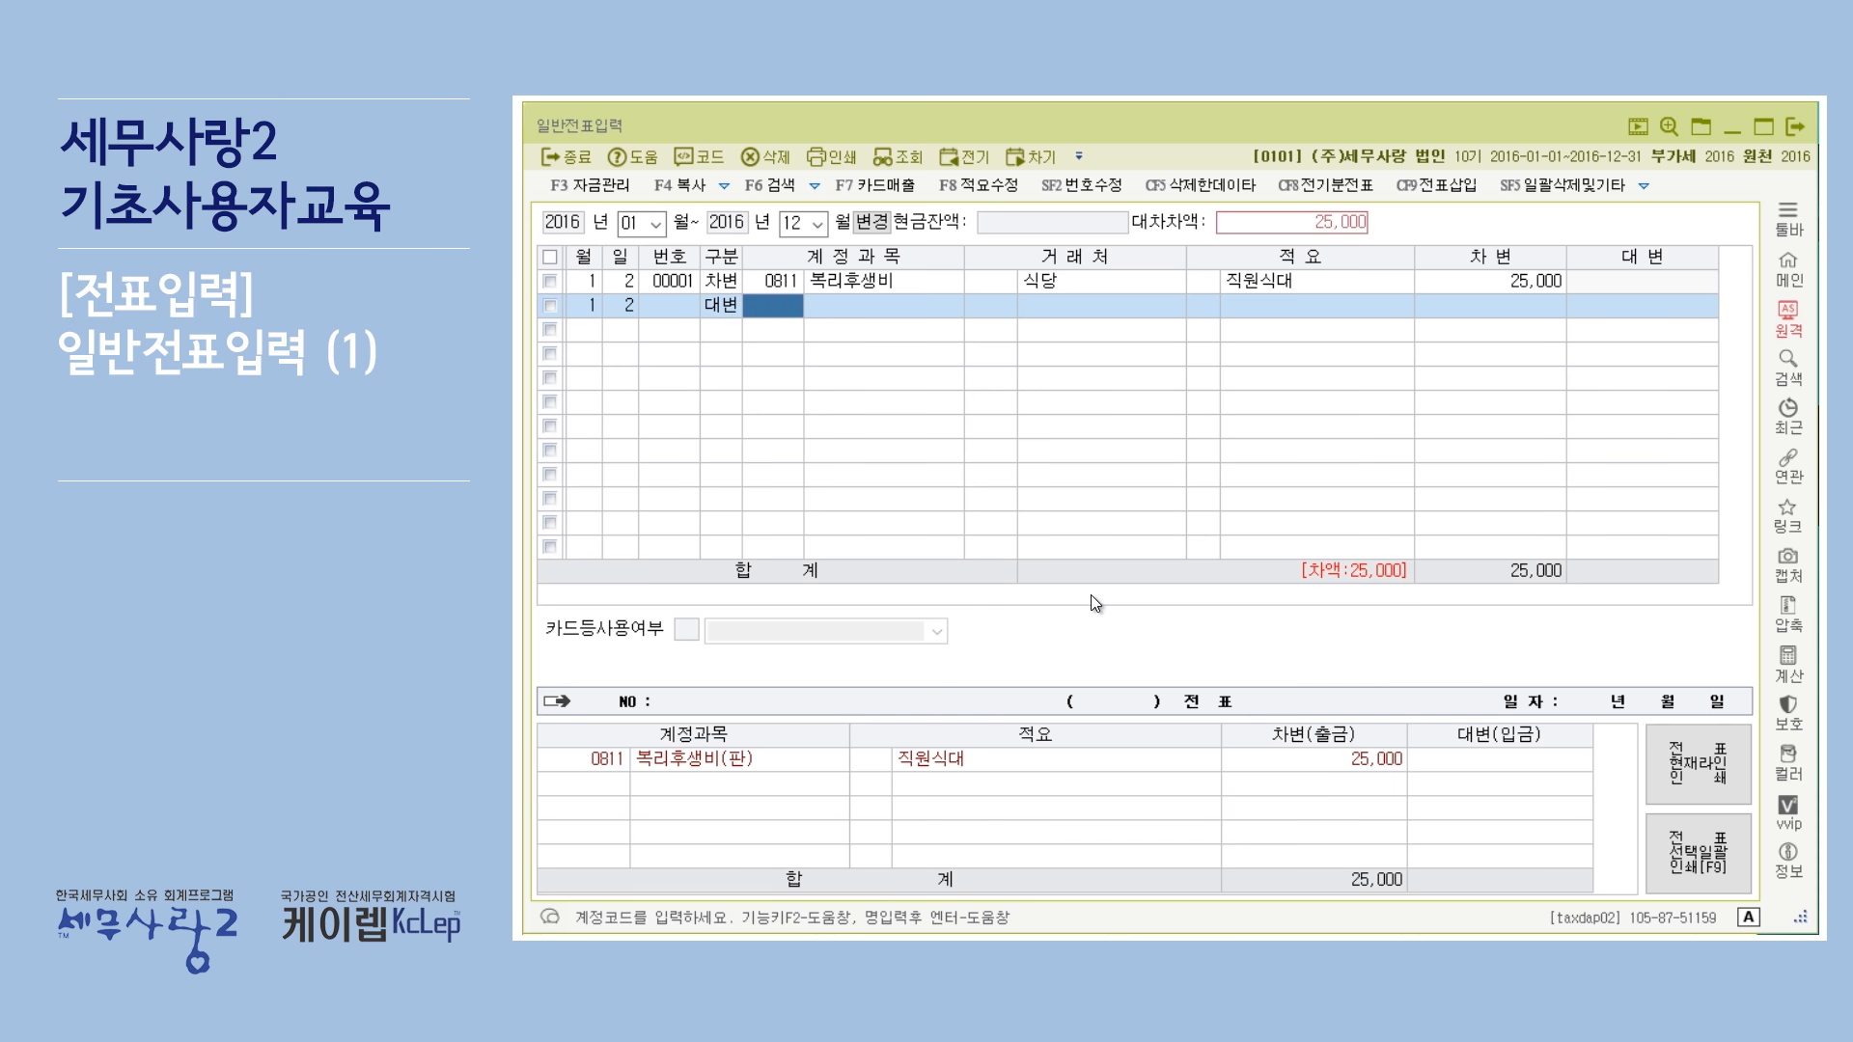
Set the second line's account to 0101 현금.
{"action": "left_click", "coordinate": [715, 315]}
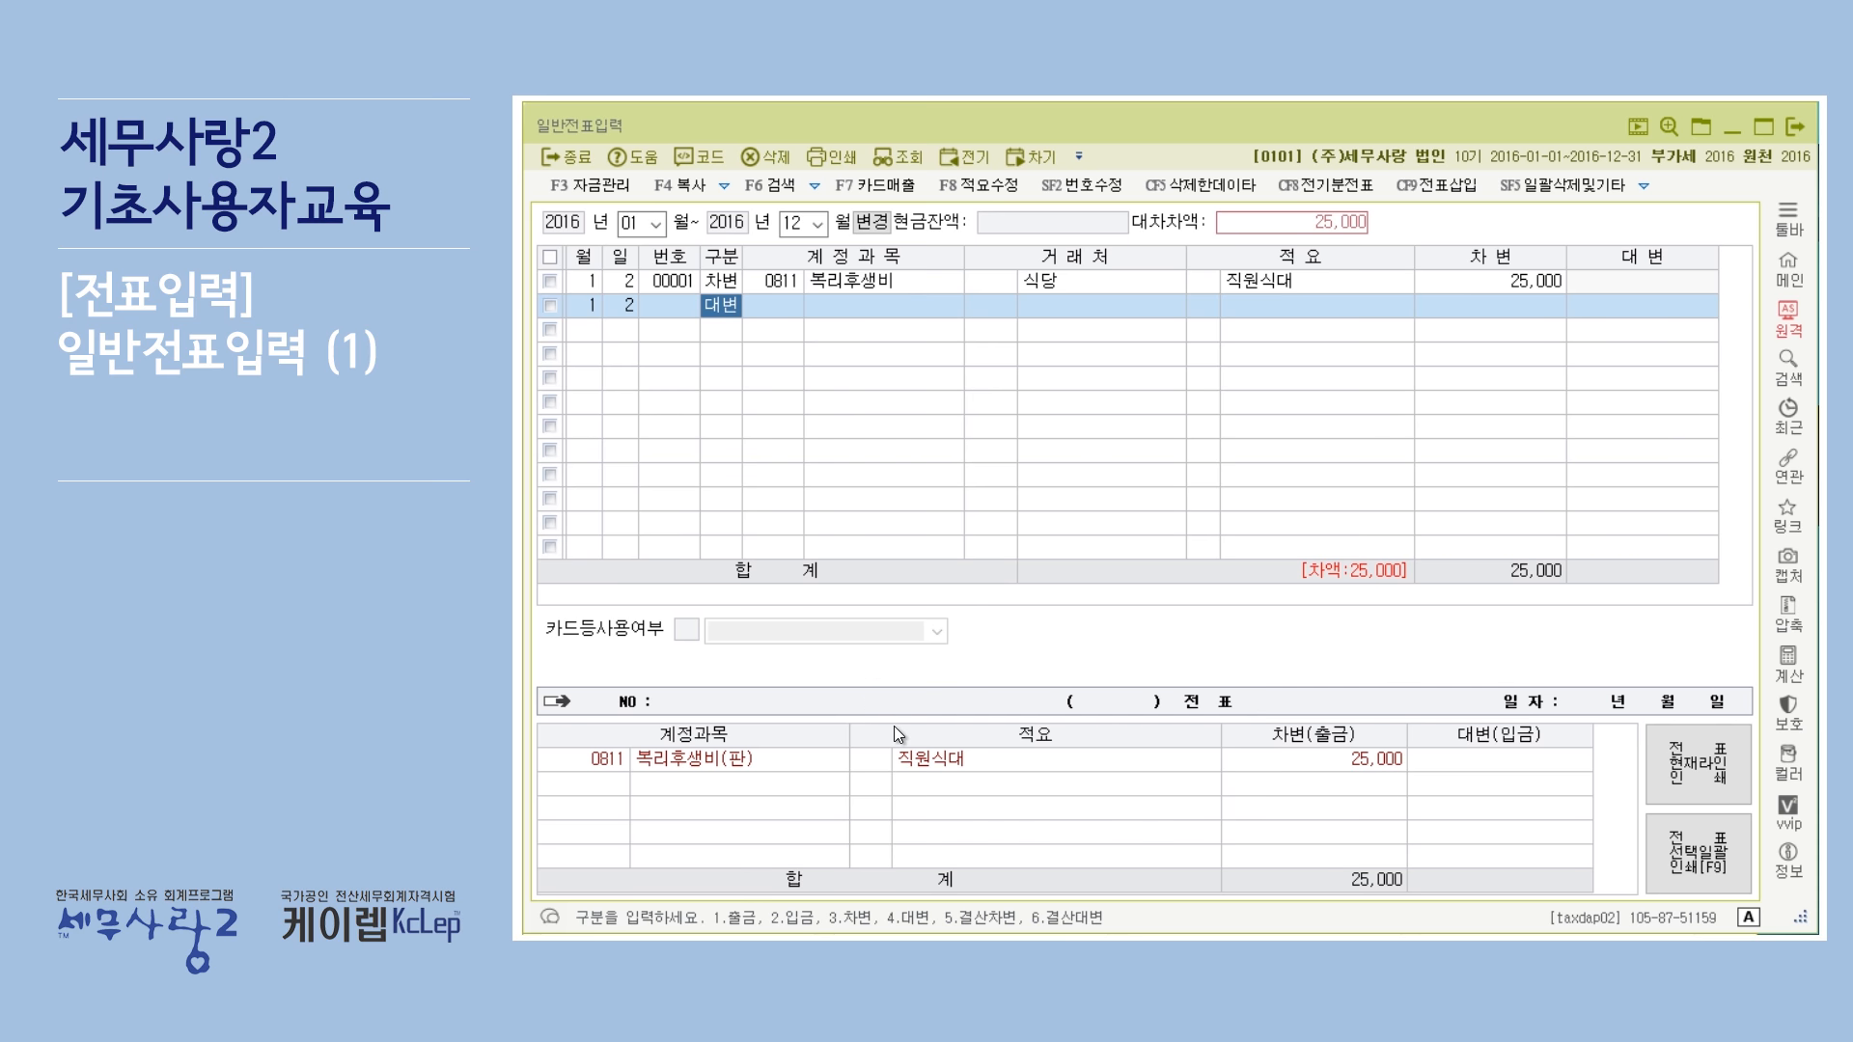
{"action": "key", "text": "Return"}
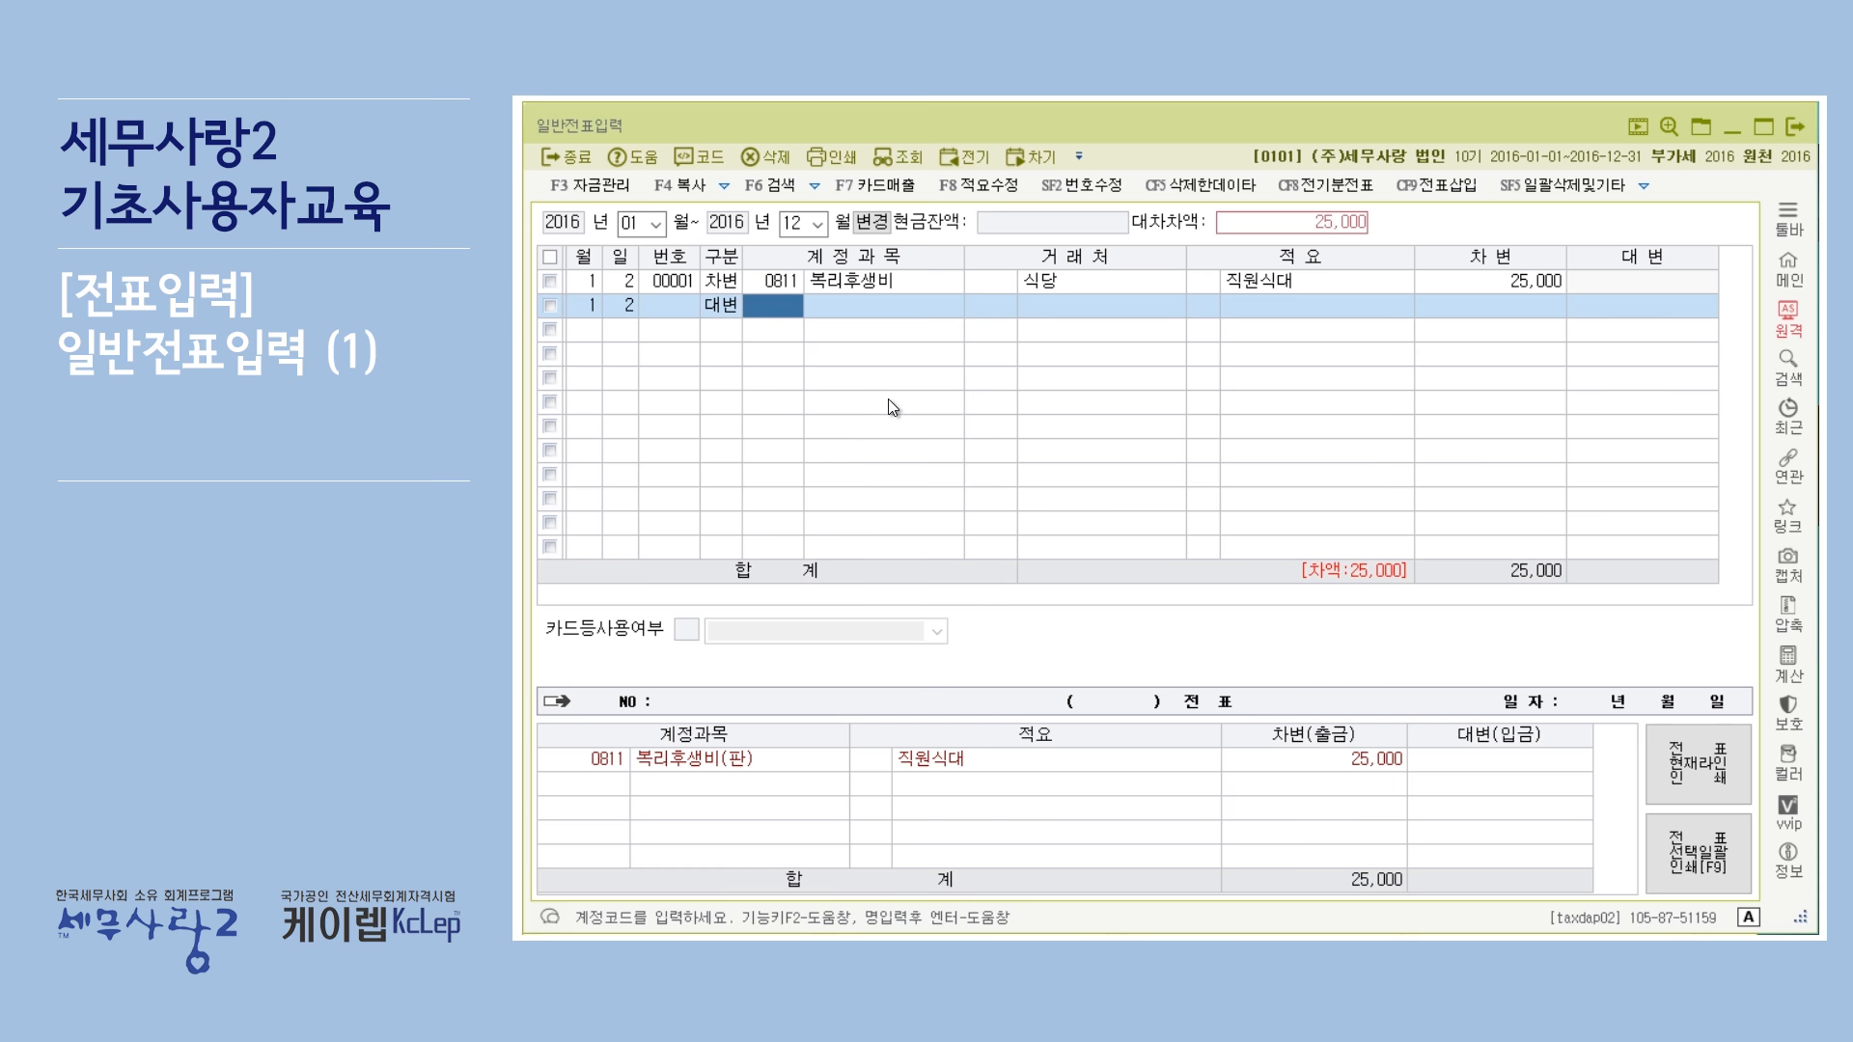
{"action": "type", "text": "101"}
{"action": "key", "text": "Return"}
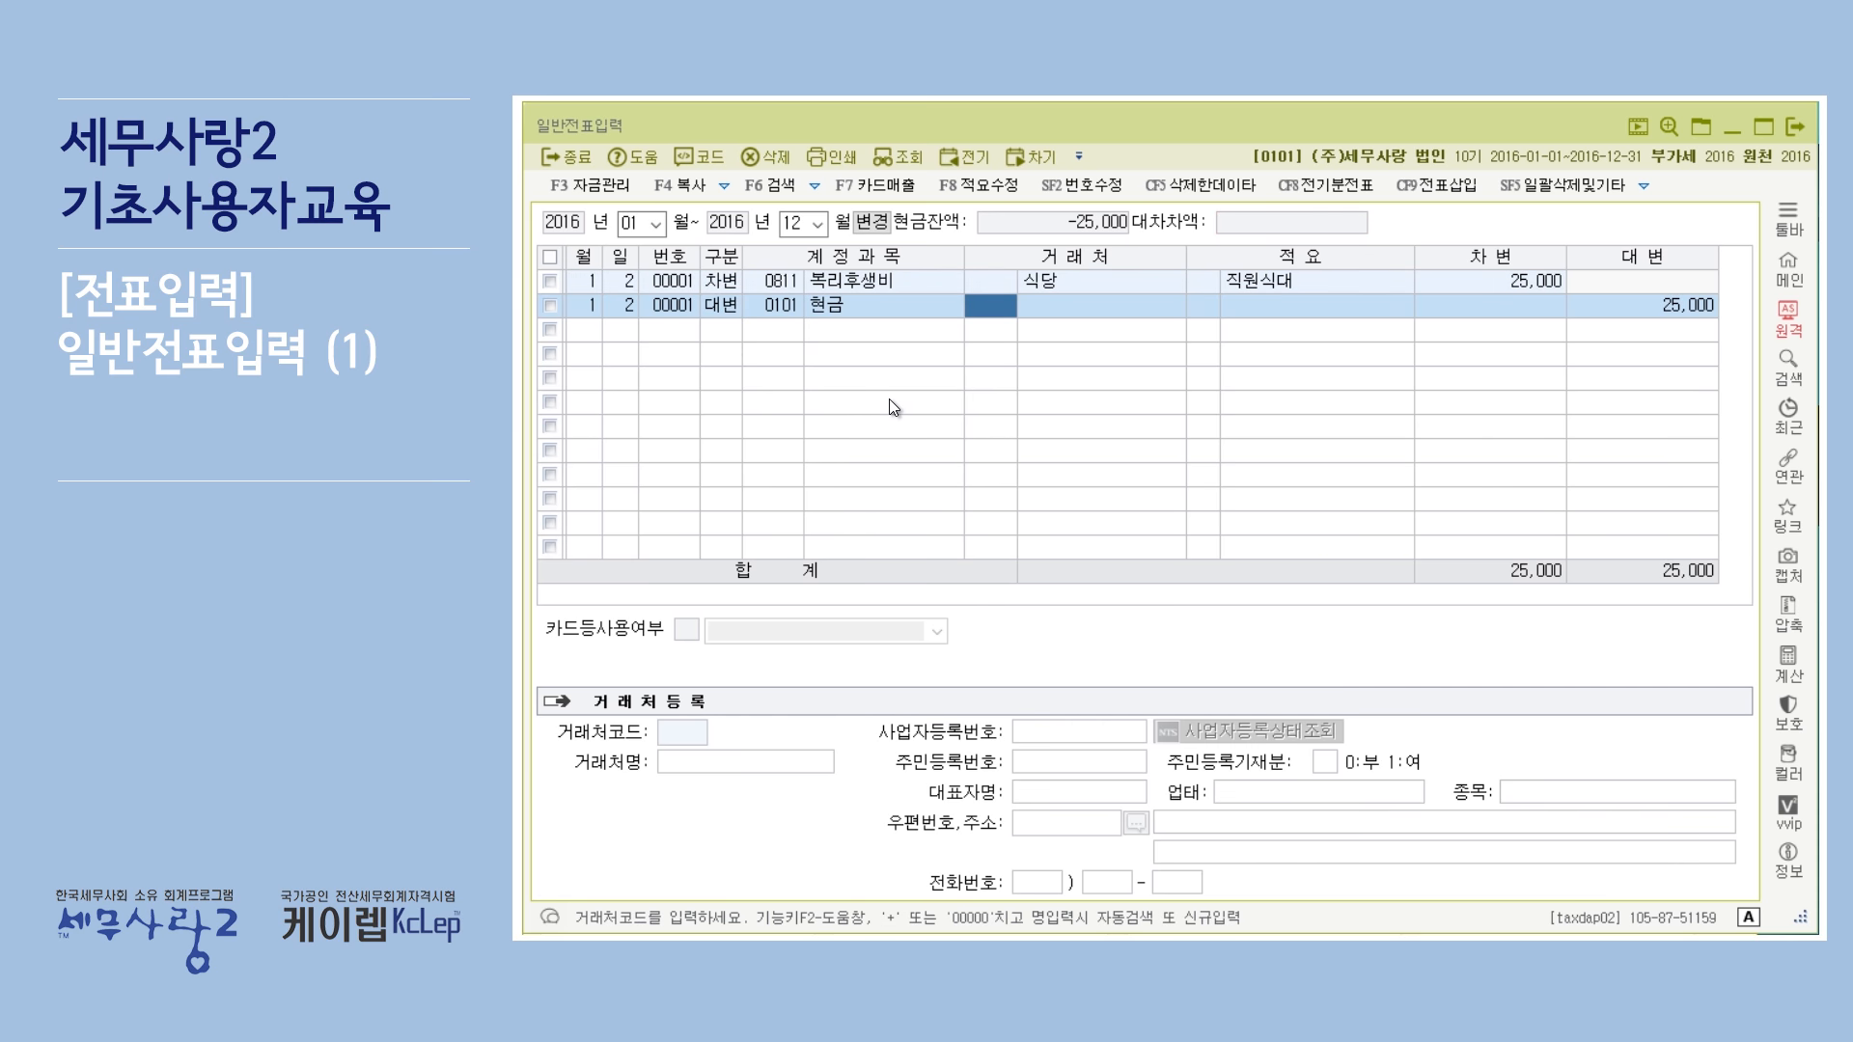
Confirm 0101 현금 in the account help and accept the carried-over counterparty, description and 25,000 credit.
{"action": "left_click", "coordinate": [793, 305]}
{"action": "key", "text": "F2"}
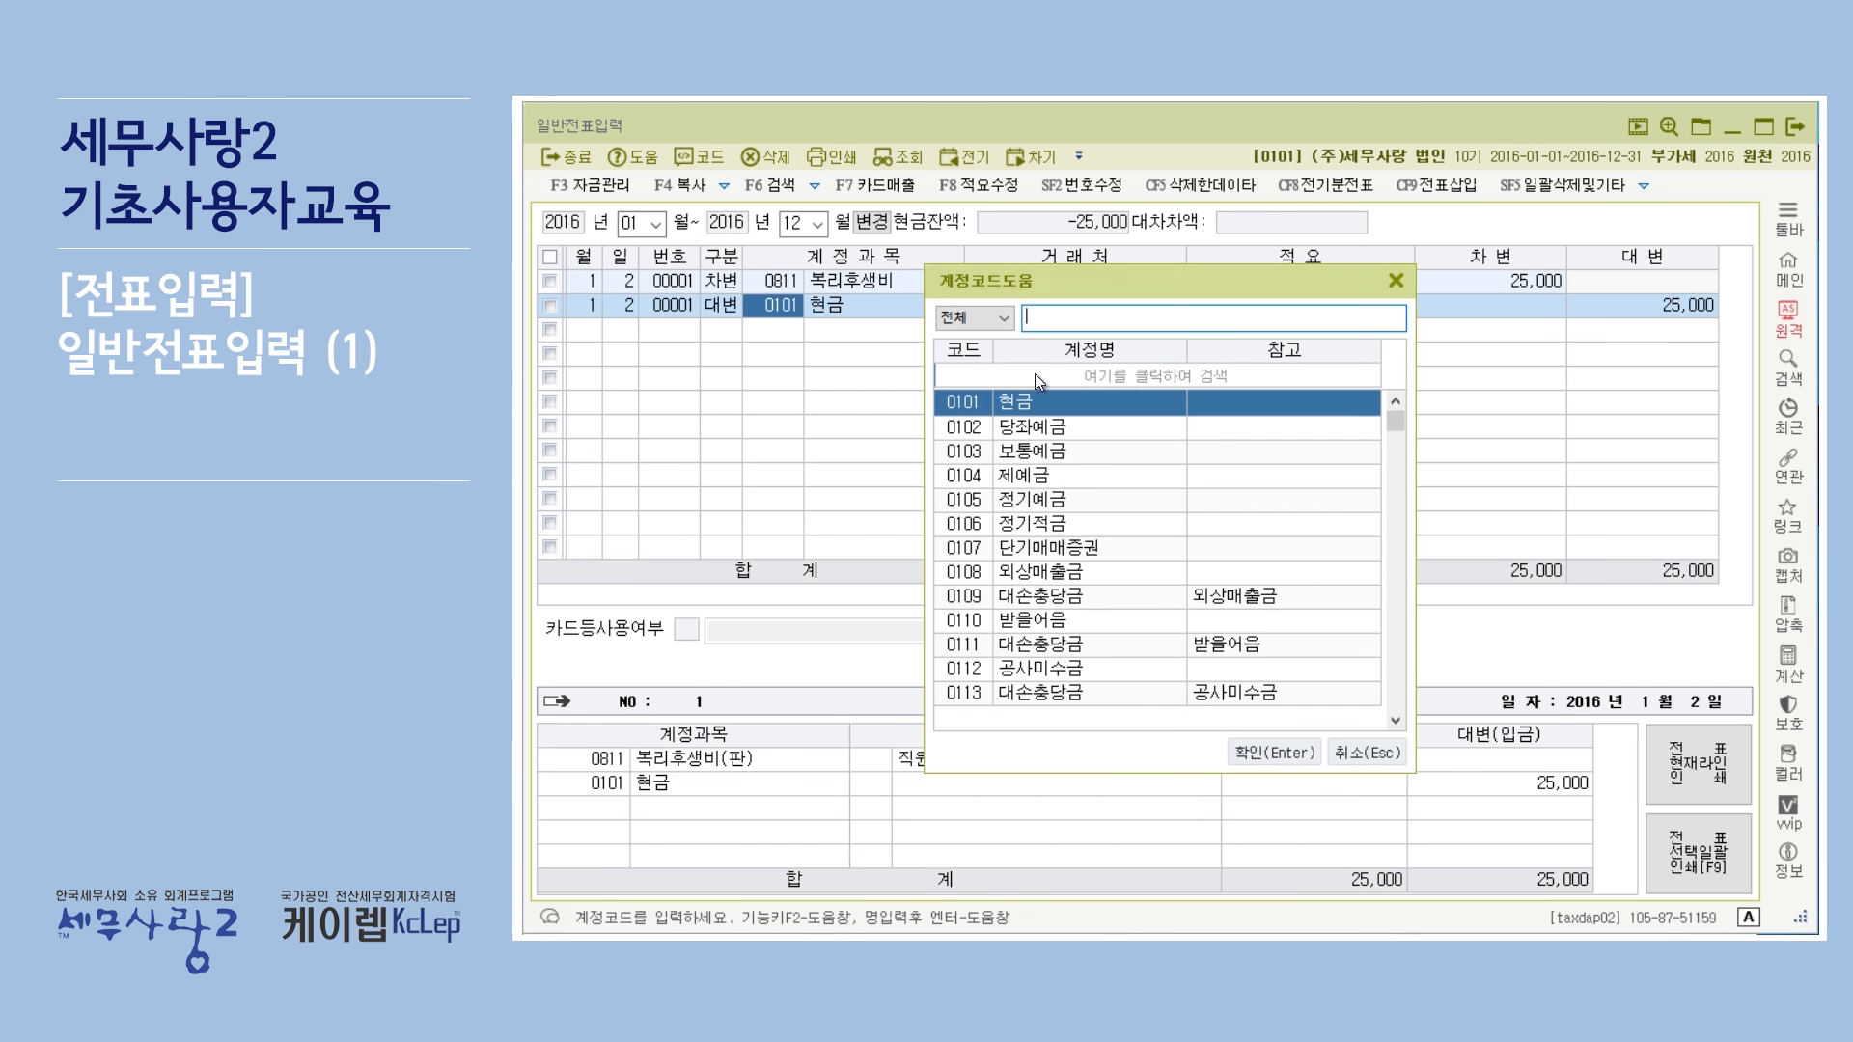
{"action": "left_click", "coordinate": [1252, 754]}
{"action": "key", "text": "Return"}
{"action": "key", "text": "Return"}
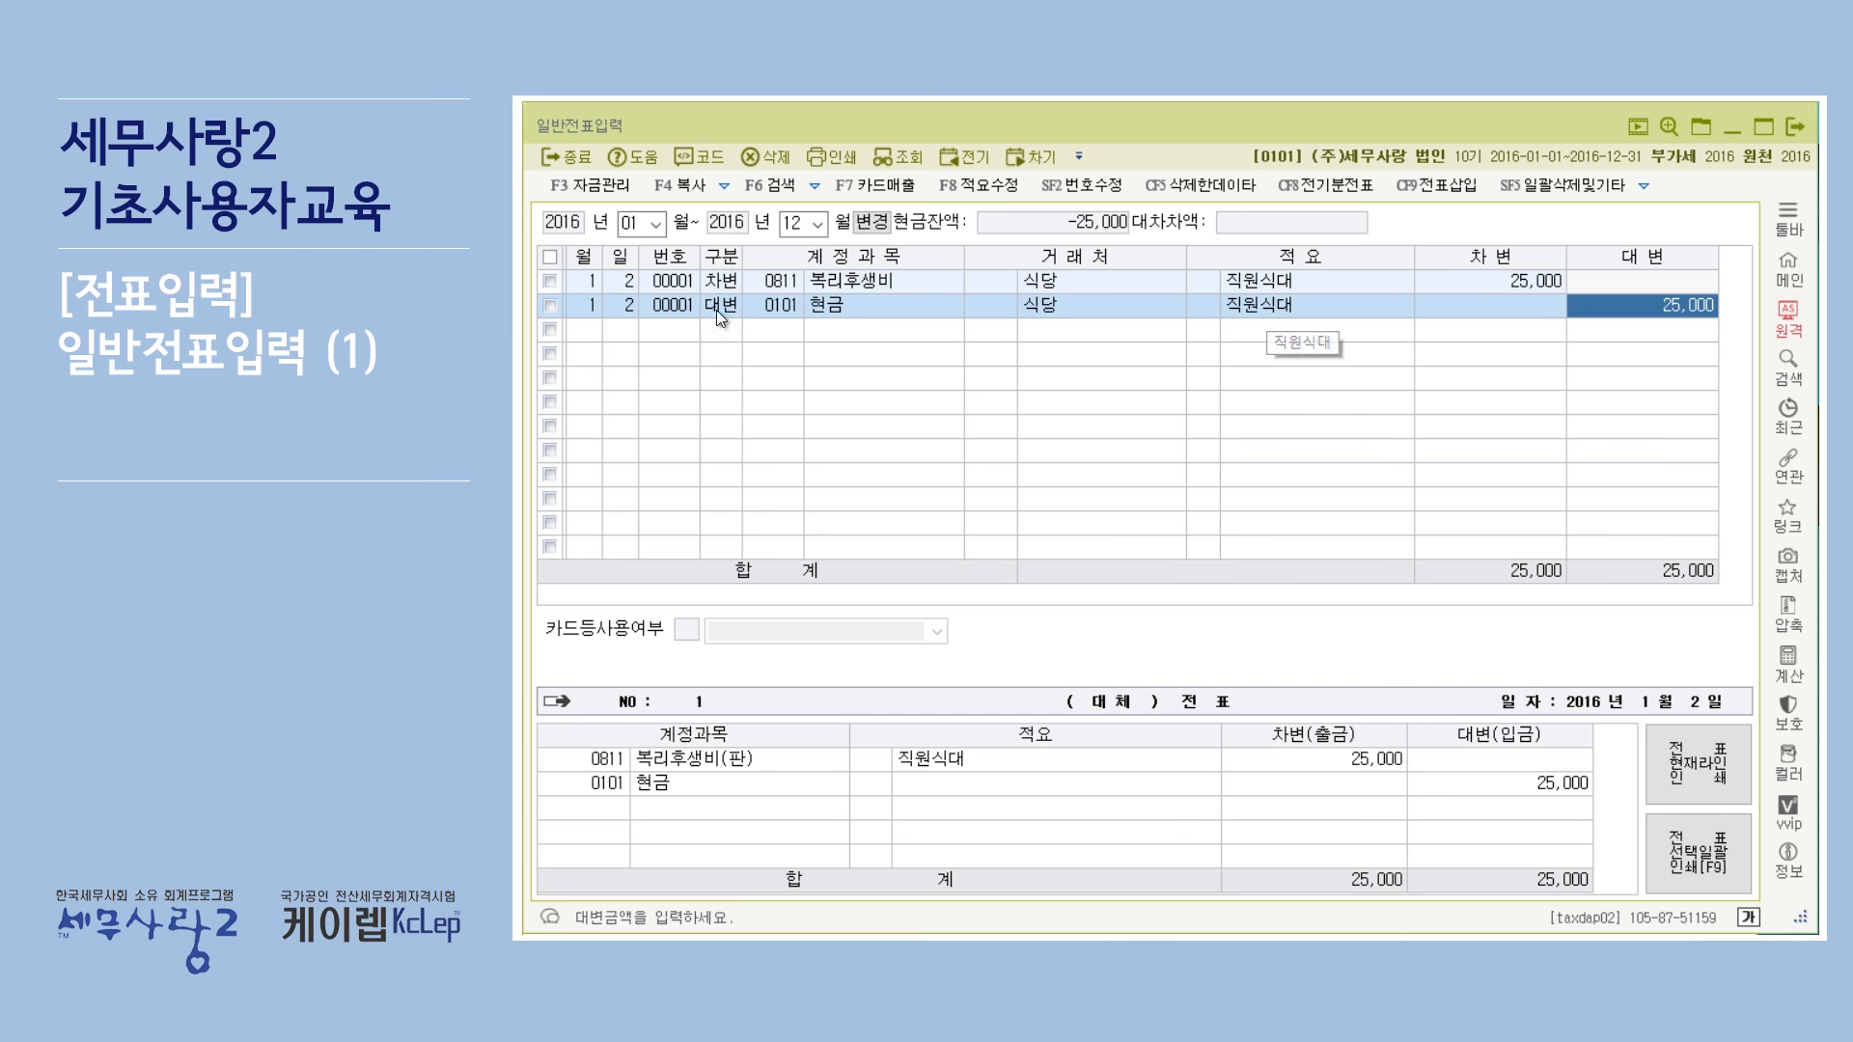
Delete the second (cash credit) line from the voucher.
{"action": "left_click", "coordinate": [549, 306]}
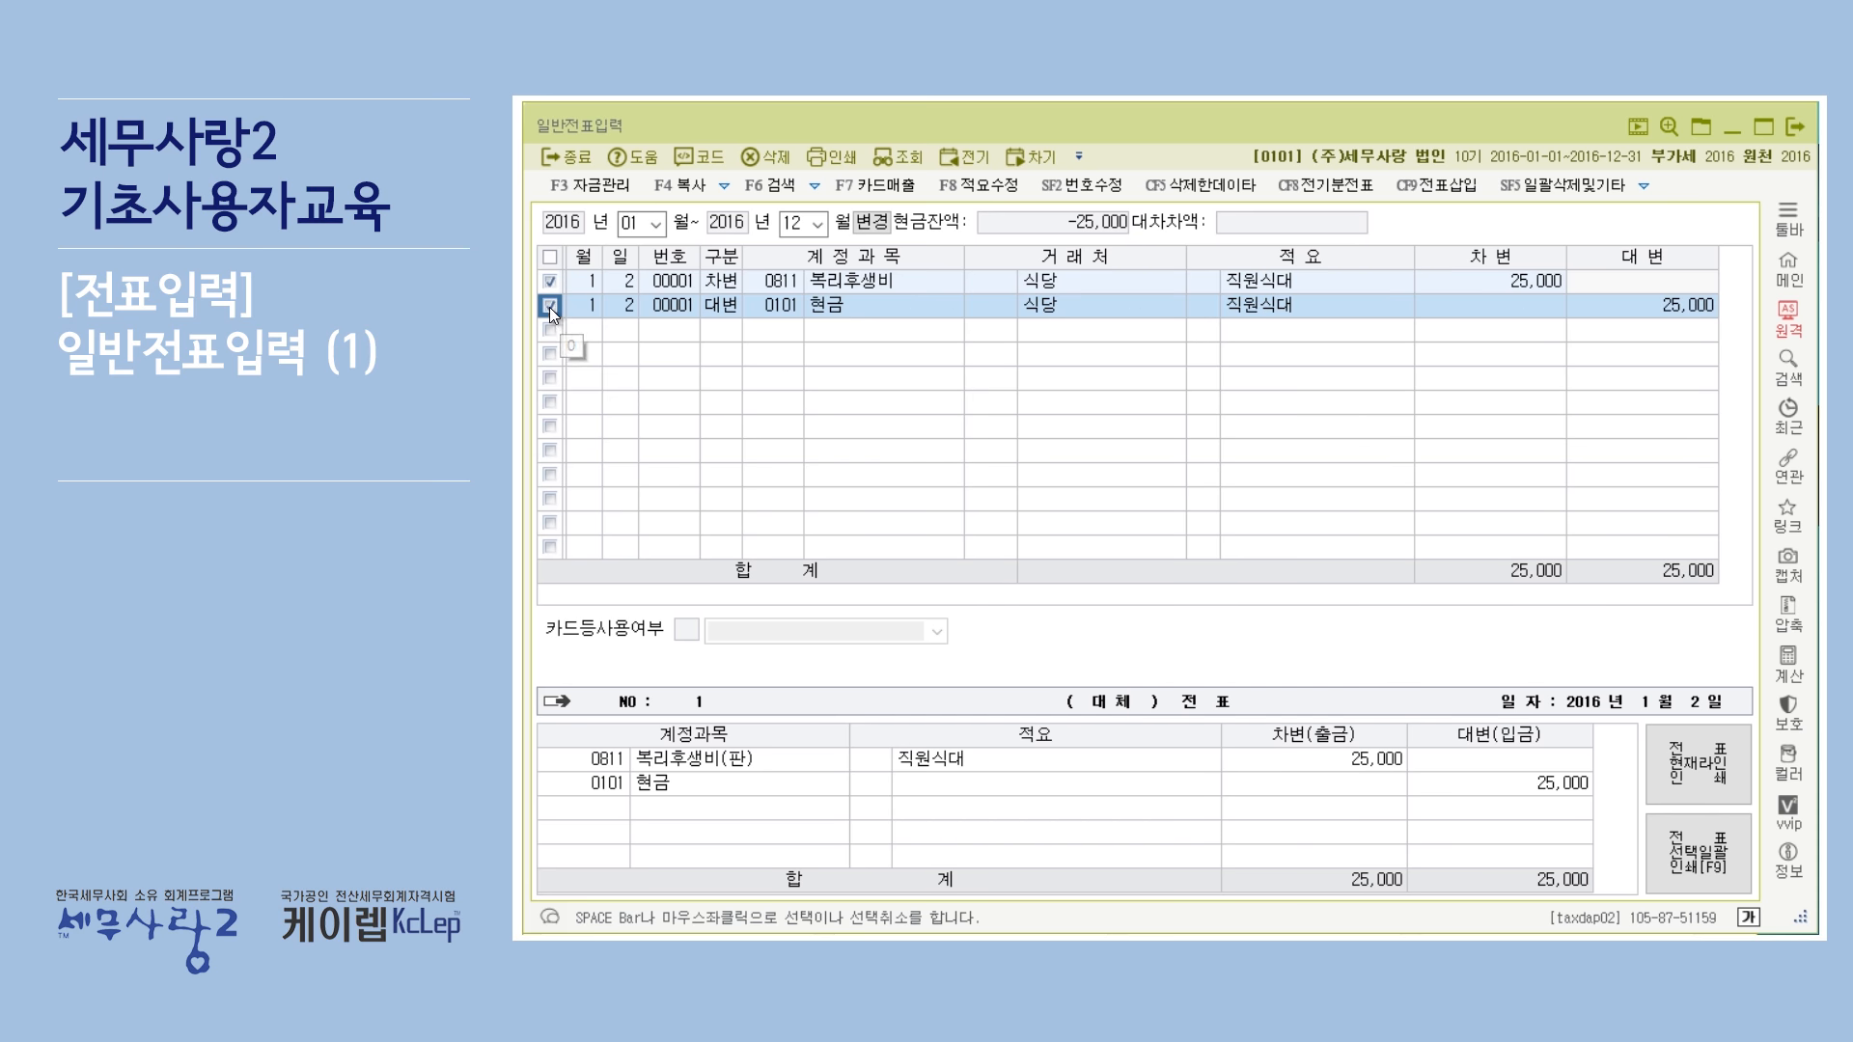
{"action": "left_click", "coordinate": [771, 157]}
{"action": "left_click", "coordinate": [1321, 578]}
{"action": "left_click", "coordinate": [557, 286]}
{"action": "left_click", "coordinate": [558, 310]}
{"action": "left_click", "coordinate": [554, 280]}
{"action": "left_click", "coordinate": [706, 307]}
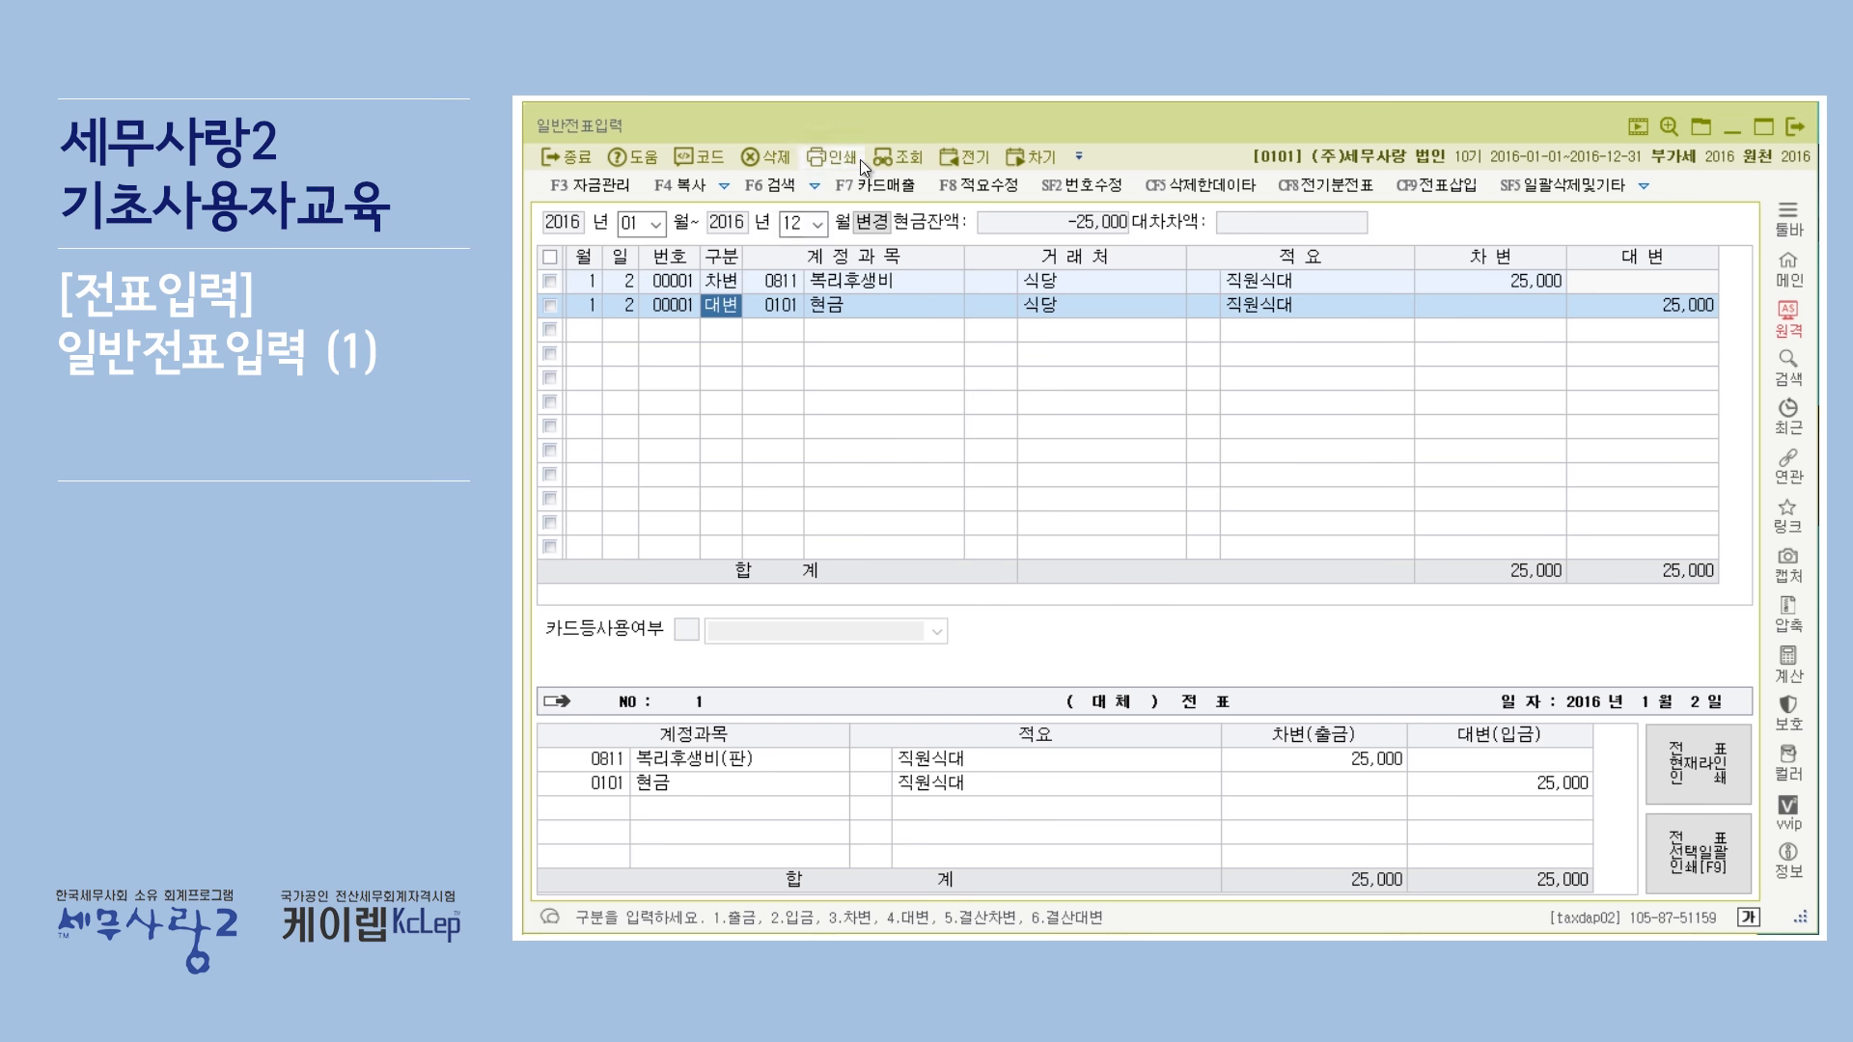
{"action": "left_click", "coordinate": [768, 159]}
{"action": "left_click", "coordinate": [1210, 577]}
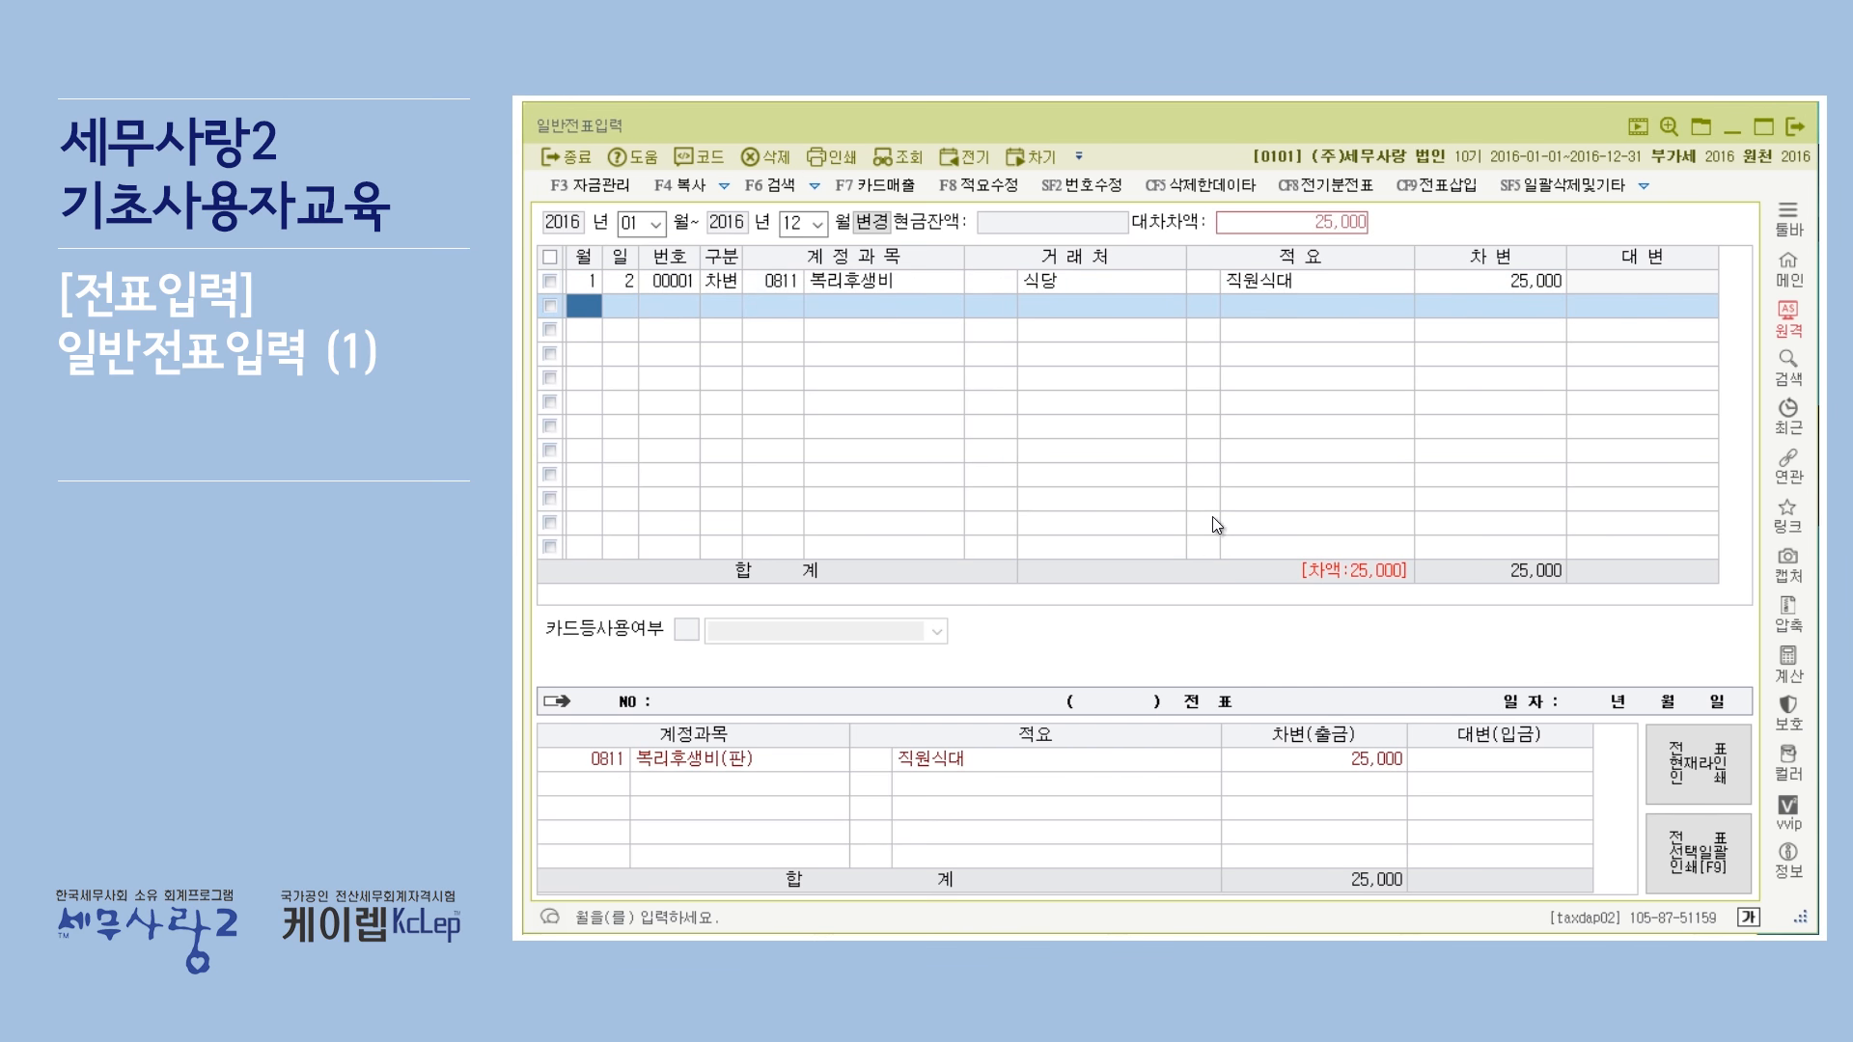
Change the first line's division to 1, cash payment (출금), and review the resulting voucher lines.
{"action": "left_click", "coordinate": [729, 288]}
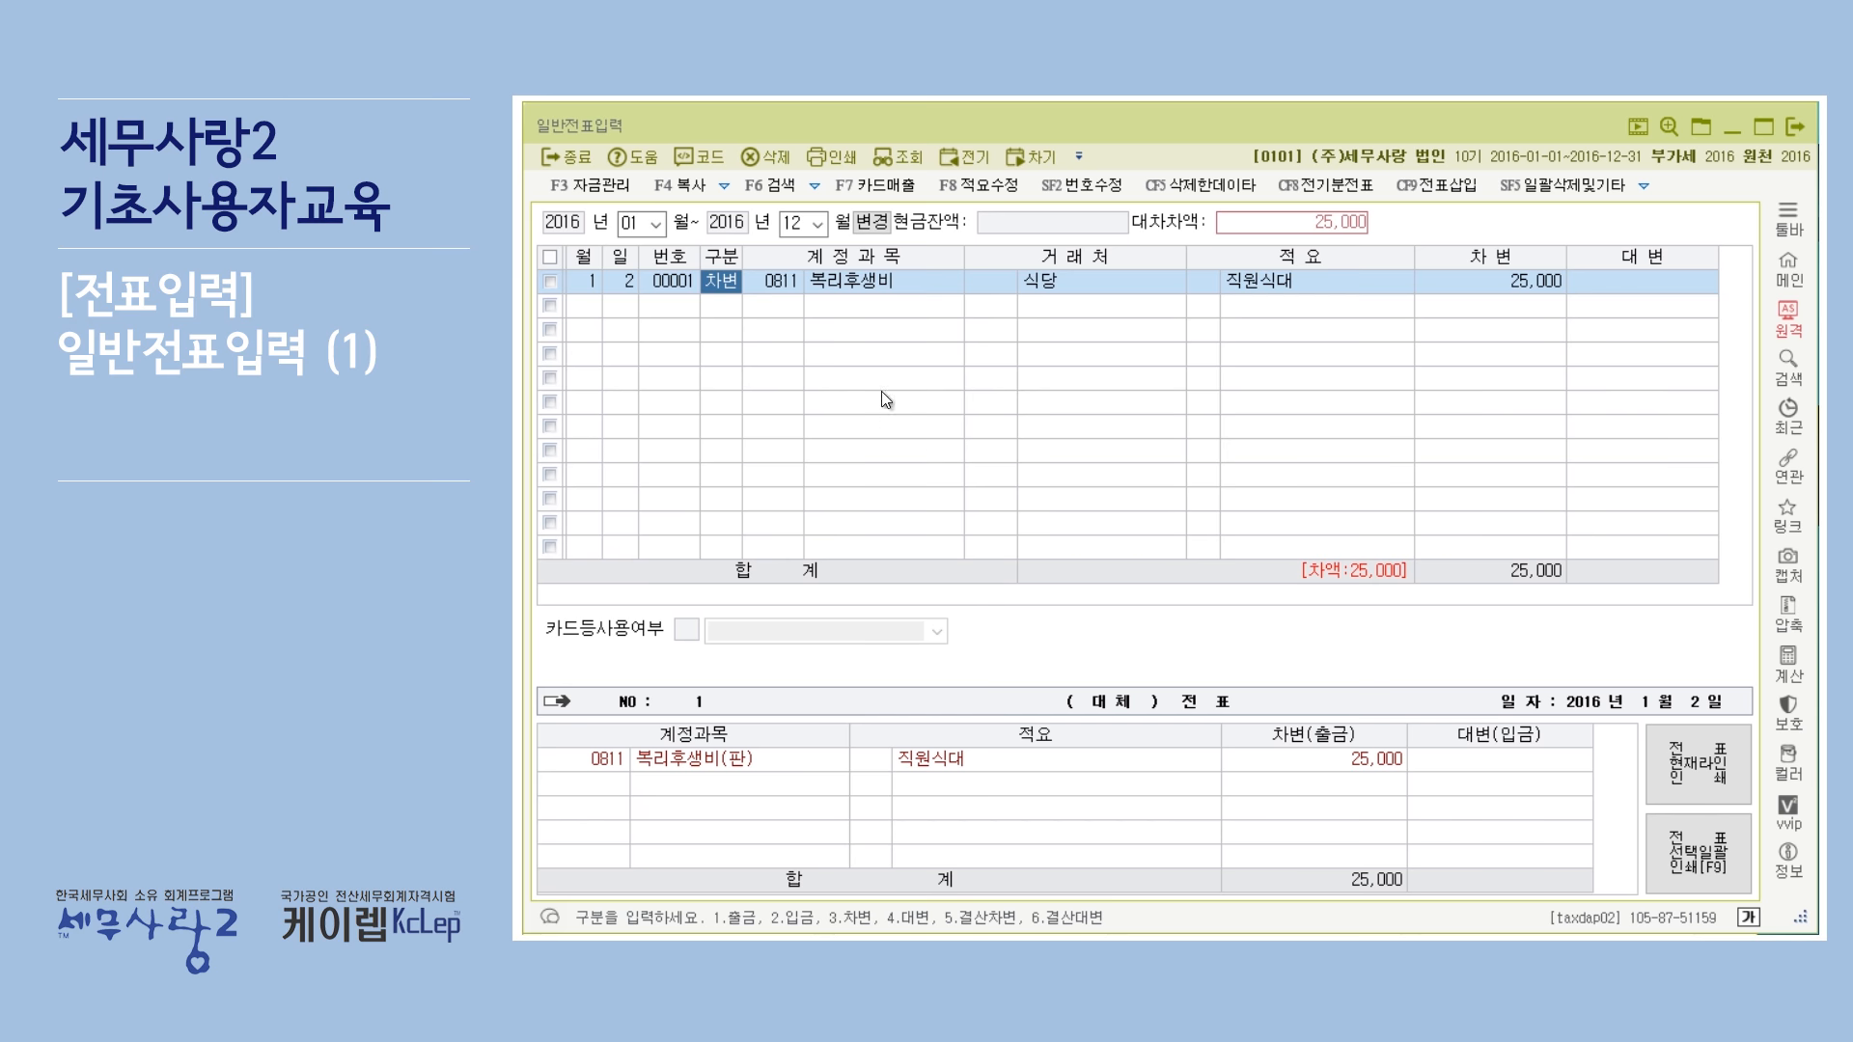
{"action": "type", "text": "1"}
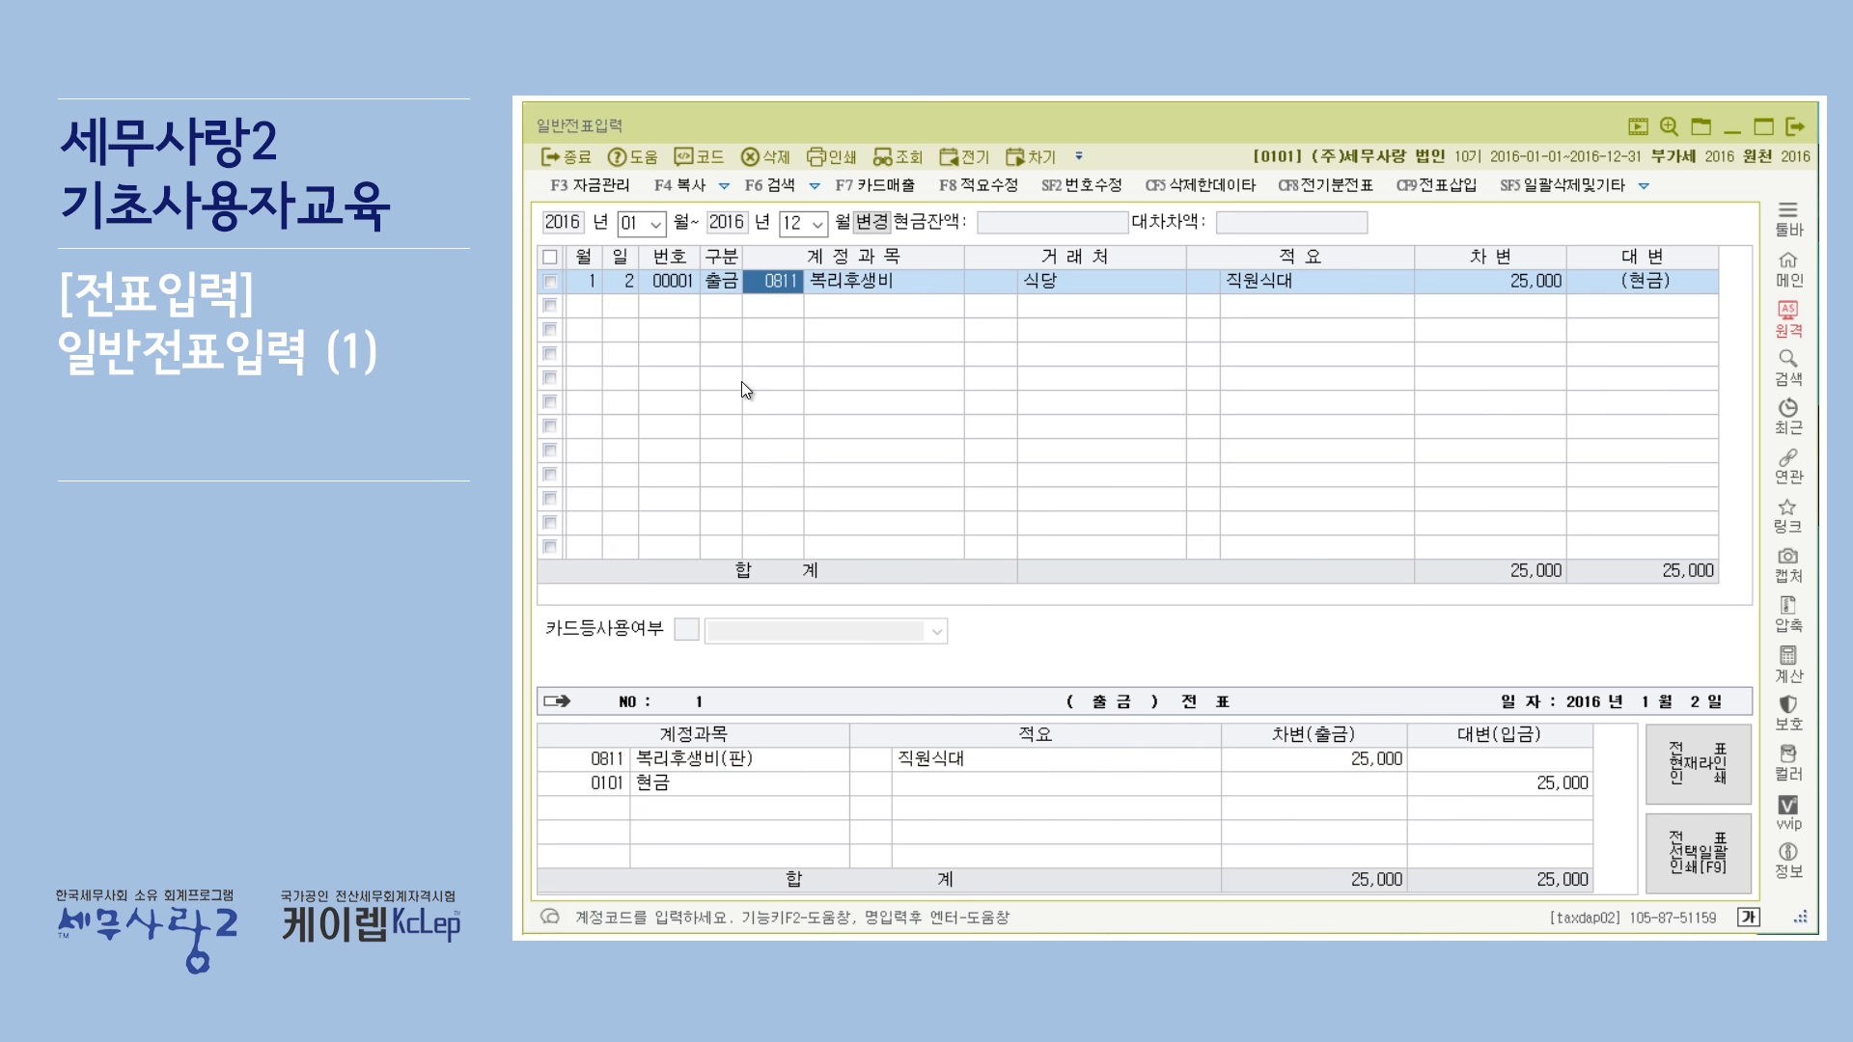
{"action": "left_click", "coordinate": [728, 285]}
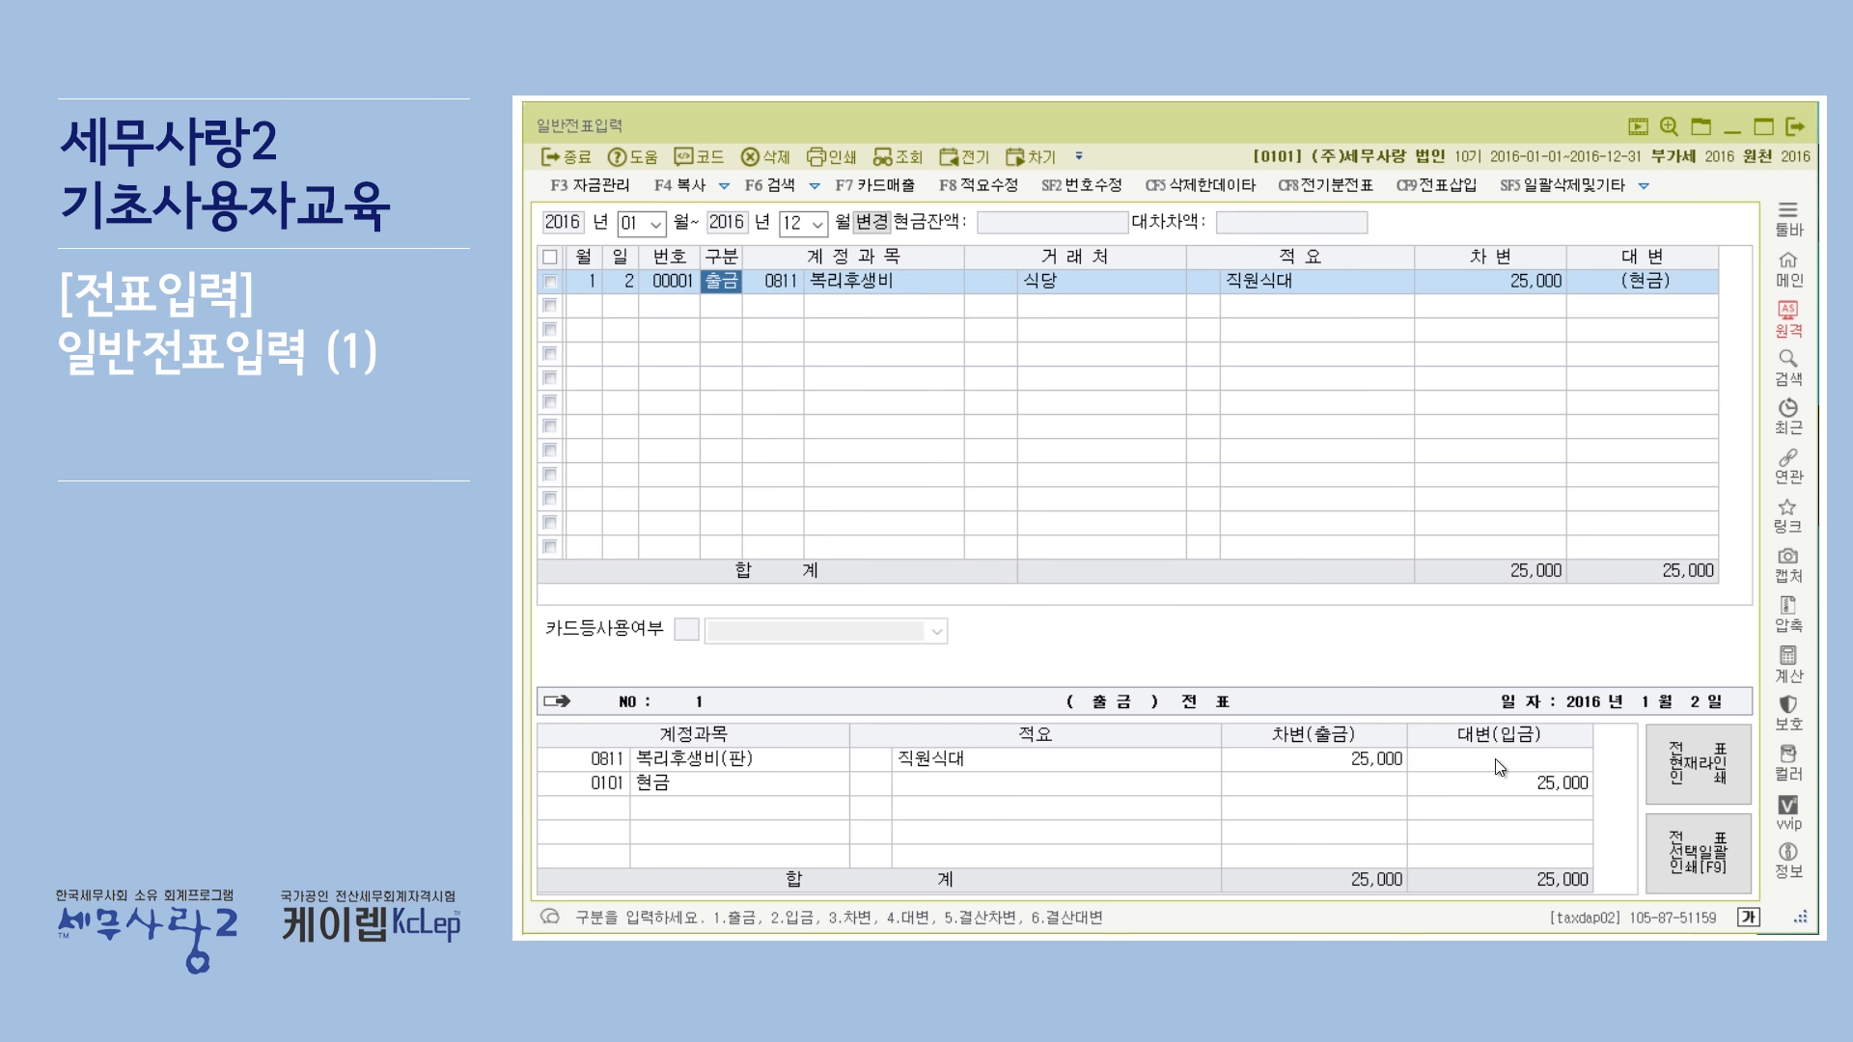
{"action": "left_click", "coordinate": [732, 311]}
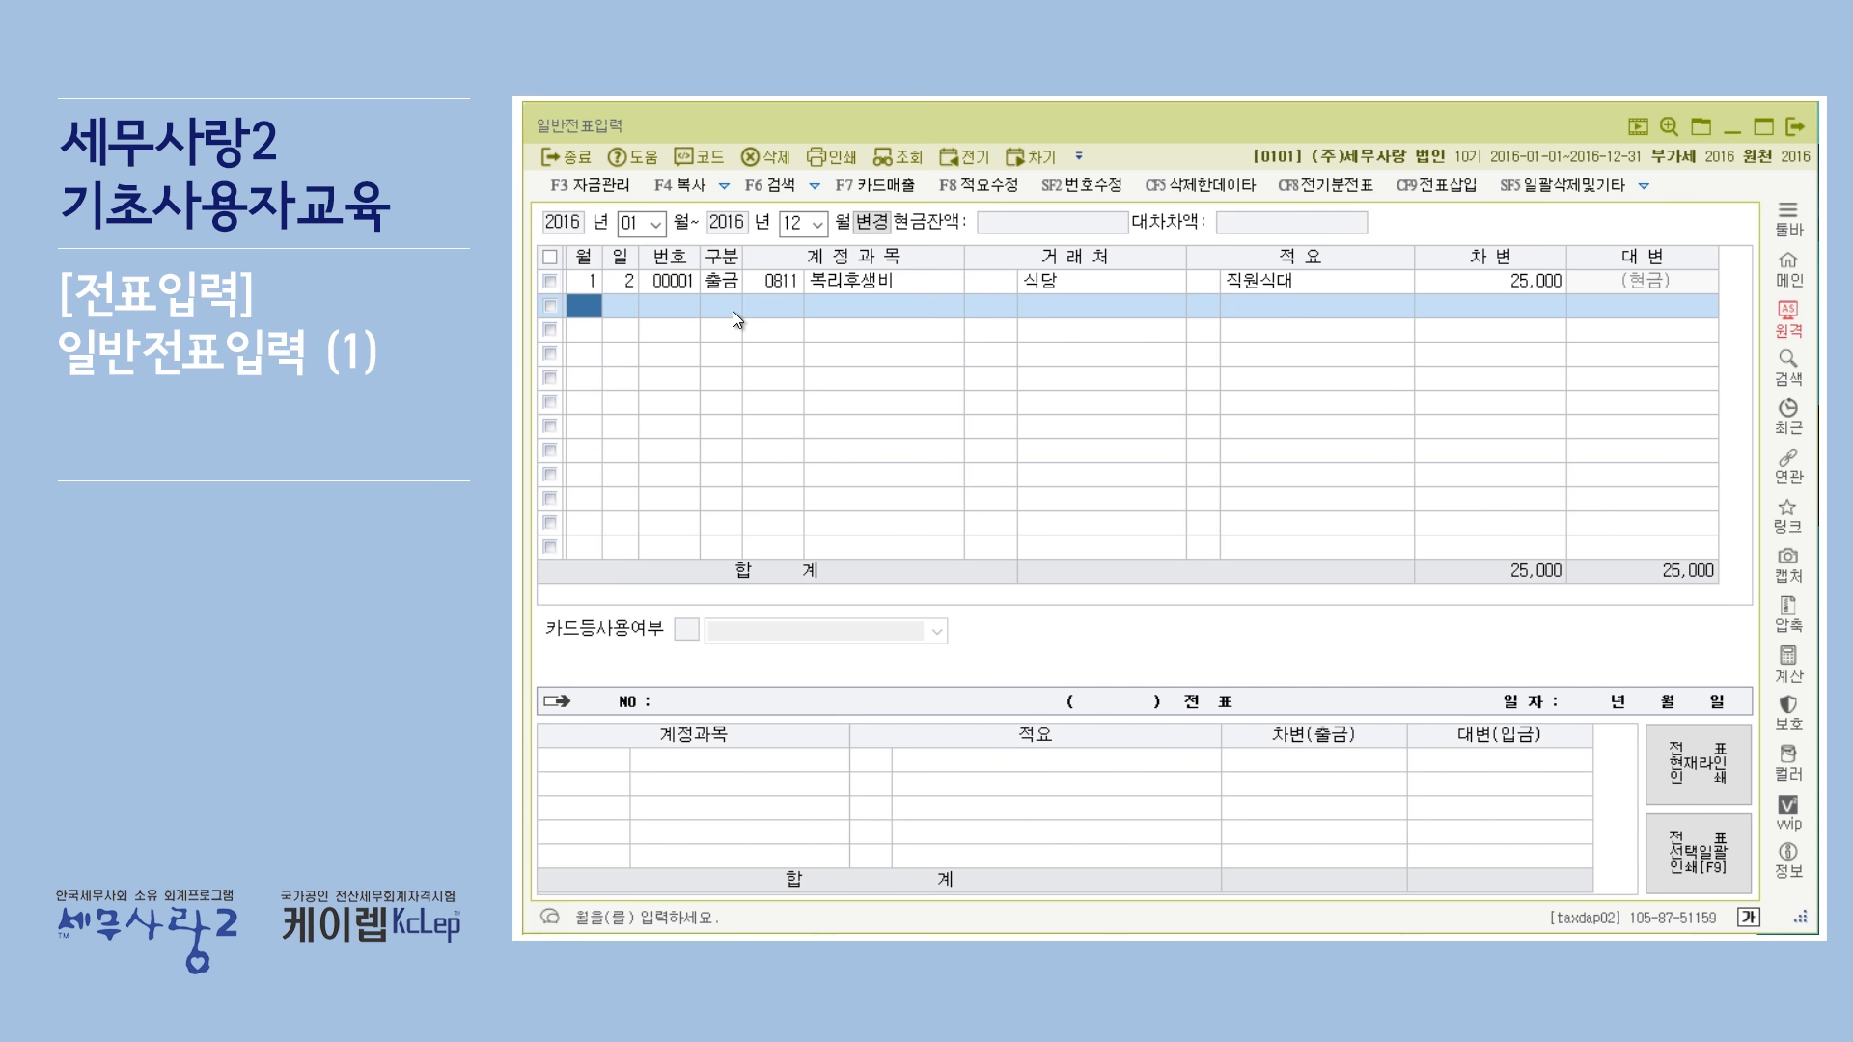
{"action": "left_click", "coordinate": [873, 287]}
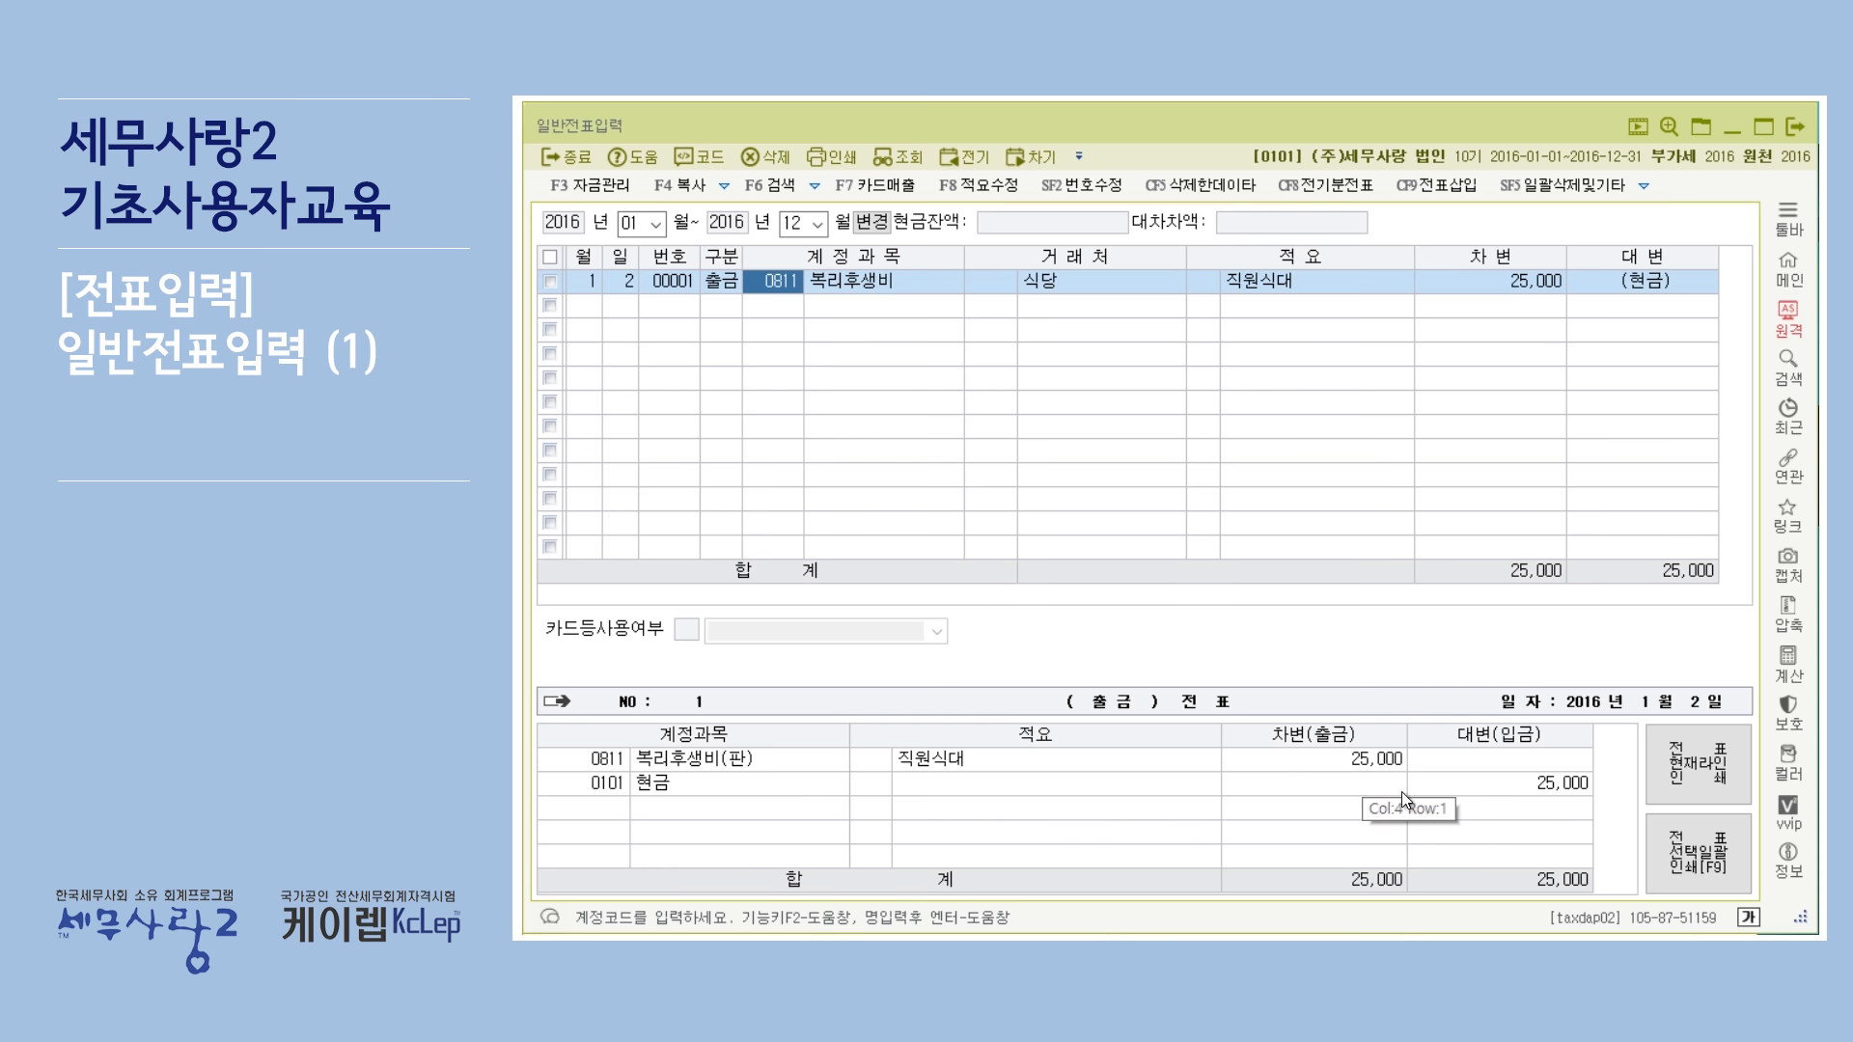
{"action": "left_click", "coordinate": [725, 280]}
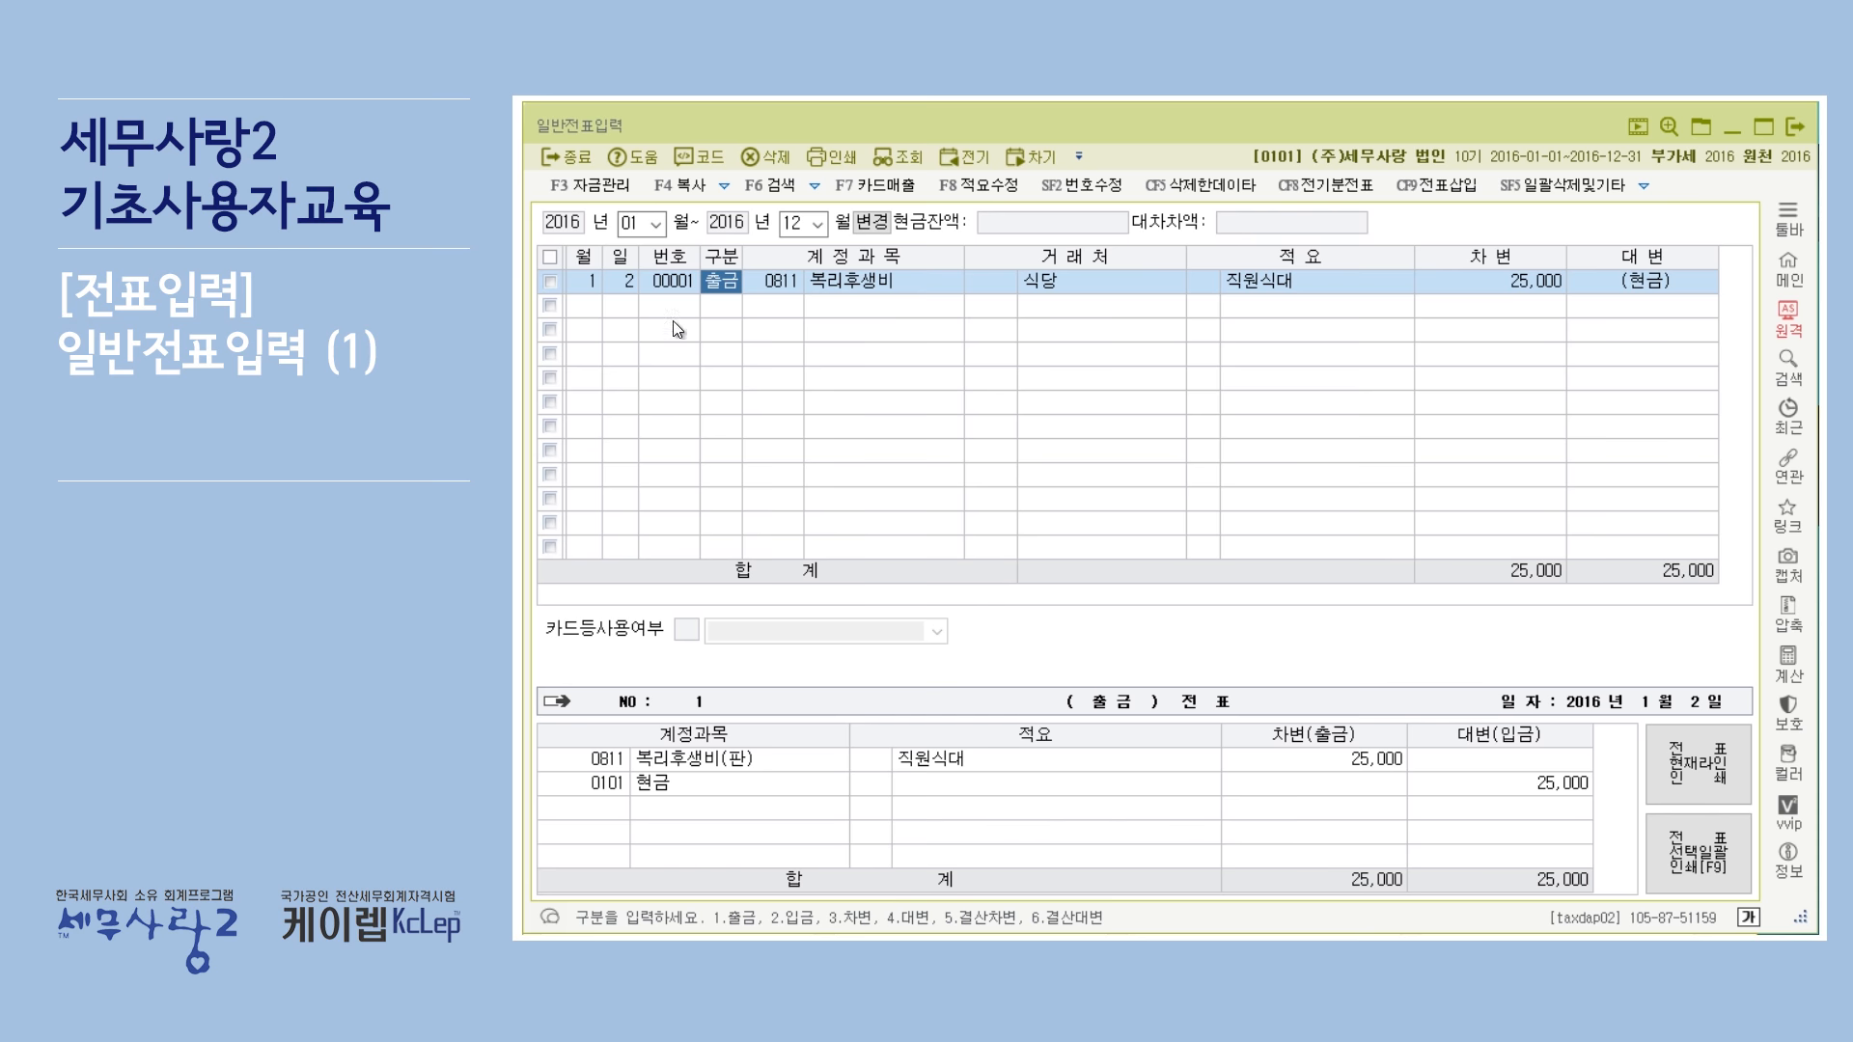
{"action": "left_click", "coordinate": [598, 307]}
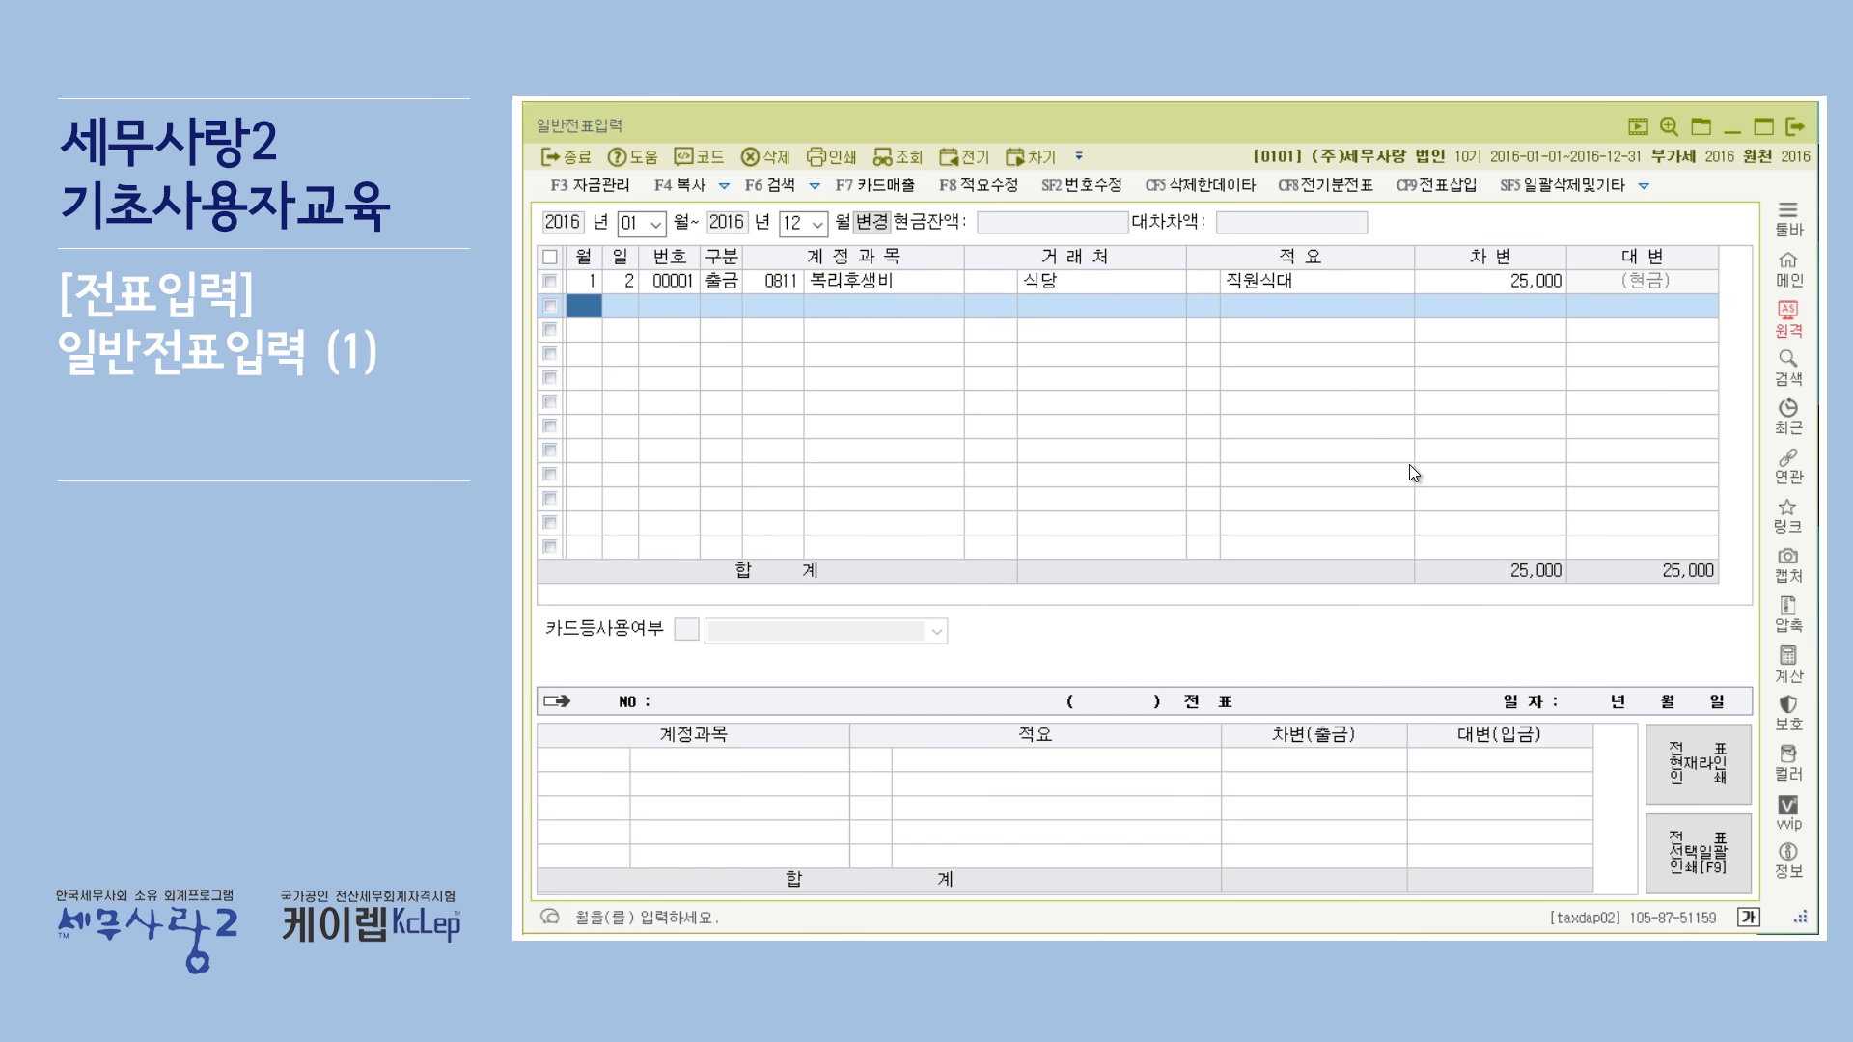
Start a new line dated month 1, day 3 with division 3, debit (차변).
{"action": "type", "text": "1"}
{"action": "key", "text": "Return"}
{"action": "type", "text": "3"}
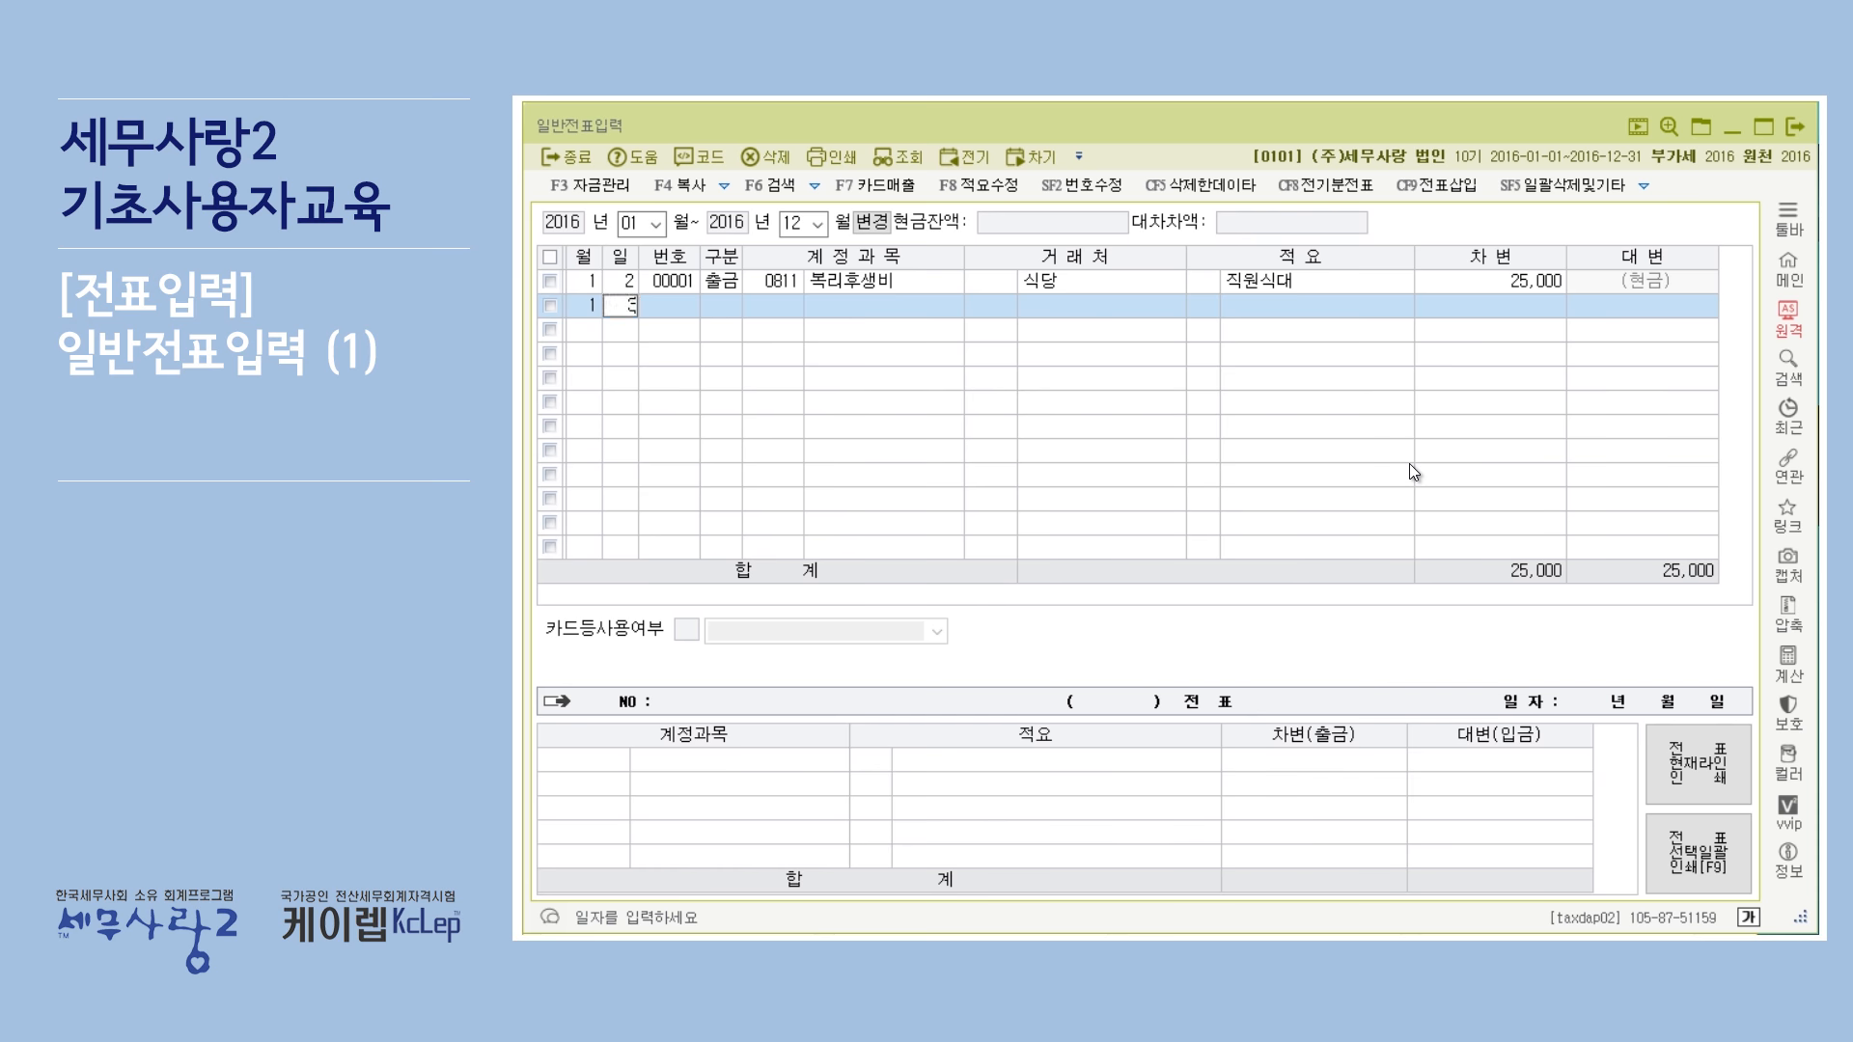
{"action": "key", "text": "Return"}
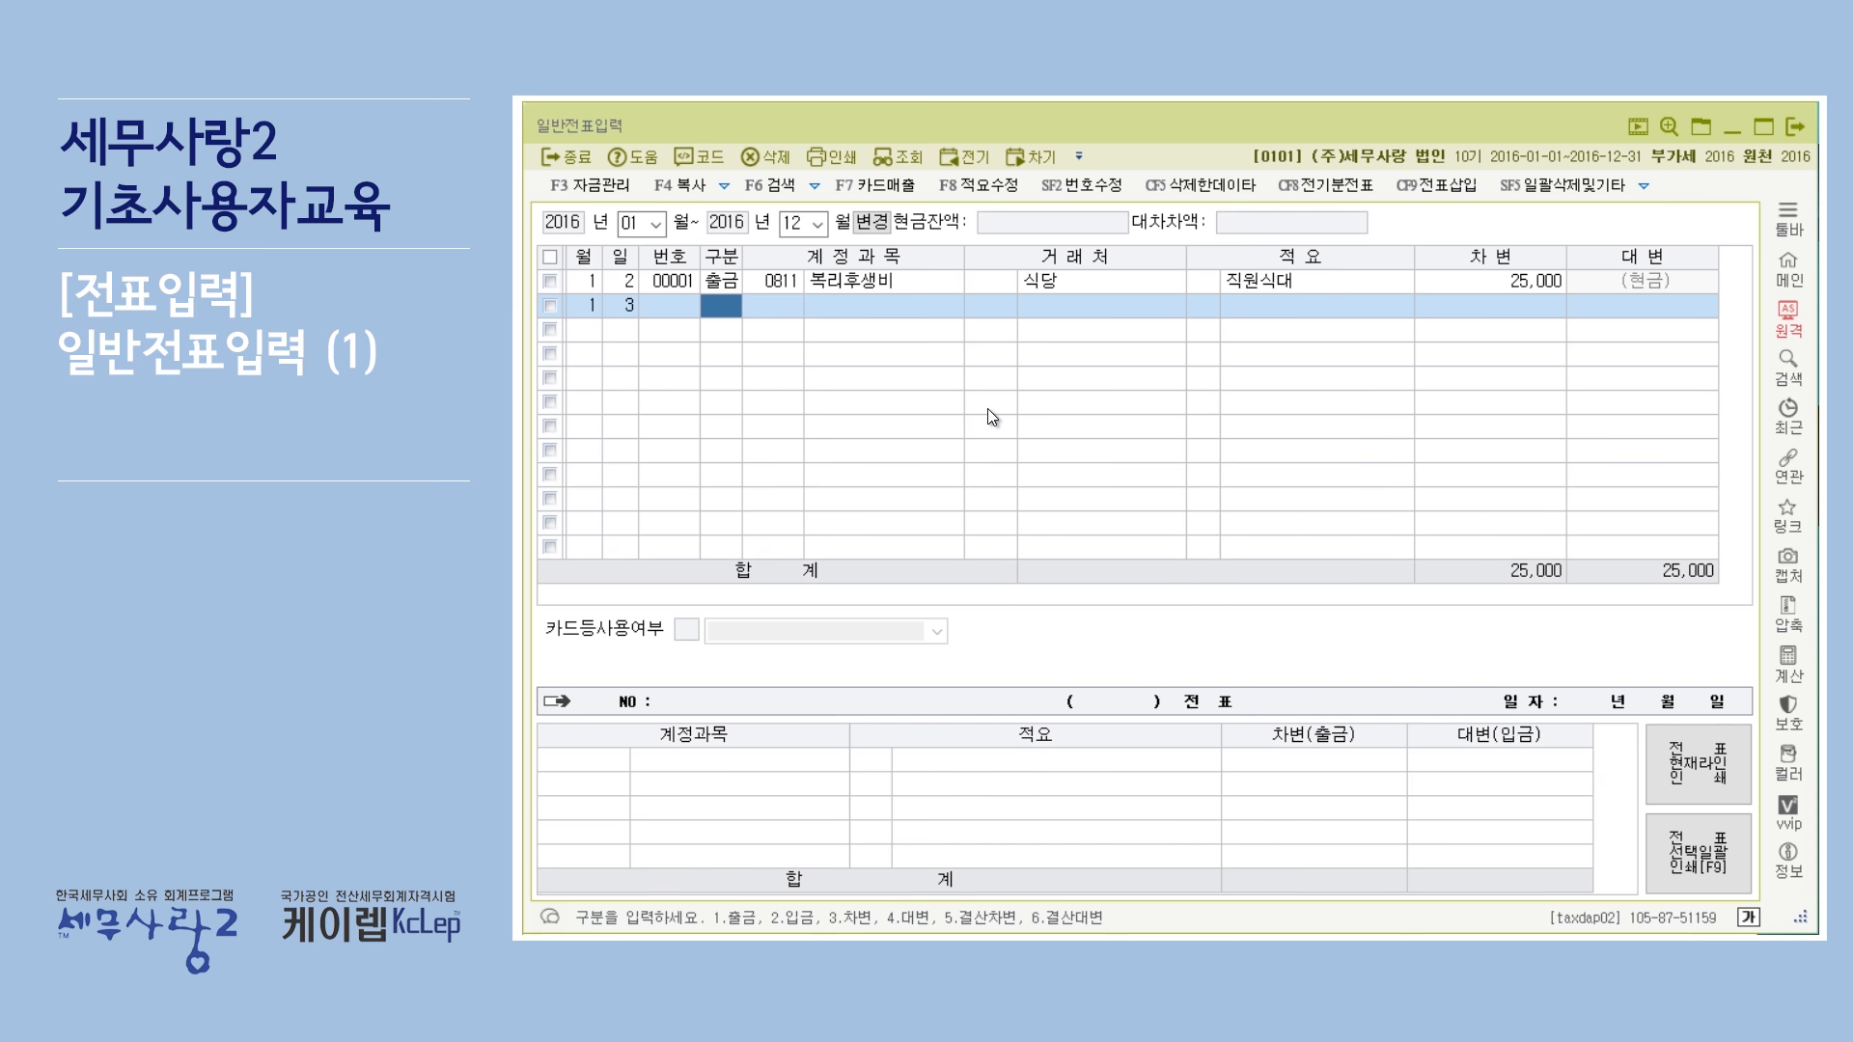
{"action": "type", "text": "3"}
{"action": "key", "text": "Return"}
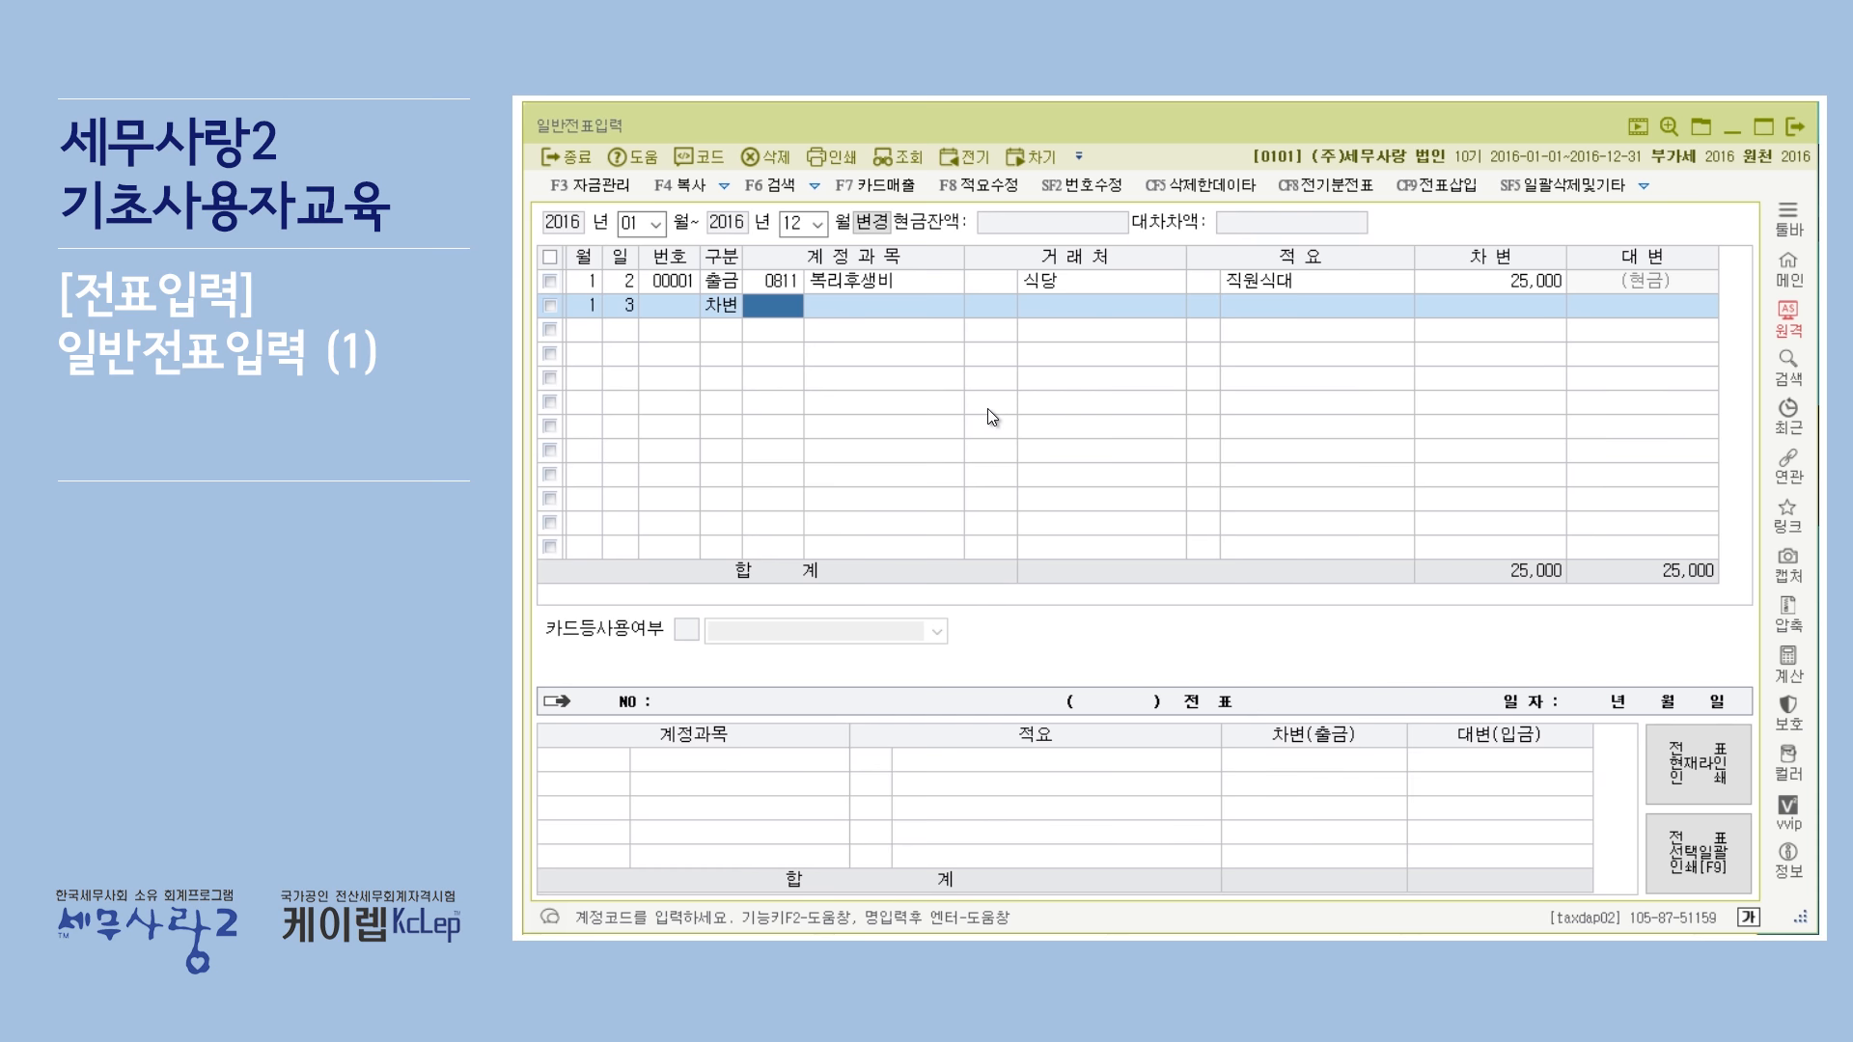
Set the new line's account to 0101 현금 and its debit amount to 30000.
{"action": "type", "text": "101"}
{"action": "key", "text": "Return"}
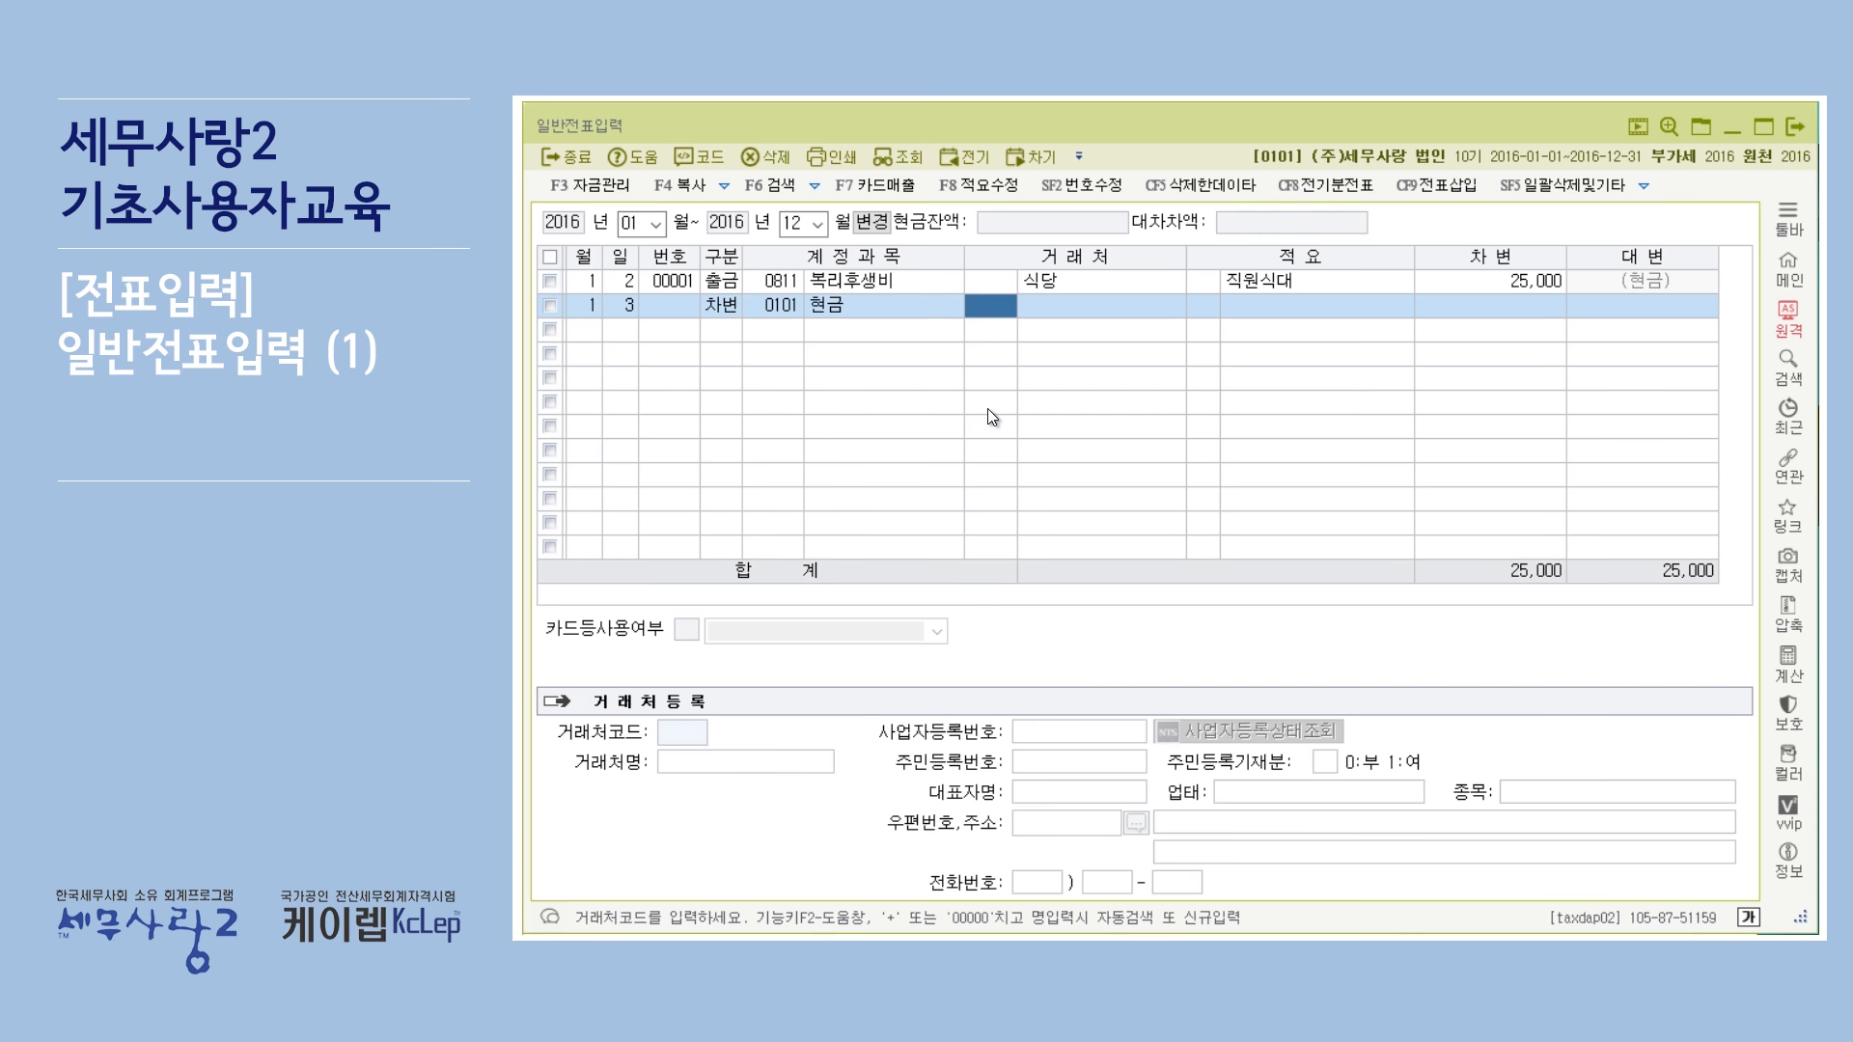
{"action": "key", "text": "Return"}
{"action": "key", "text": "Return"}
{"action": "key", "text": "Return"}
{"action": "key", "text": "Return"}
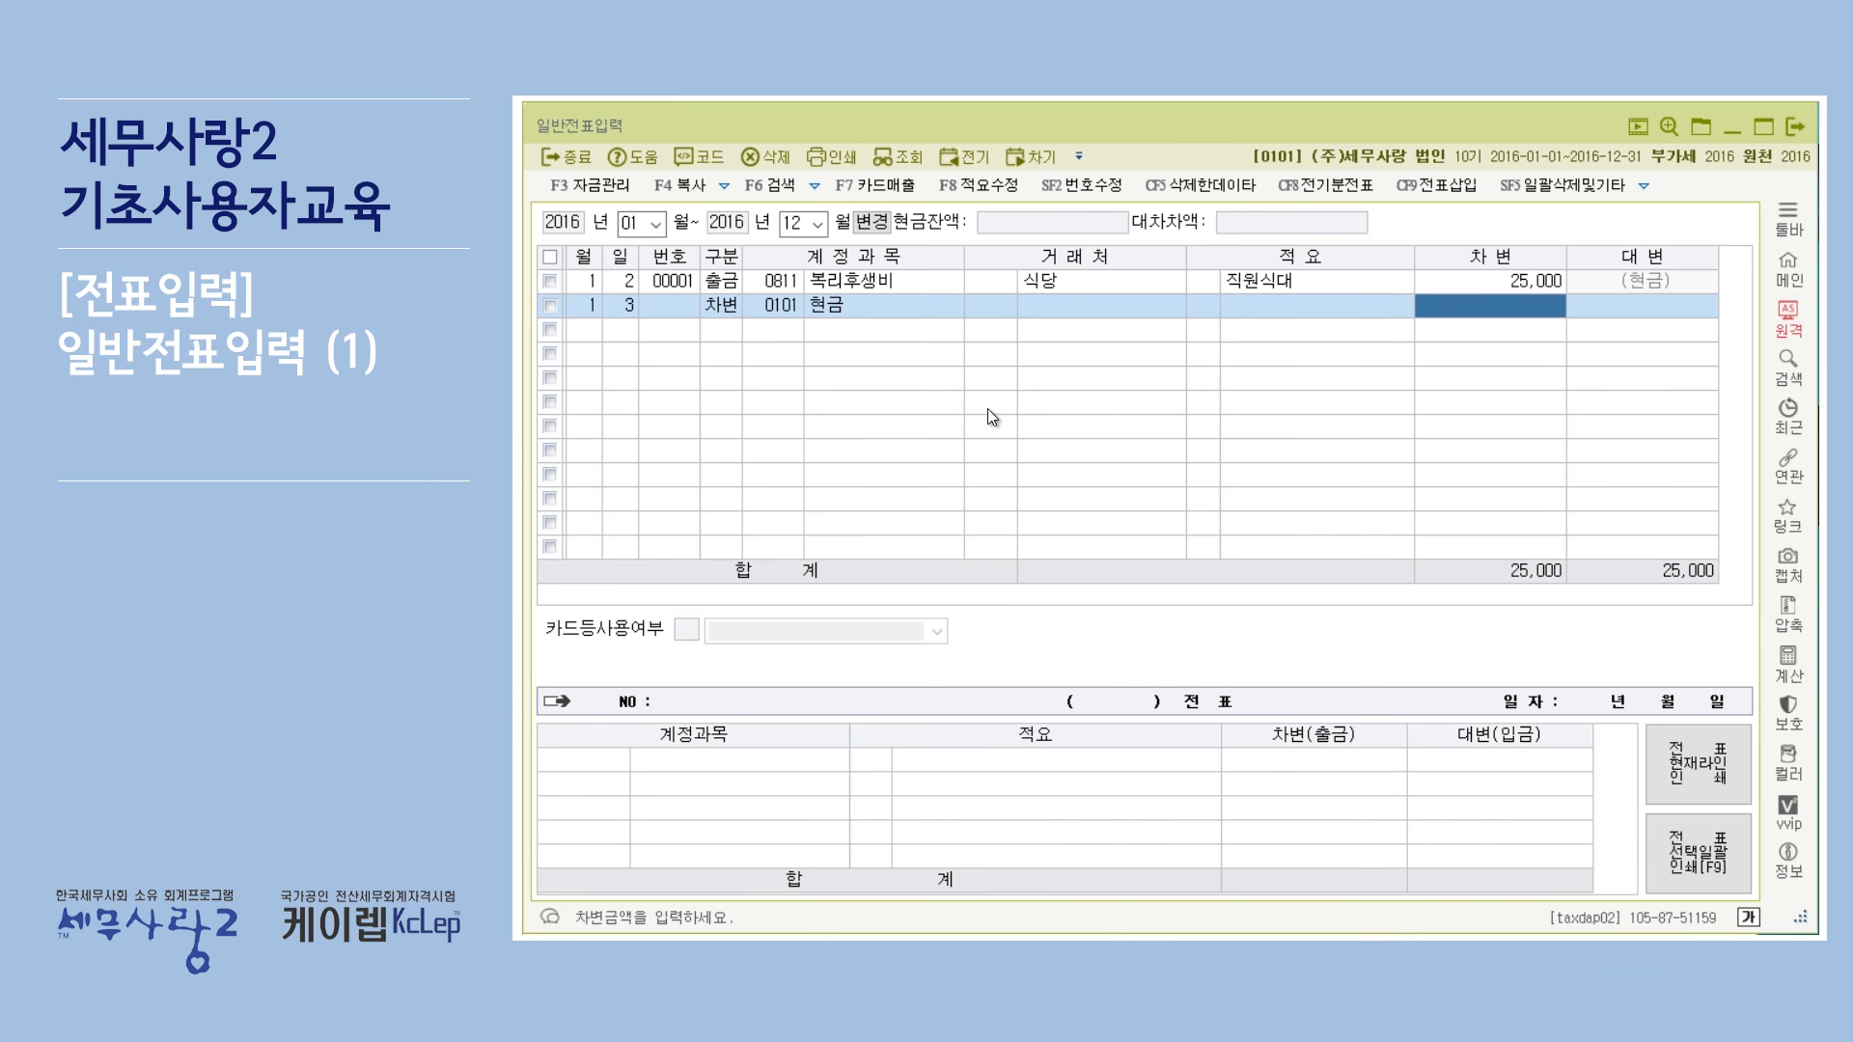
{"action": "type", "text": "300000"}
{"action": "key", "text": "Return"}
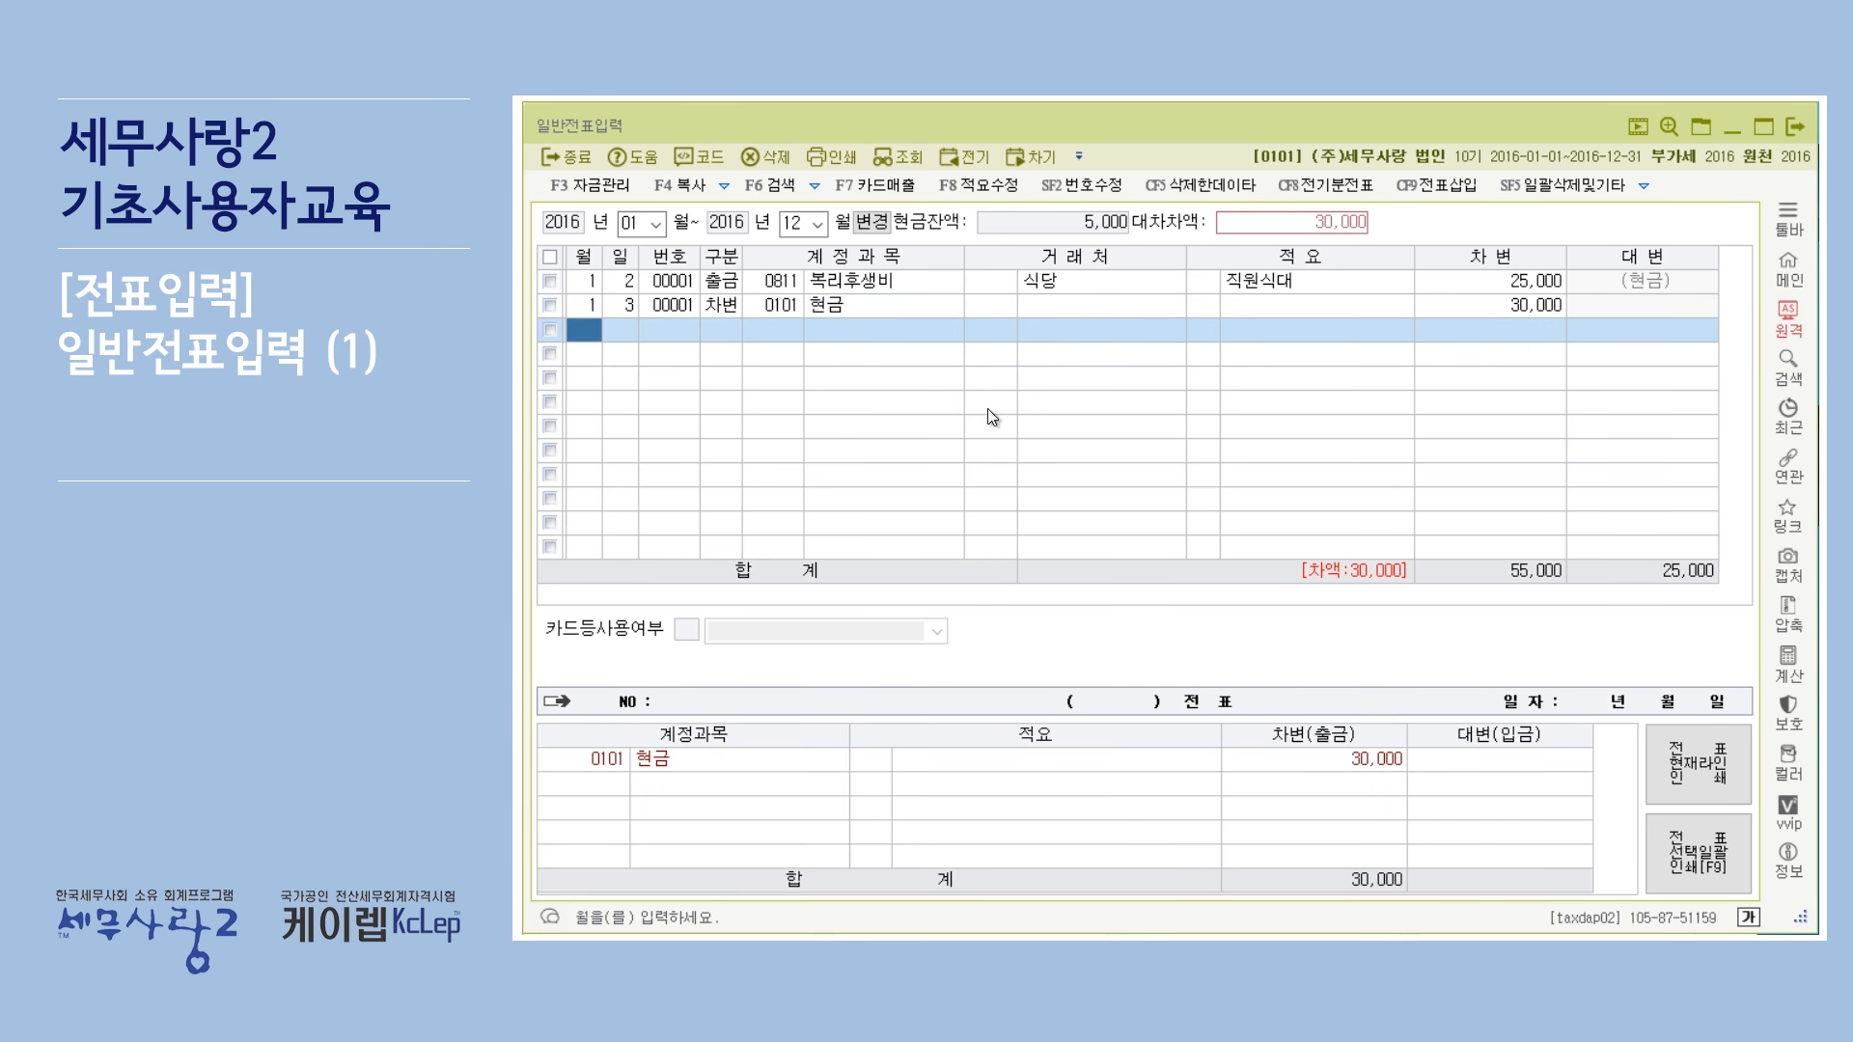
Add a credit (대변, division 4) line dated day 3 with account 0103 보통예금 for 30000.
{"action": "key", "text": "Return"}
{"action": "key", "text": "Return"}
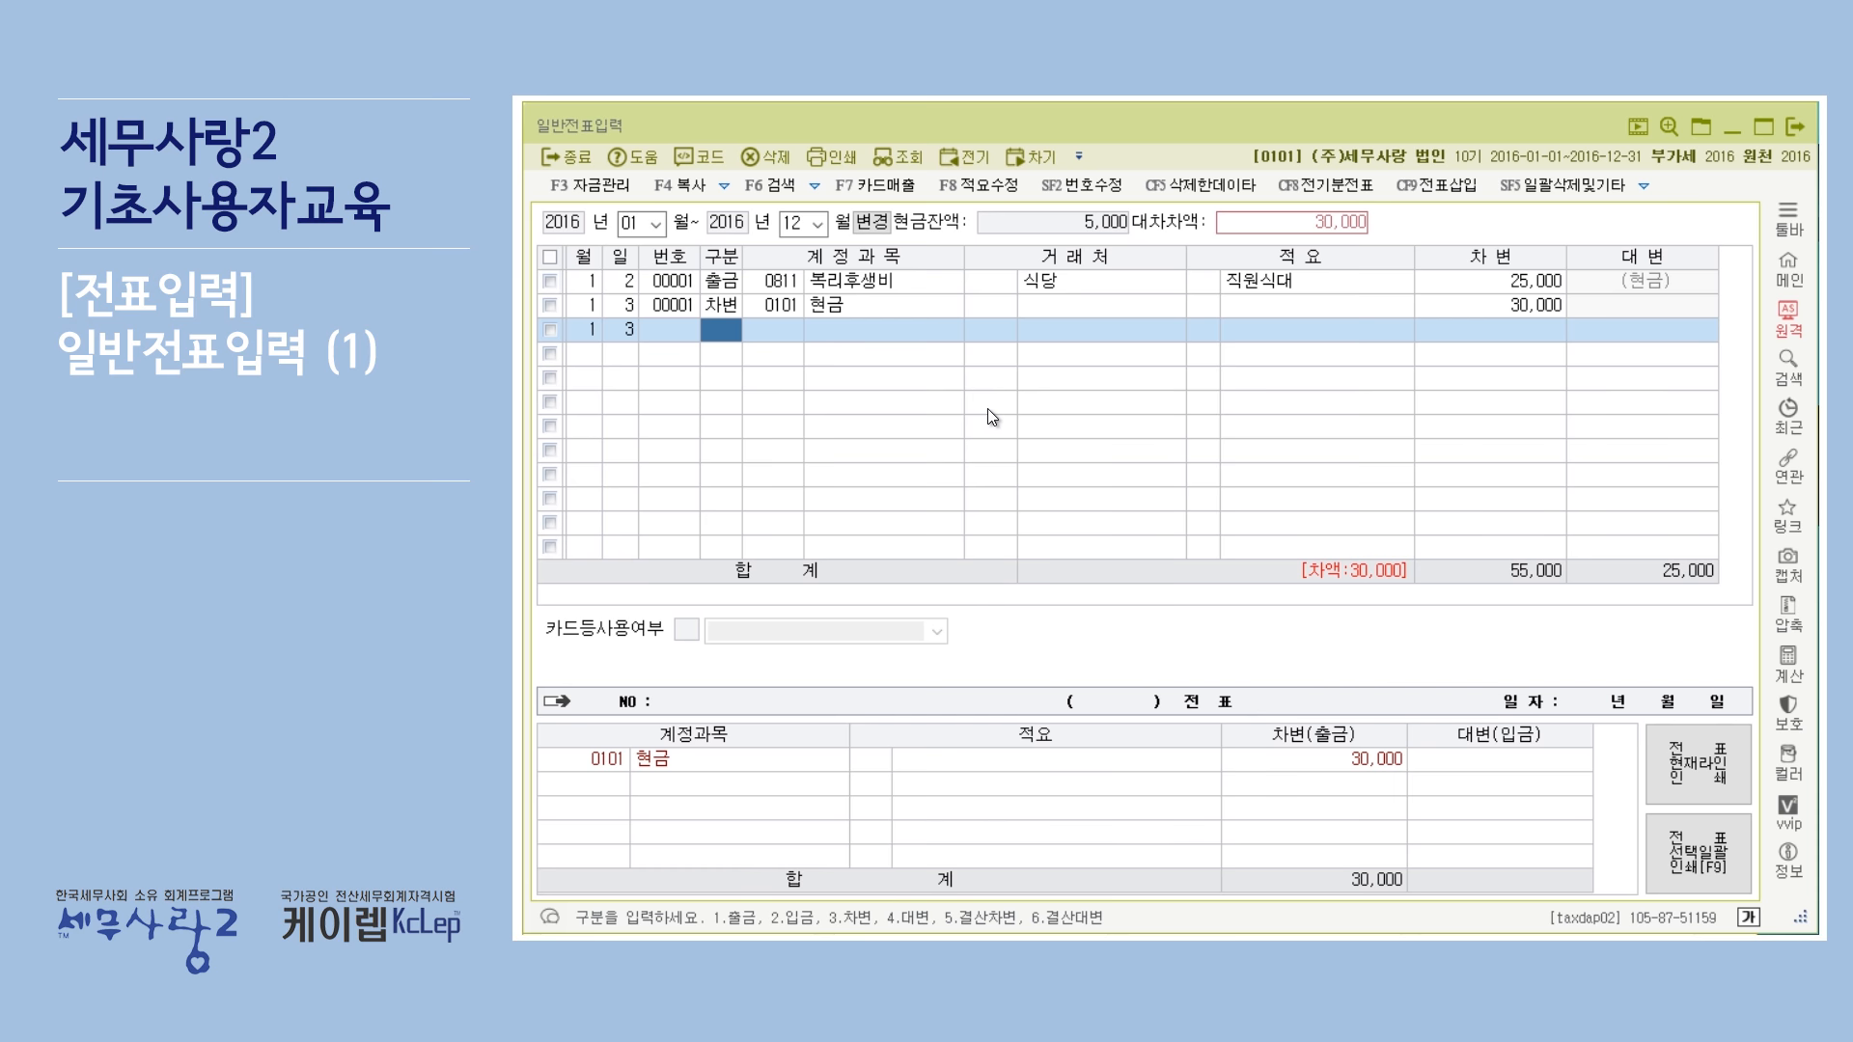
{"action": "type", "text": "4"}
{"action": "key", "text": "Return"}
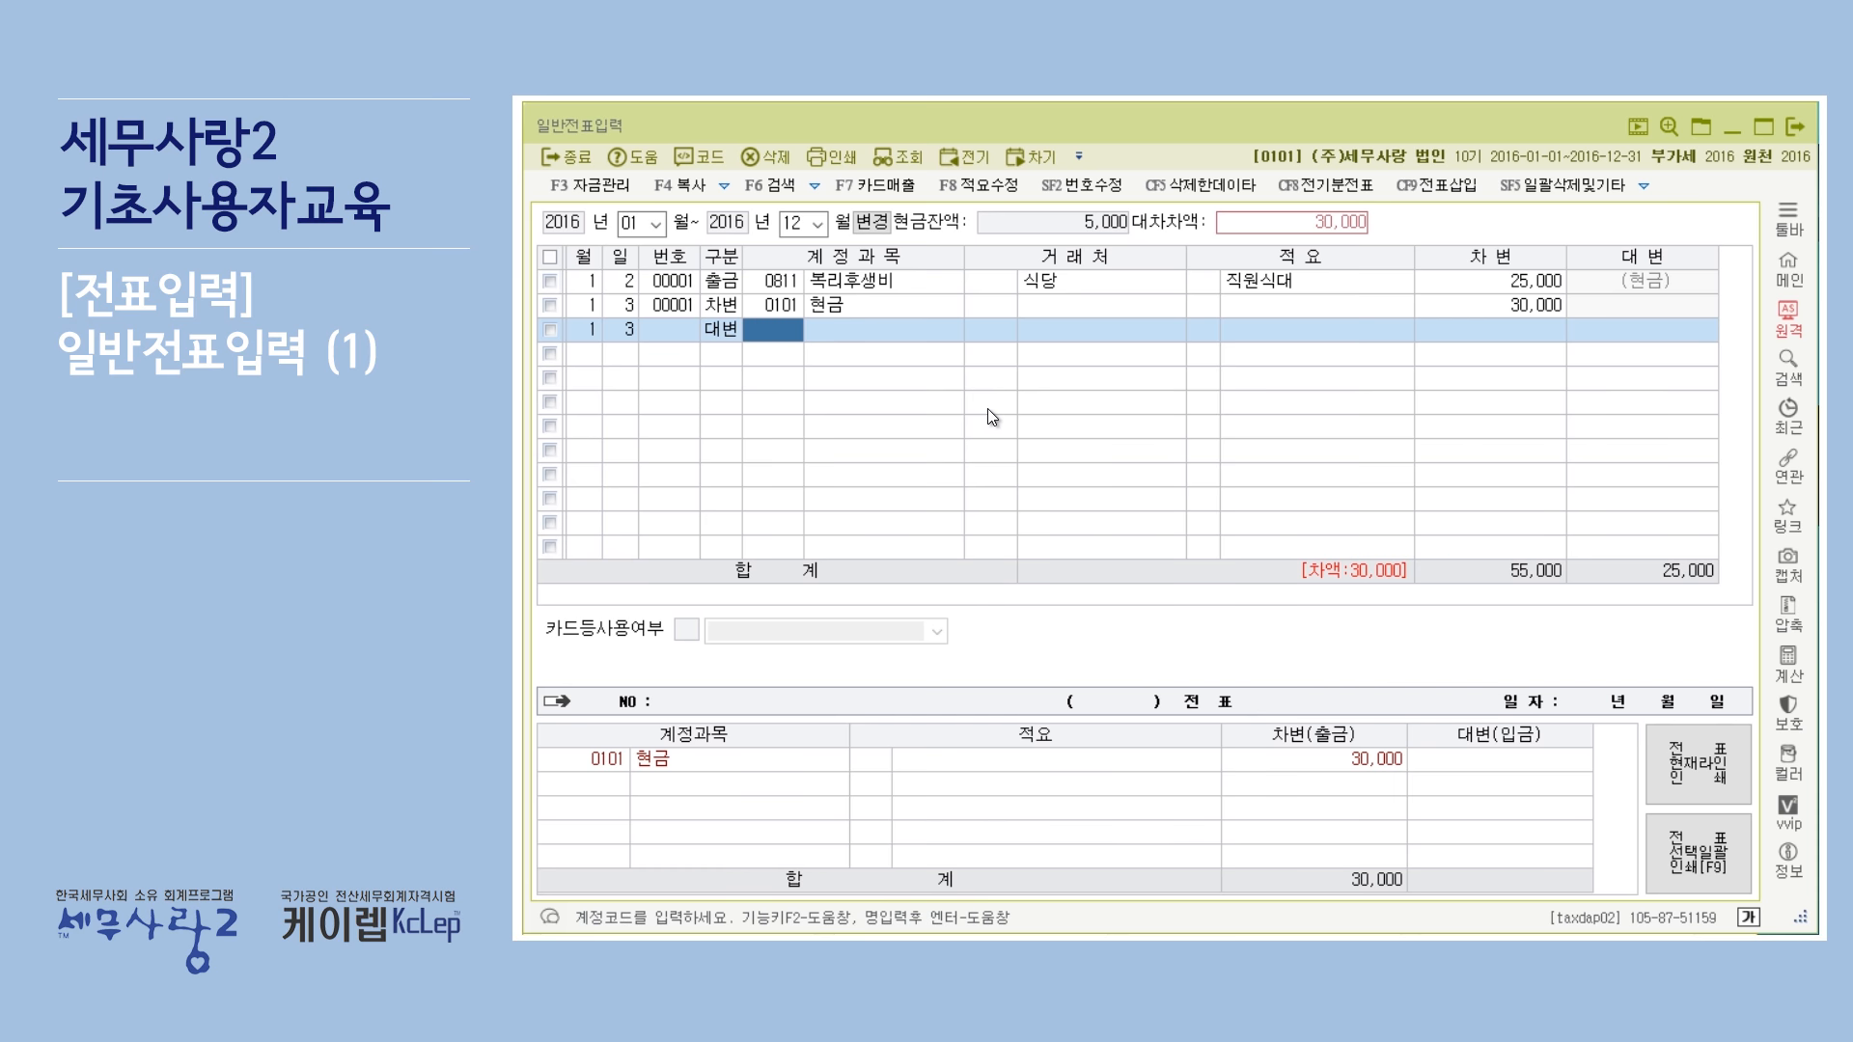
{"action": "type", "text": "ㅇ"}
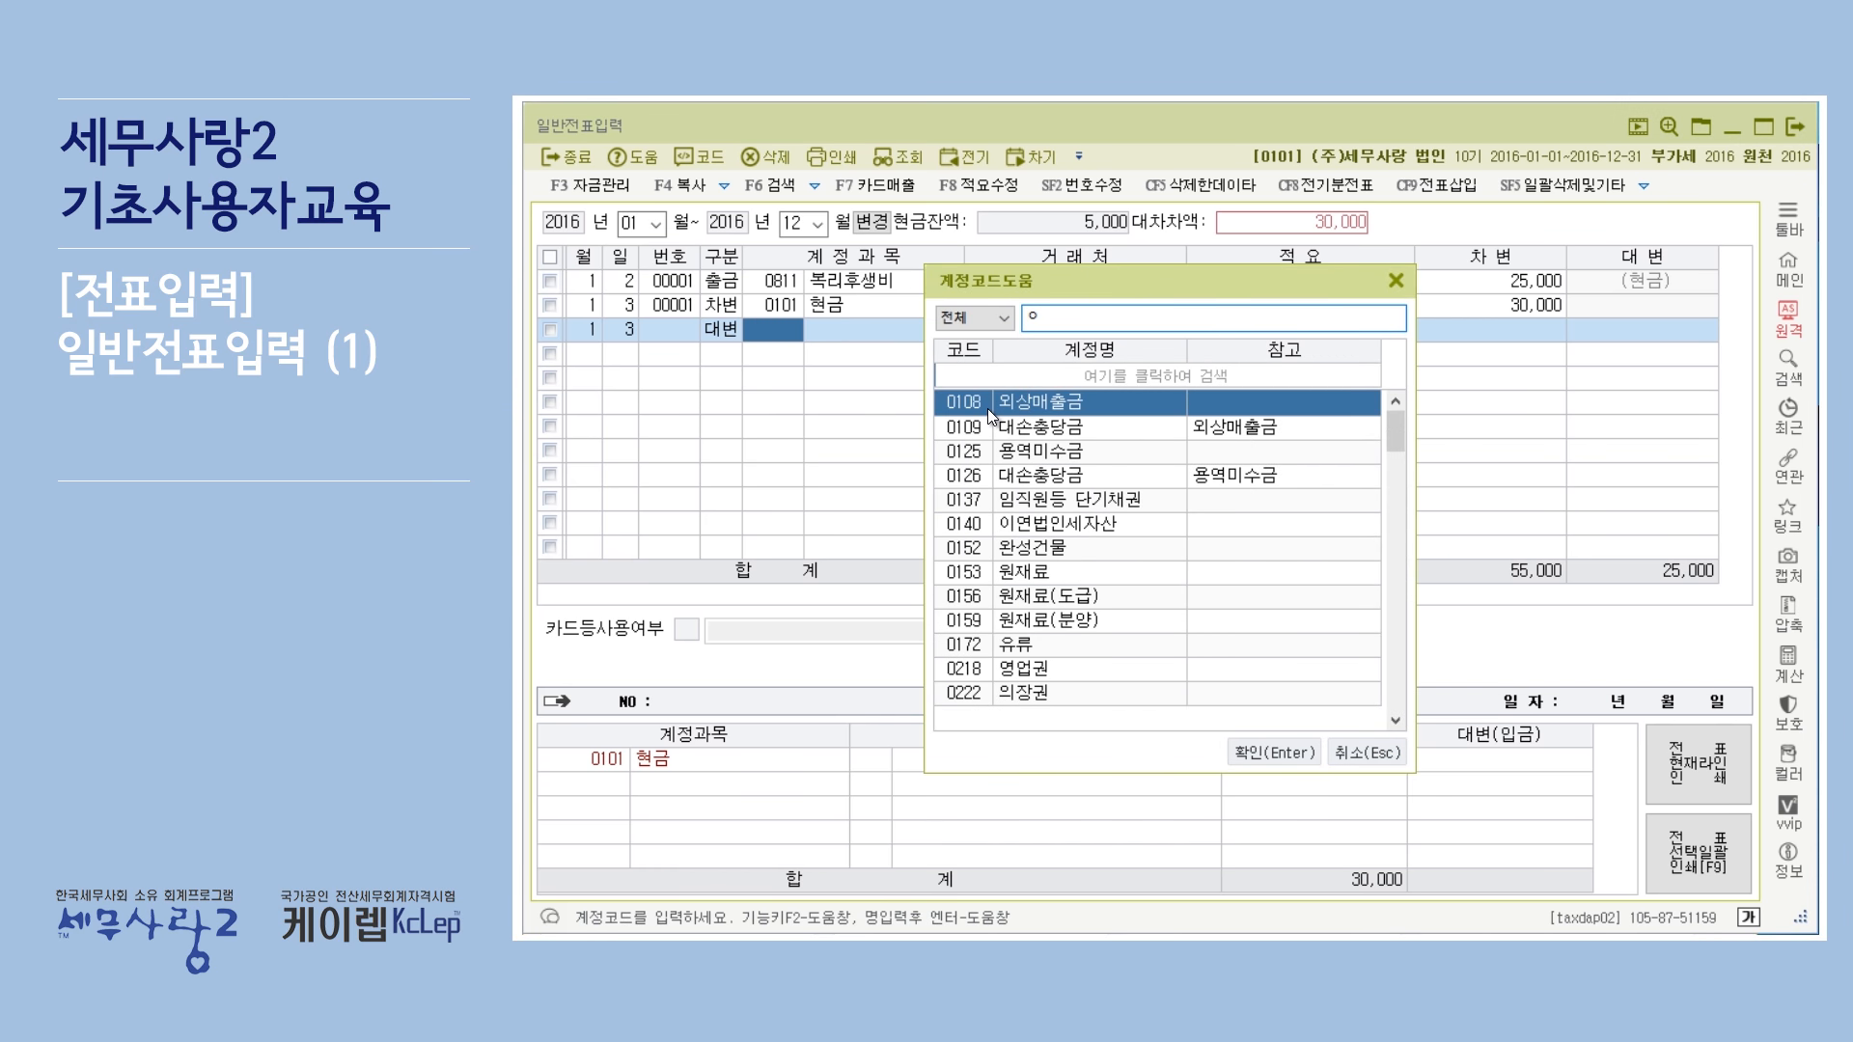
{"action": "key", "text": "BackSpace"}
{"action": "type", "text": "보통"}
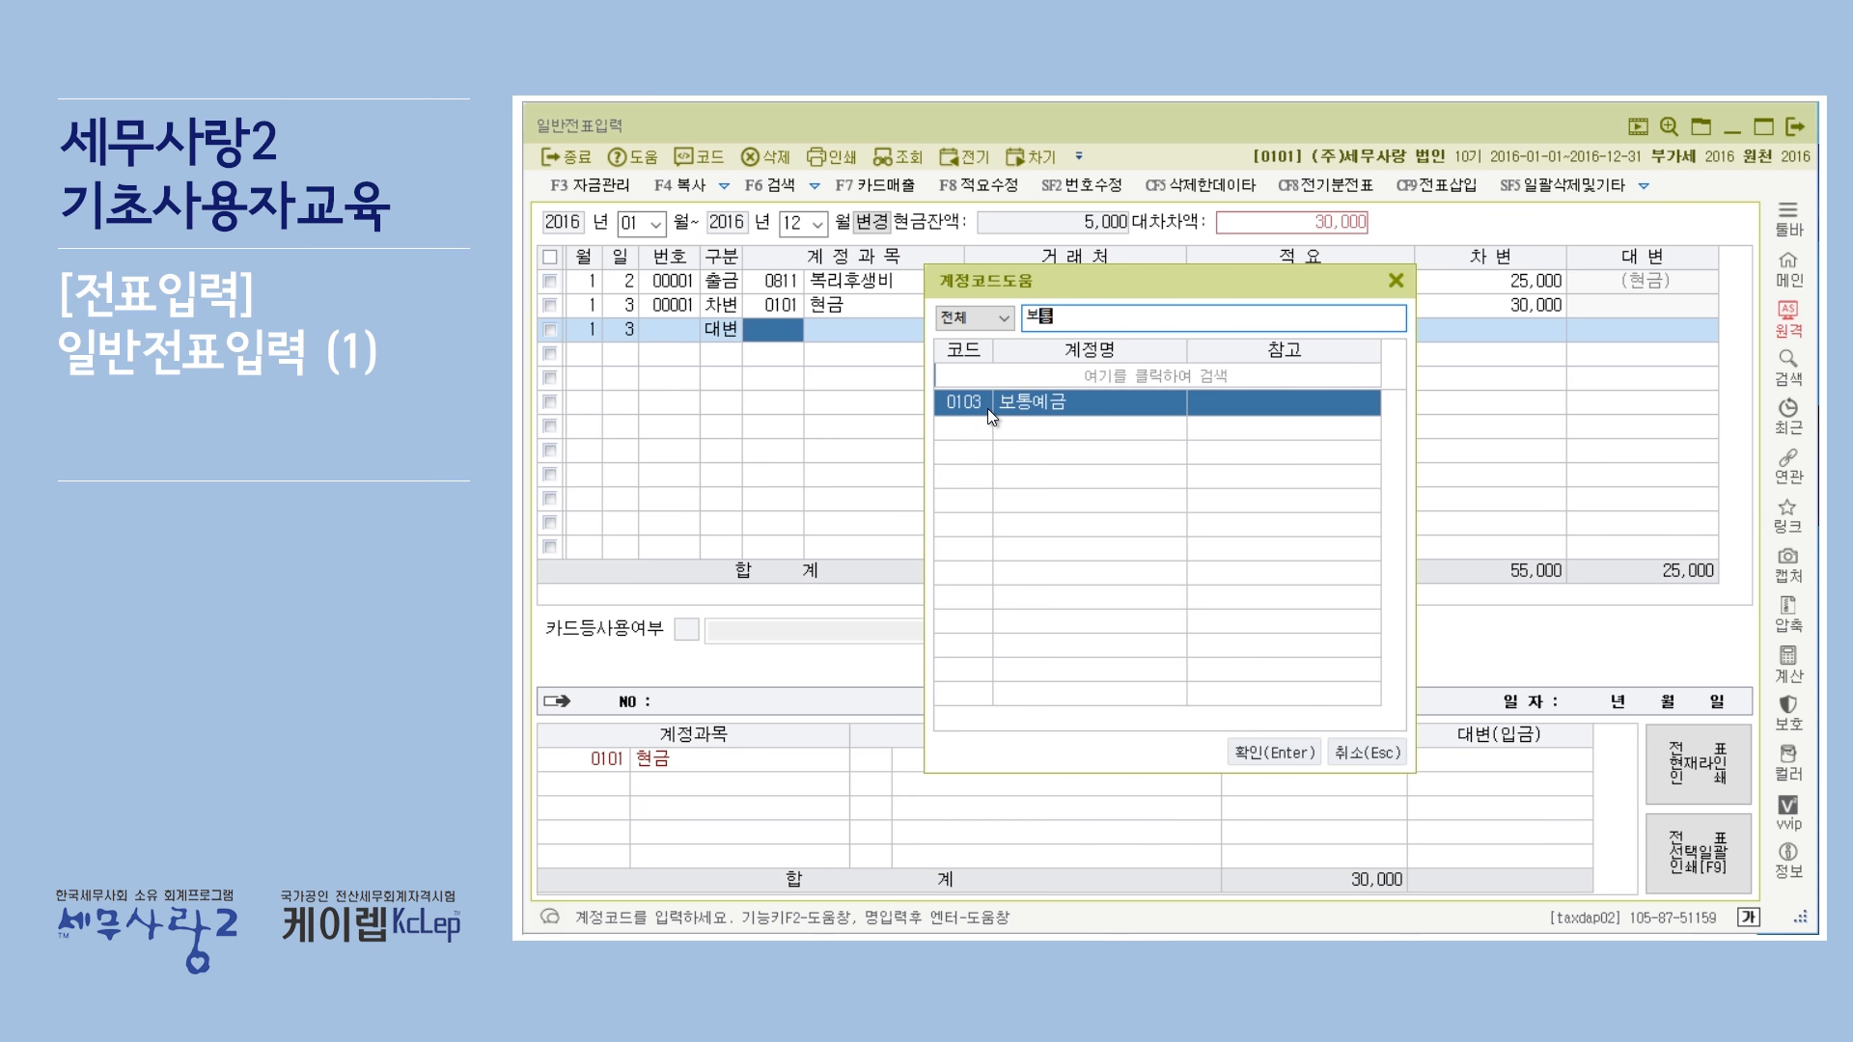
{"action": "key", "text": "Return"}
{"action": "key", "text": "Return"}
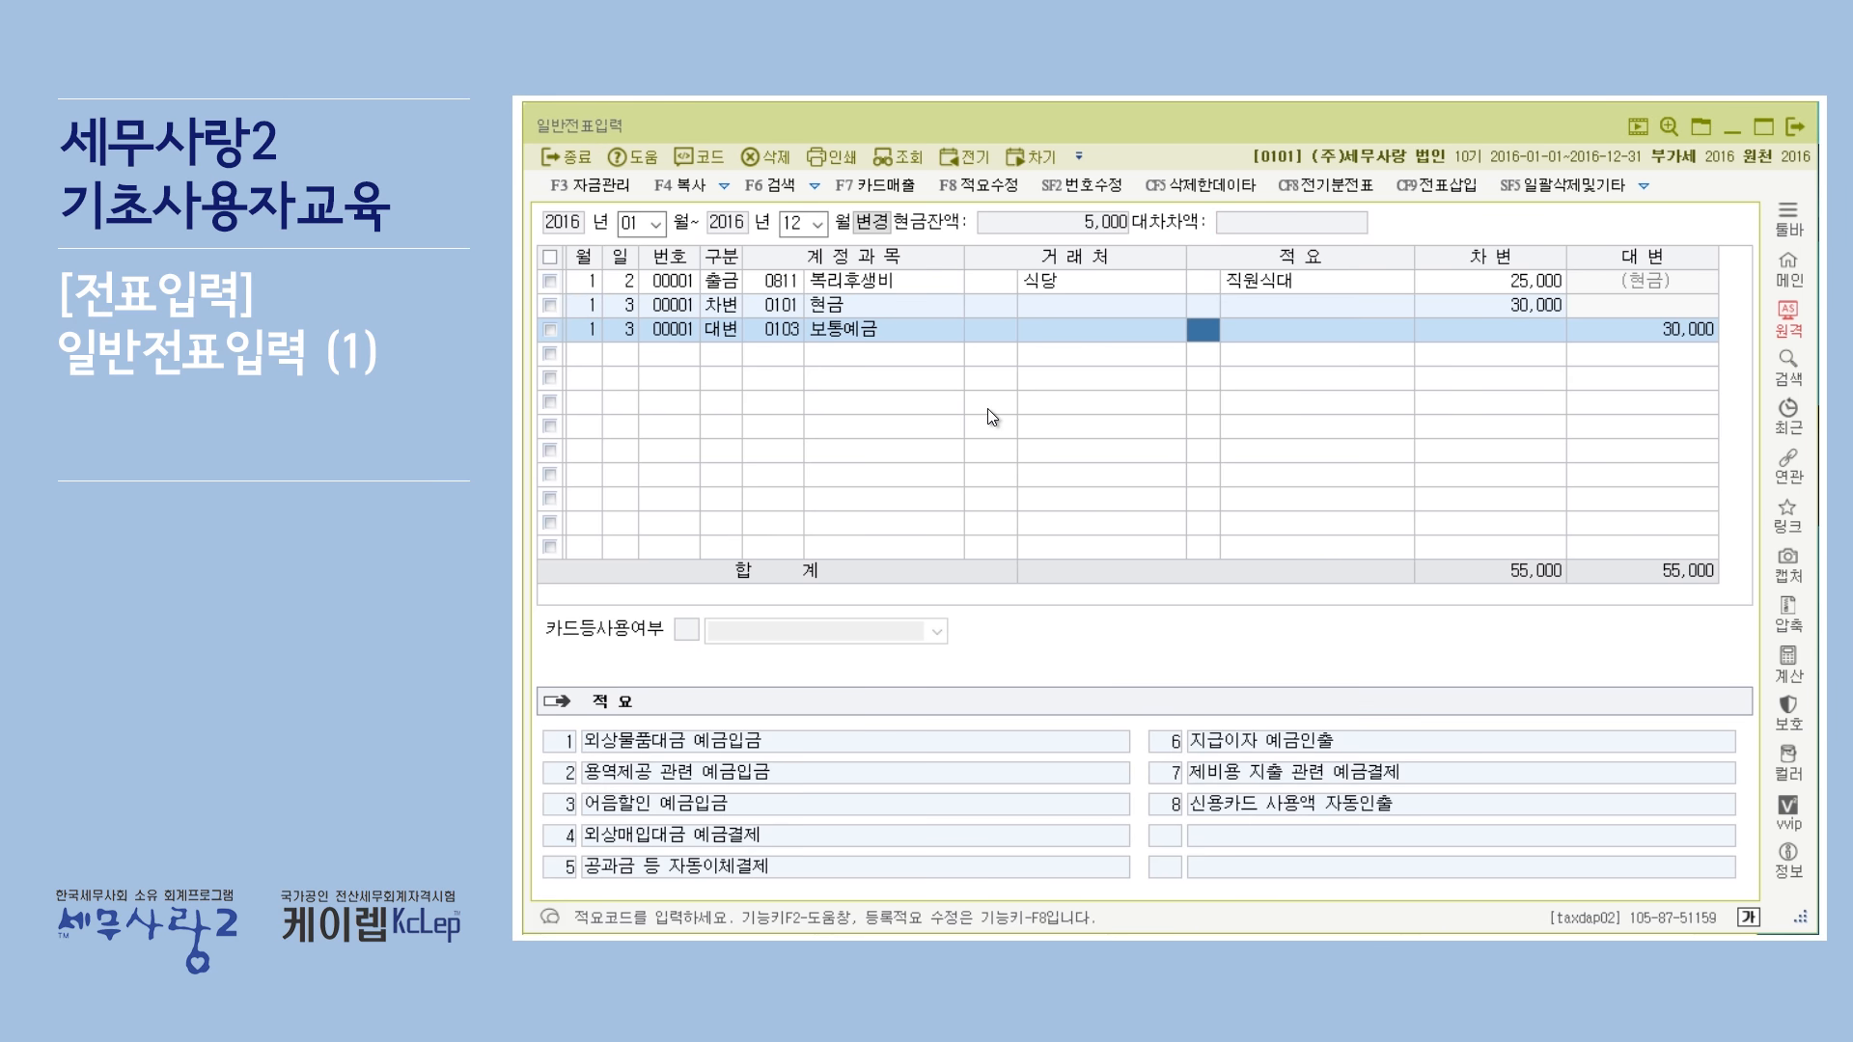
{"action": "key", "text": "Return"}
{"action": "key", "text": "Return"}
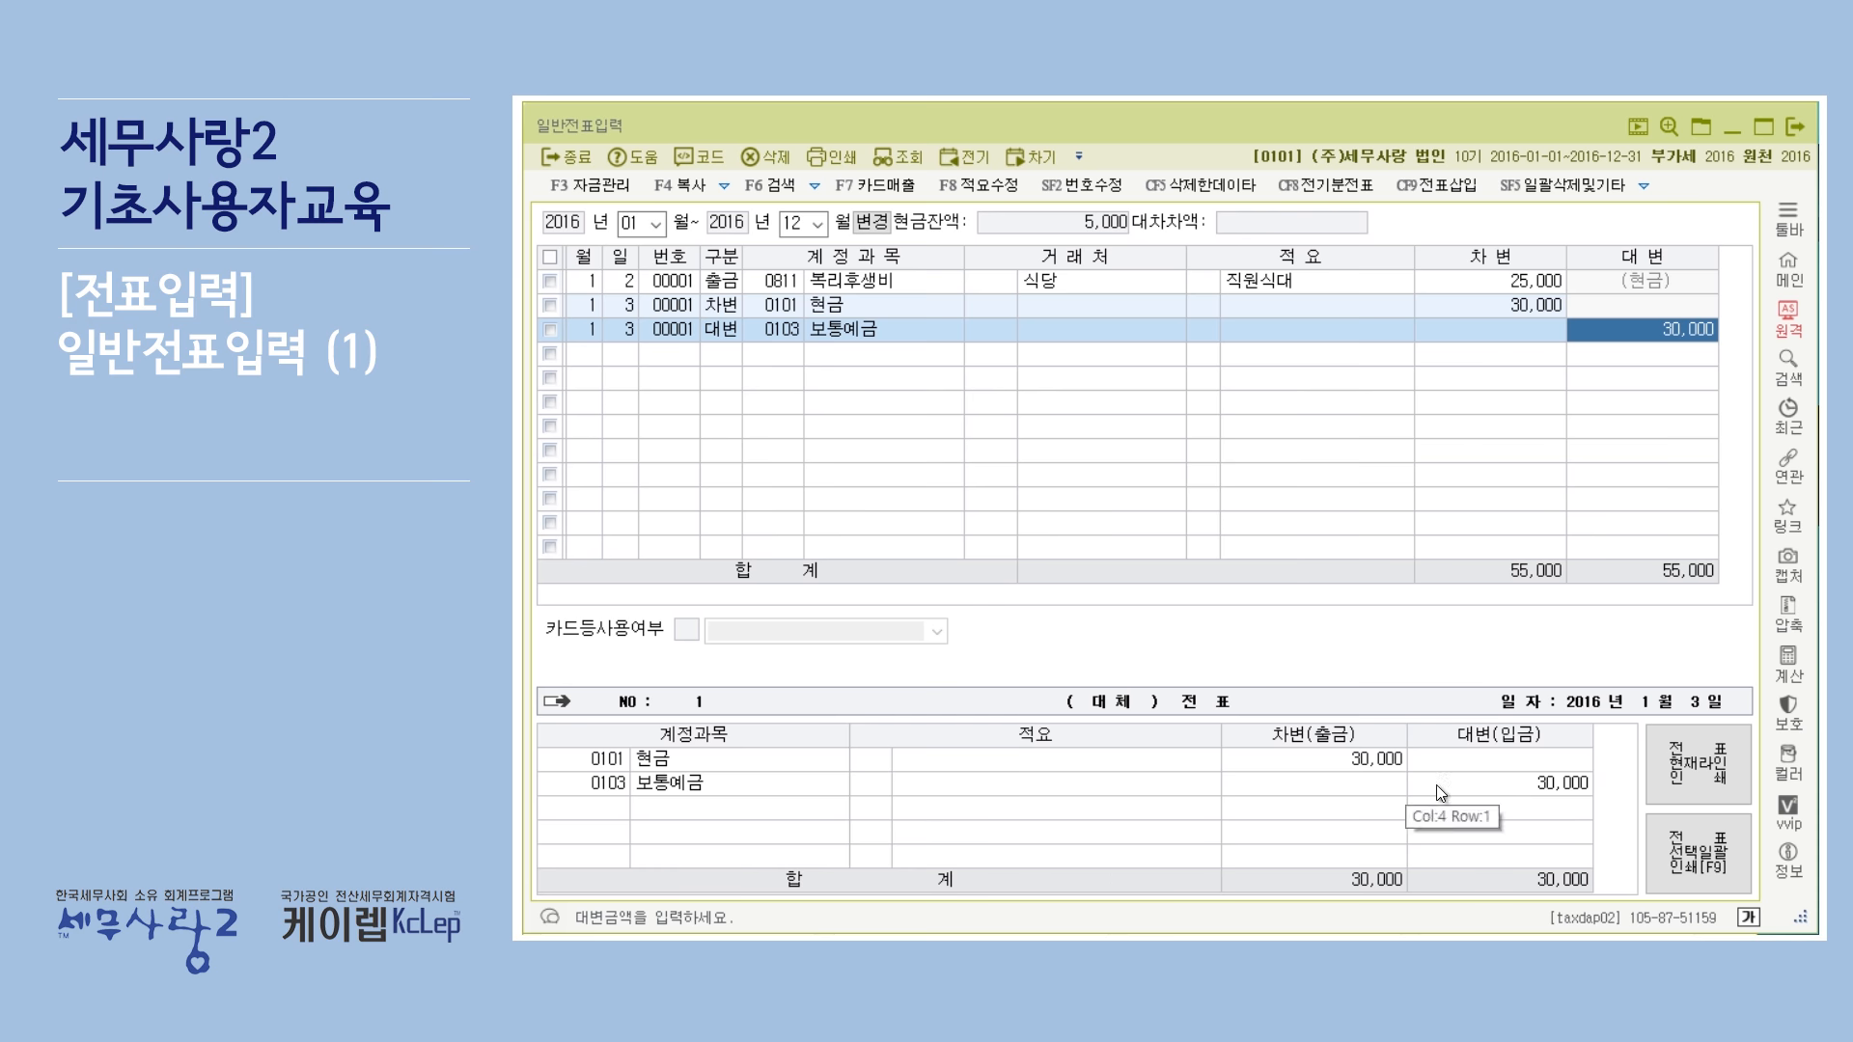
Delete the 0101 현금 debit line from the day-3 voucher.
{"action": "left_click", "coordinate": [917, 311]}
{"action": "left_click", "coordinate": [936, 334]}
{"action": "left_click", "coordinate": [942, 309]}
{"action": "left_click", "coordinate": [942, 333]}
{"action": "left_click", "coordinate": [954, 307]}
{"action": "left_click", "coordinate": [952, 326]}
{"action": "left_click", "coordinate": [947, 311]}
{"action": "left_click", "coordinate": [942, 334]}
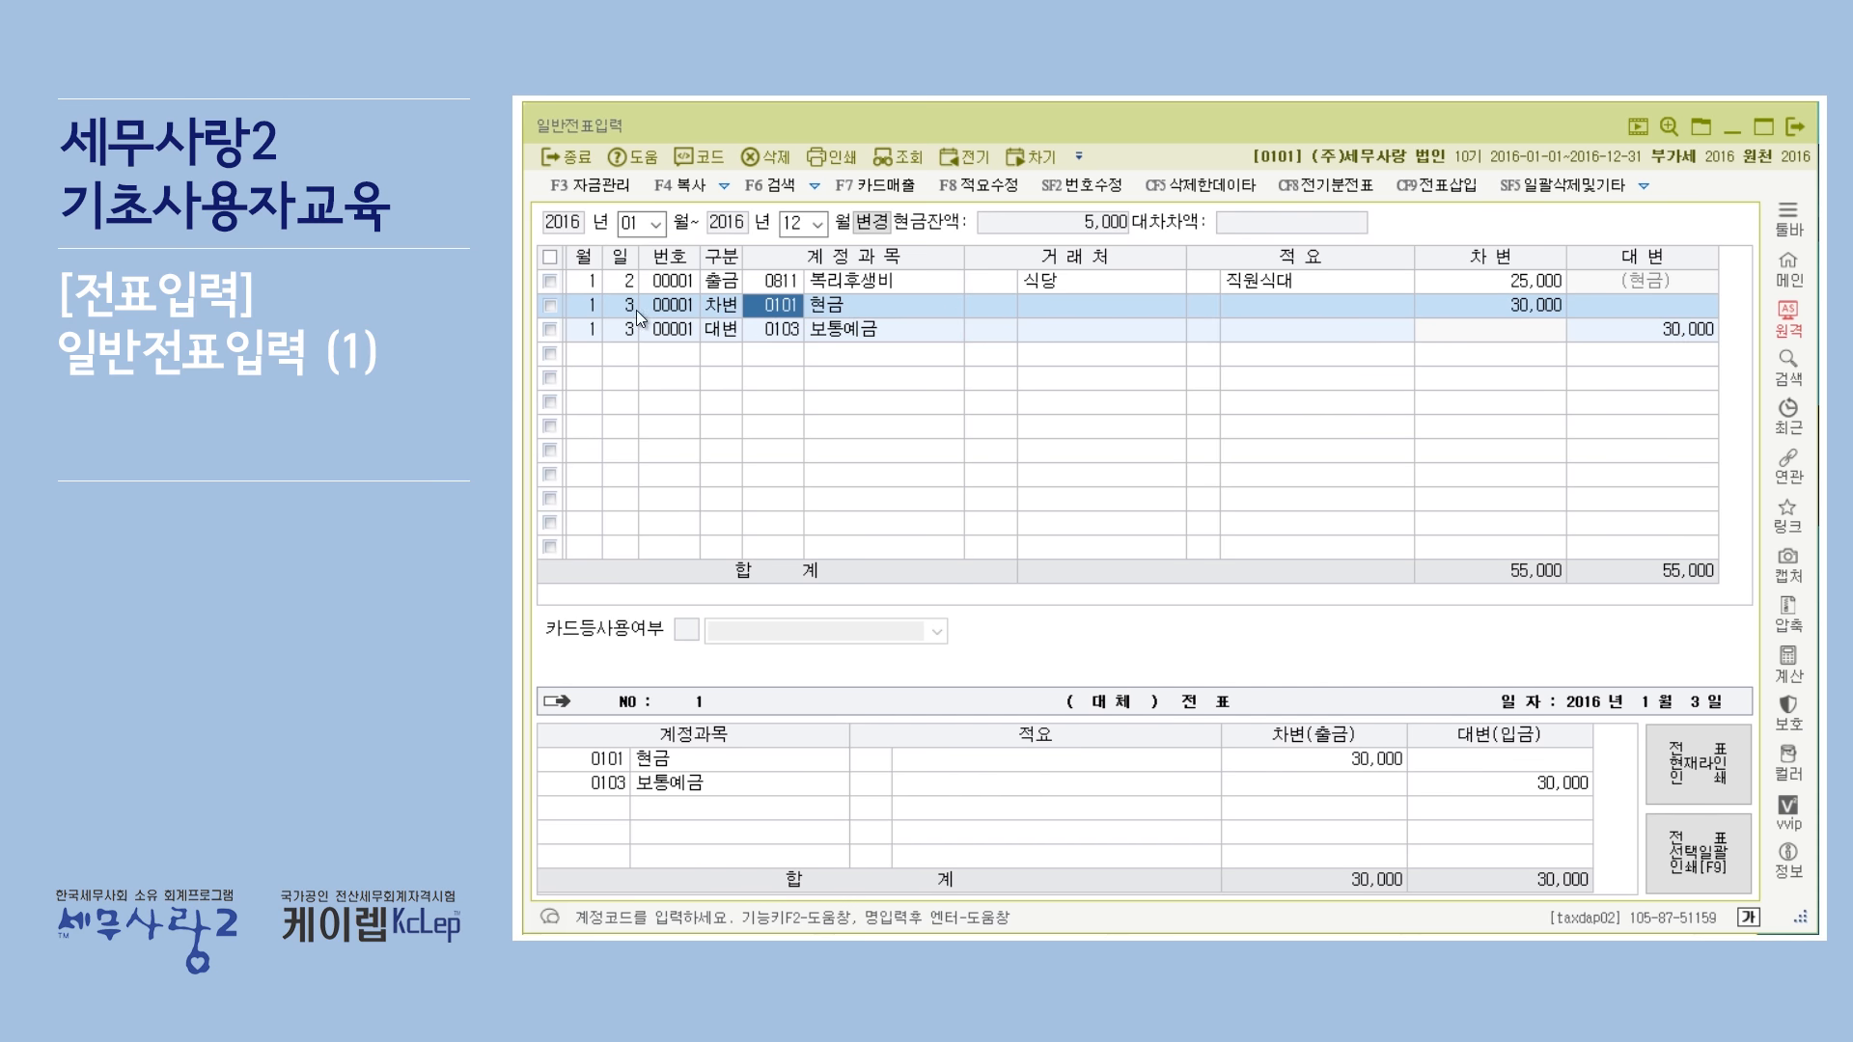
{"action": "left_click", "coordinate": [768, 163]}
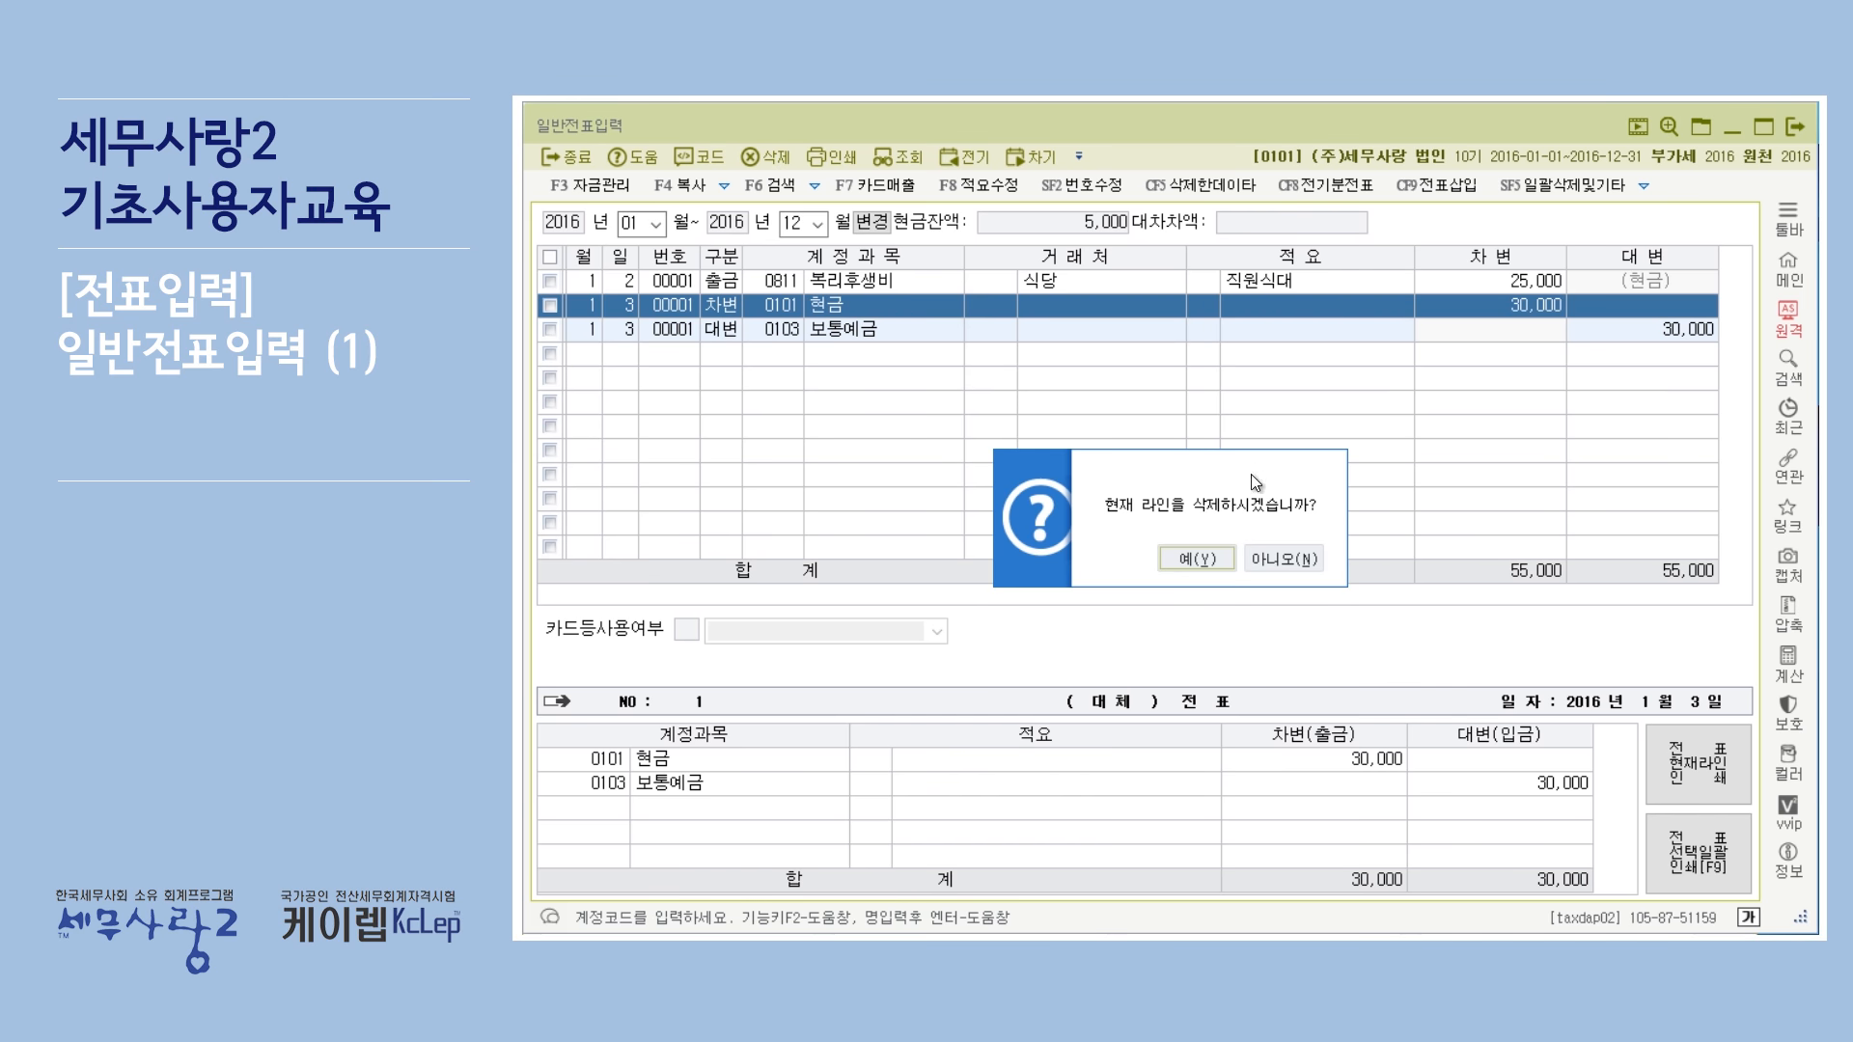
{"action": "left_click", "coordinate": [1218, 557]}
Change the 보통예금 line's division to 2, cash receipt (입금), and compare it with the cash-payment voucher line.
{"action": "left_click", "coordinate": [906, 307]}
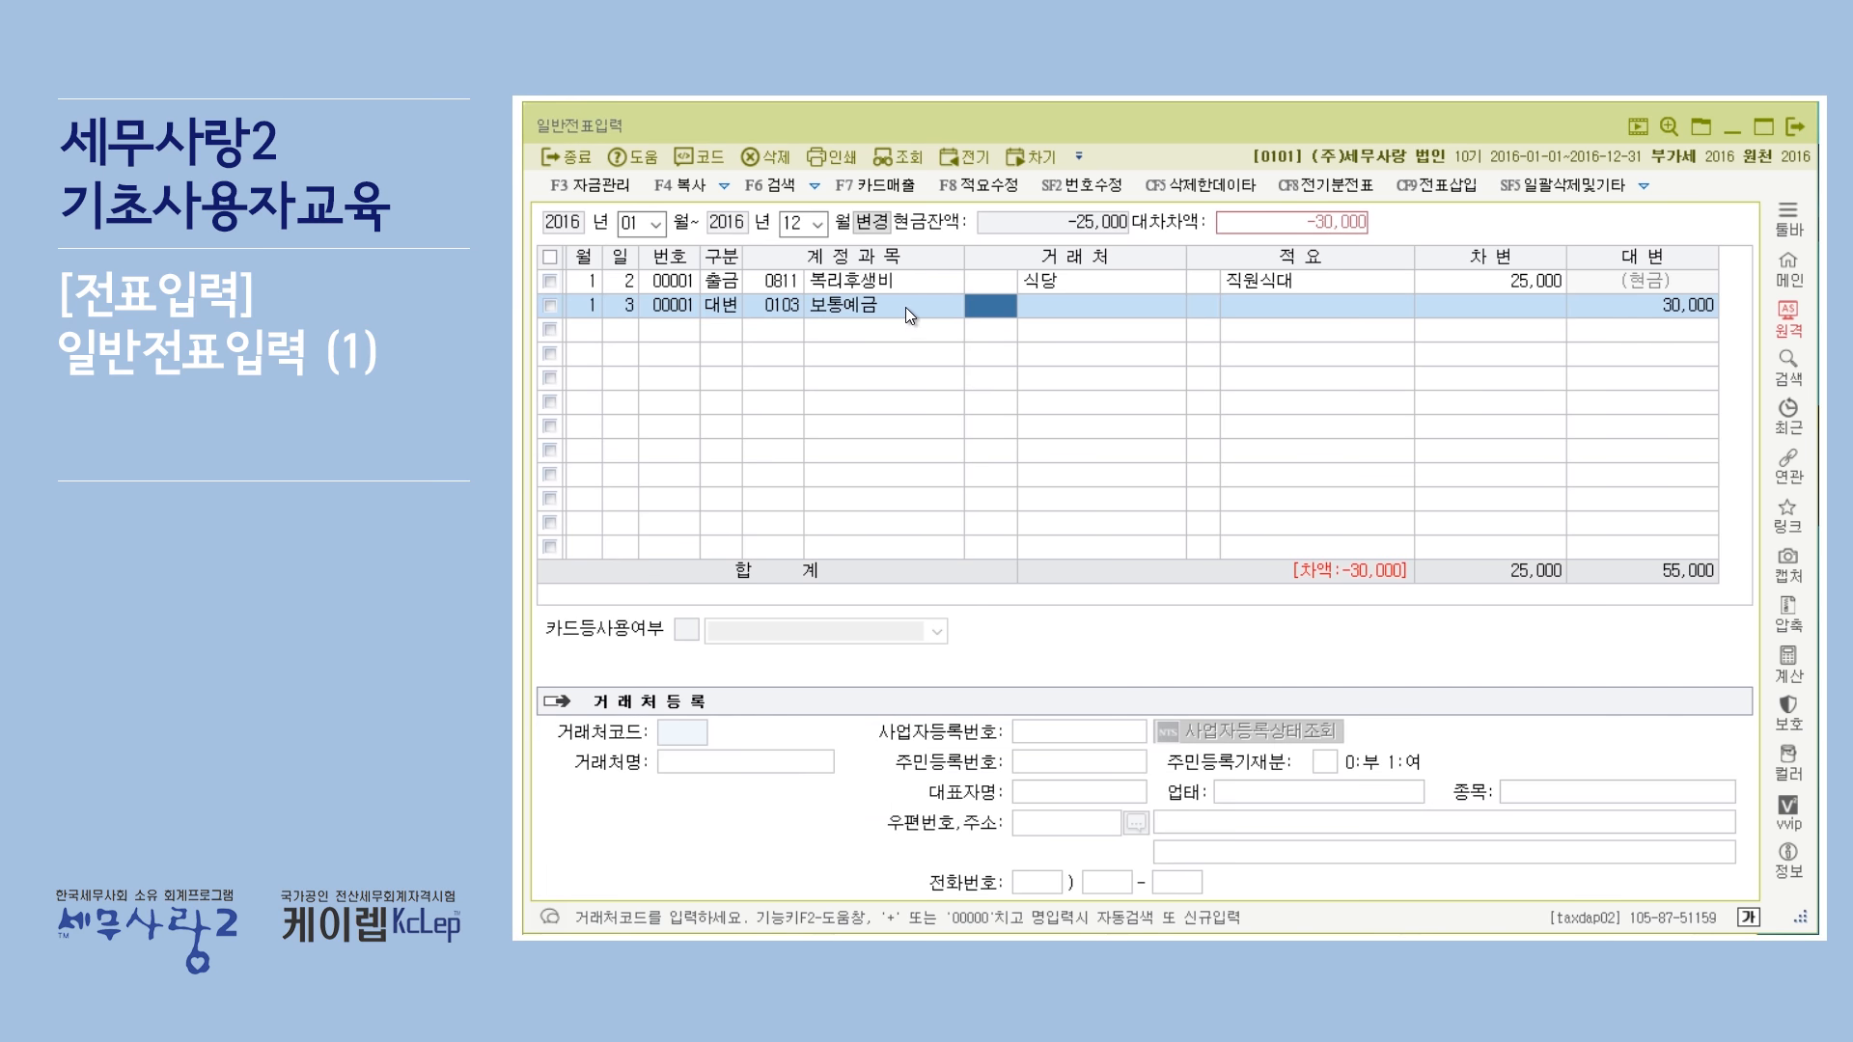
{"action": "left_click", "coordinate": [738, 309]}
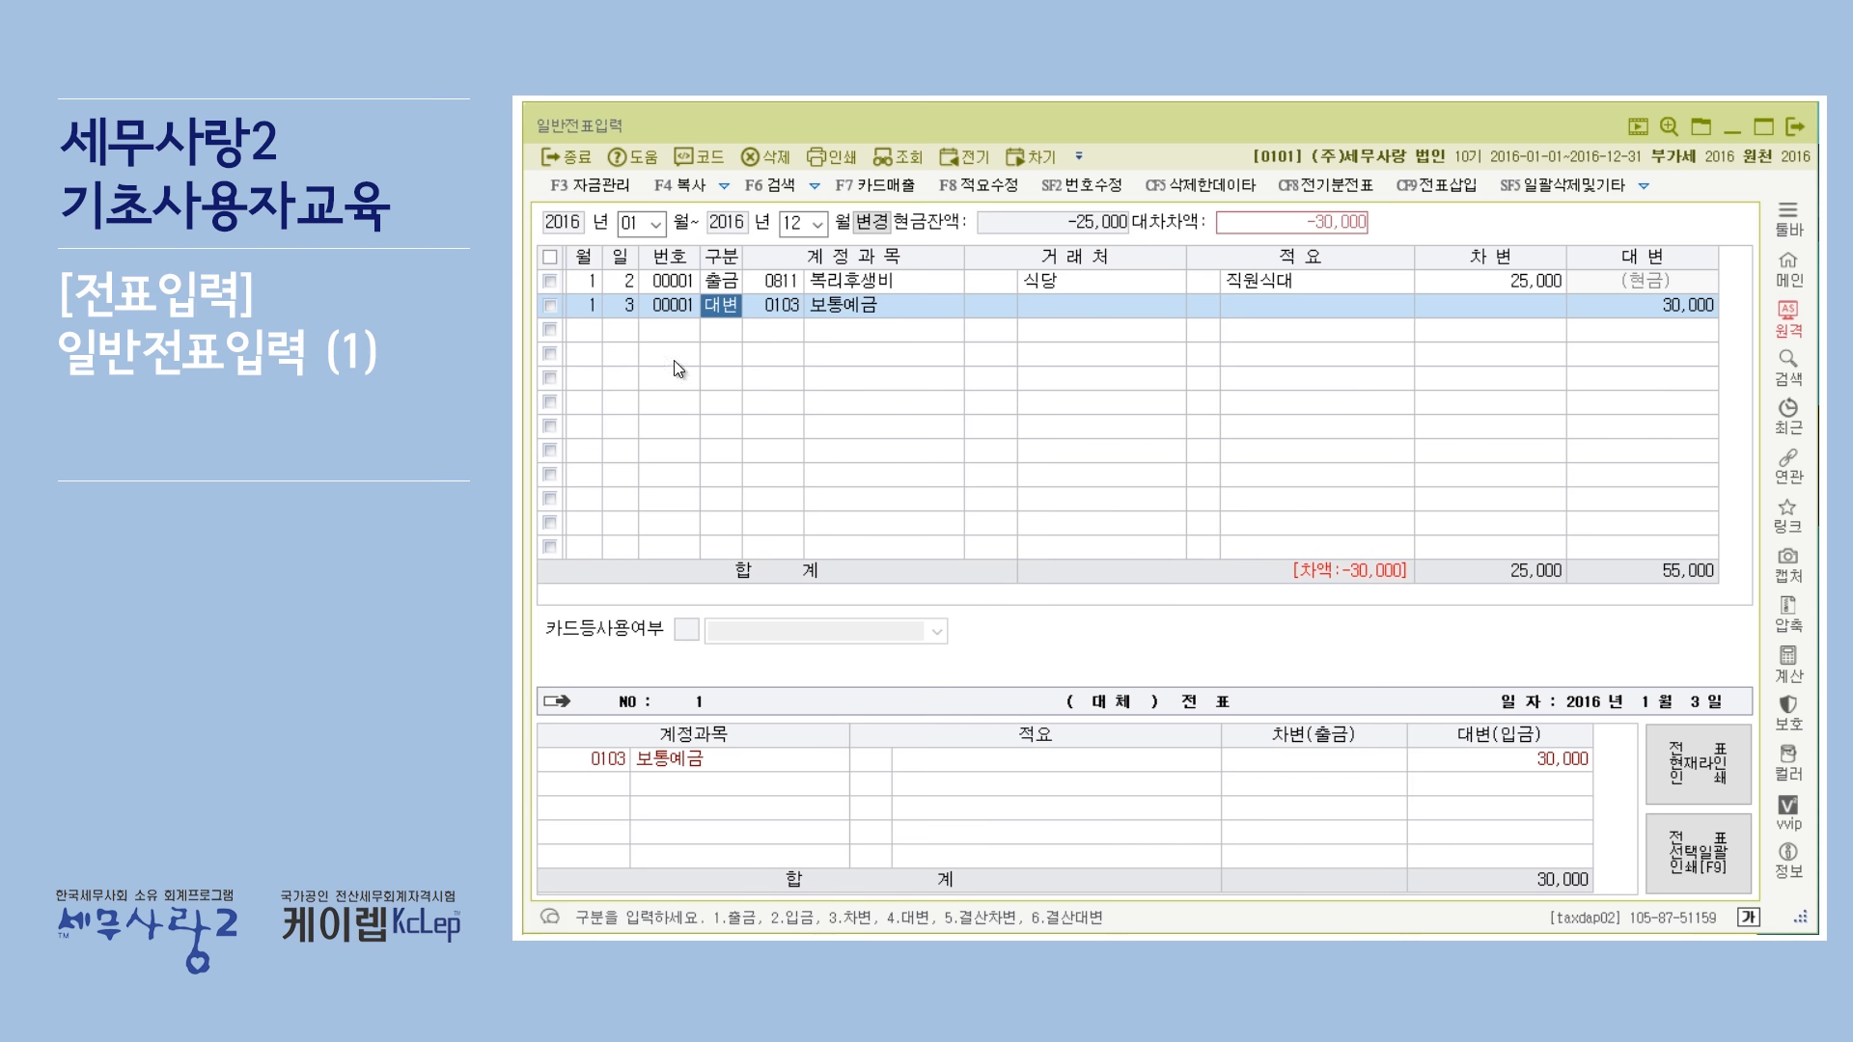
{"action": "type", "text": "2"}
{"action": "key", "text": "Return"}
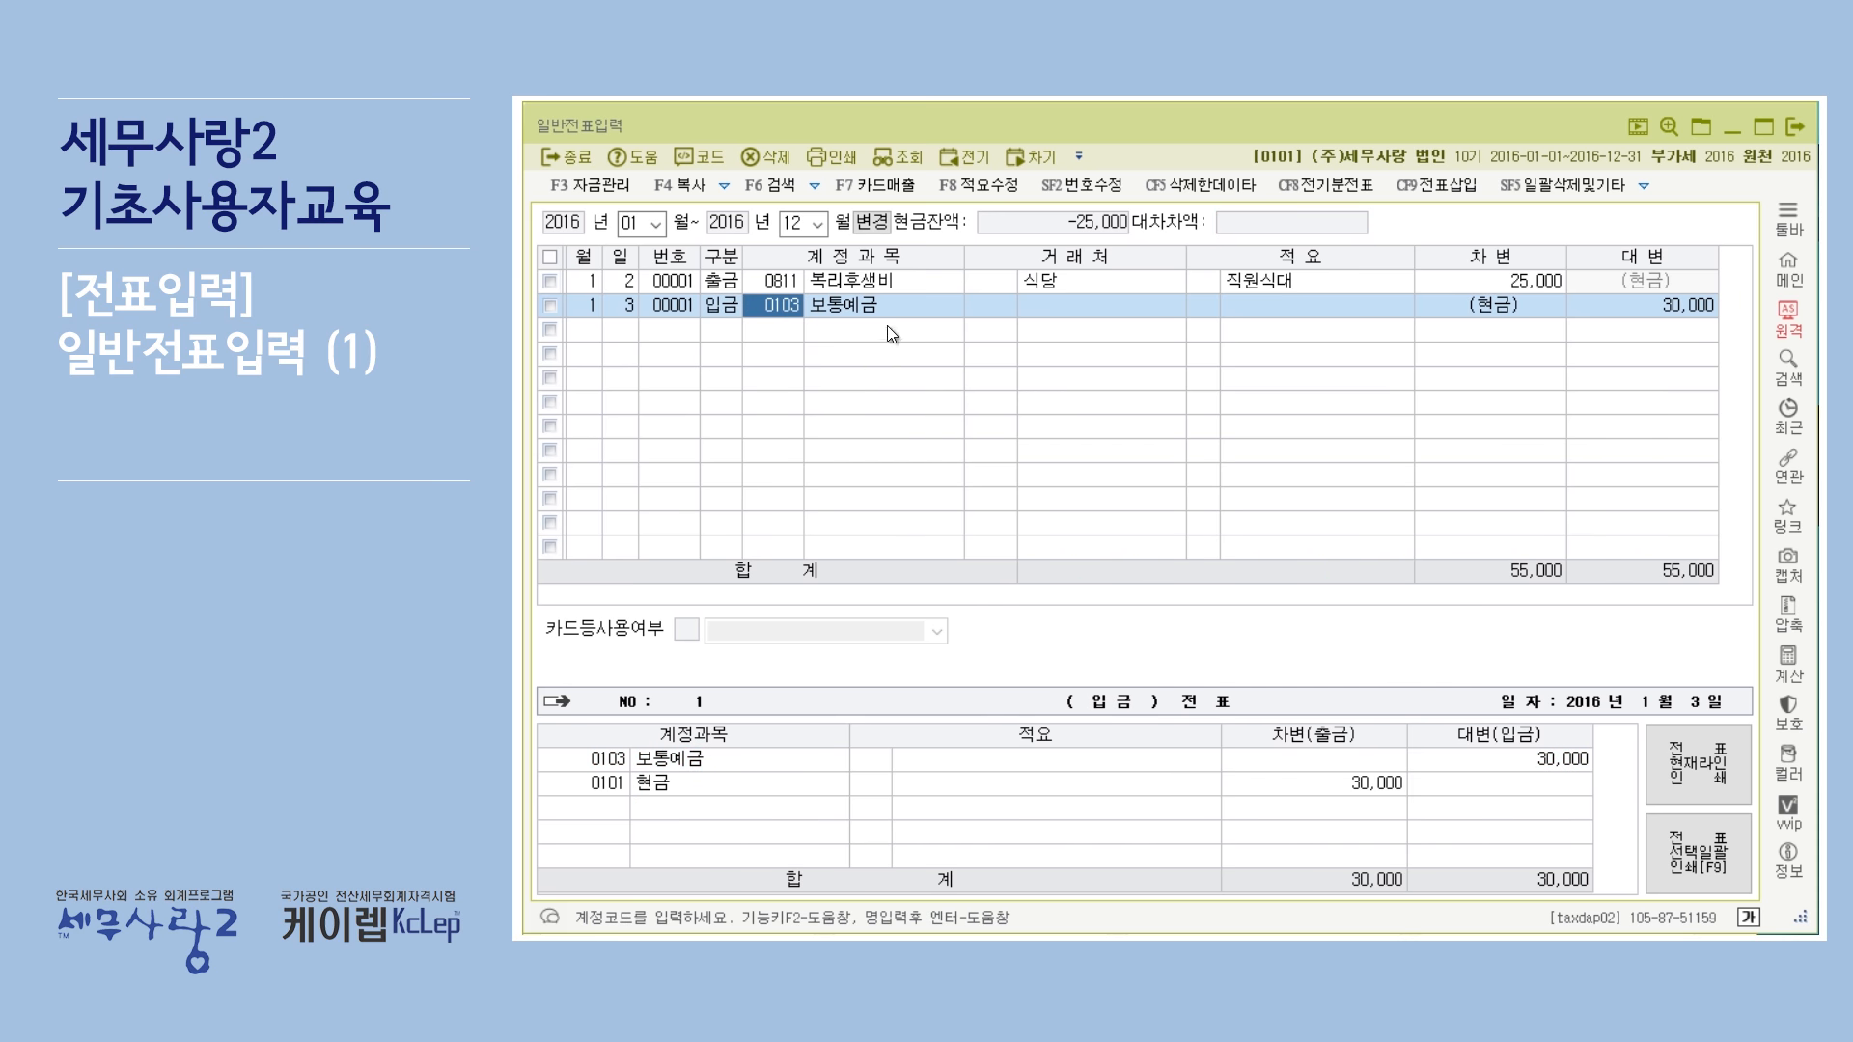
{"action": "left_click", "coordinate": [733, 305]}
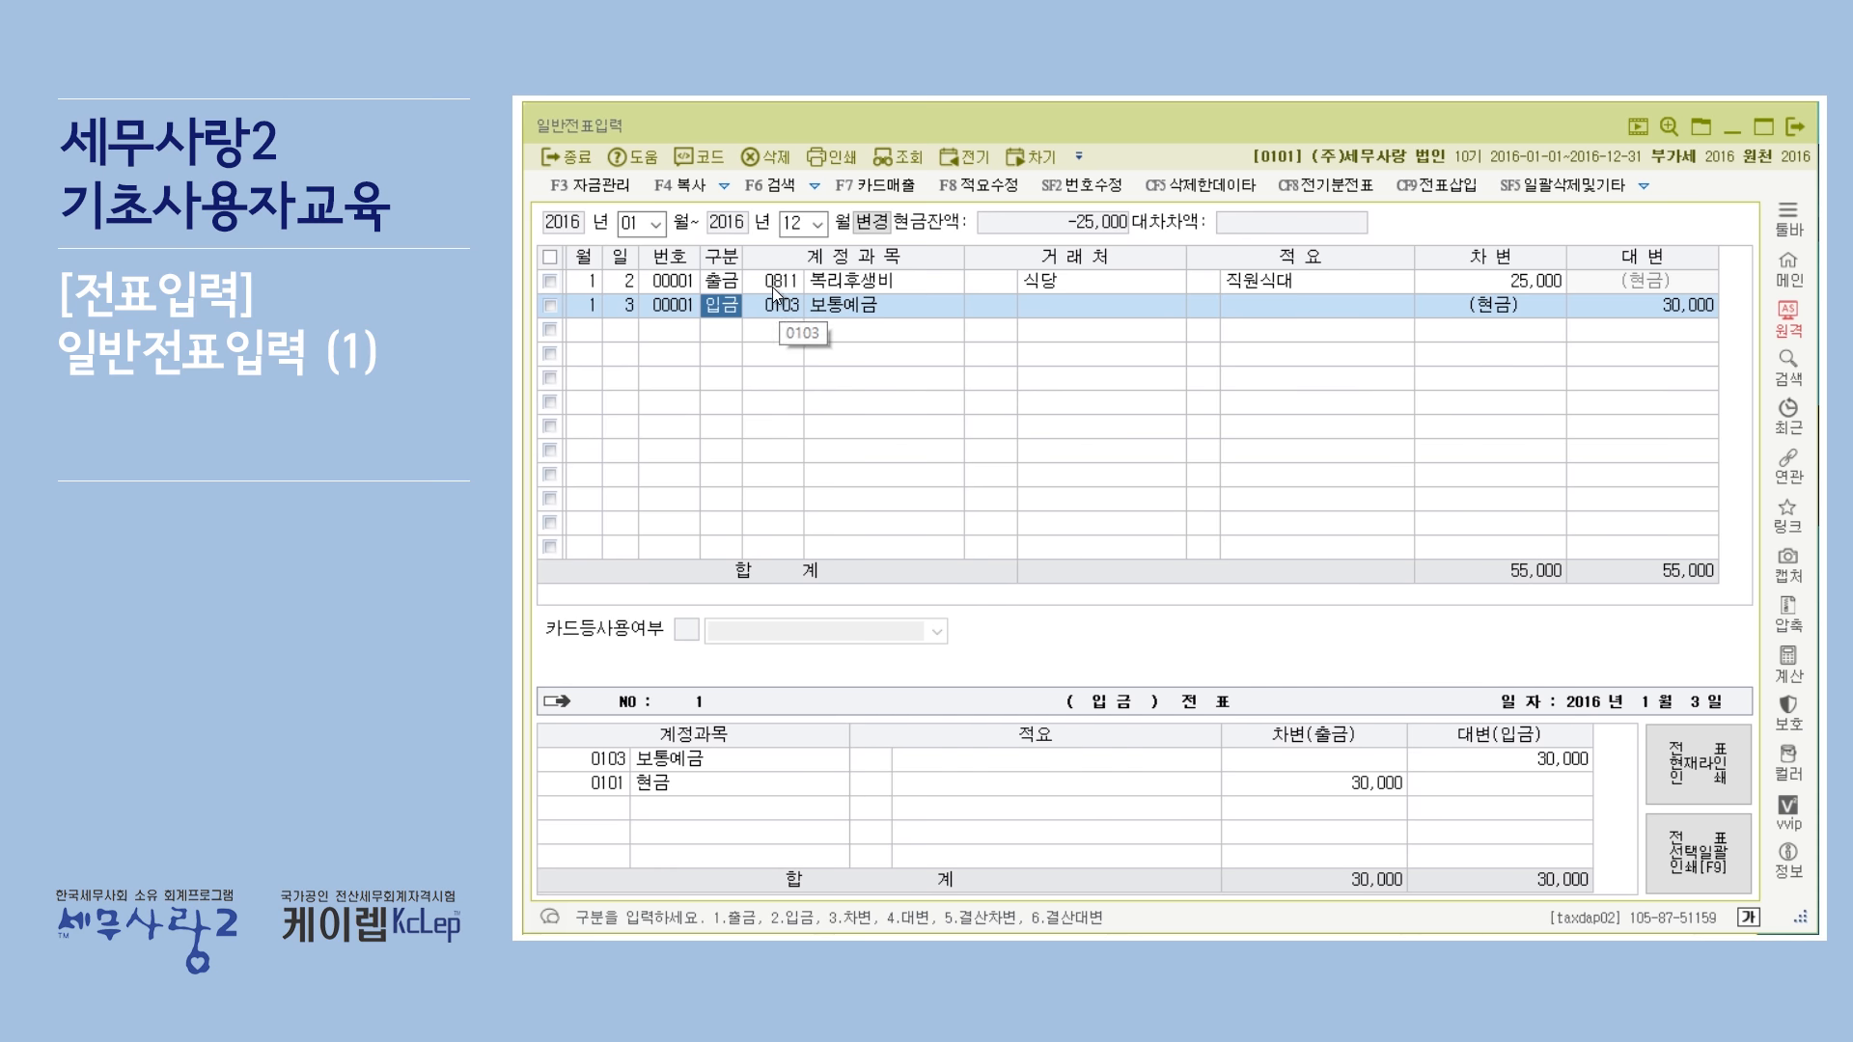
{"action": "key", "text": "Up"}
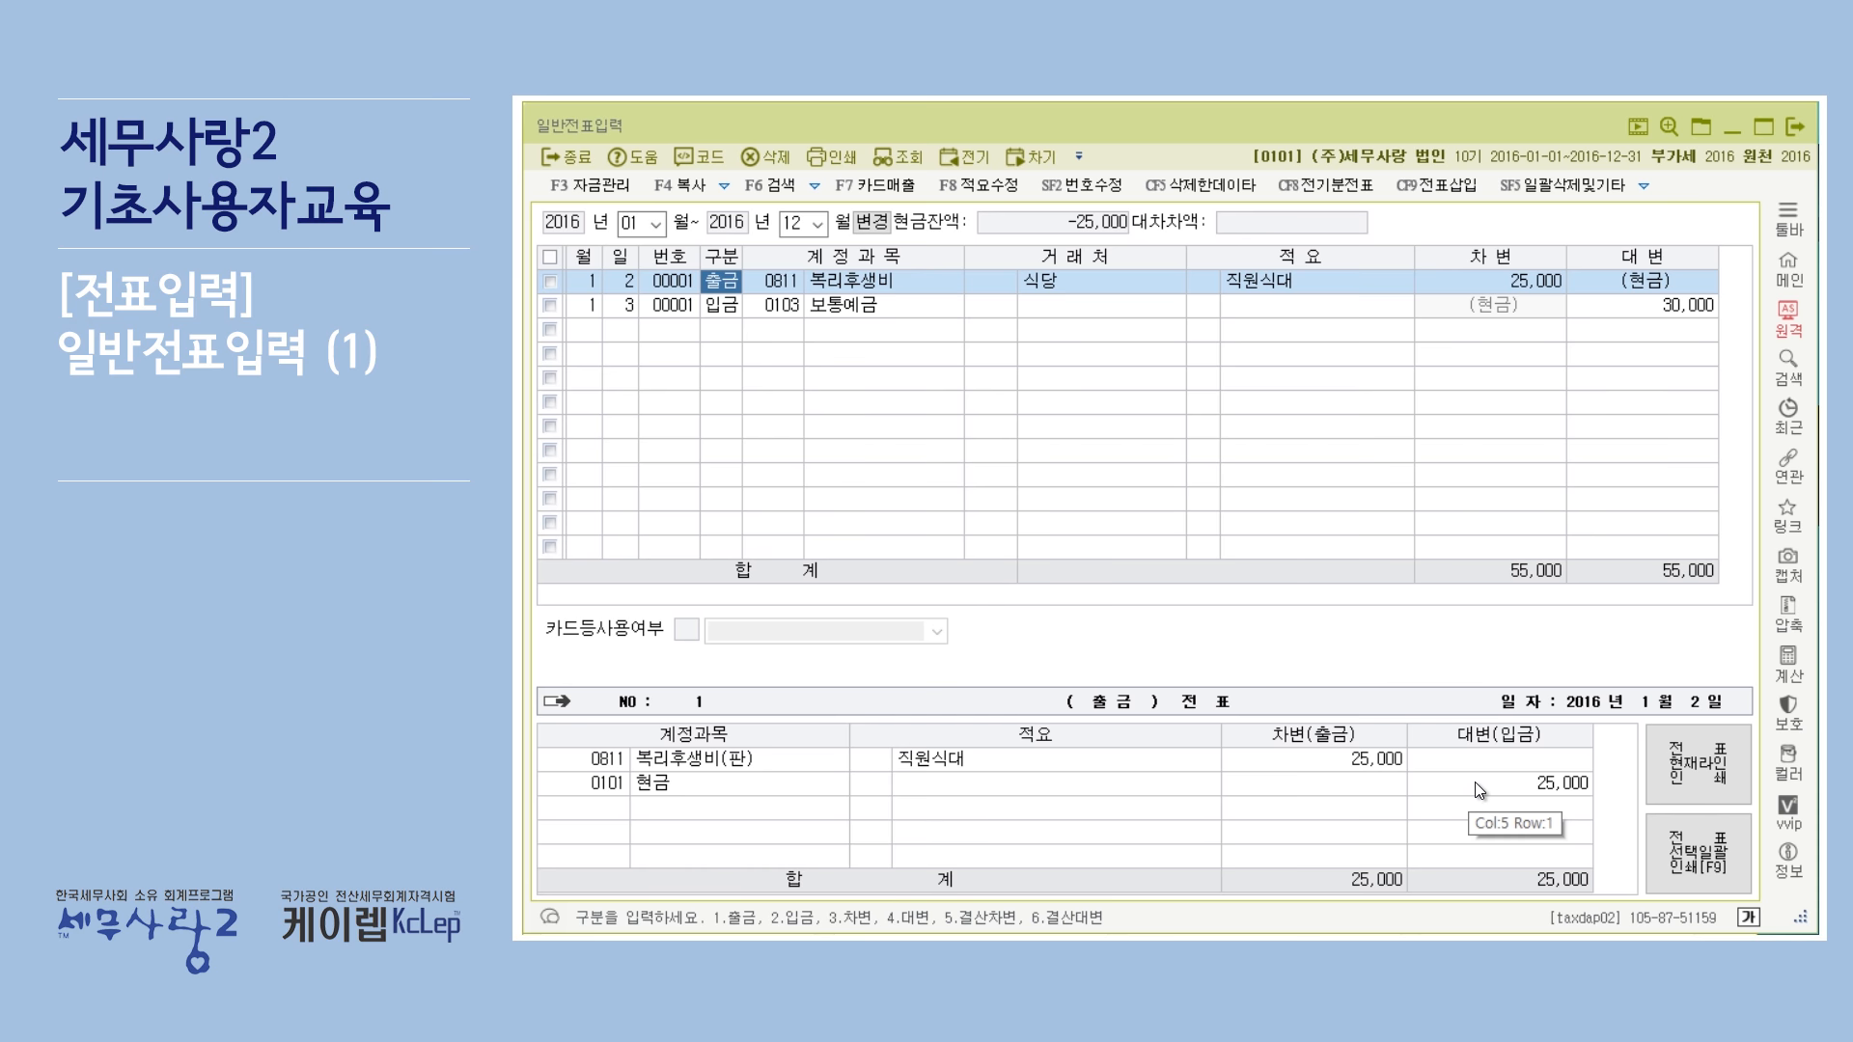
{"action": "left_click", "coordinate": [728, 307]}
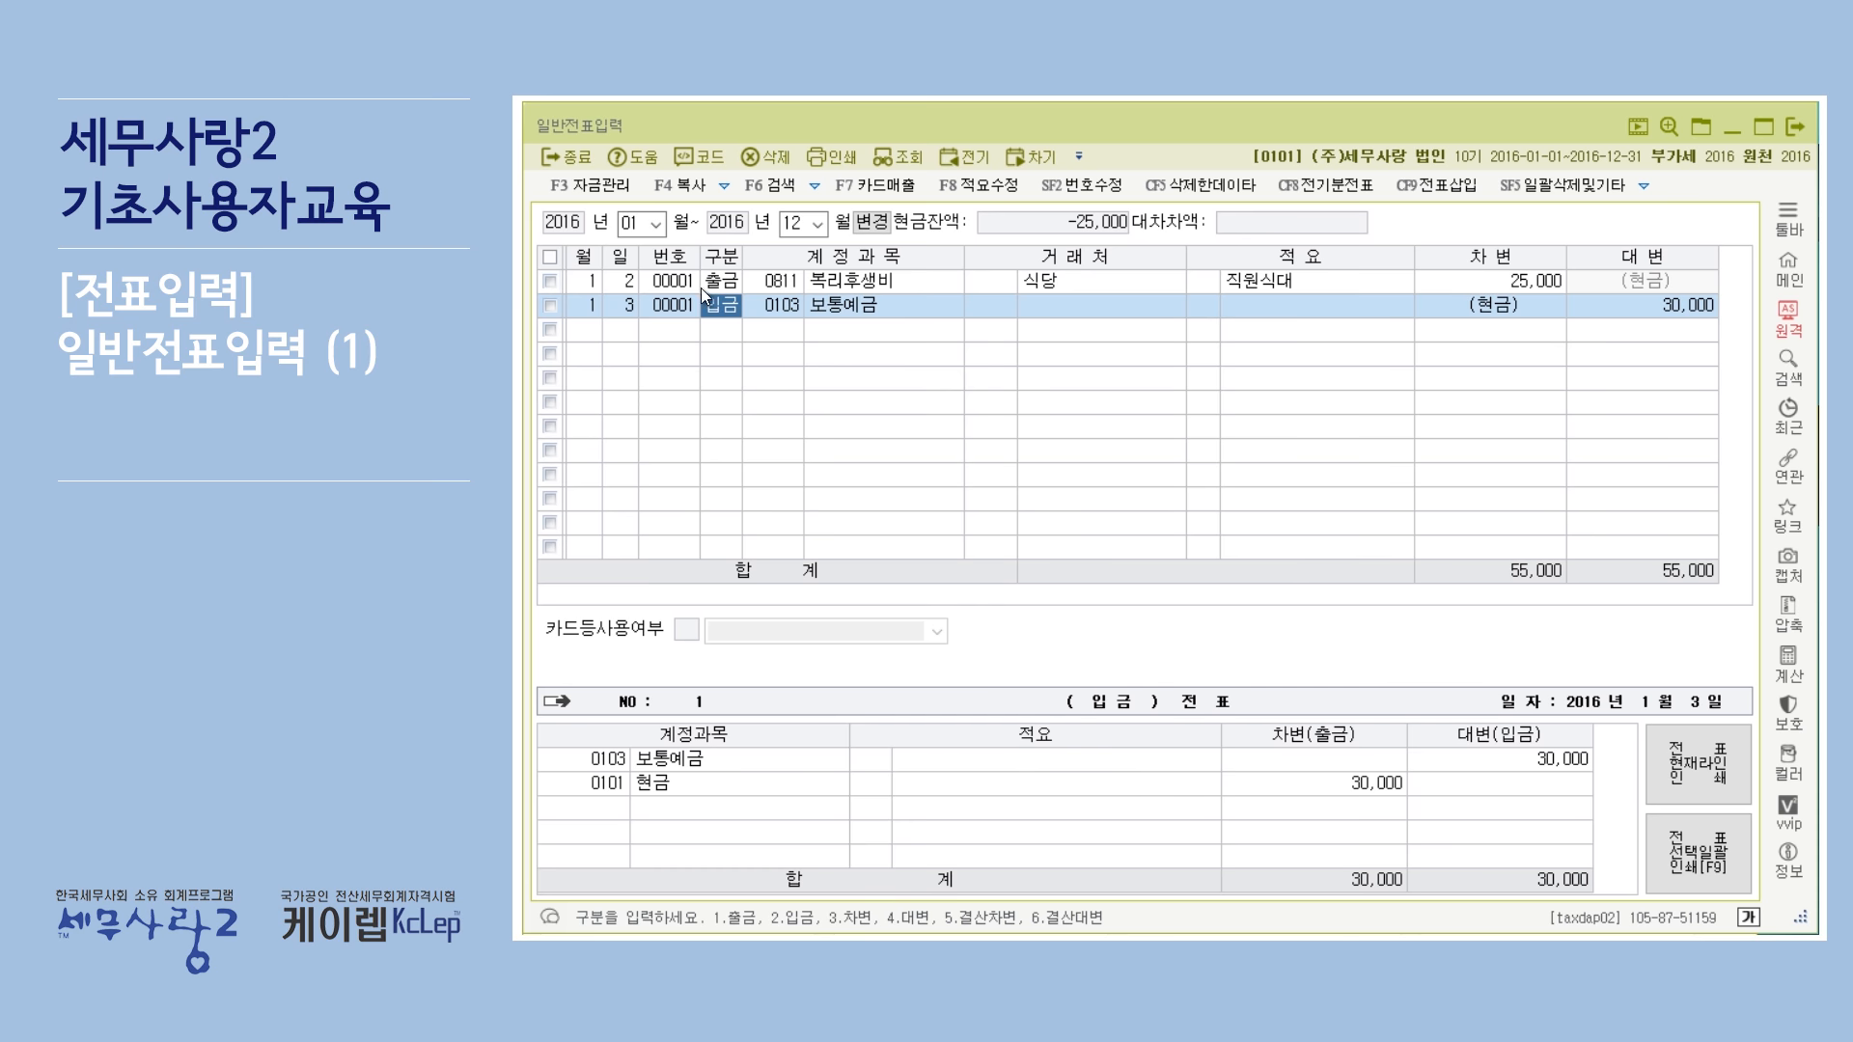
Start a new line dated day 4 with division 3, debit, and enter 소모품 as its account.
{"action": "left_click", "coordinate": [738, 281]}
{"action": "left_click", "coordinate": [583, 330]}
{"action": "type", "text": "4"}
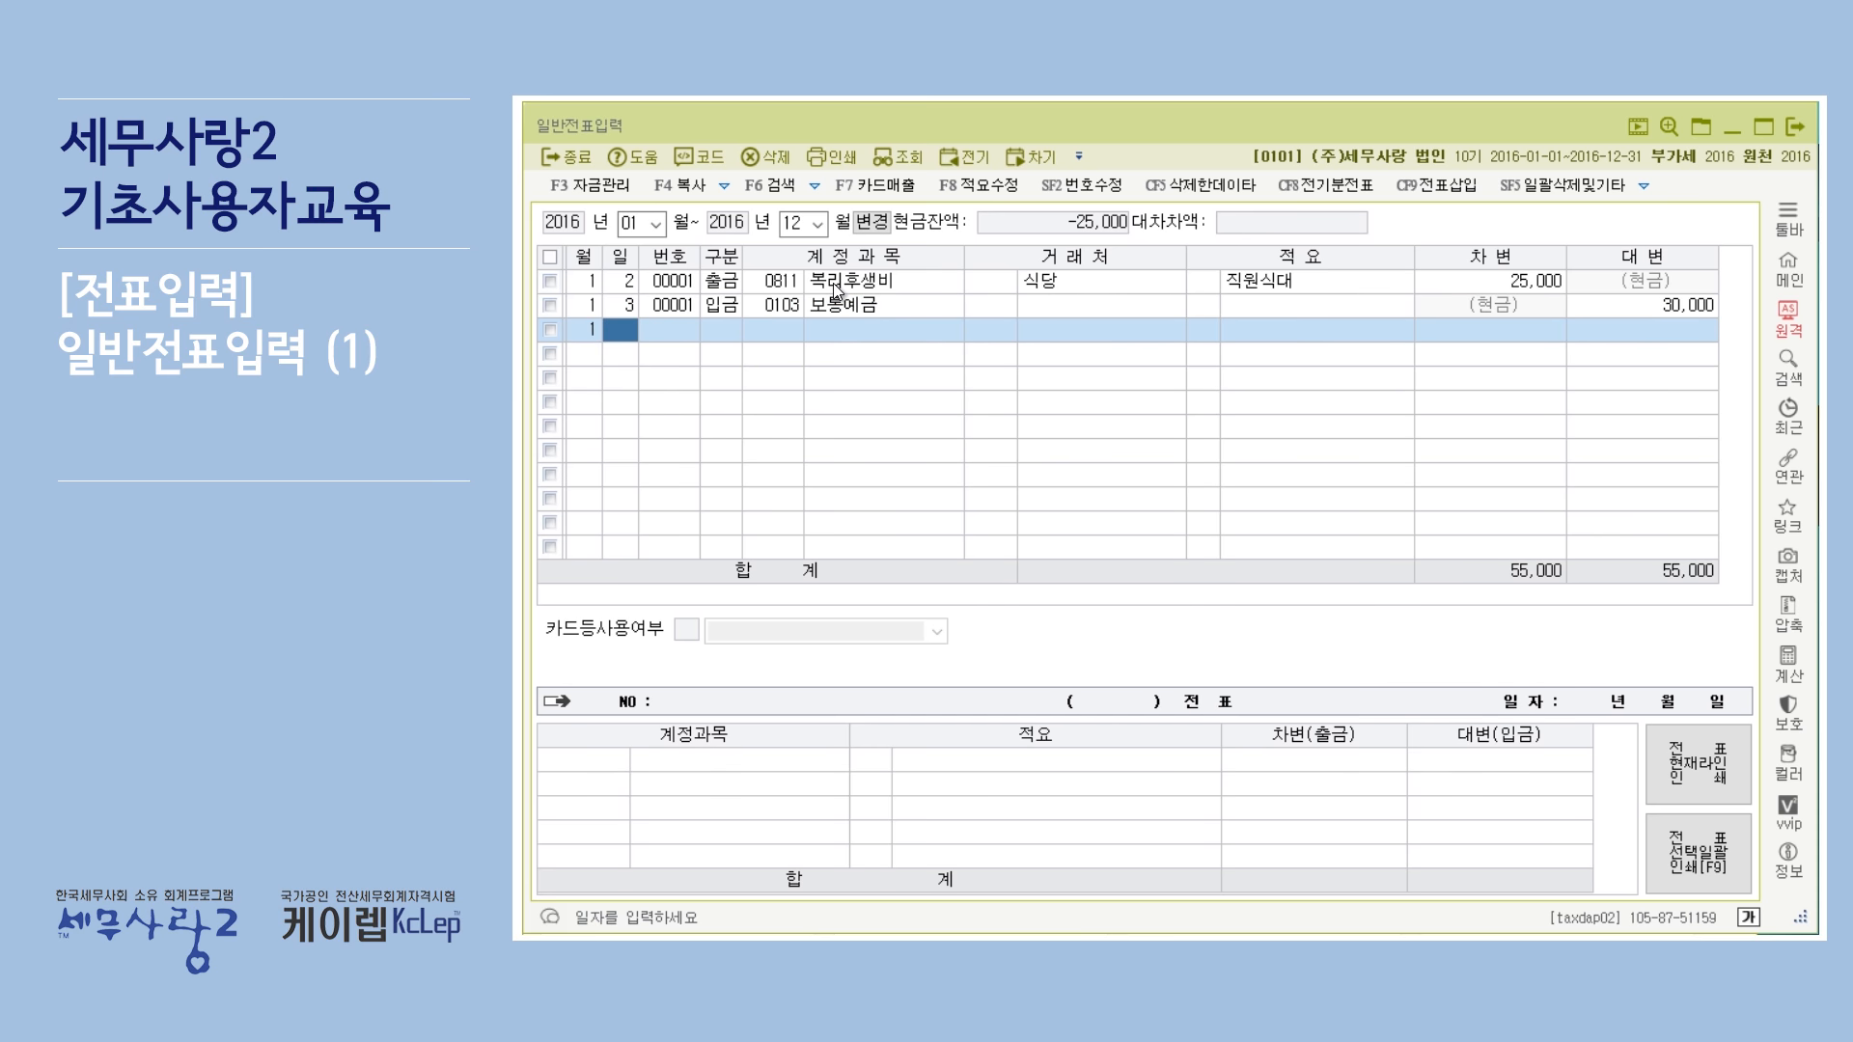
{"action": "key", "text": "Return"}
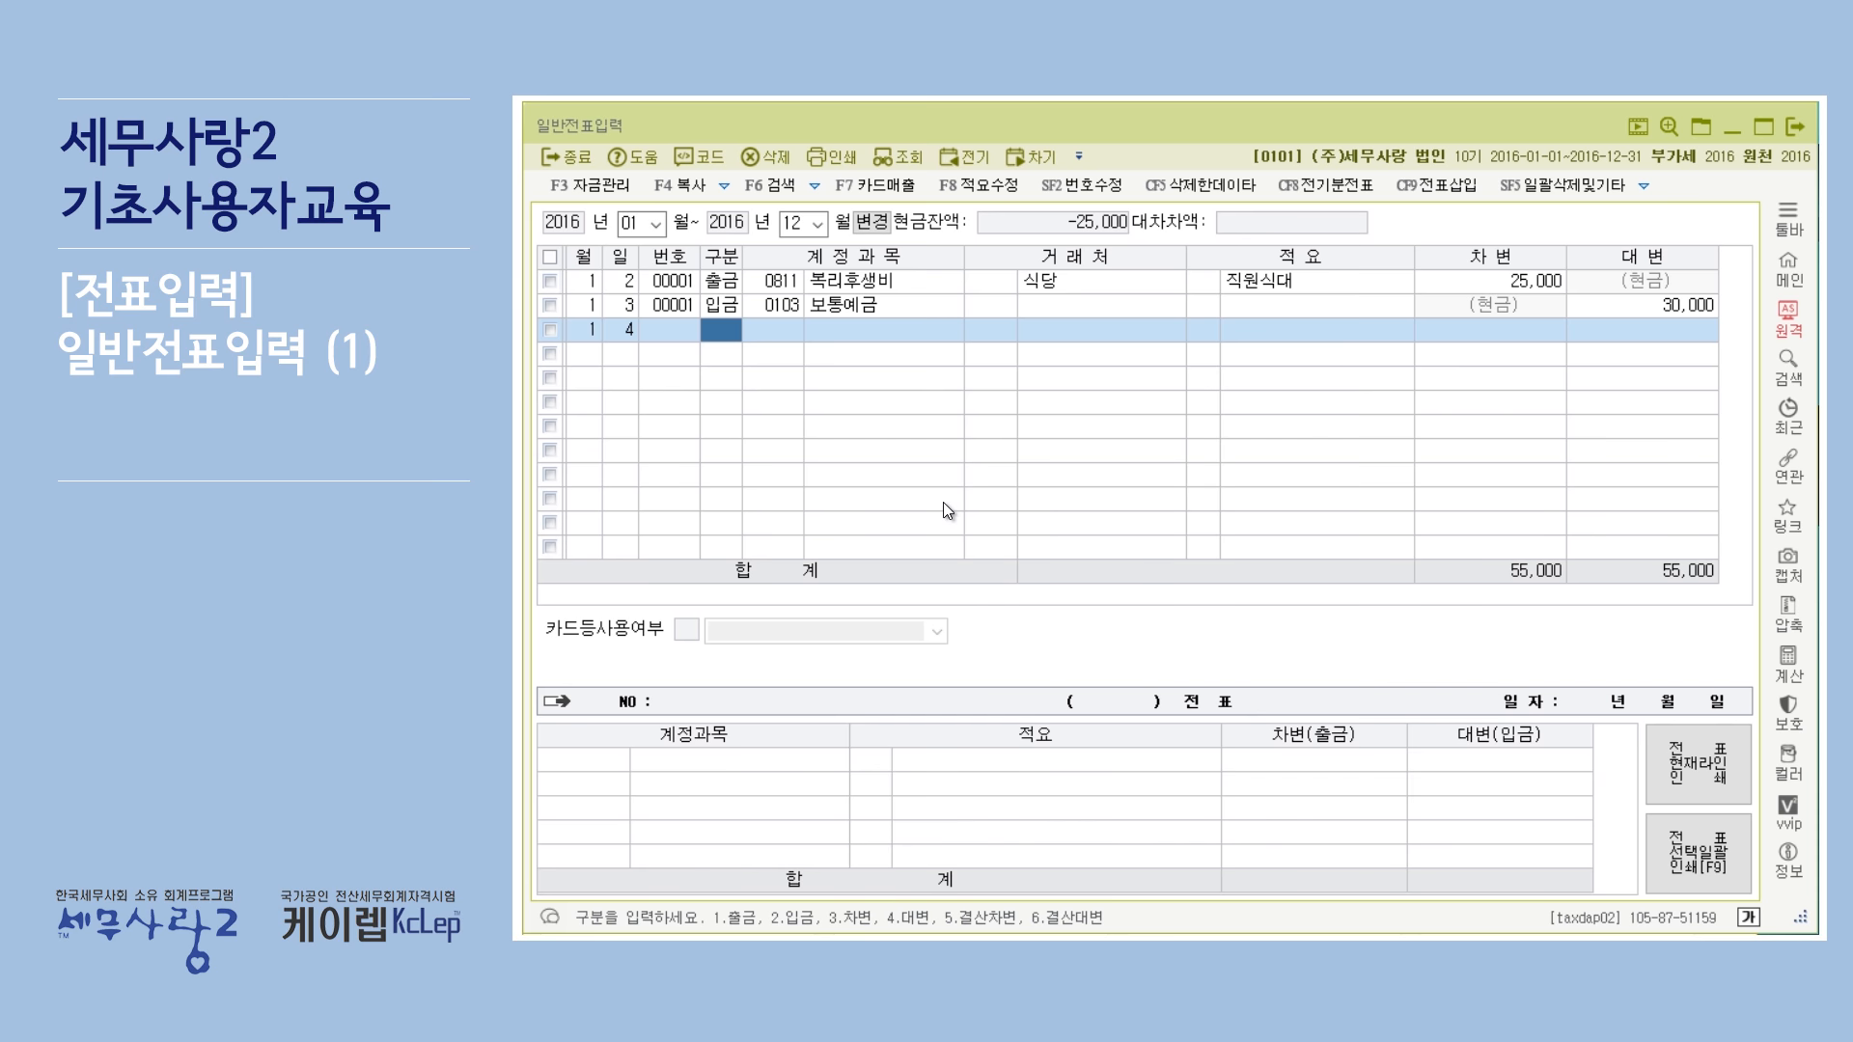
{"action": "type", "text": "3"}
{"action": "key", "text": "Return"}
{"action": "type", "text": "소모품"}
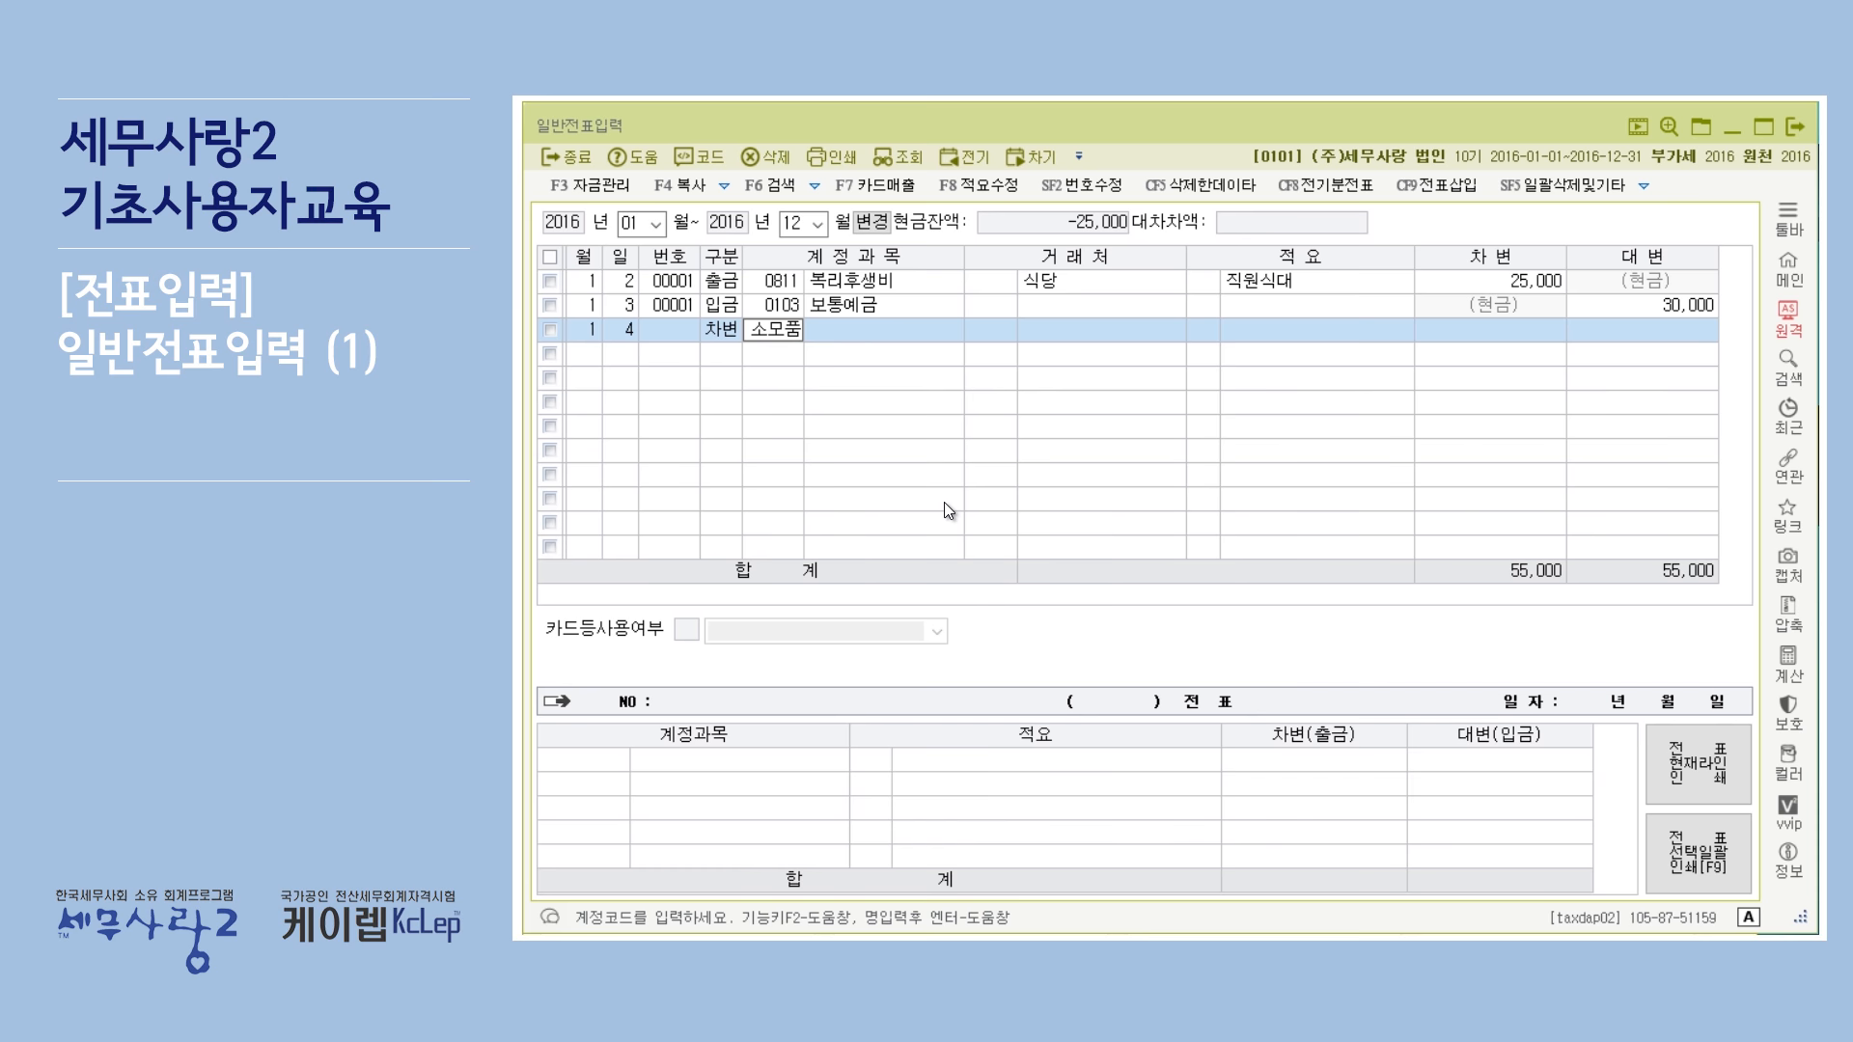
{"action": "key", "text": "Return"}
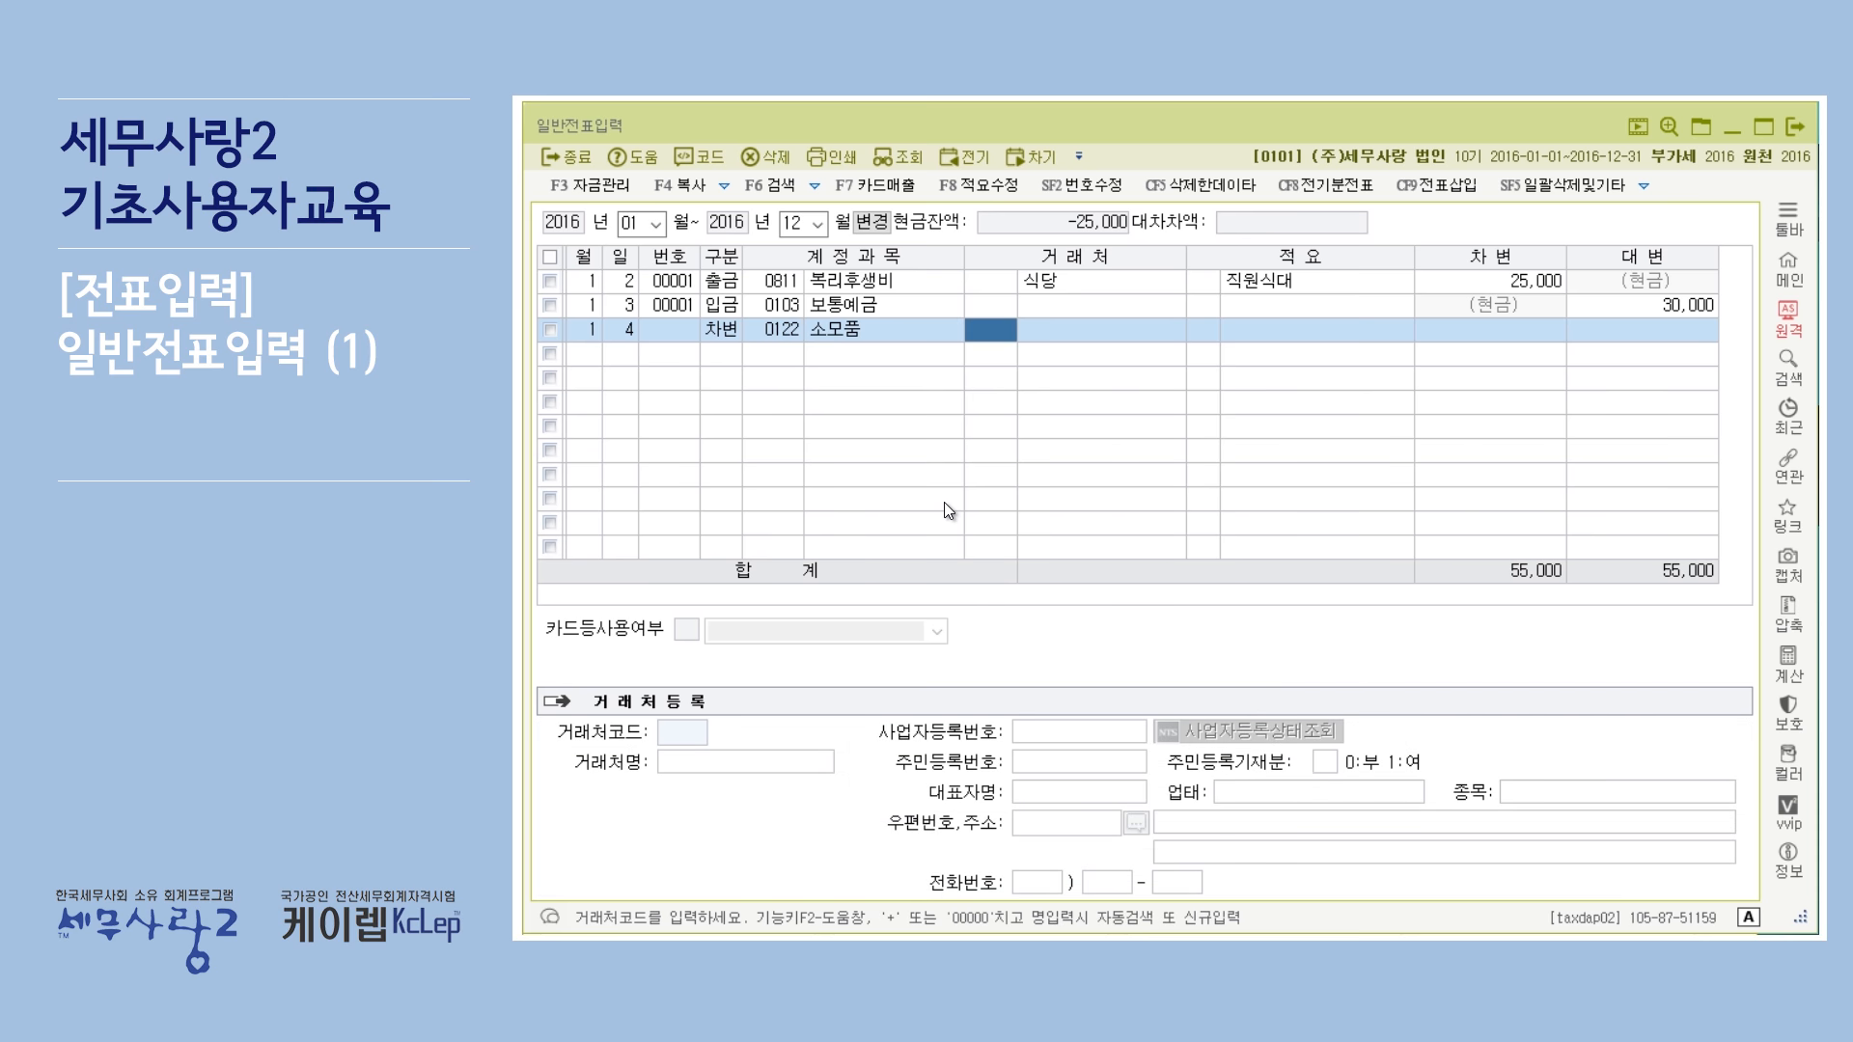
Search the account code help for 소모품비 and pick 0830 소모품비 (판매관리비).
{"action": "left_click", "coordinate": [784, 332]}
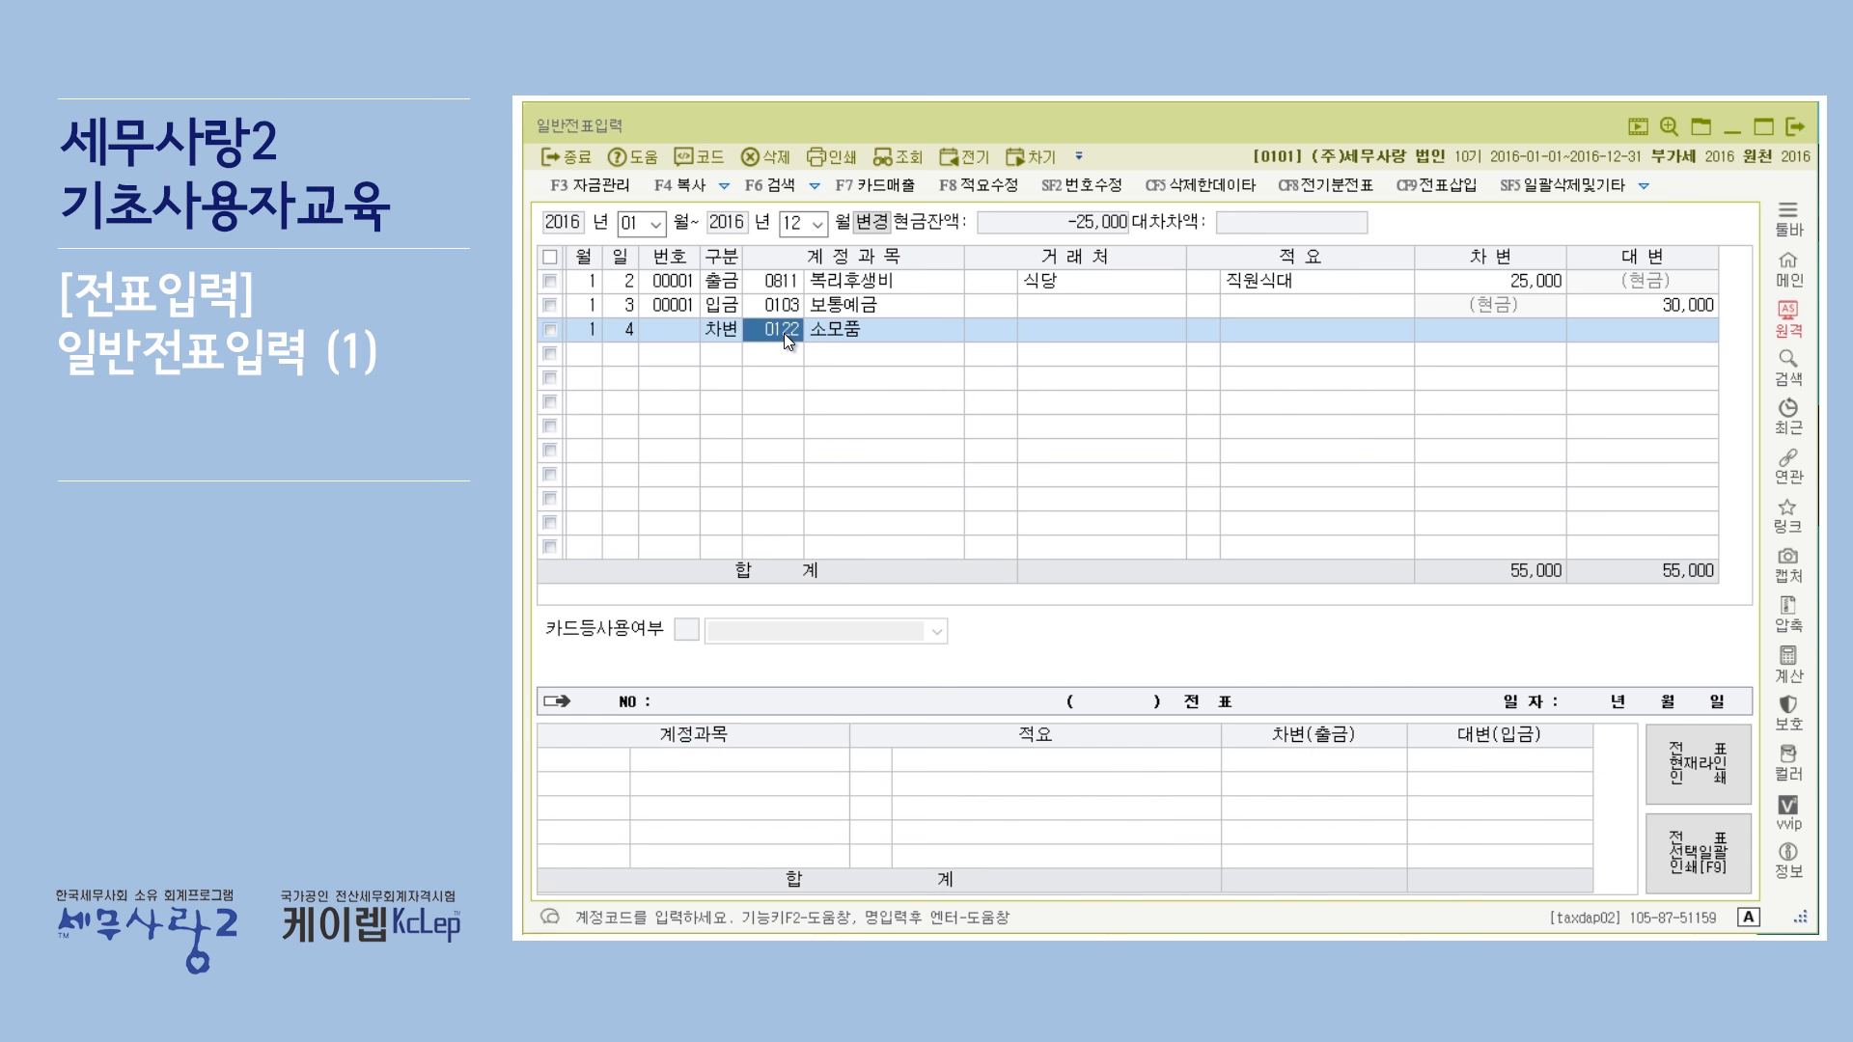
{"action": "key", "text": "F2"}
{"action": "type", "text": "소ㅁ"}
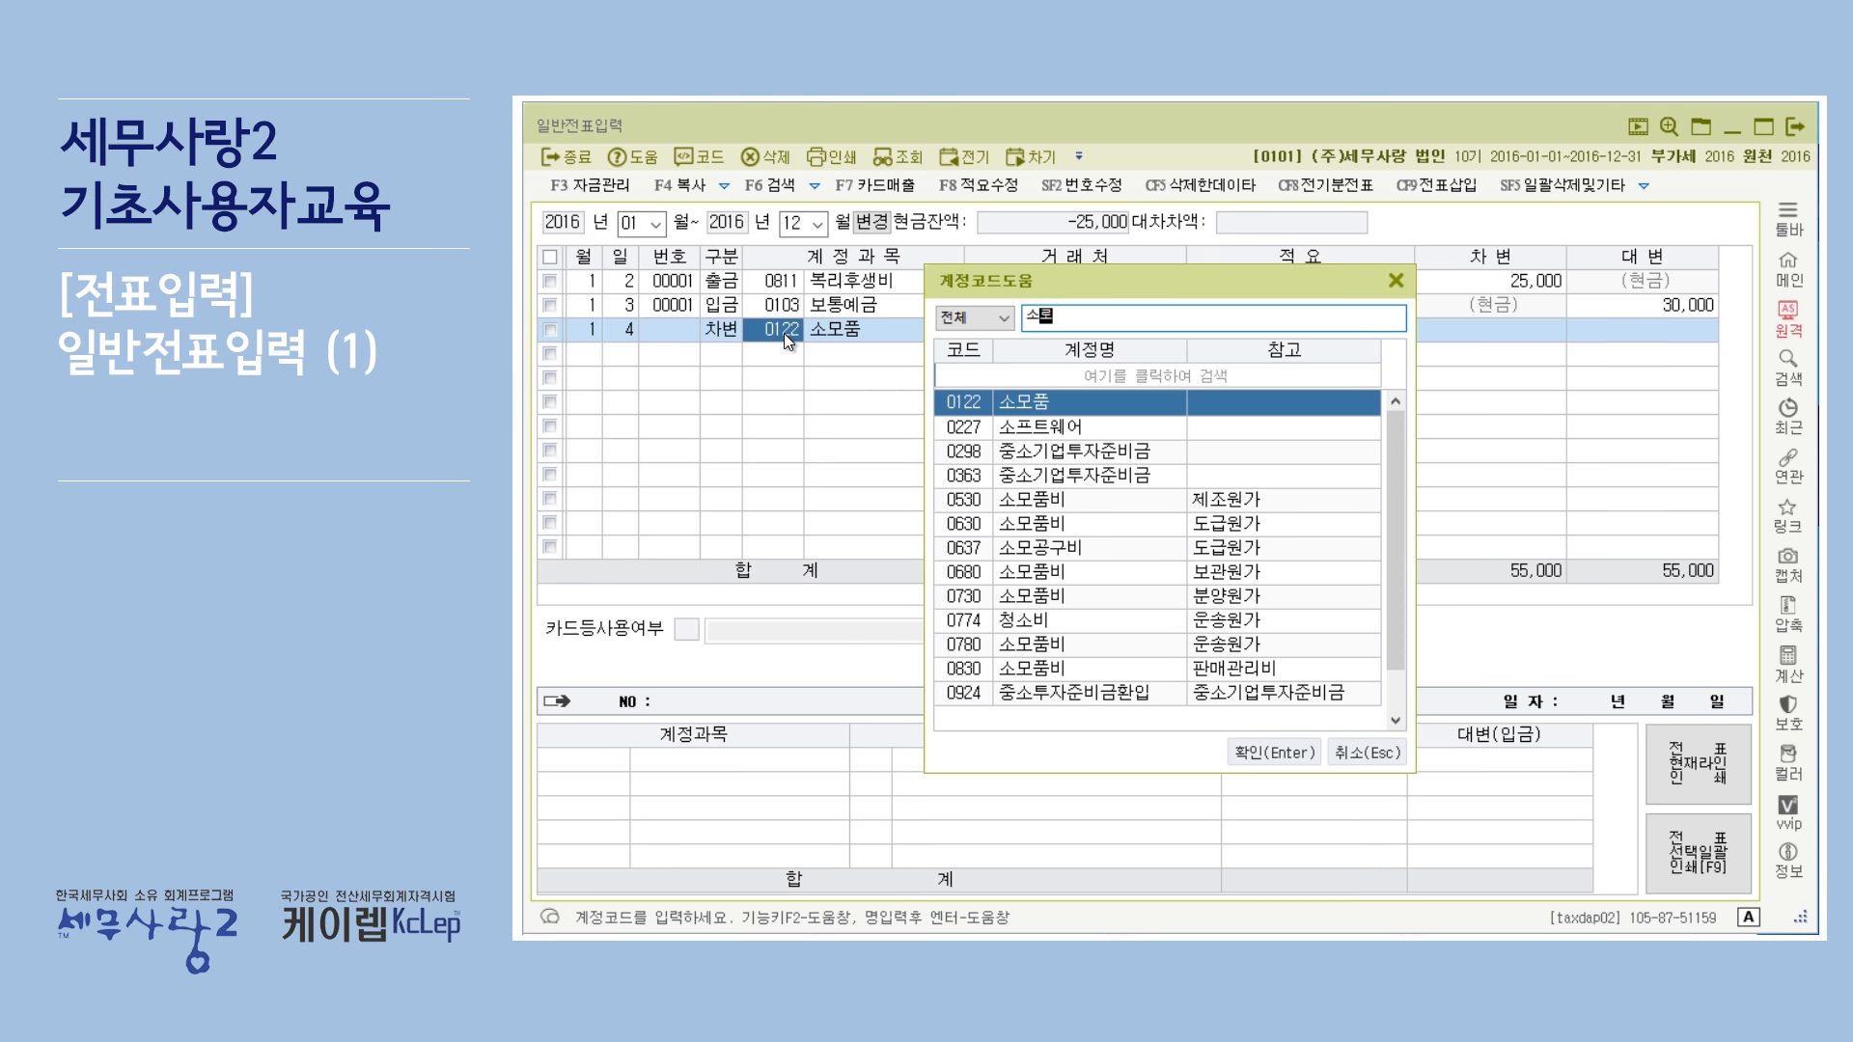
{"action": "type", "text": "ㅗ"}
{"action": "type", "text": "품비"}
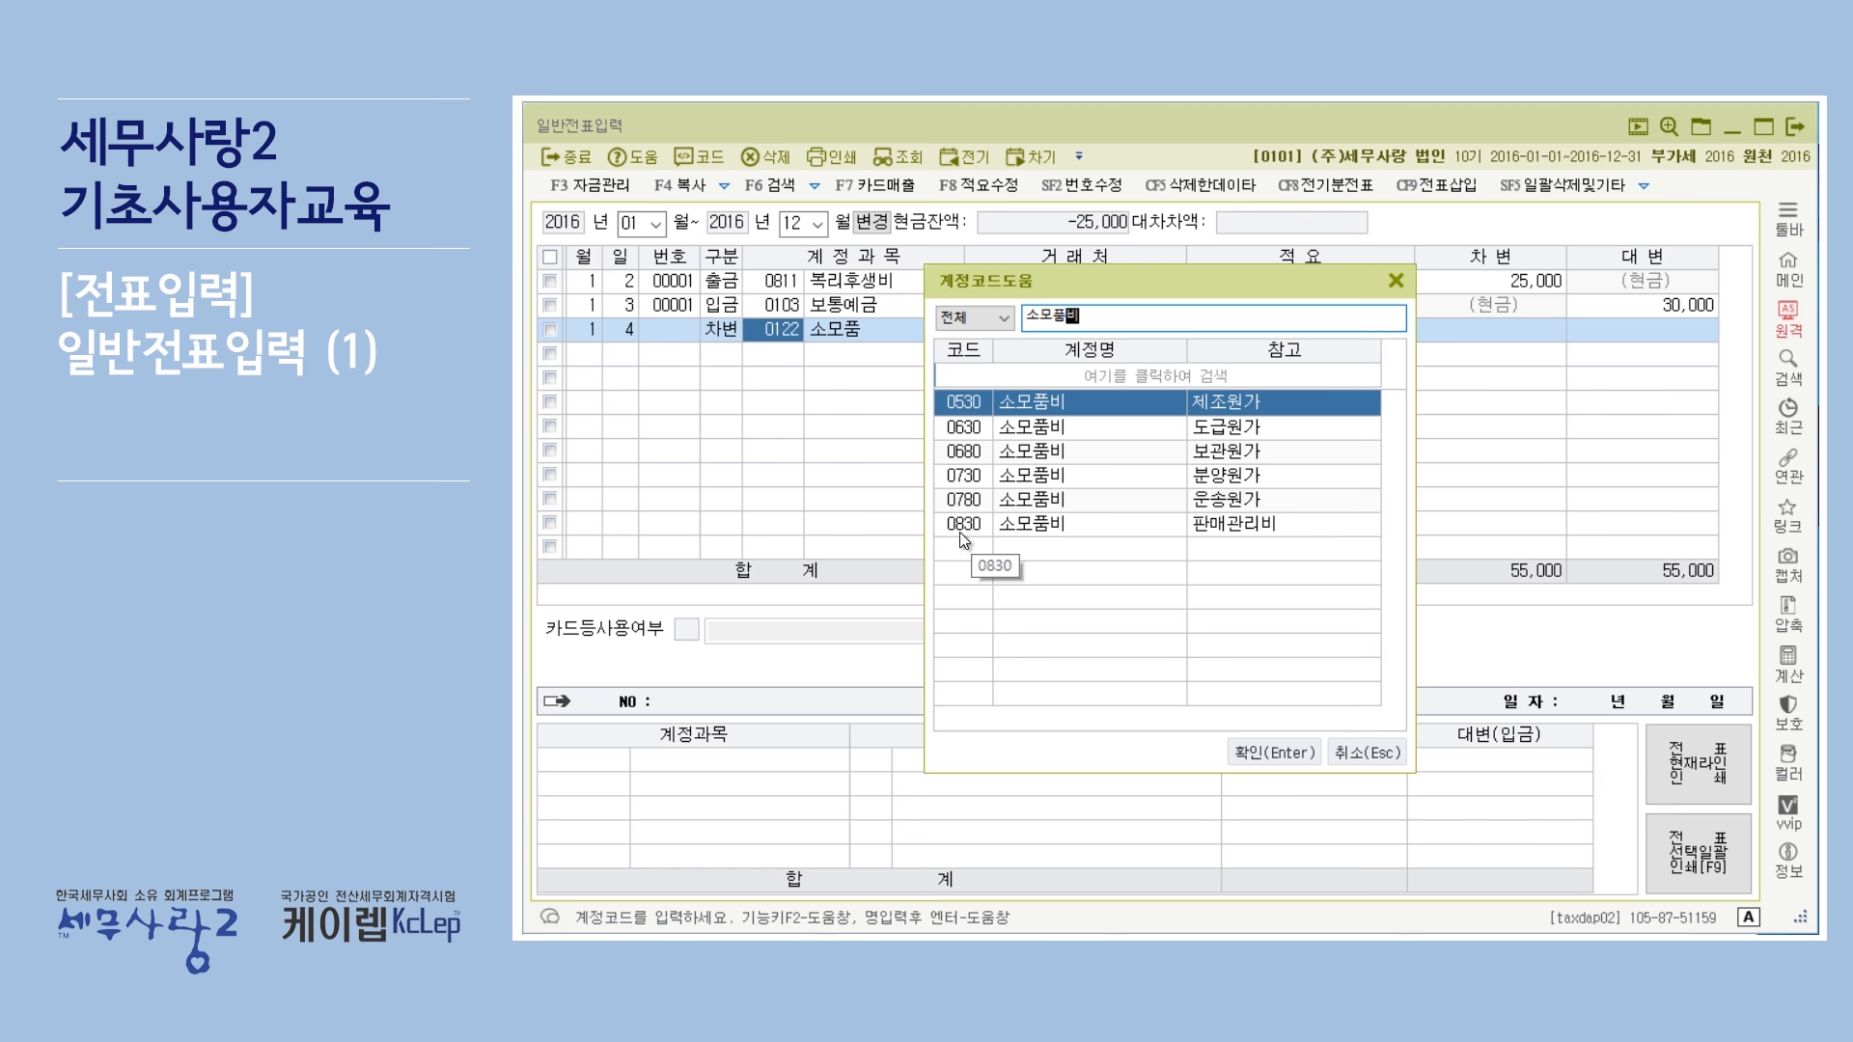
{"action": "left_click", "coordinate": [1074, 528]}
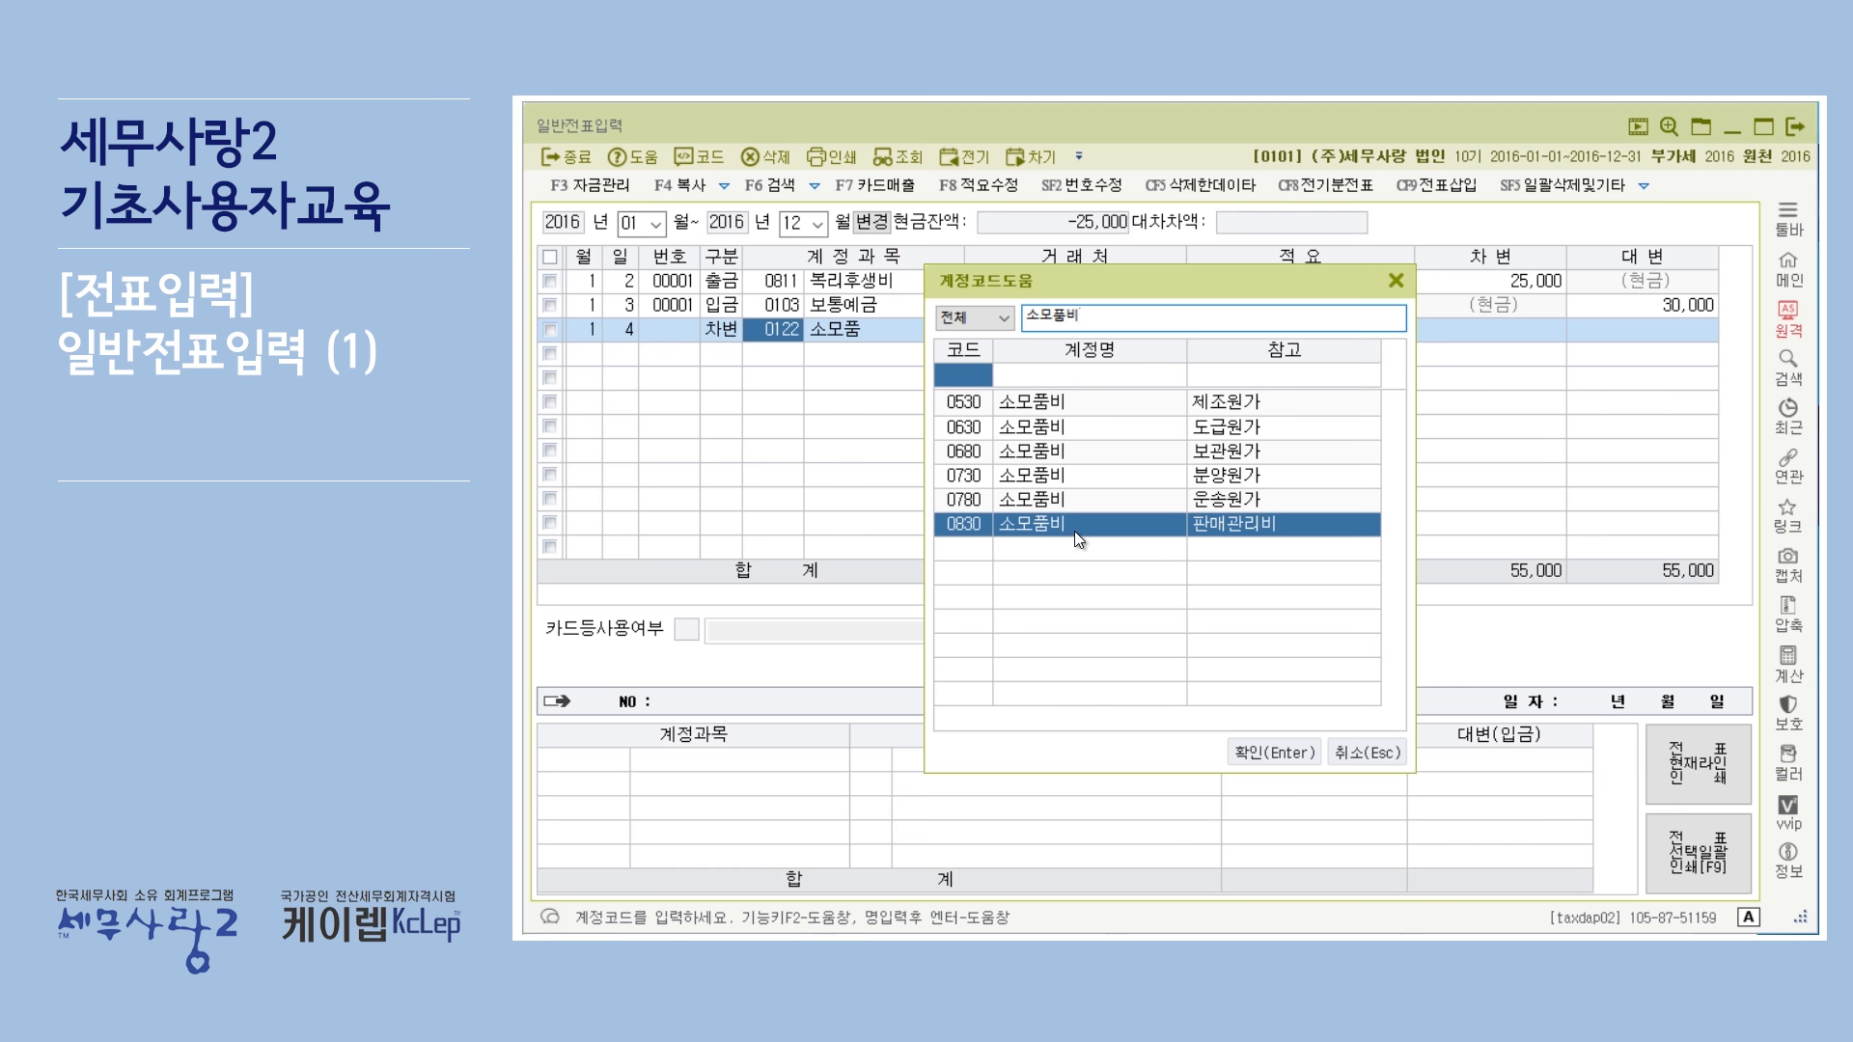
{"action": "left_click", "coordinate": [1294, 751]}
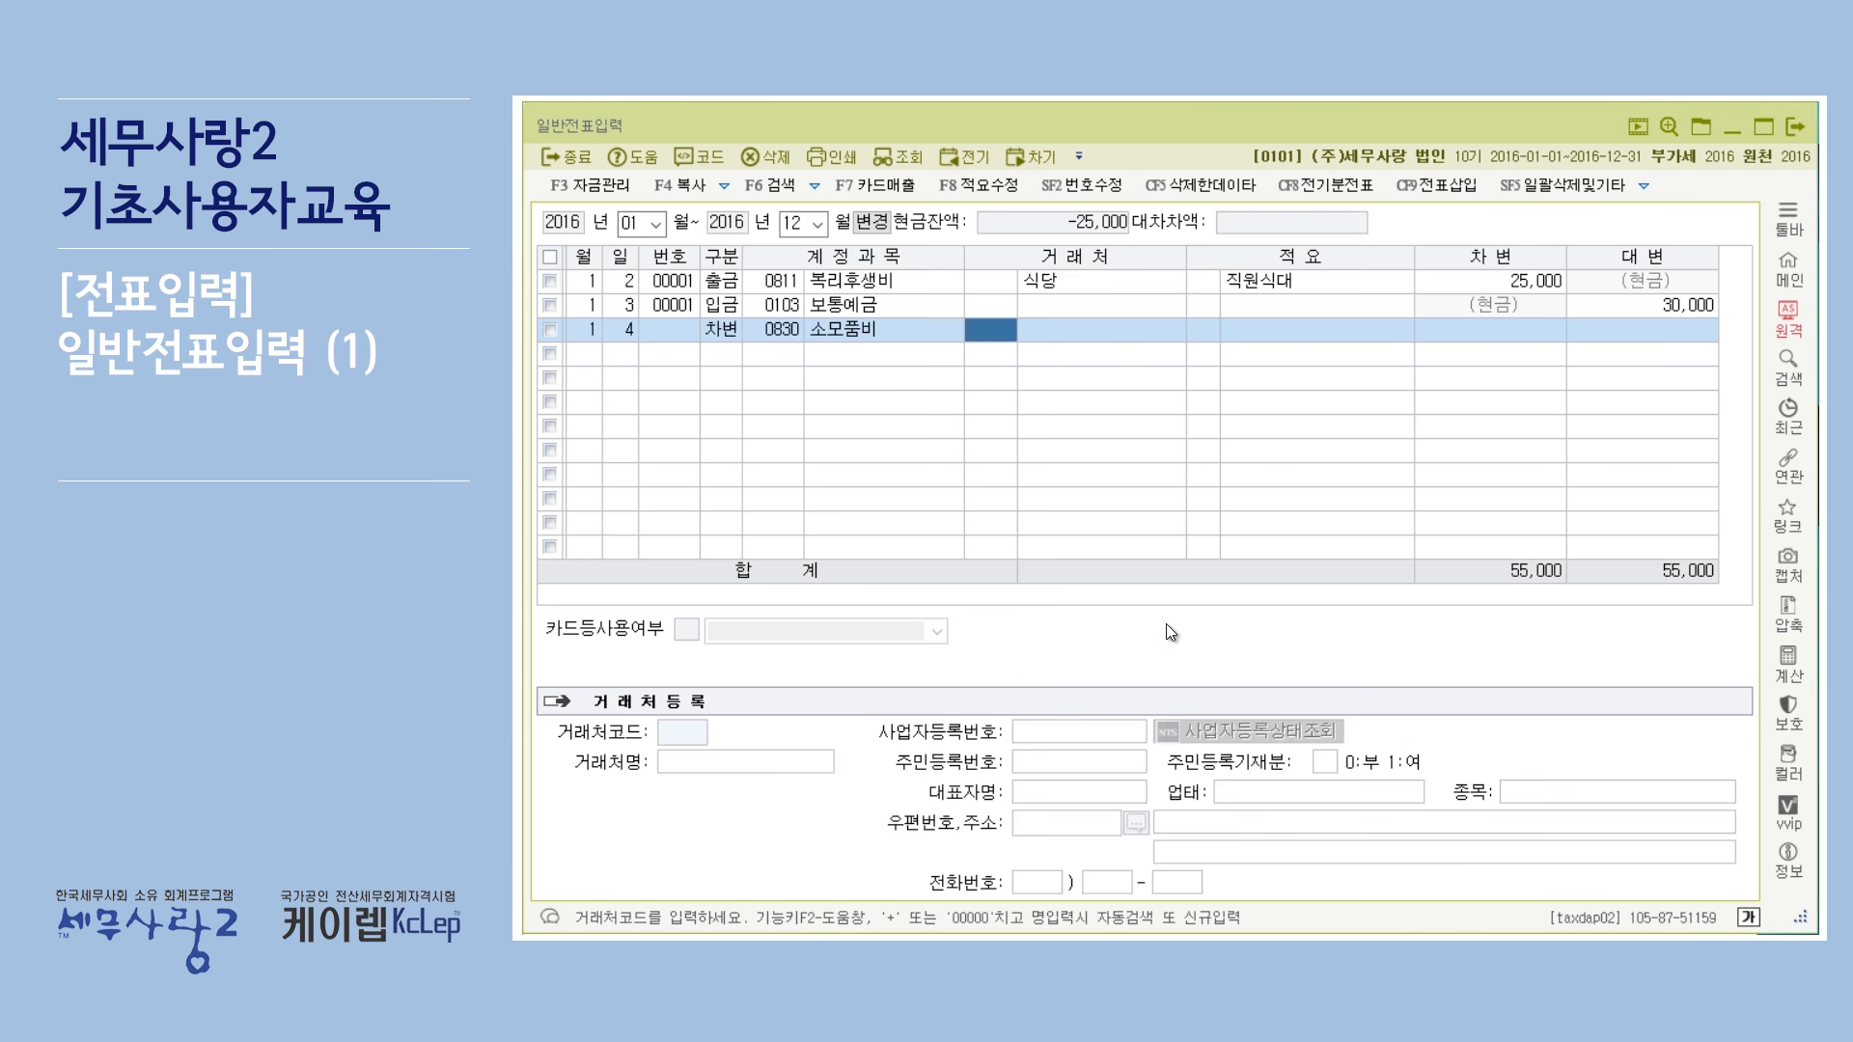
Re-enter the line's account as 소모품.
{"action": "left_click", "coordinate": [789, 332]}
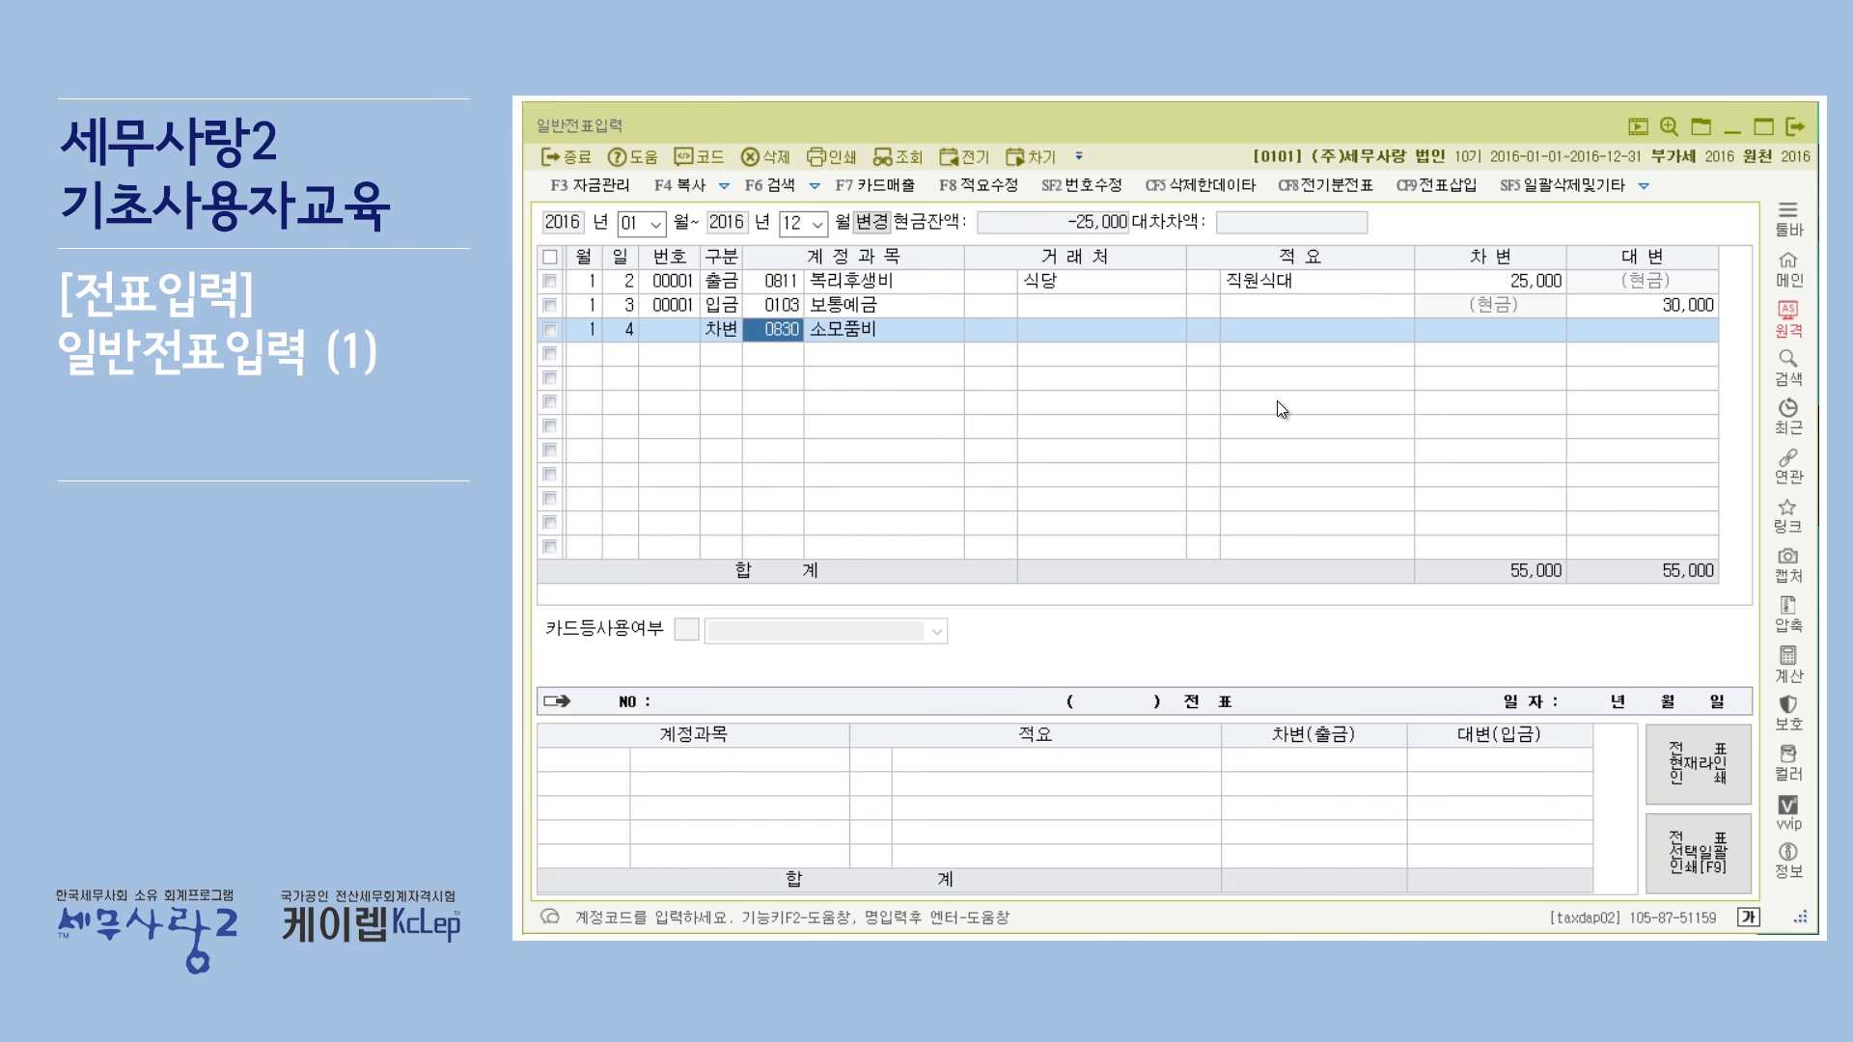
{"action": "type", "text": "소모품"}
{"action": "key", "text": "Return"}
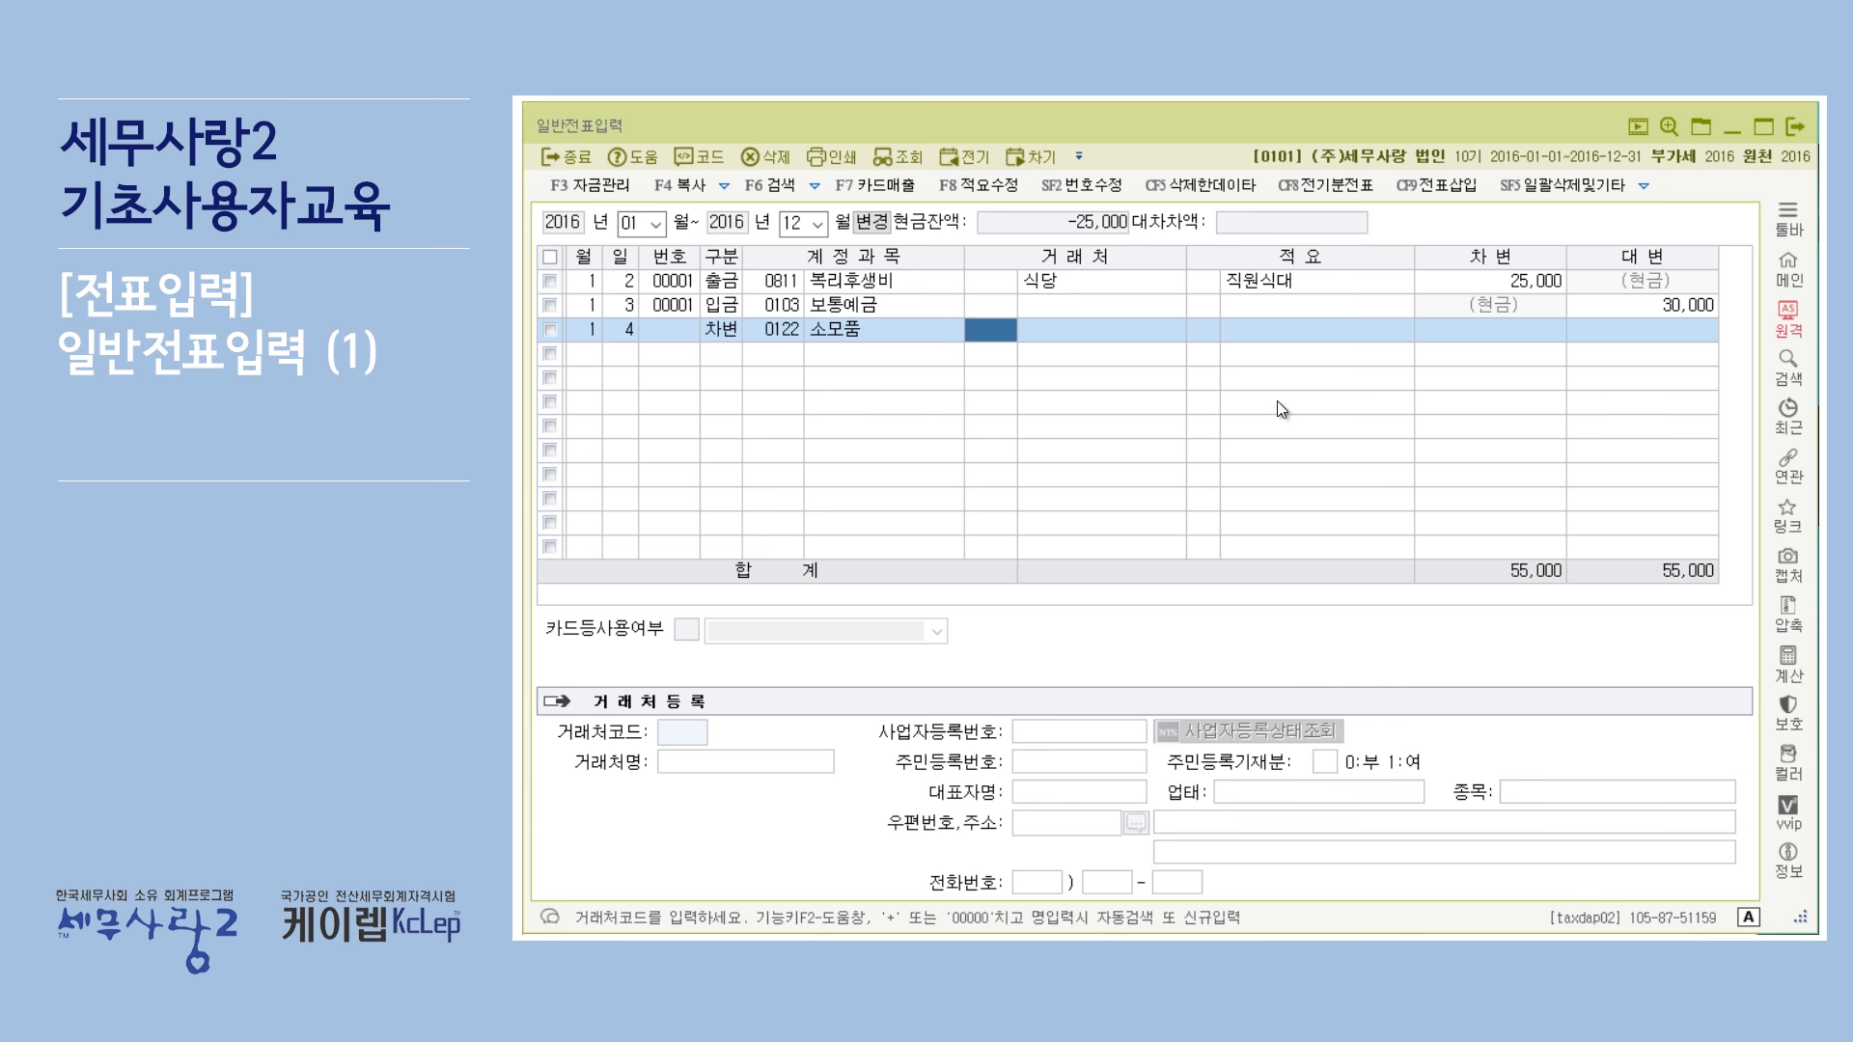
Search the account code help for 소모품 and choose the 소모품비 account 0830 instead.
{"action": "left_click", "coordinate": [781, 328]}
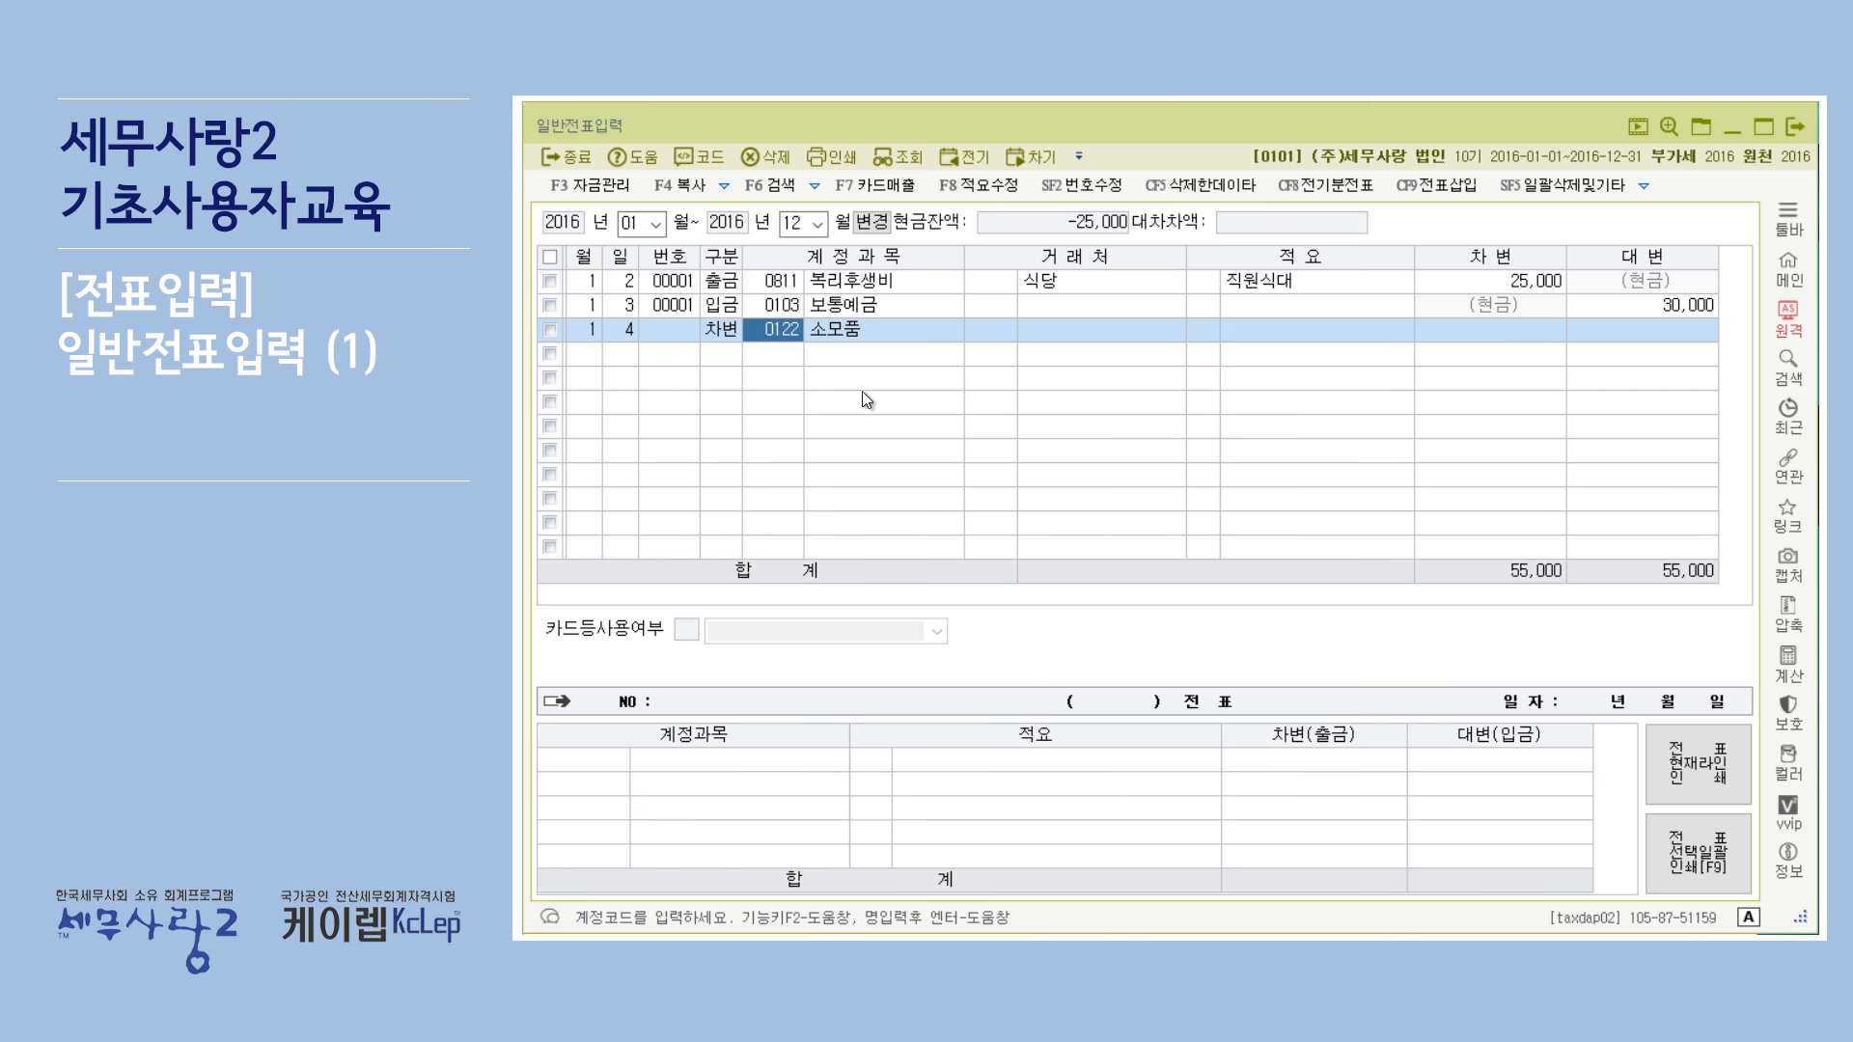
{"action": "key", "text": "F2"}
{"action": "type", "text": "소모품"}
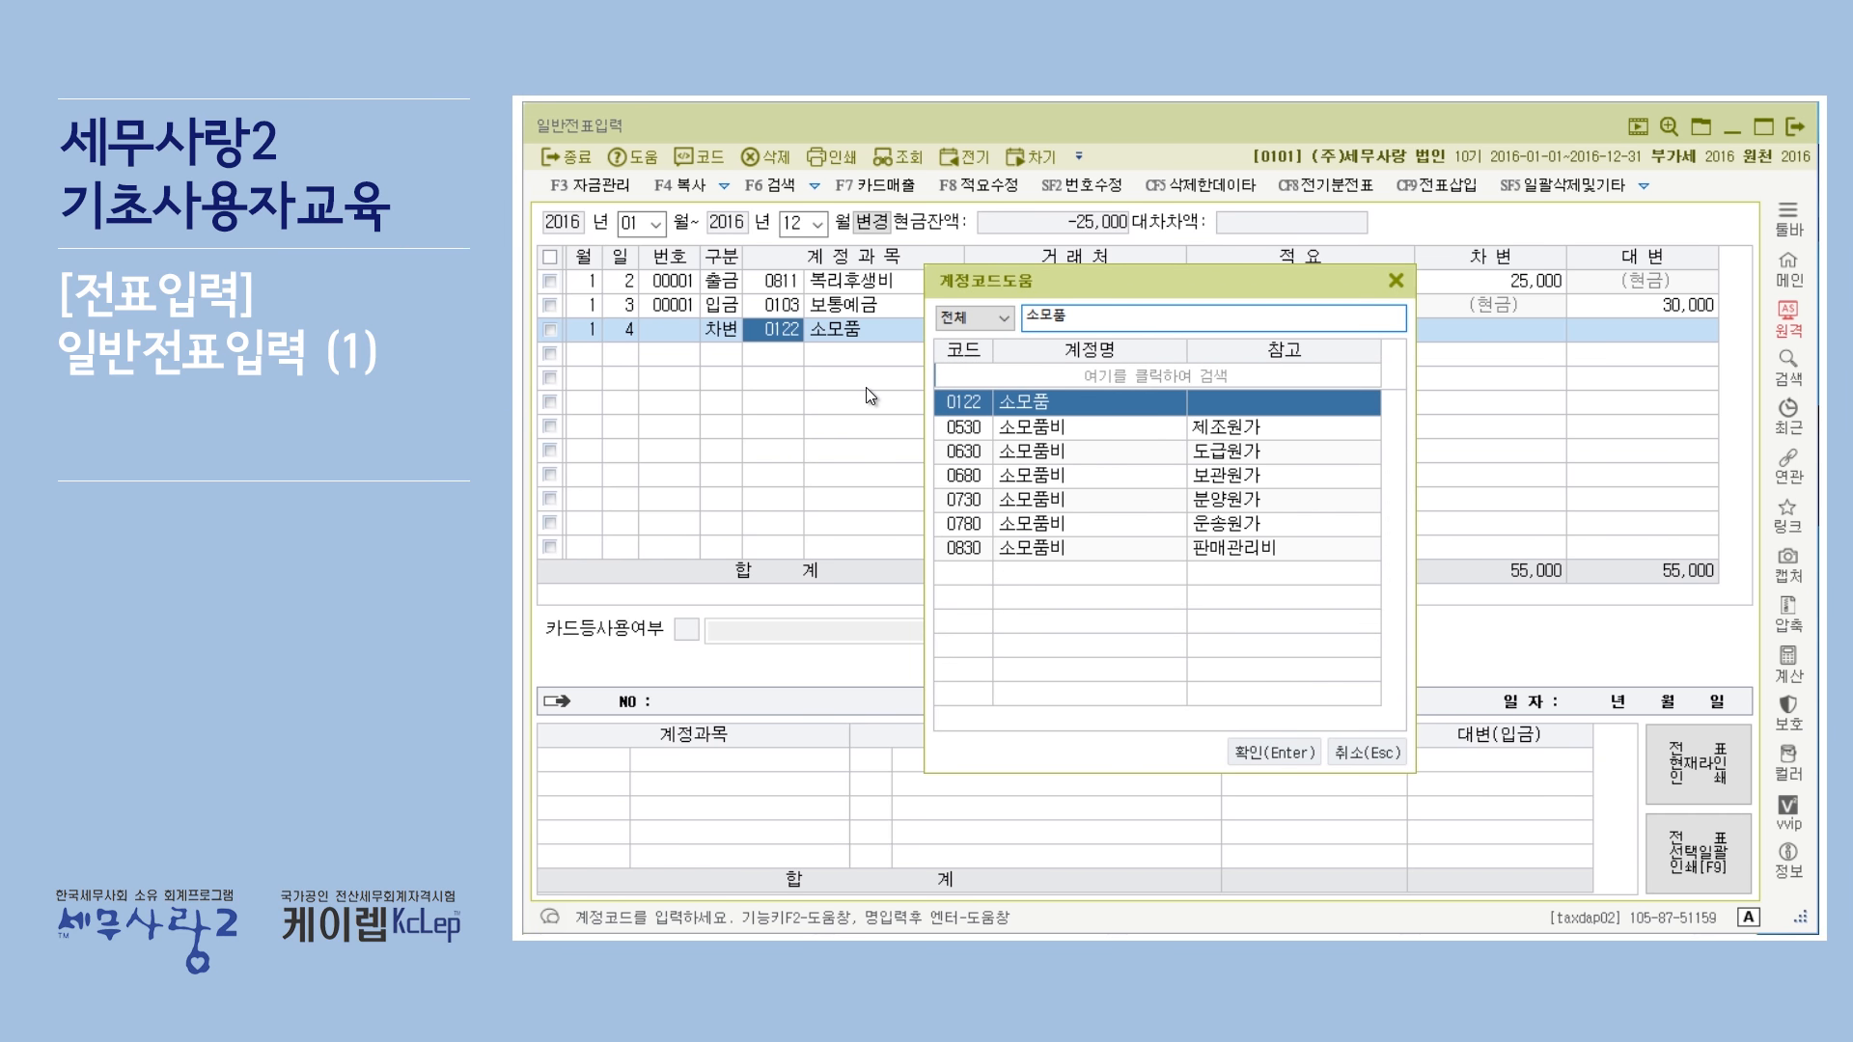
{"action": "key", "text": "Down"}
{"action": "key", "text": "Down"}
{"action": "key", "text": "Down"}
{"action": "key", "text": "Down"}
{"action": "key", "text": "Down"}
{"action": "key", "text": "Down"}
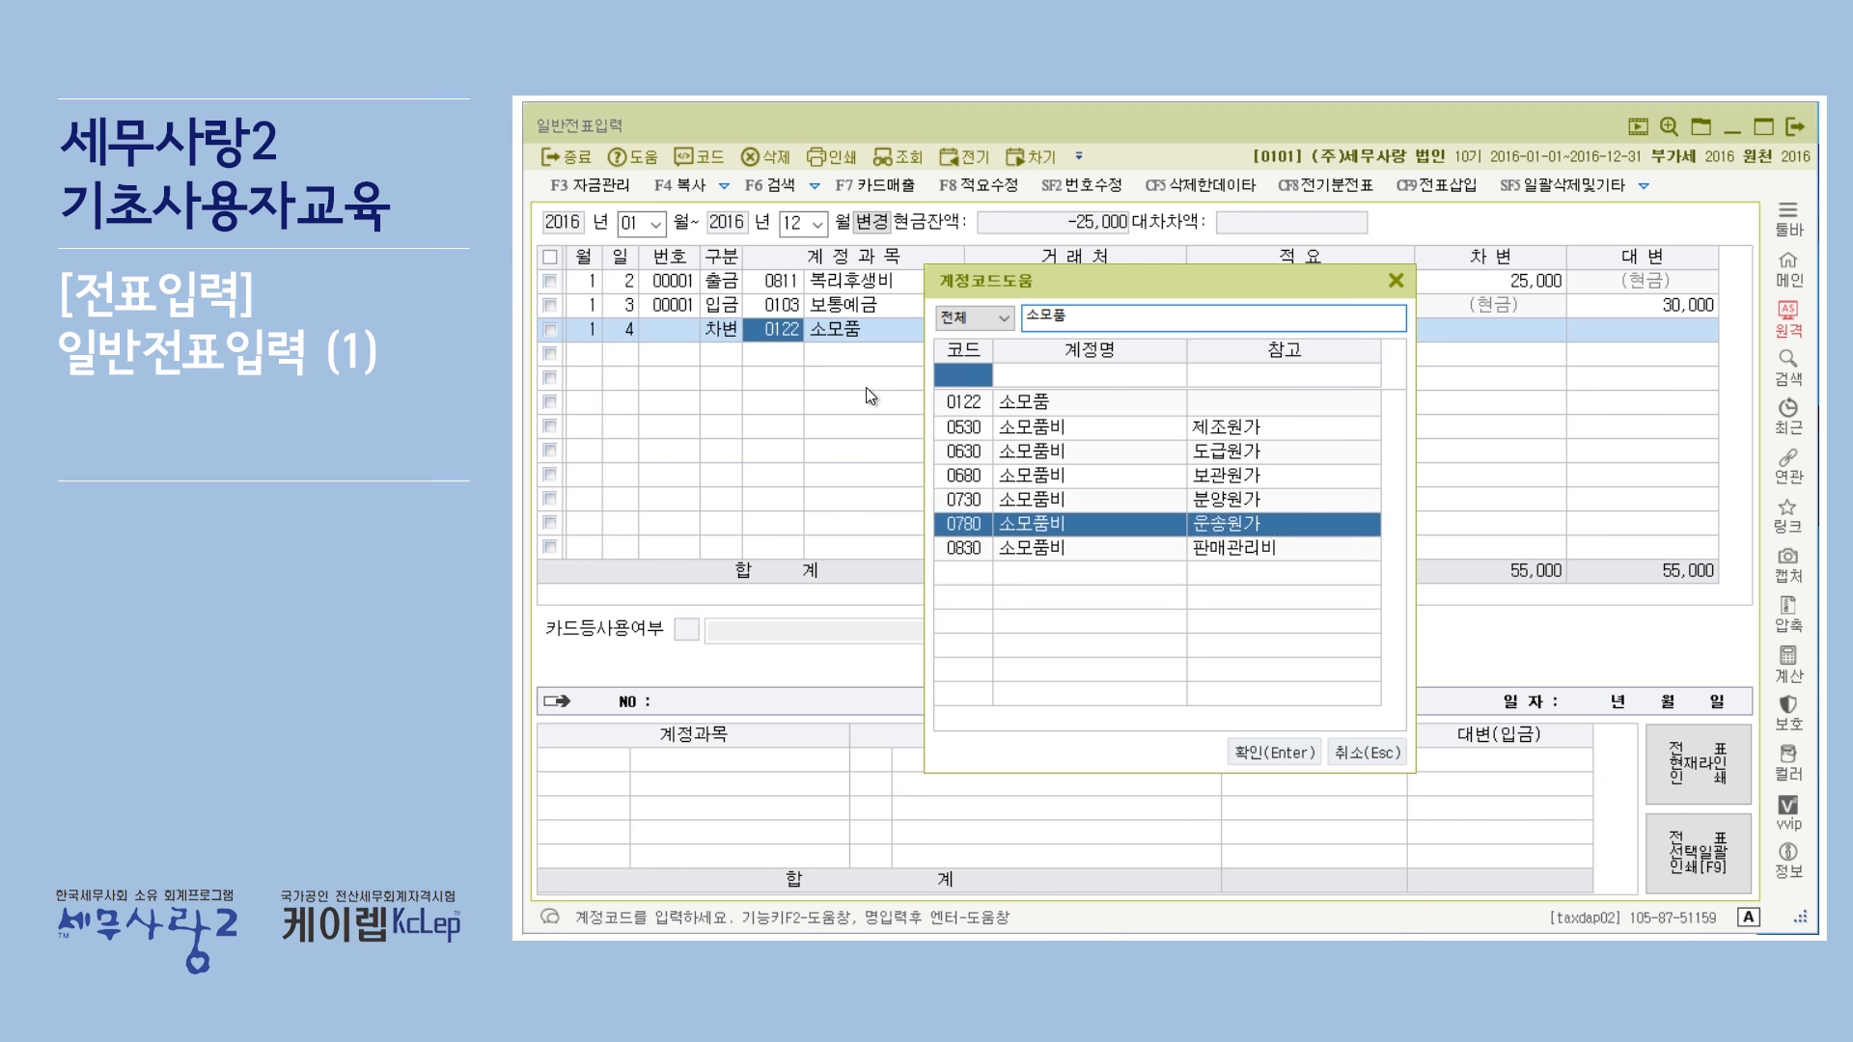
{"action": "key", "text": "Return"}
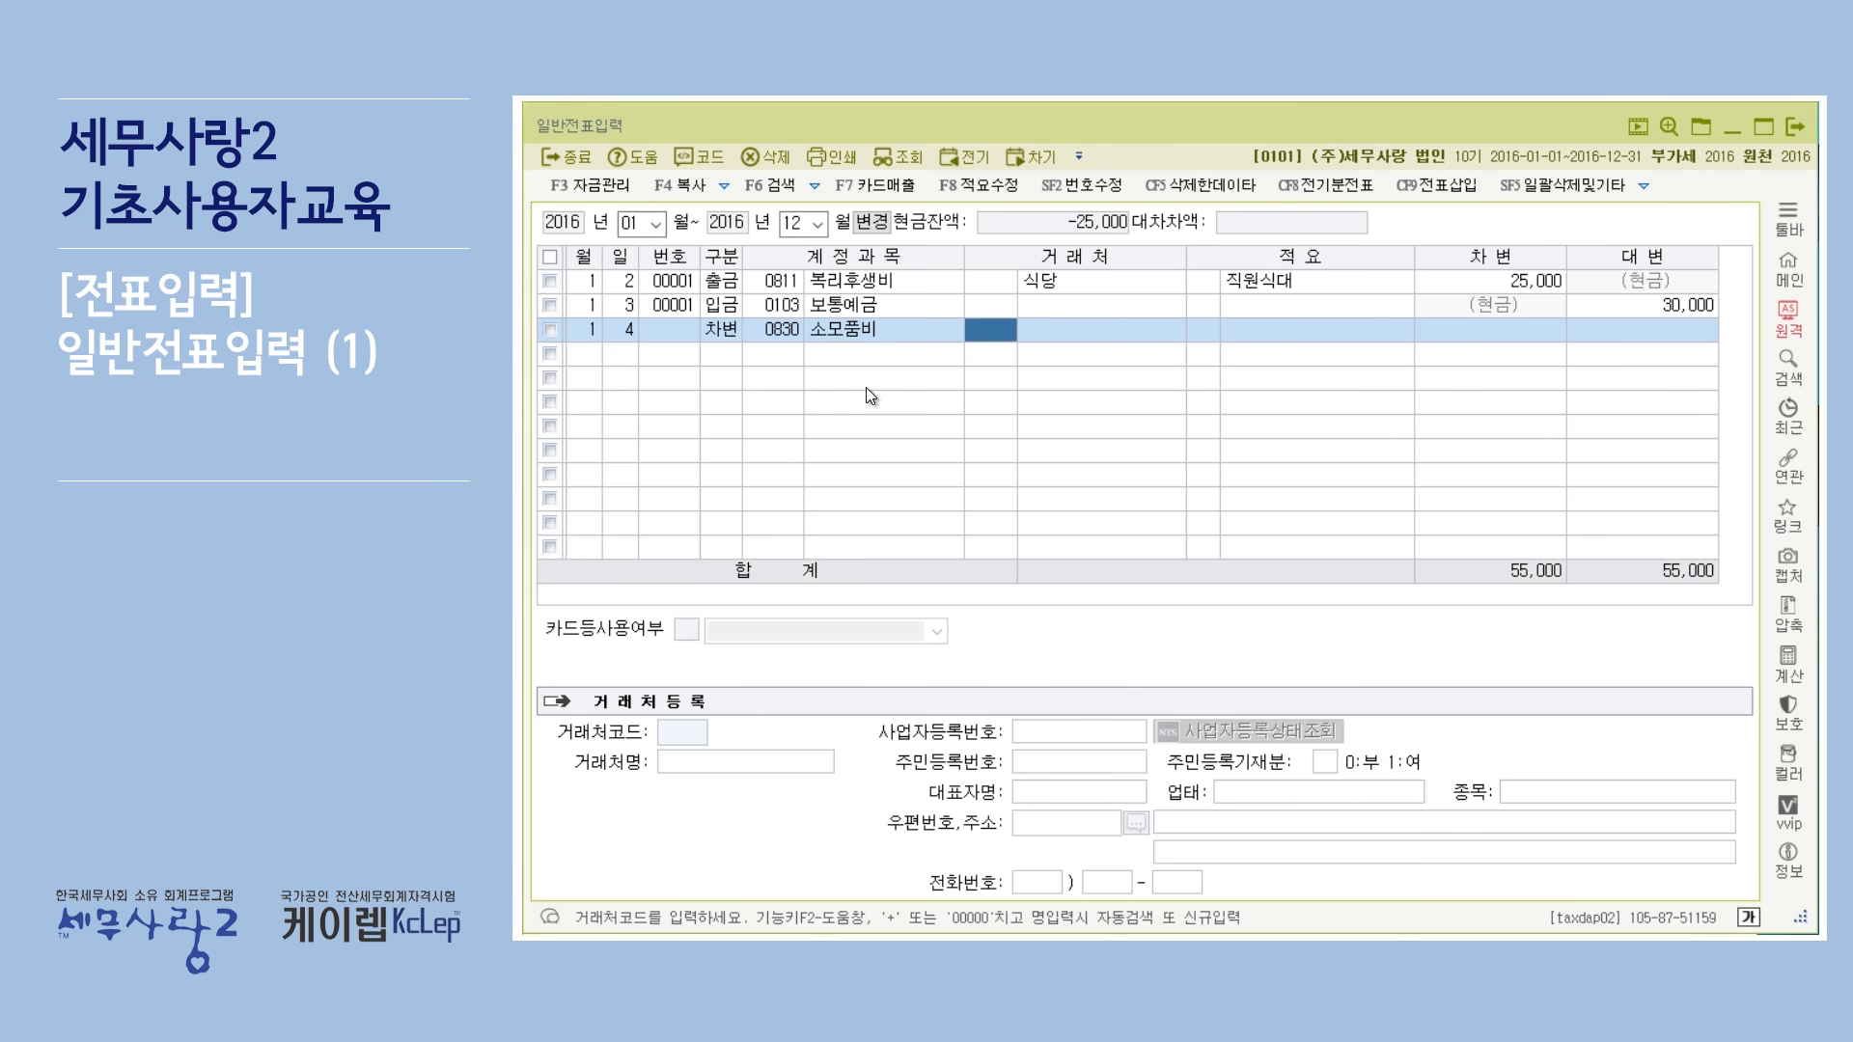
Set the 소모품비 line's debit amount to 50000 and its card-usage option to 0 (부), 1.명세서 해당없음.
{"action": "key", "text": "Return"}
{"action": "key", "text": "Return"}
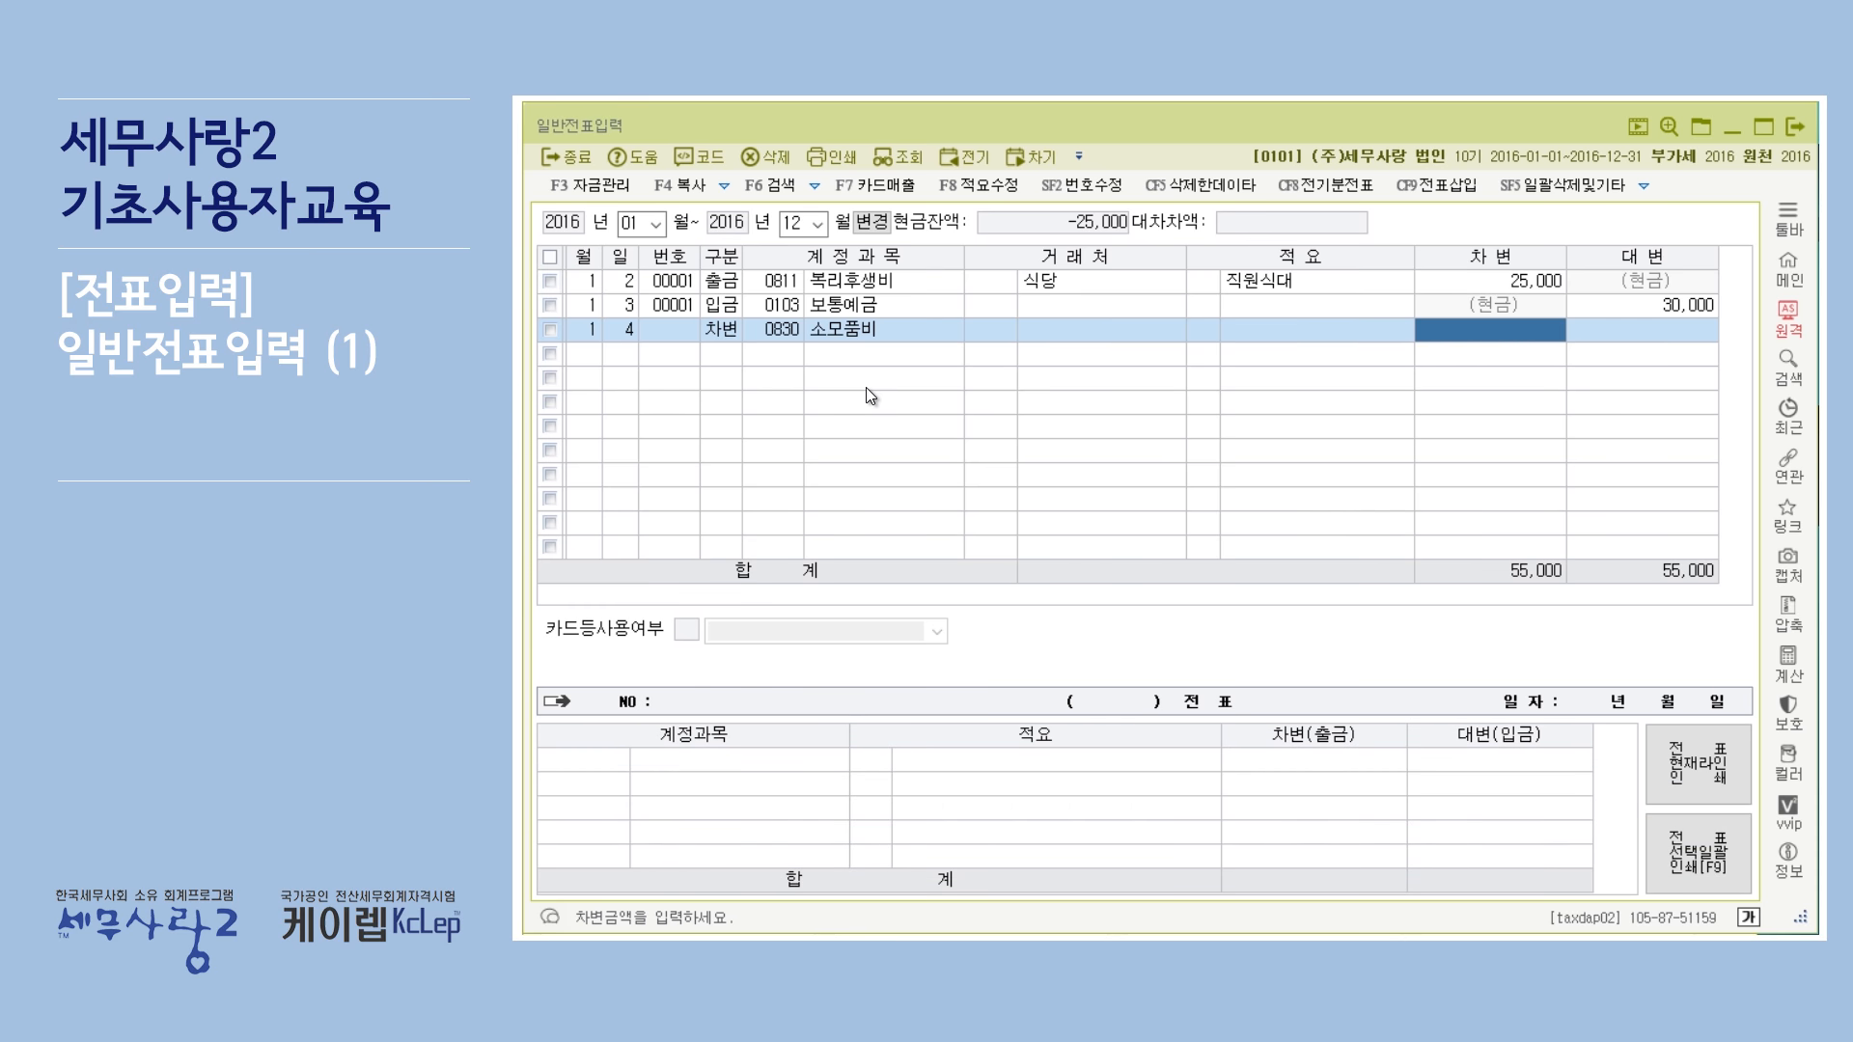
{"action": "type", "text": "500000"}
{"action": "key", "text": "Return"}
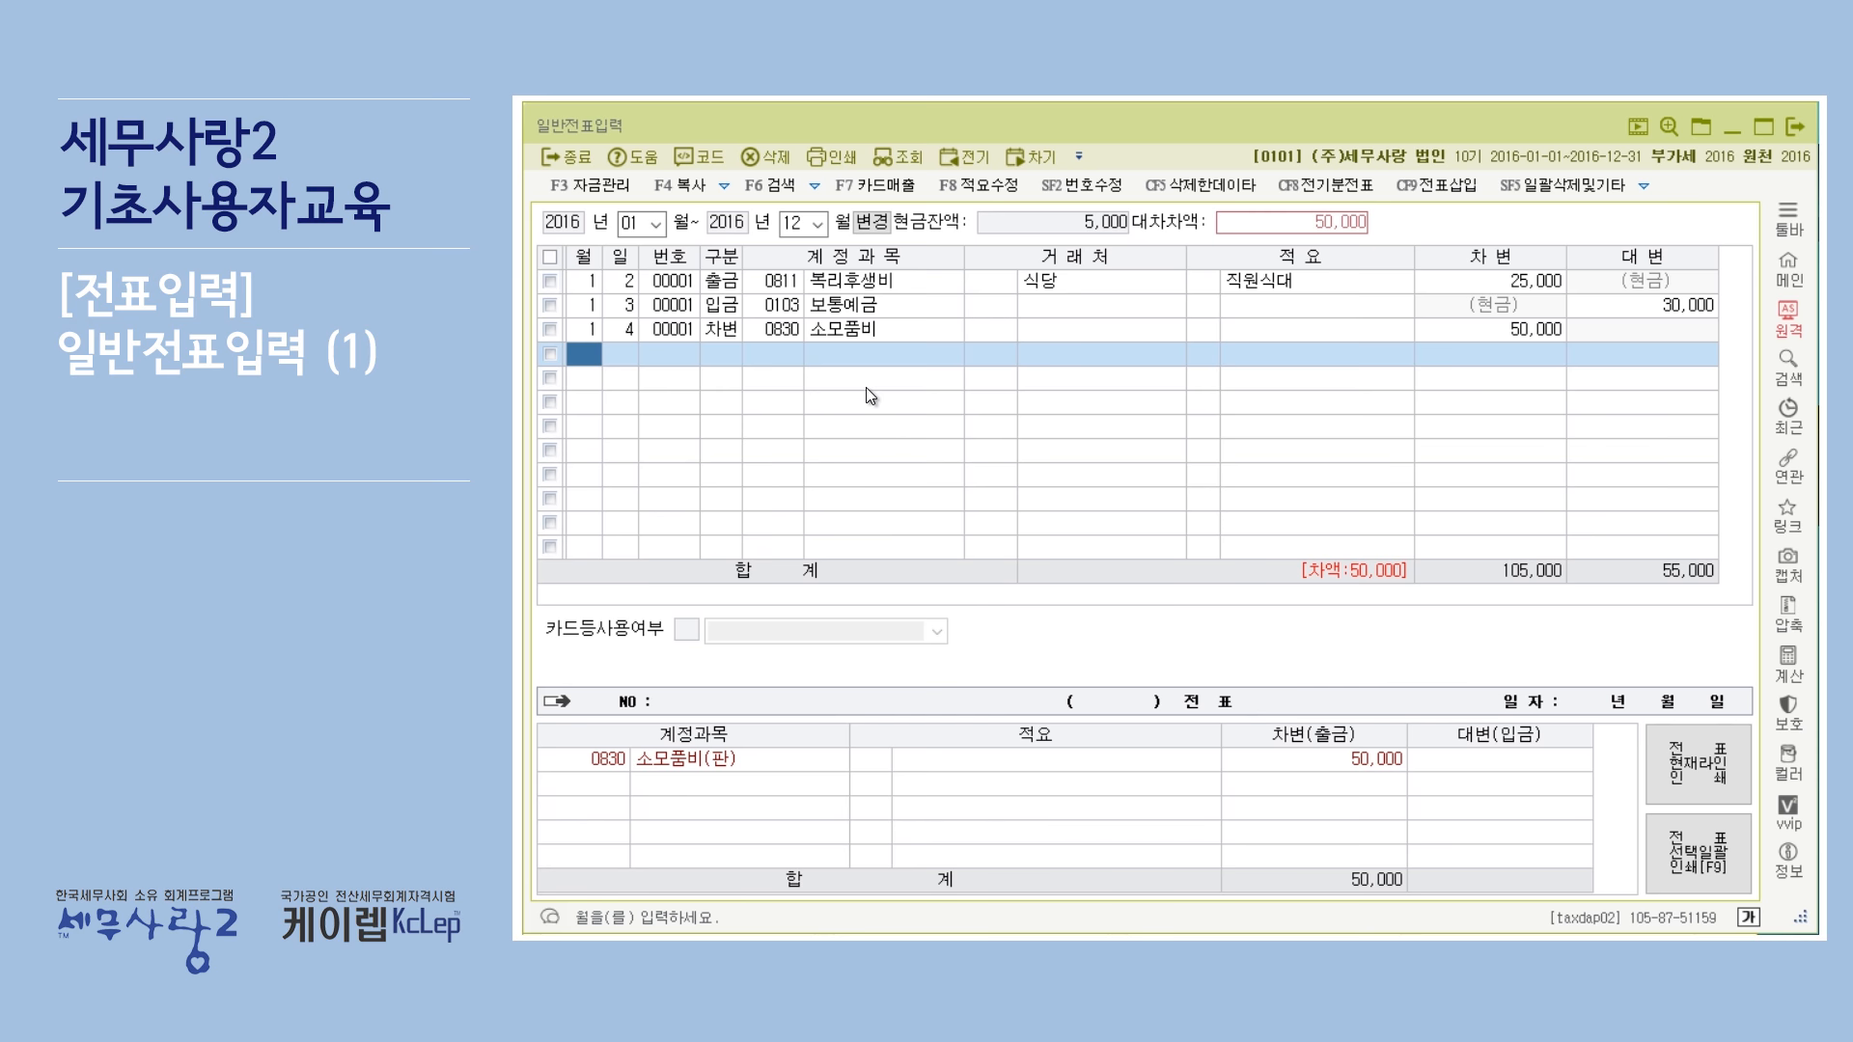
{"action": "left_click", "coordinate": [1548, 334]}
{"action": "left_click", "coordinate": [683, 628]}
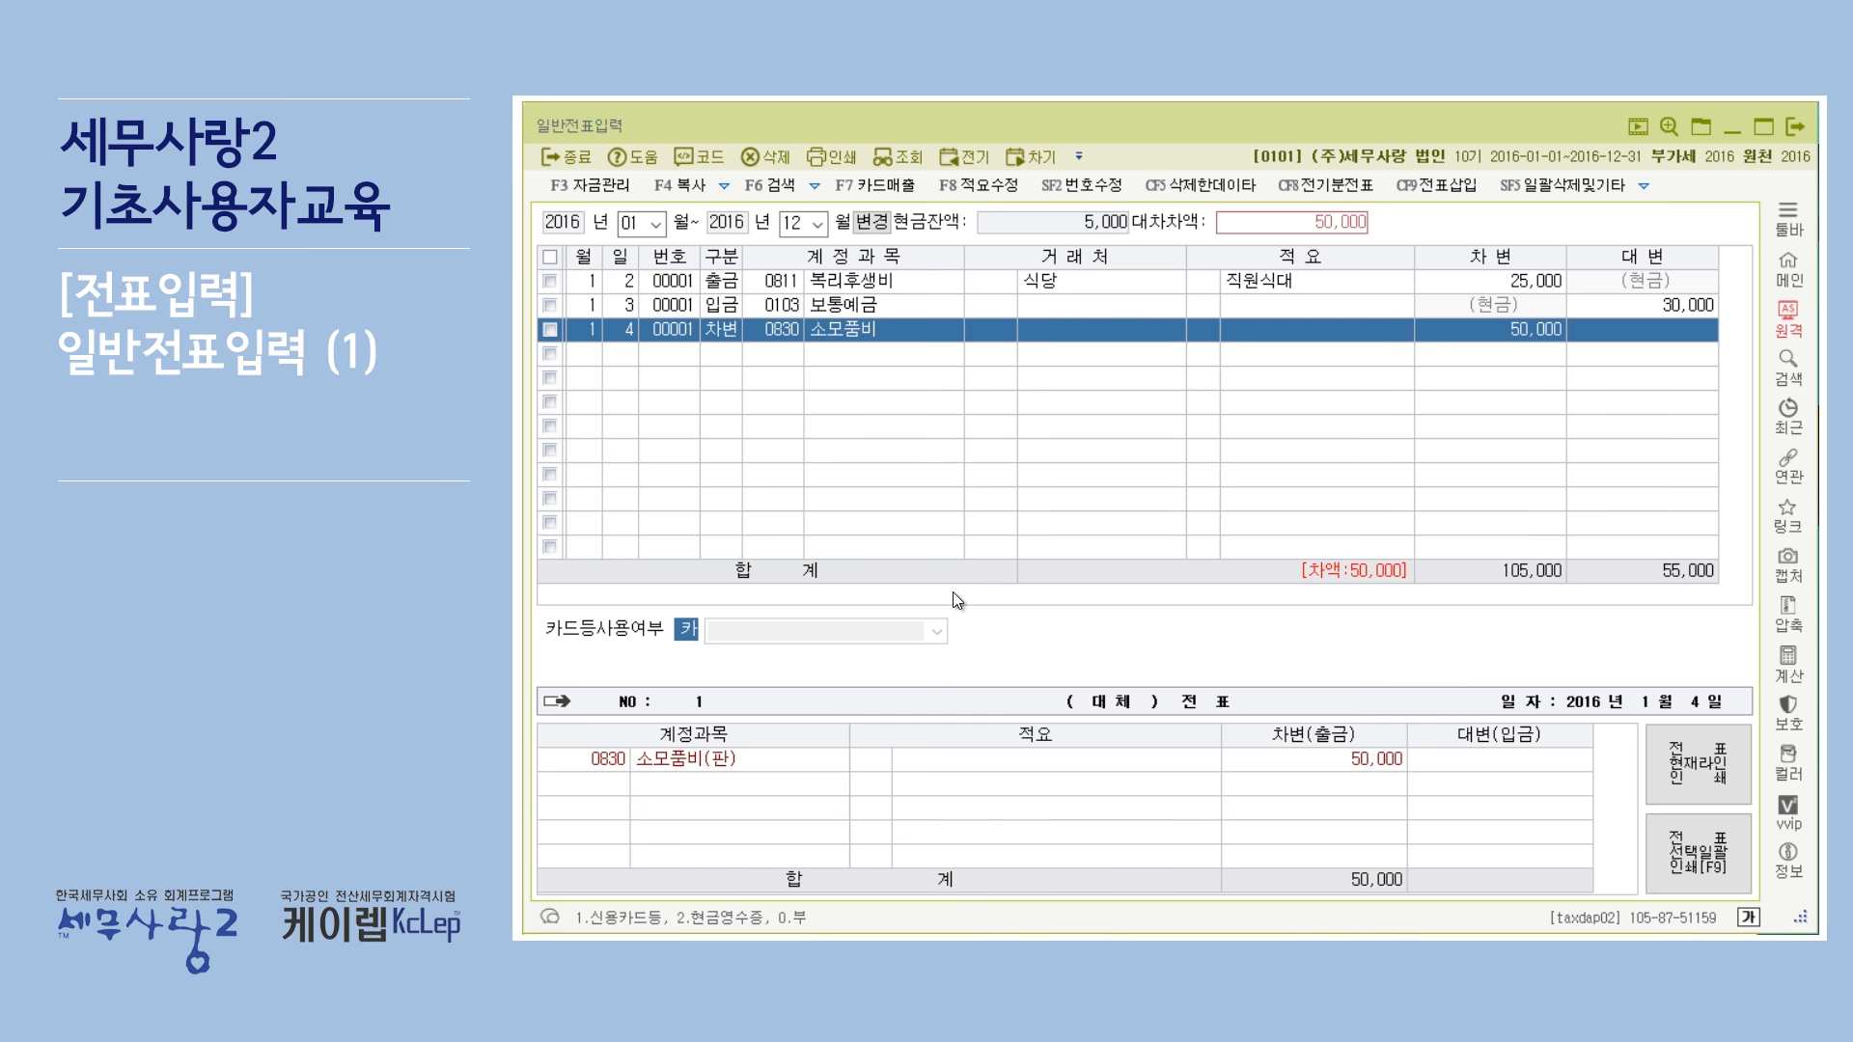
{"action": "type", "text": "0"}
{"action": "key", "text": "Return"}
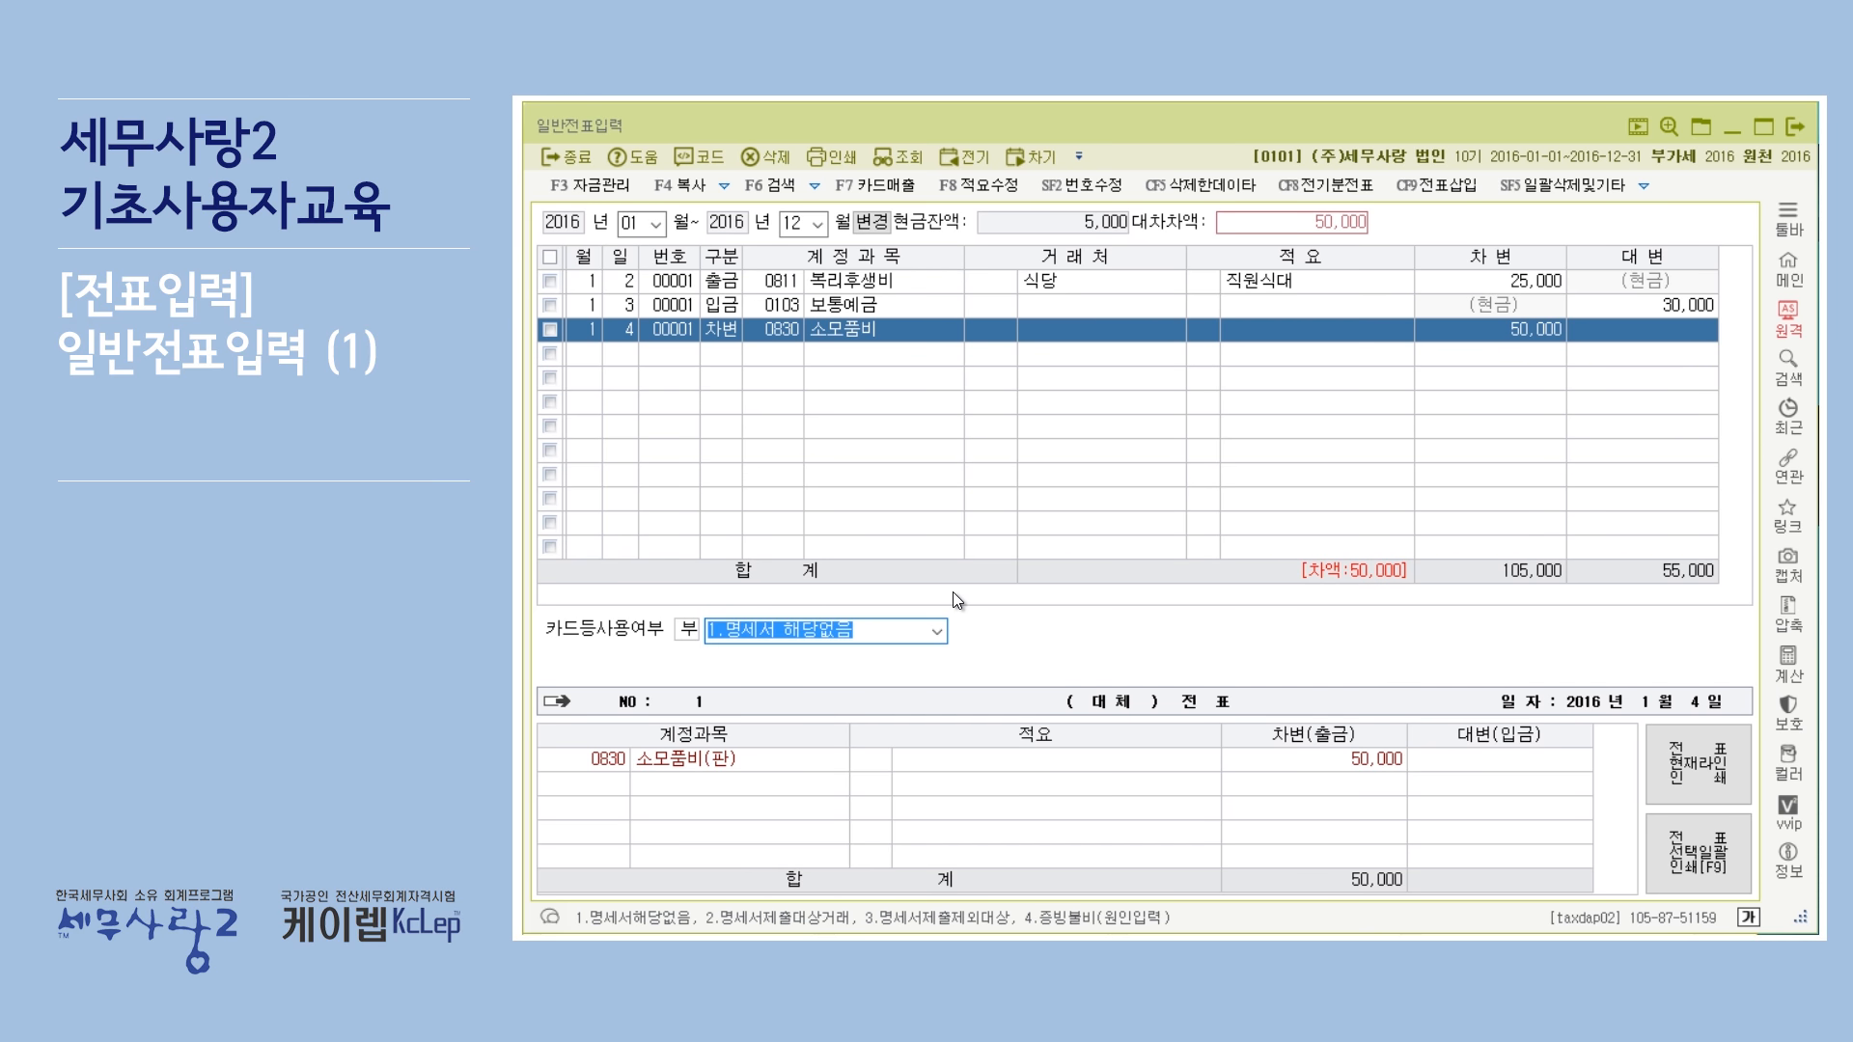
{"action": "key", "text": "Return"}
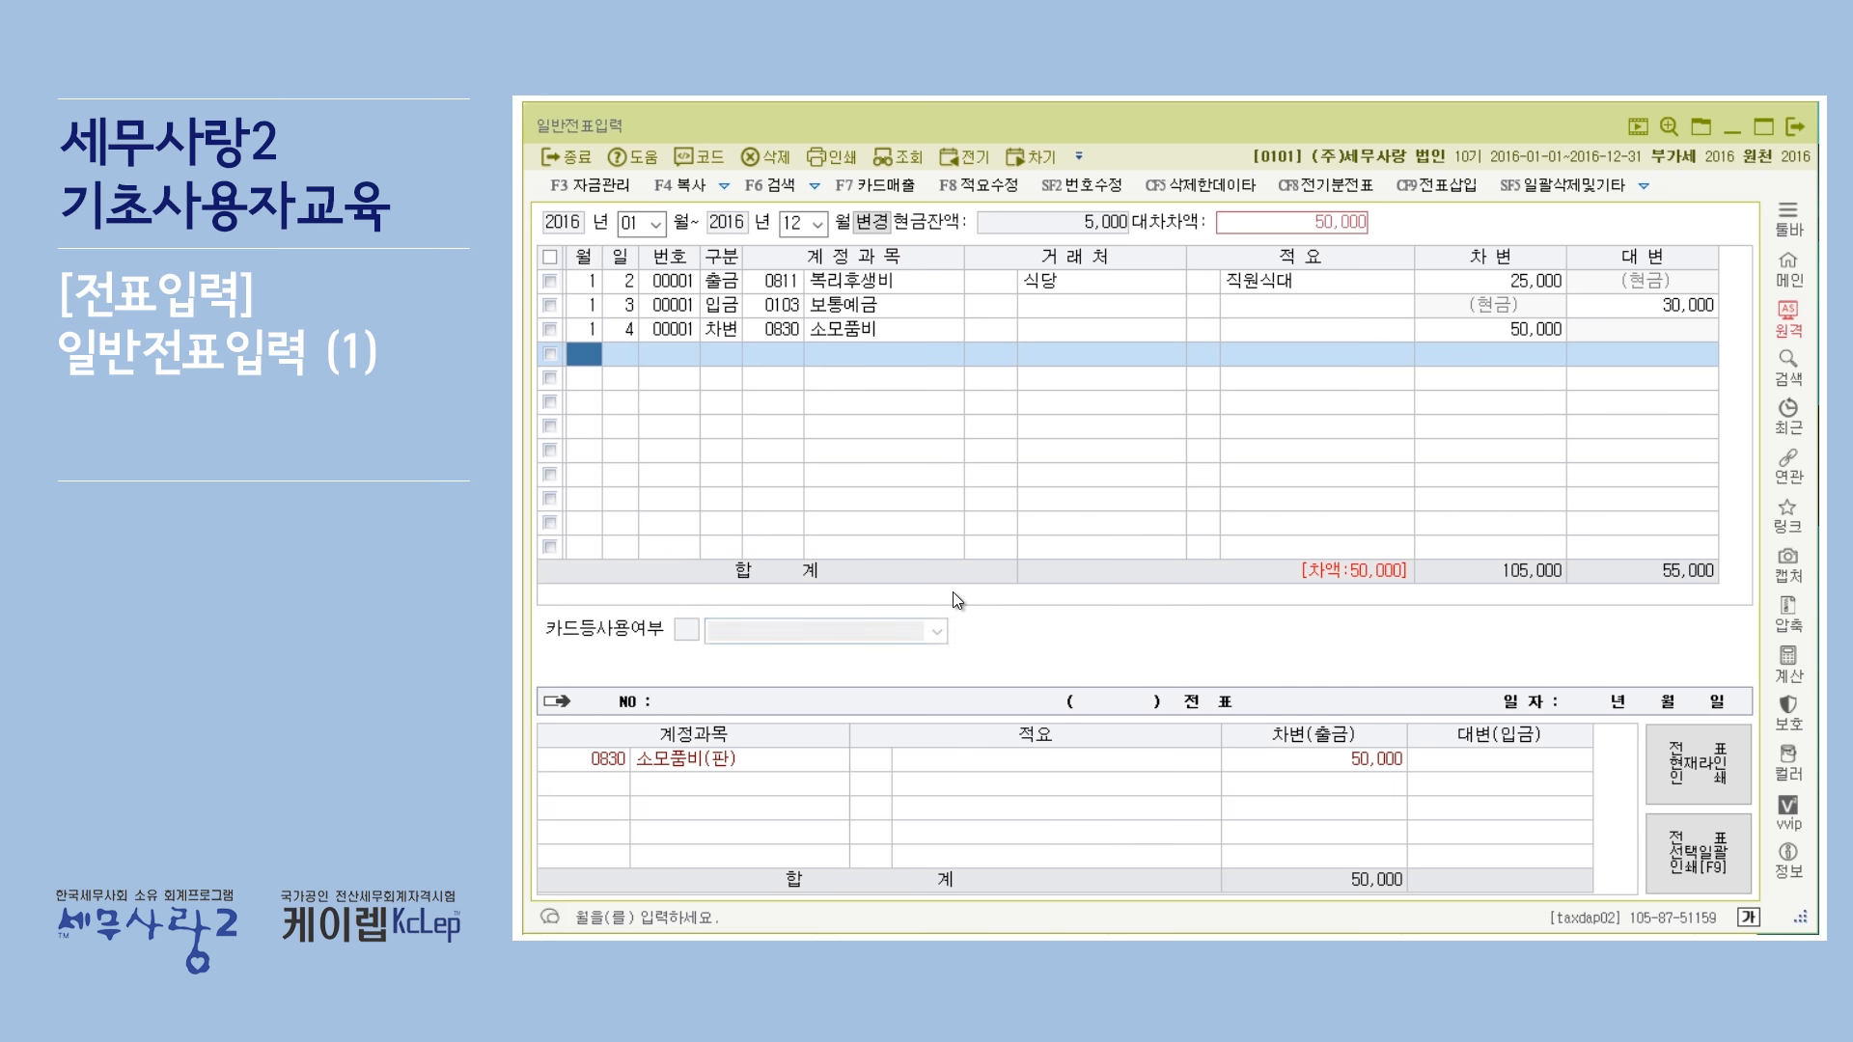
{"action": "left_click", "coordinate": [859, 330]}
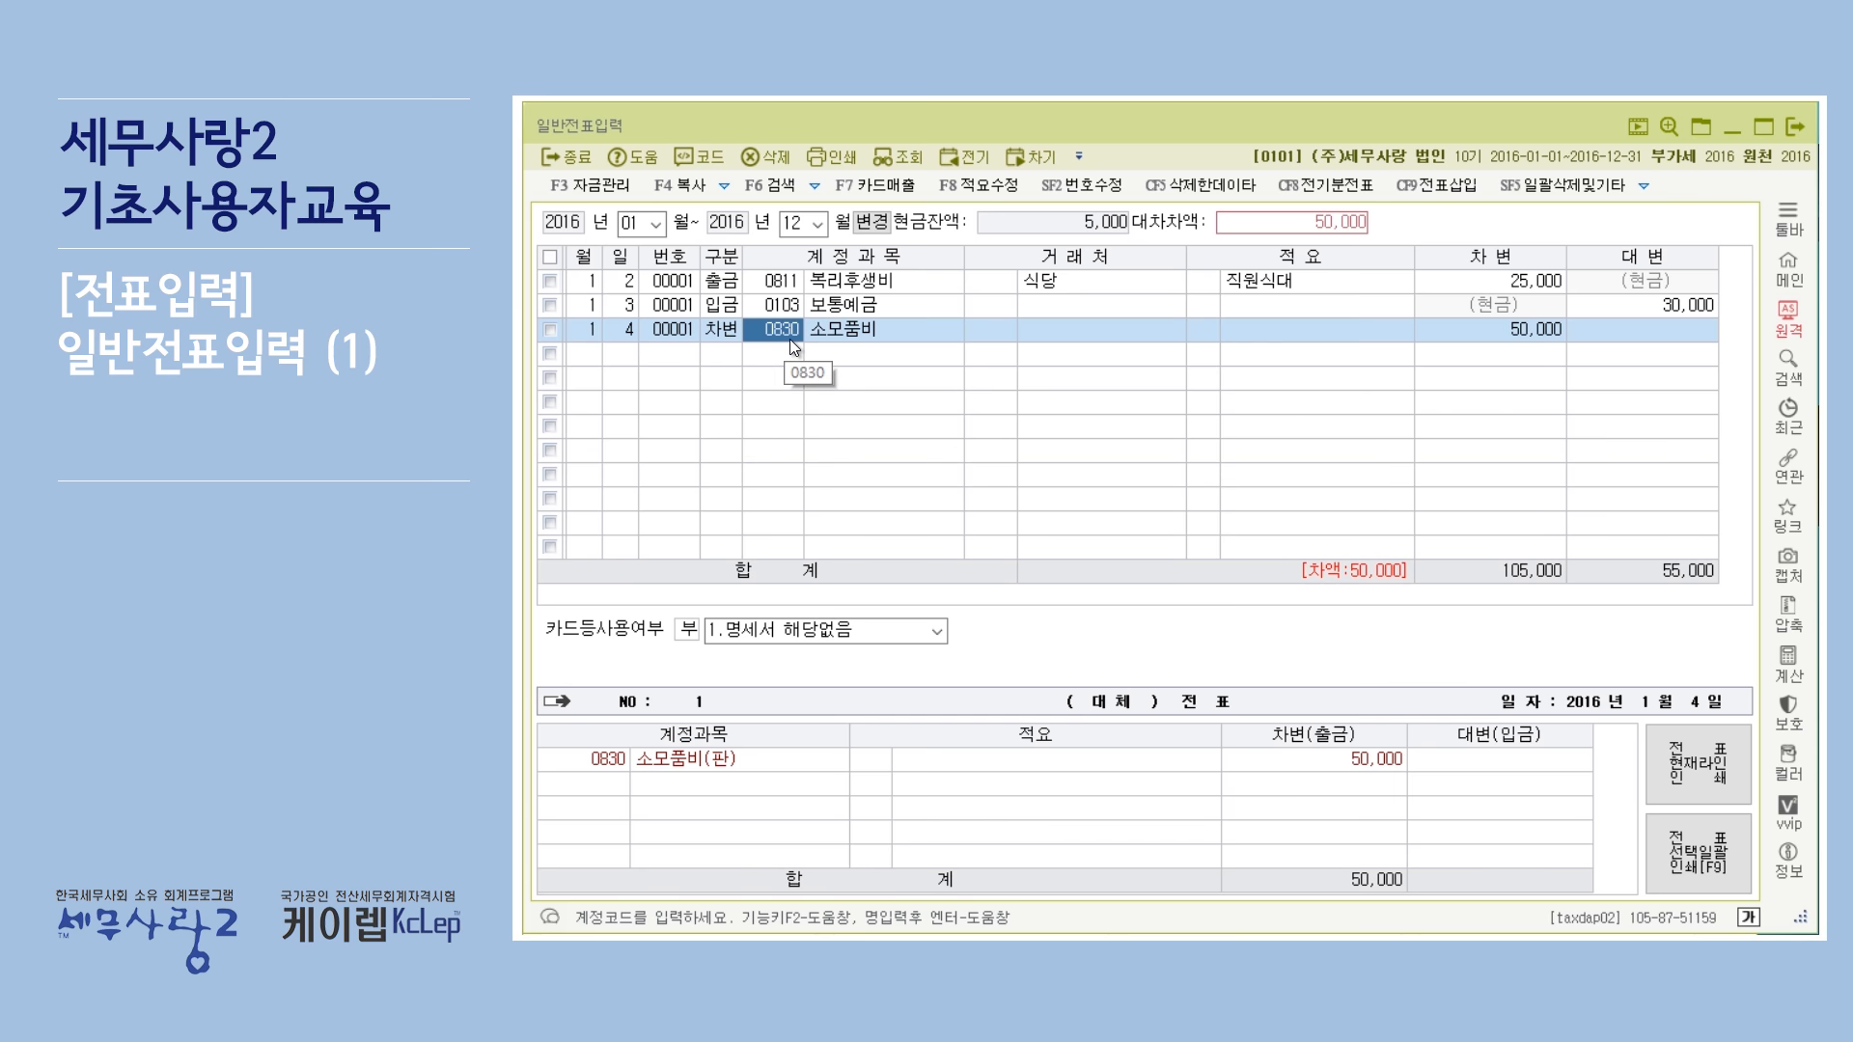
Start a new voucher line dated January 4 with the 구분 set to 4 (대변).
{"action": "left_click", "coordinate": [645, 353]}
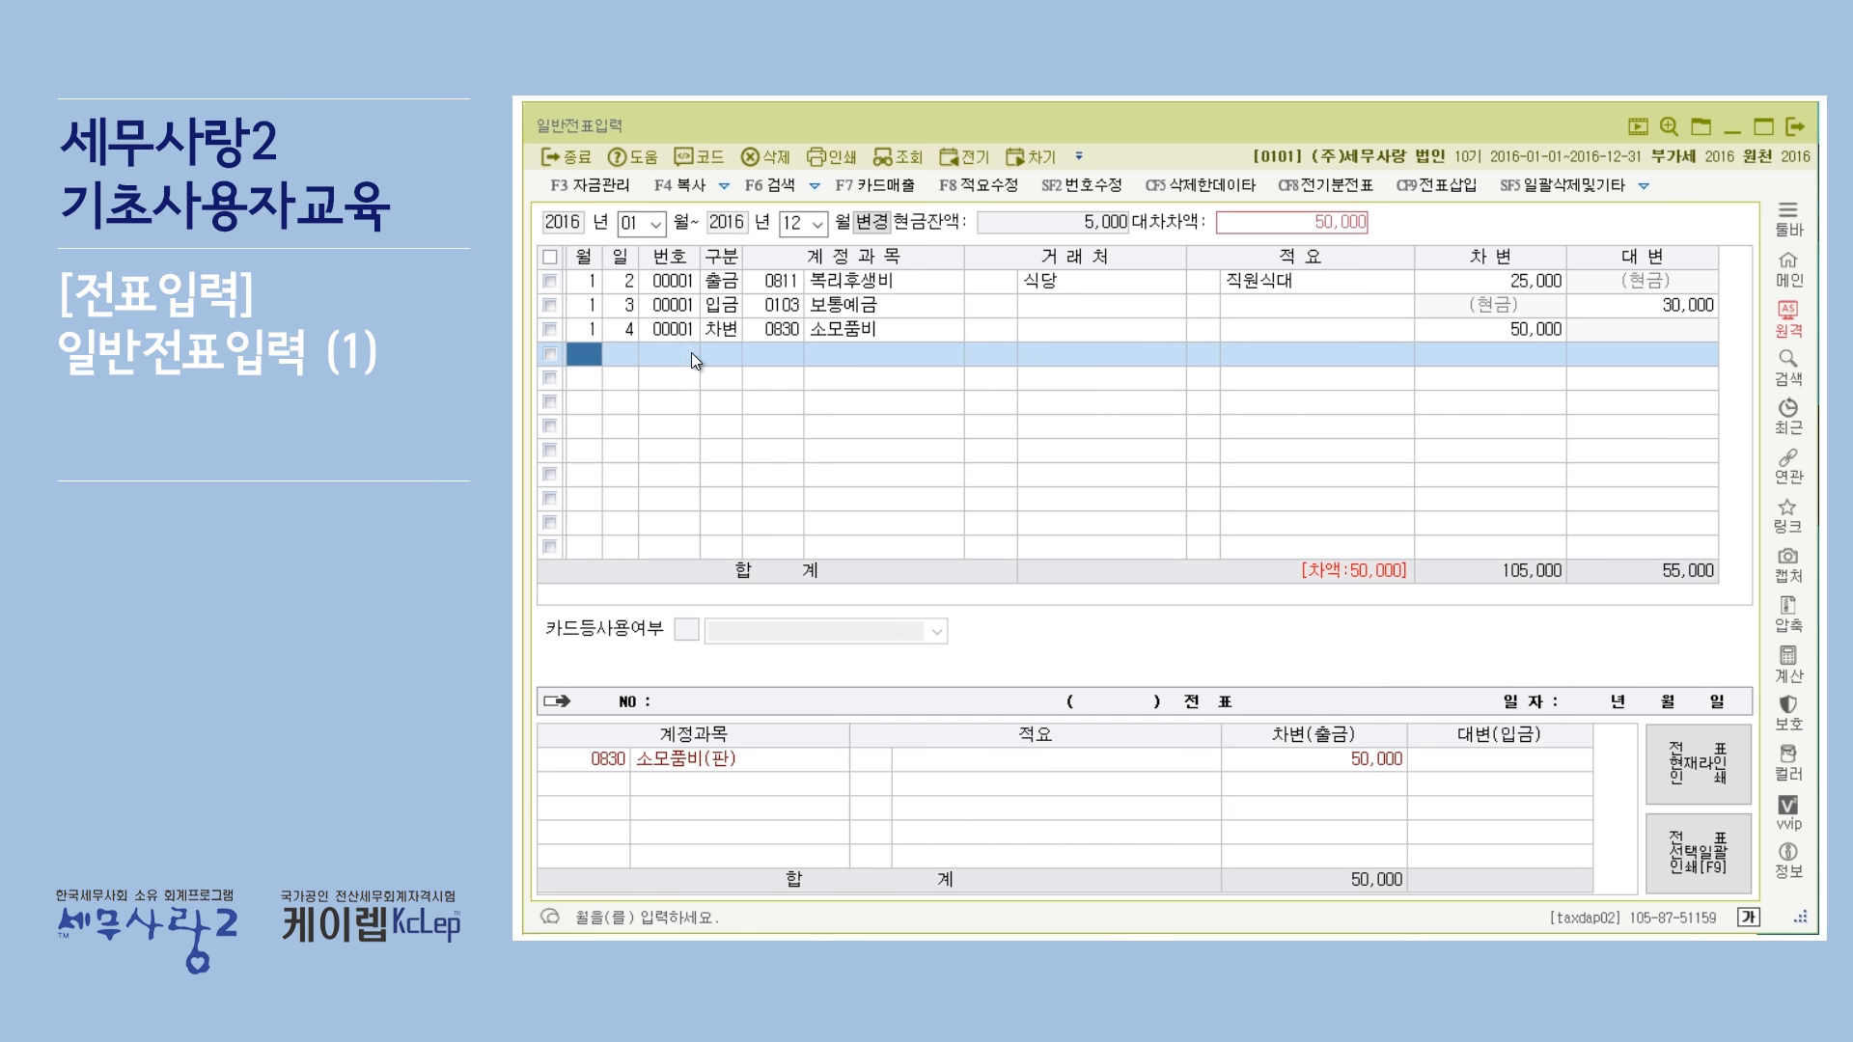
{"action": "type", "text": "1"}
{"action": "key", "text": "Return"}
{"action": "type", "text": "4"}
{"action": "key", "text": "Return"}
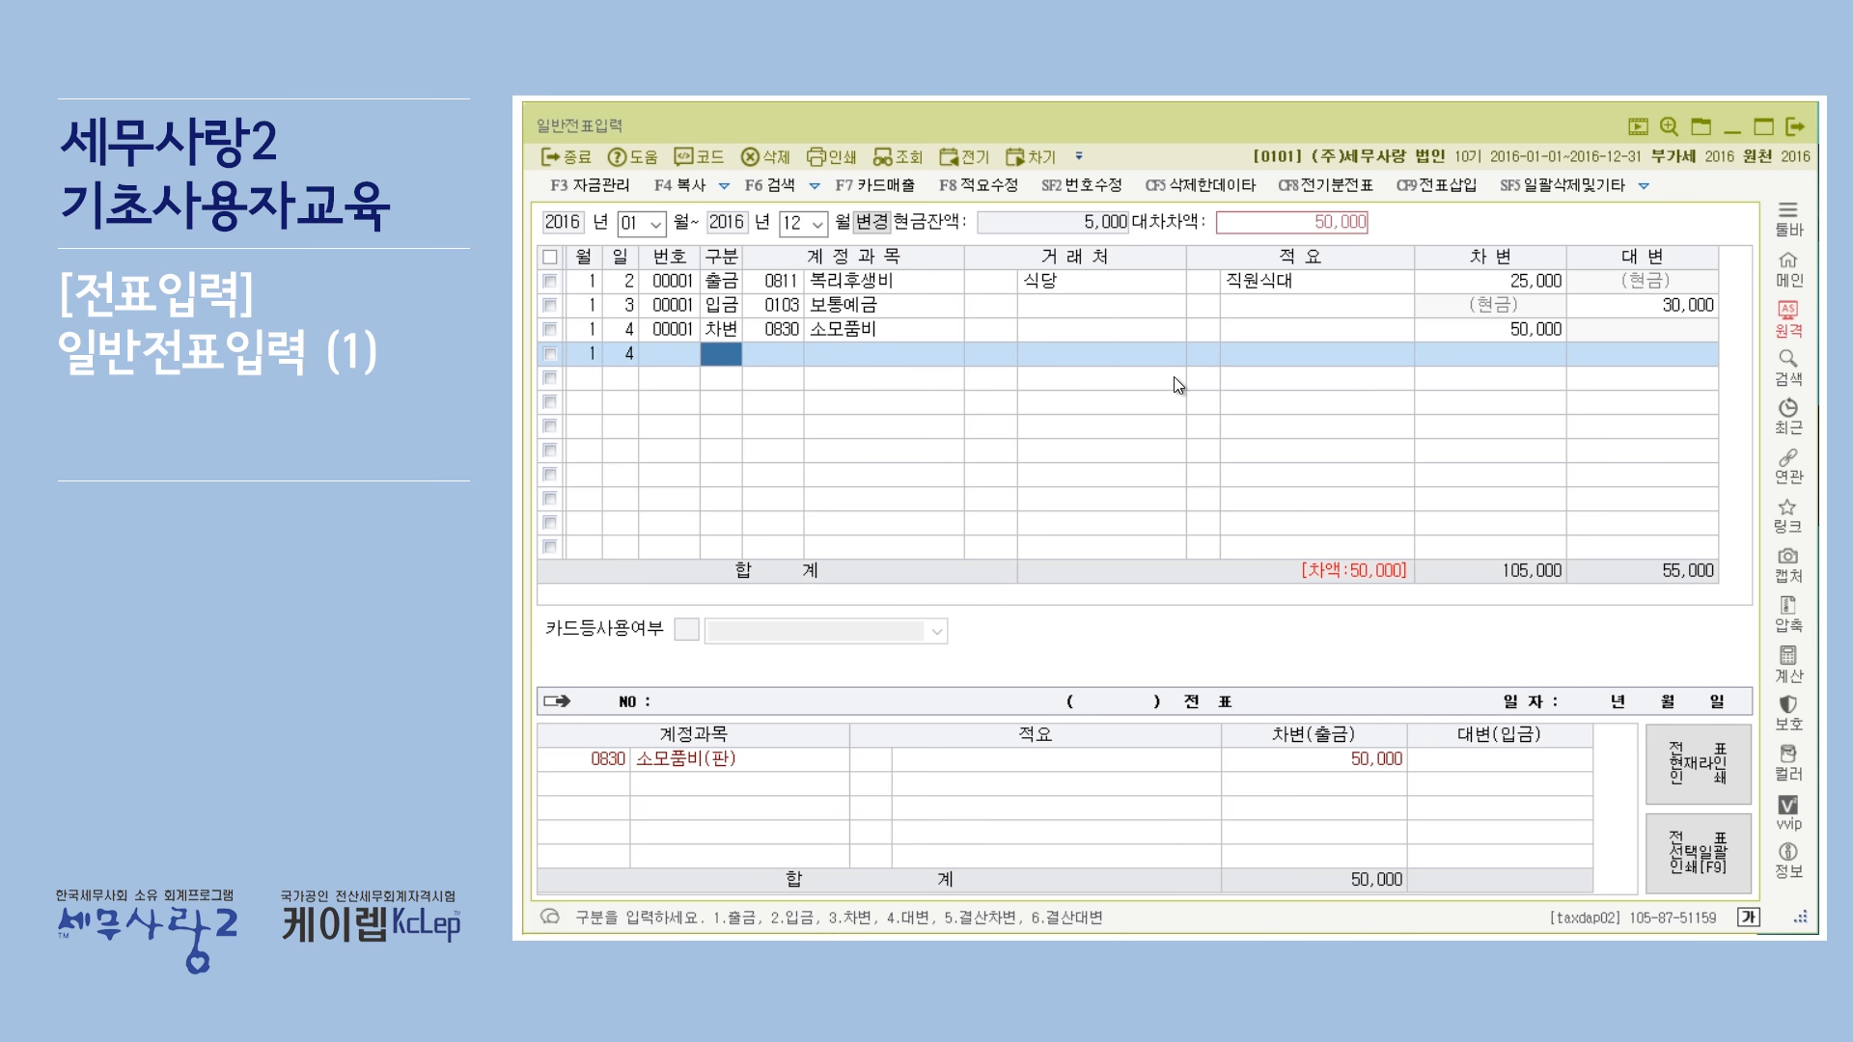
{"action": "type", "text": "4"}
{"action": "key", "text": "Return"}
{"action": "type", "text": "20"}
{"action": "key", "text": "BackSpace"}
{"action": "key", "text": "BackSpace"}
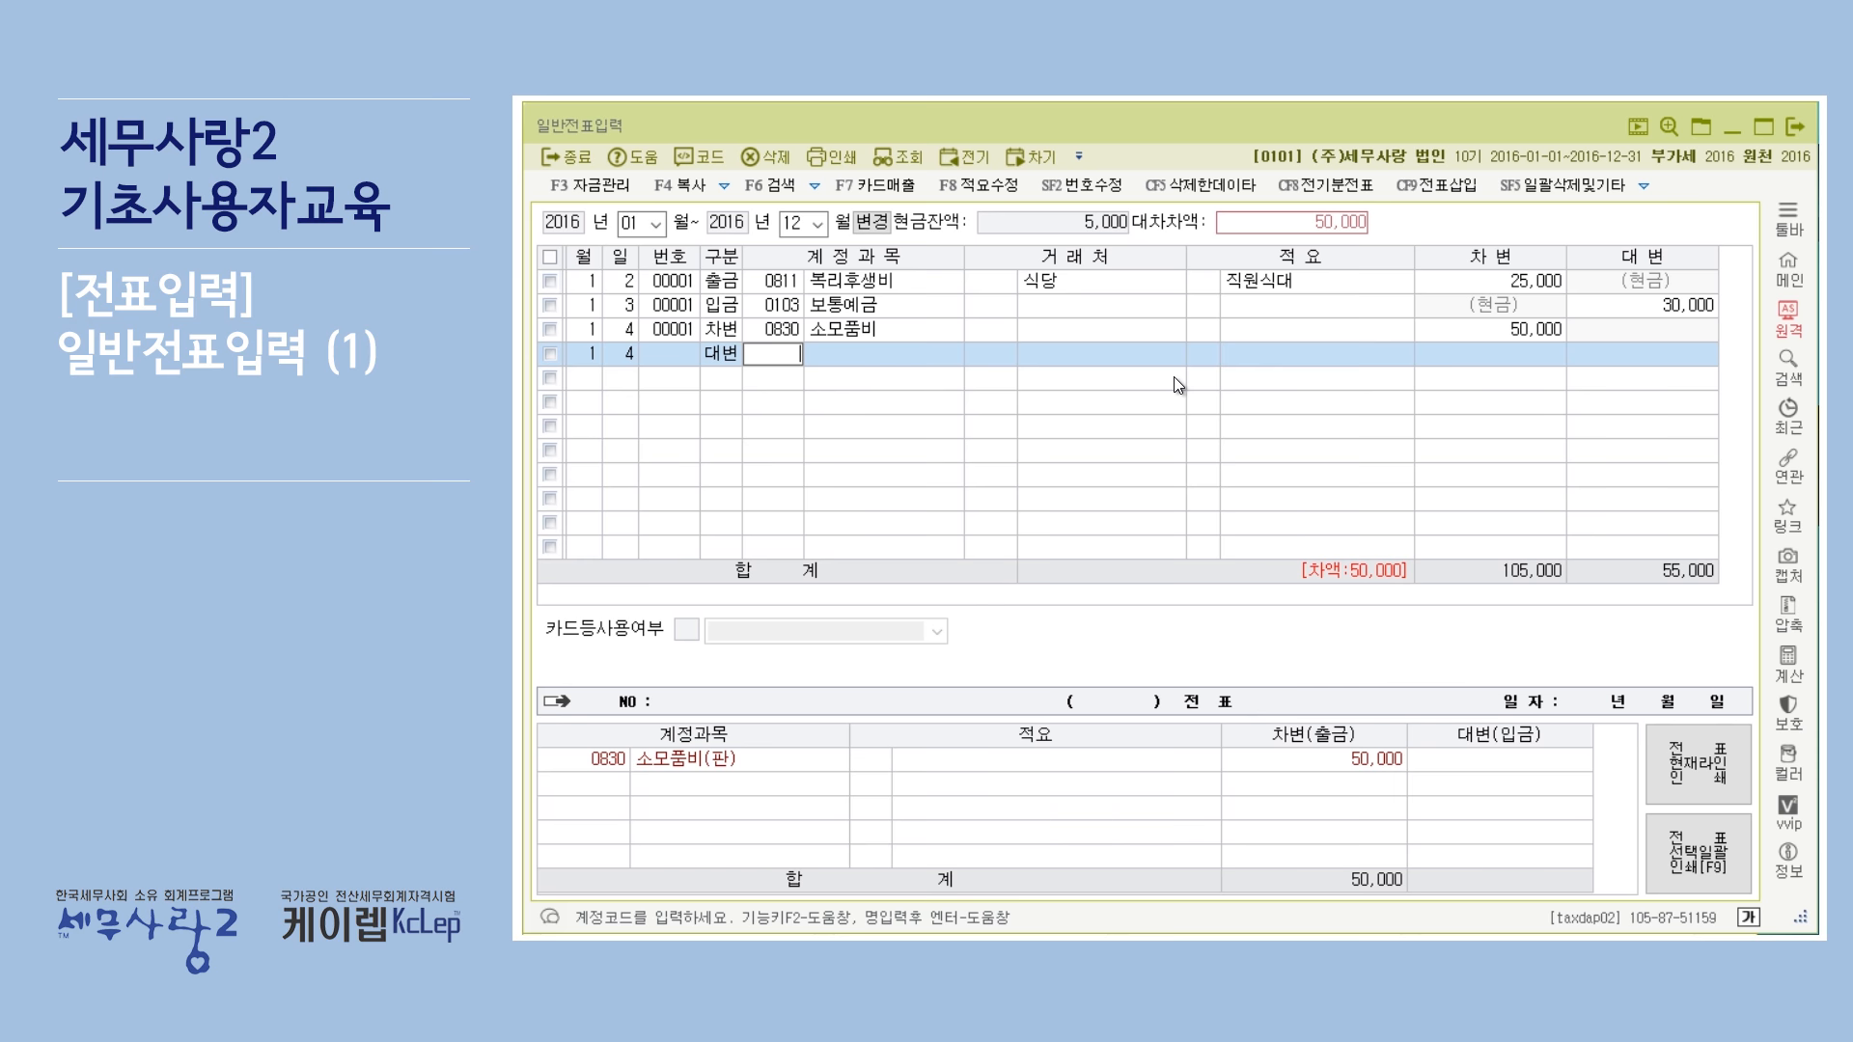
Search the account code help for 미지급 and choose 0253 미지급금 as the credit line's account.
{"action": "type", "text": "미지"}
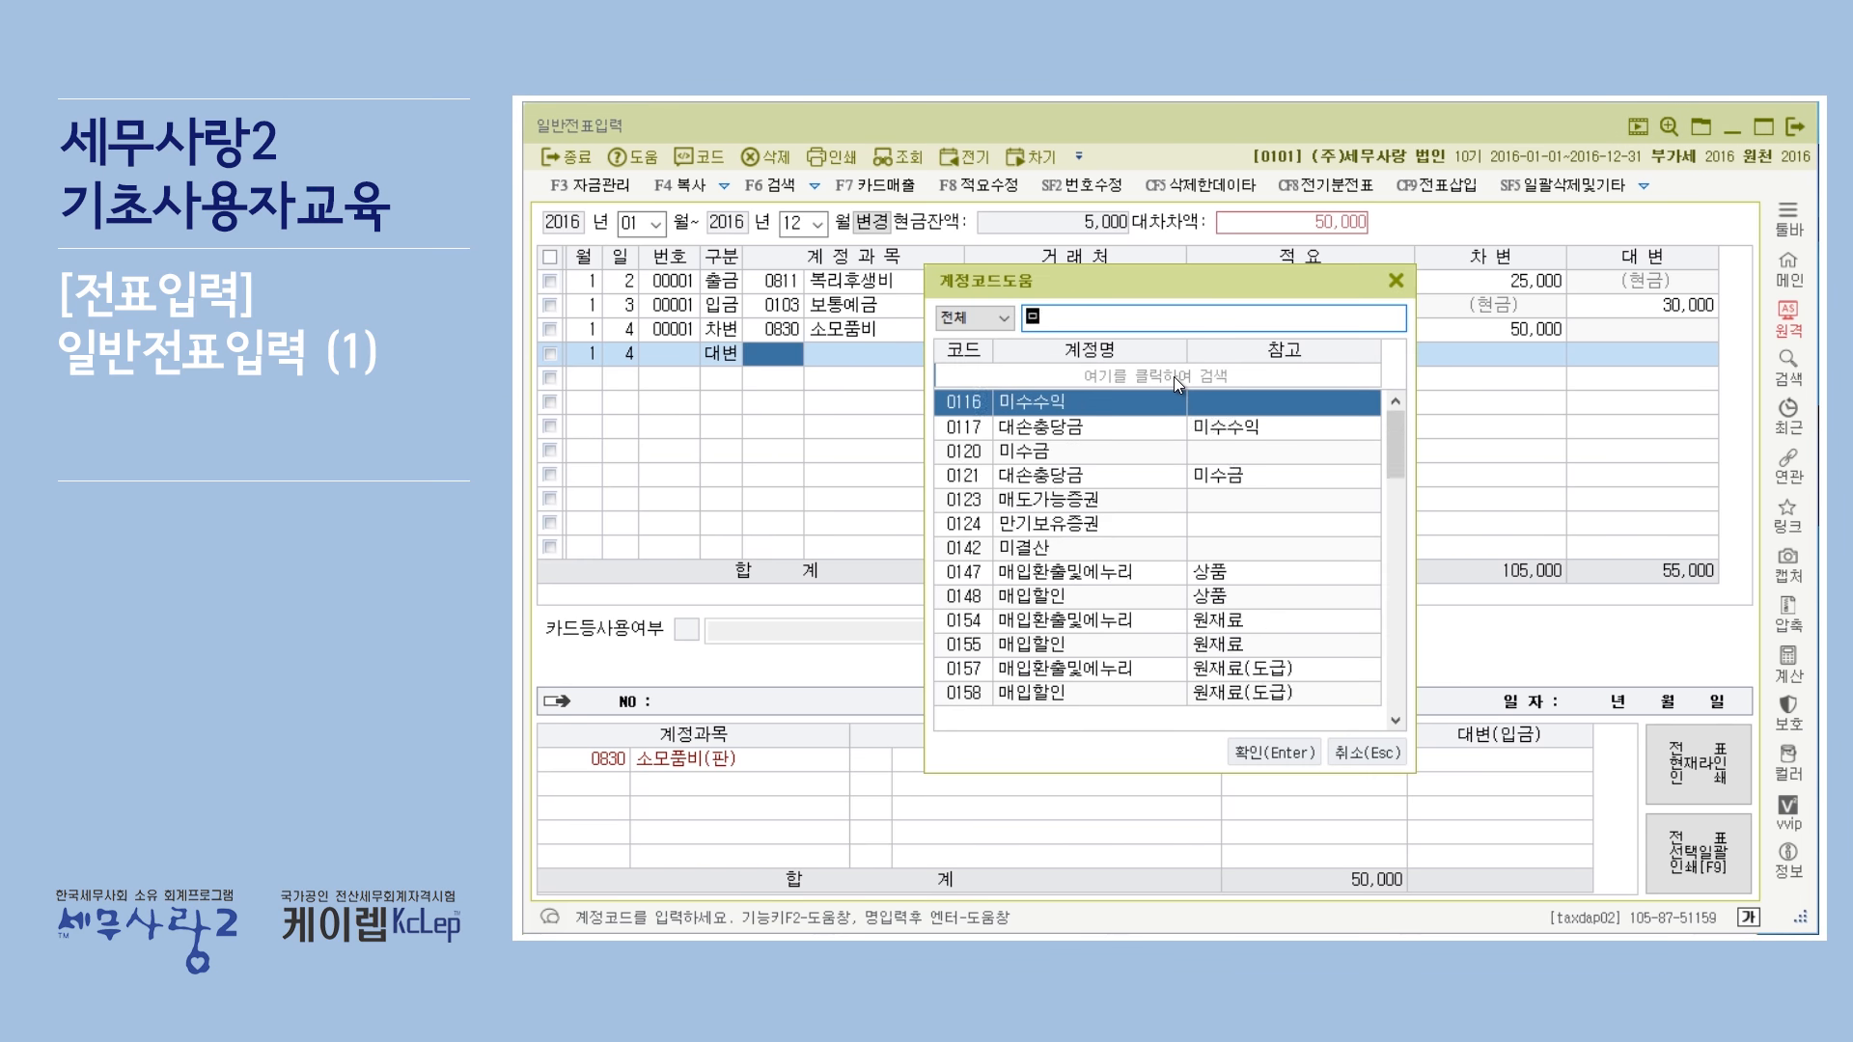
{"action": "type", "text": "급"}
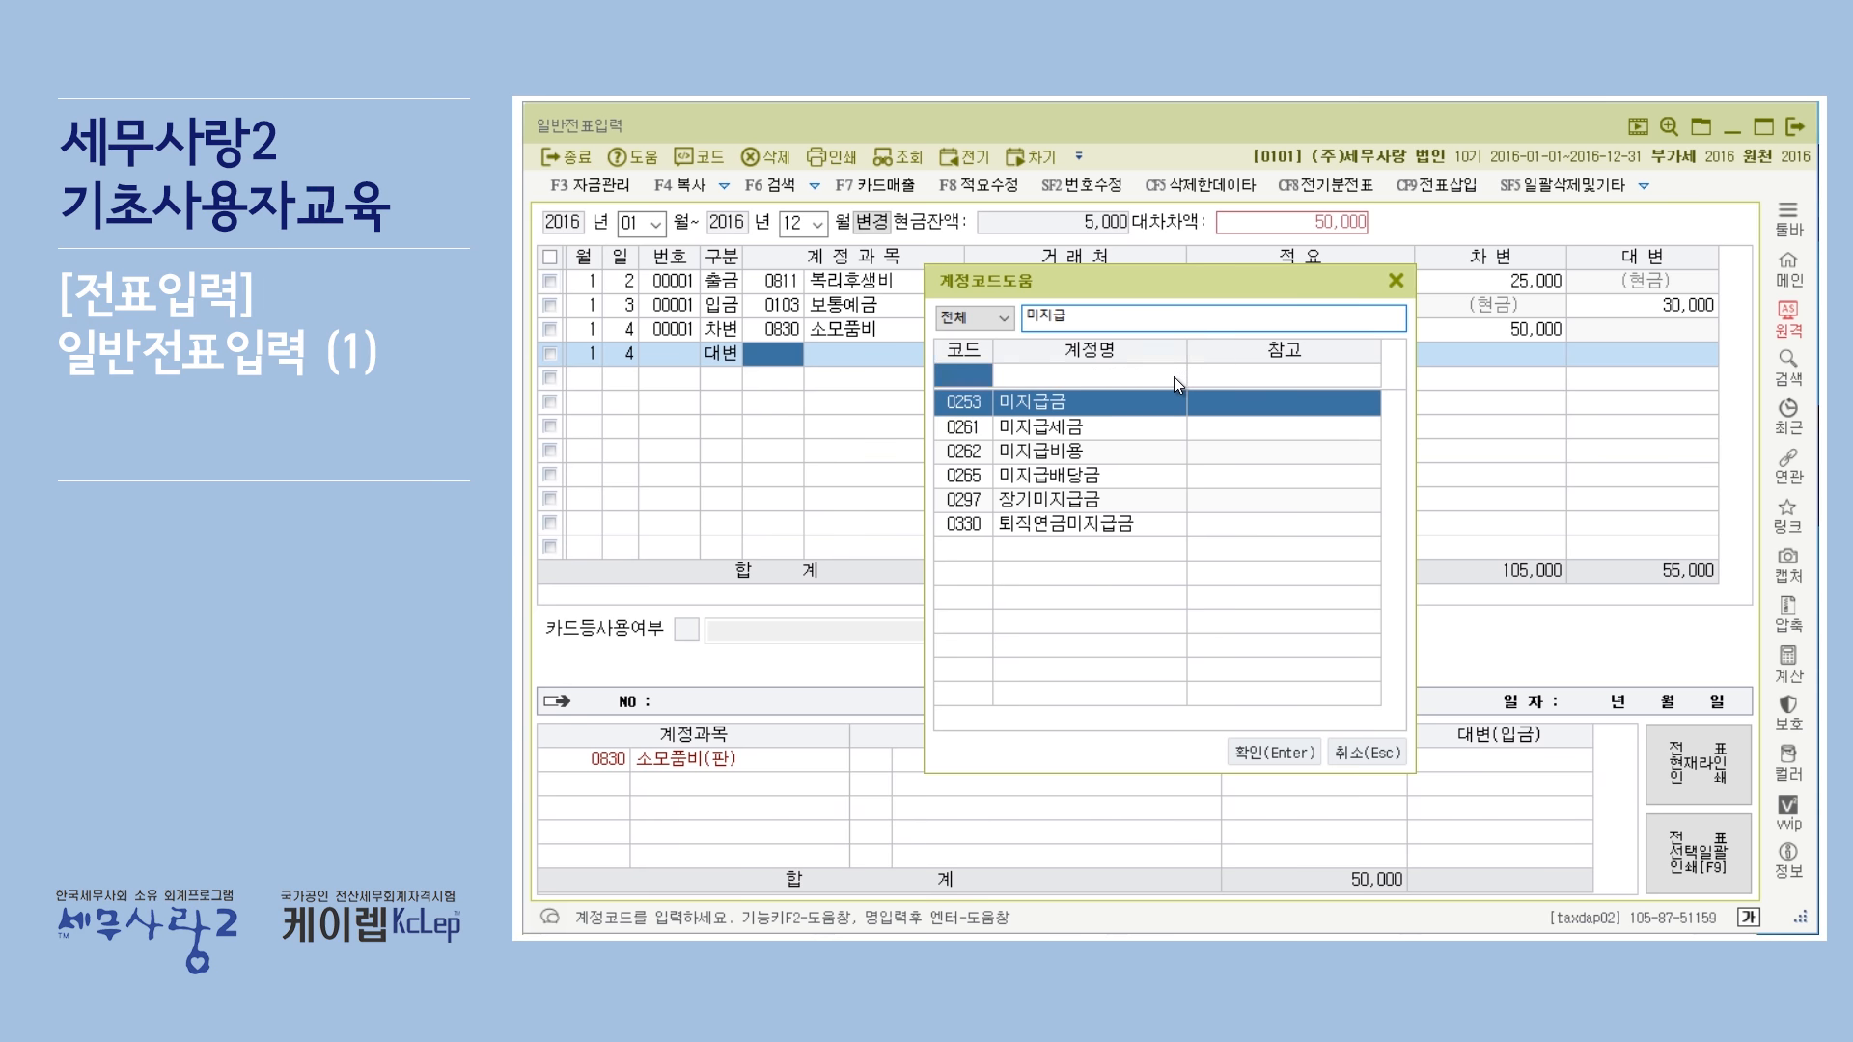
{"action": "key", "text": "Return"}
{"action": "key", "text": "Return"}
{"action": "key", "text": "Return"}
{"action": "key", "text": "Return"}
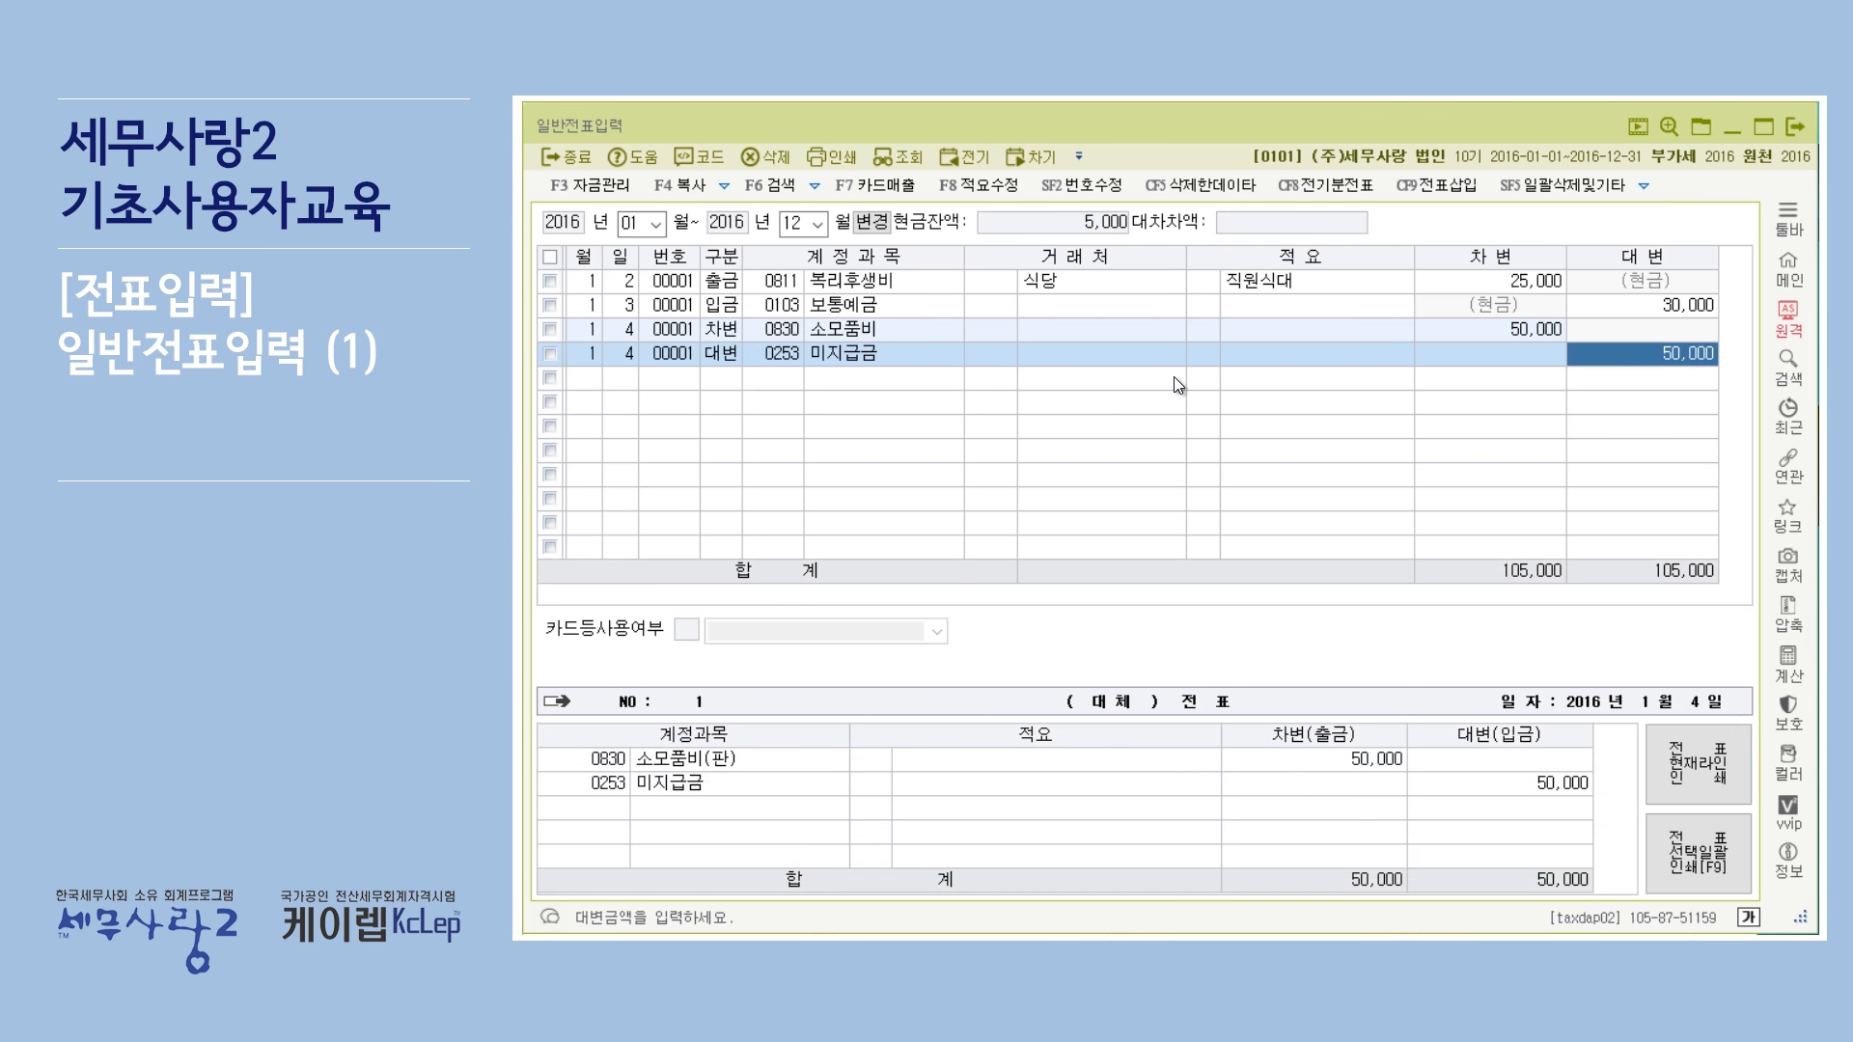
Set the 미지급금 line's credit amount to 20,000.
{"action": "type", "text": "20,000"}
{"action": "key", "text": "Return"}
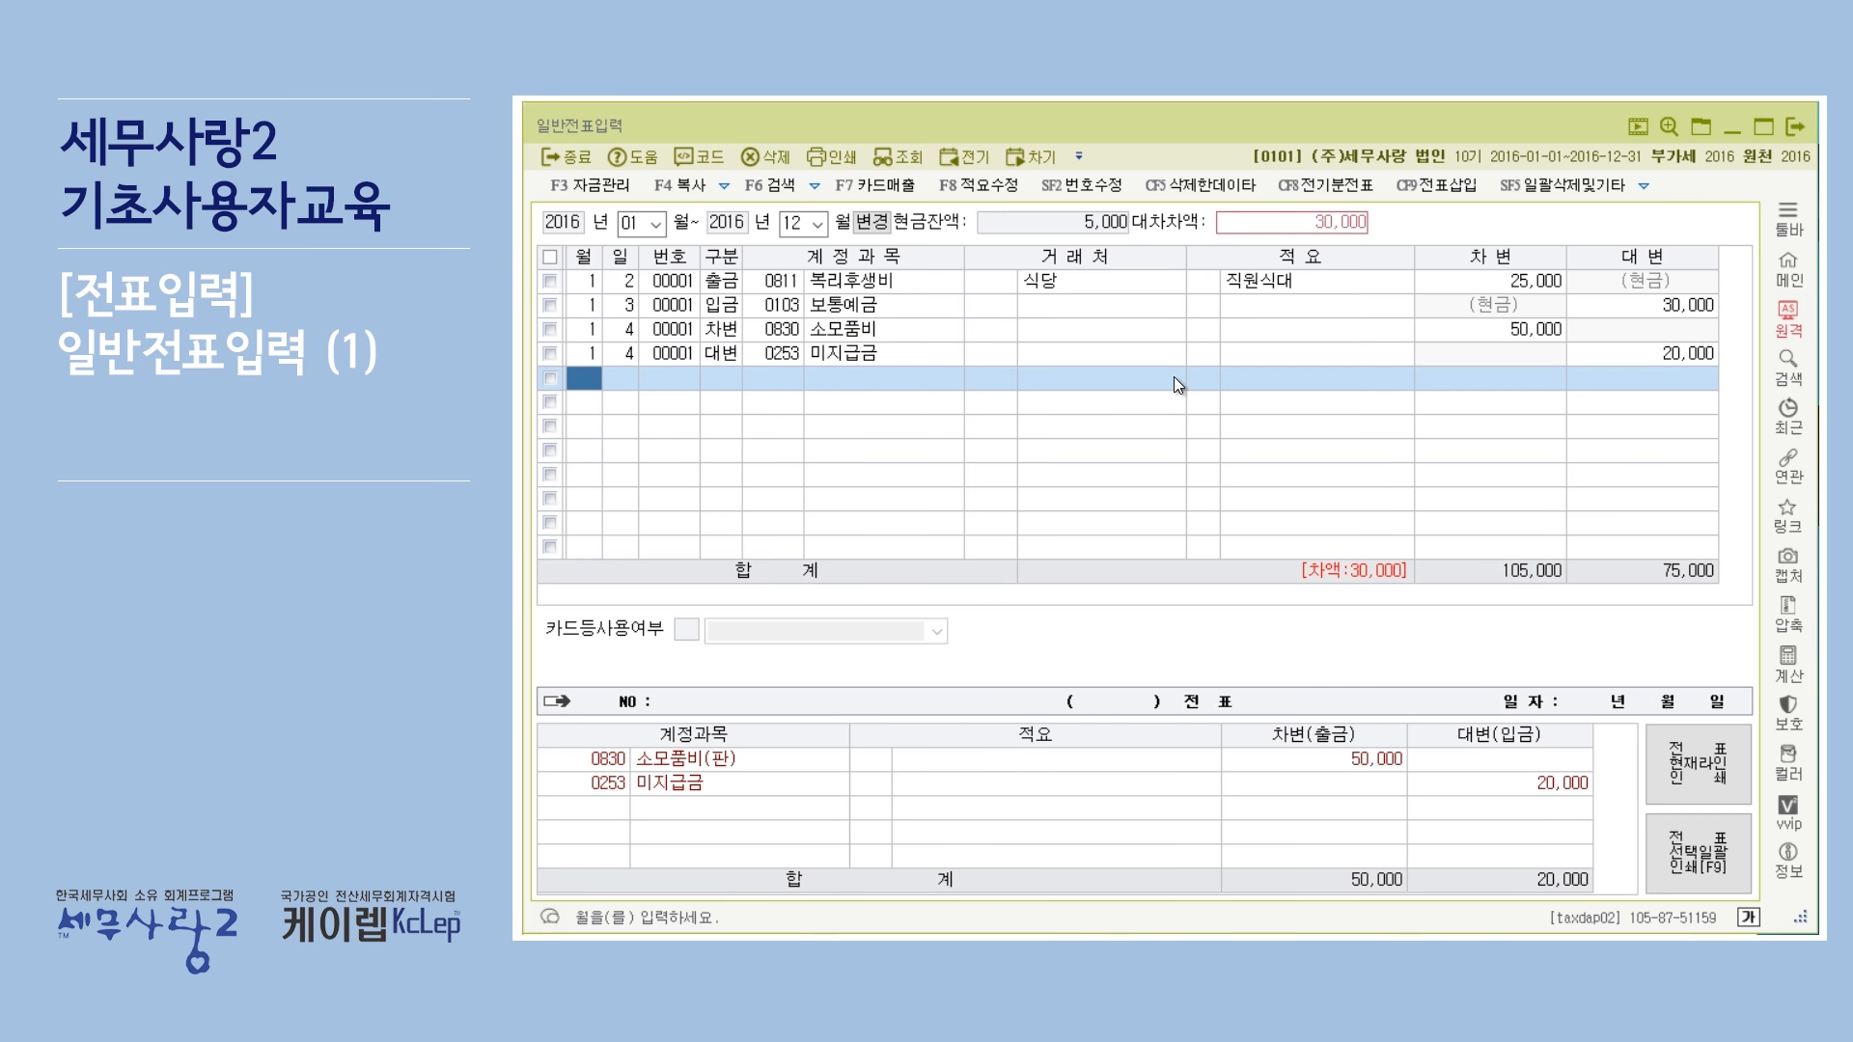
Add another January 4 대변 line with account 0101 현금, keeping its balancing credit amount.
{"action": "key", "text": "Return"}
{"action": "key", "text": "Return"}
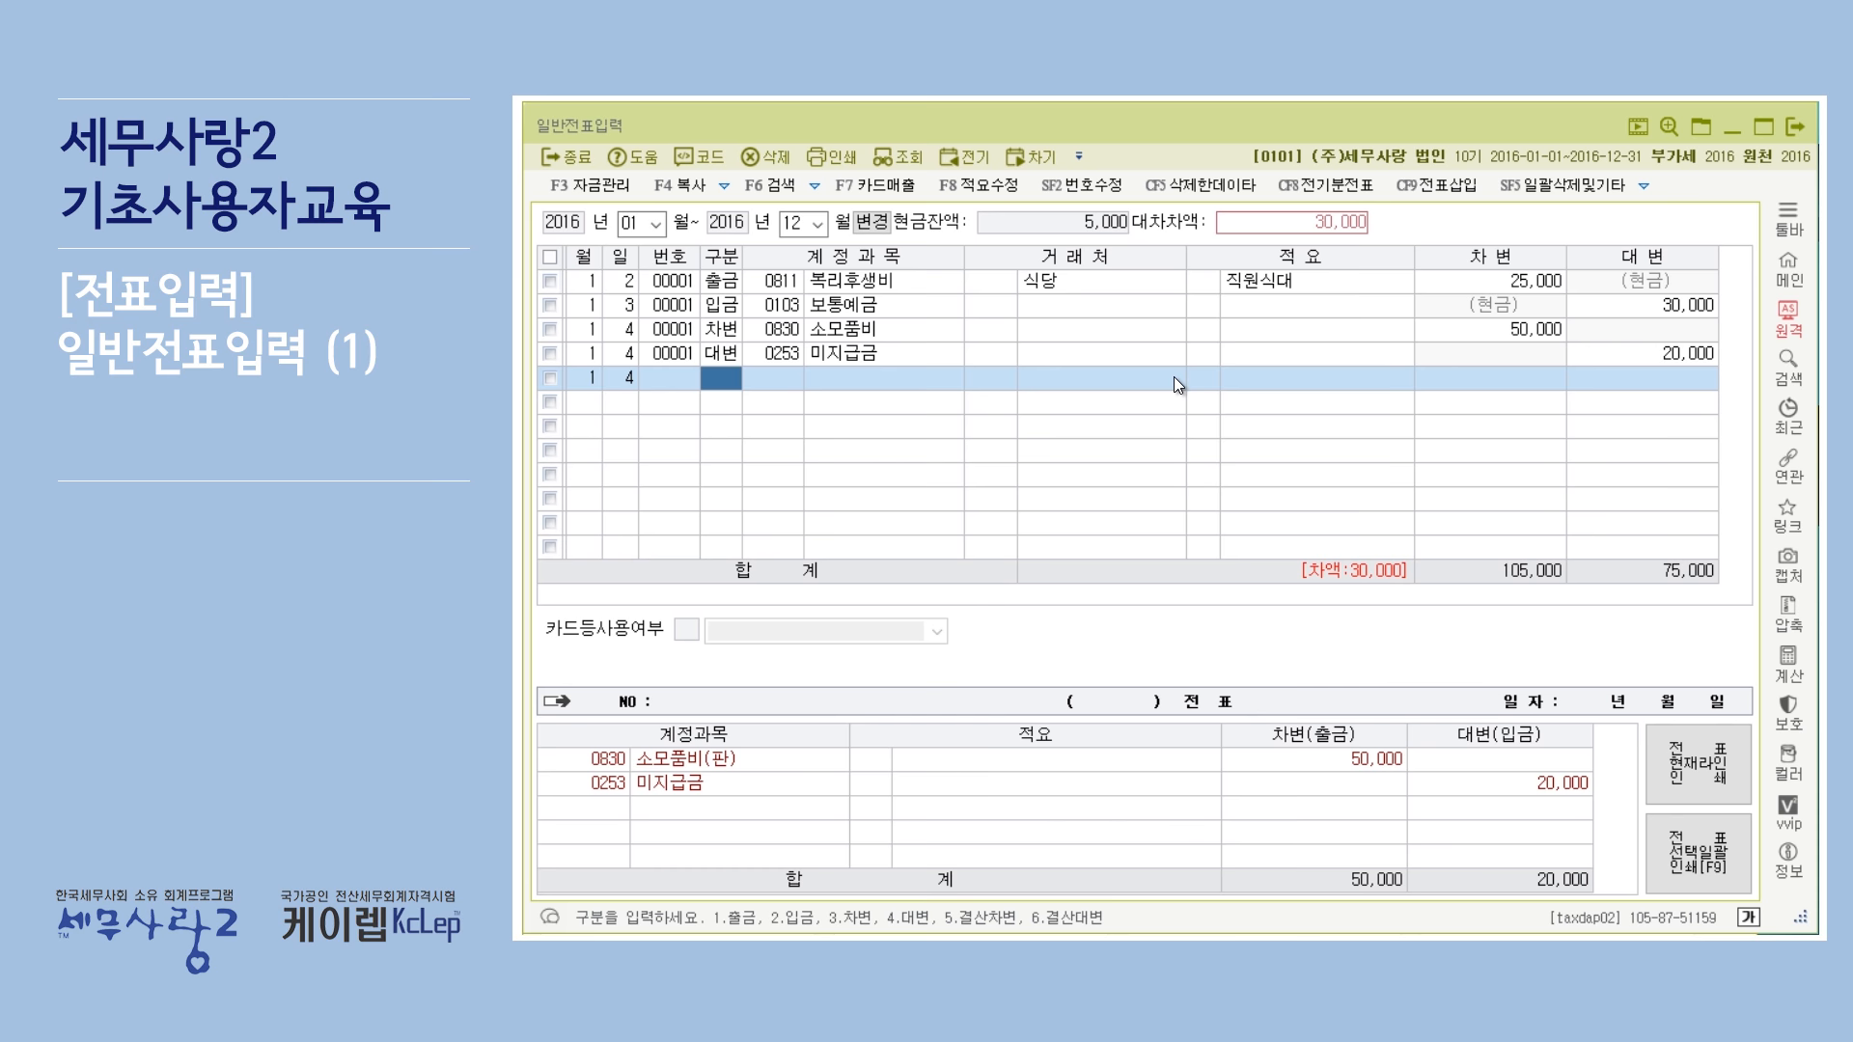
{"action": "type", "text": "101"}
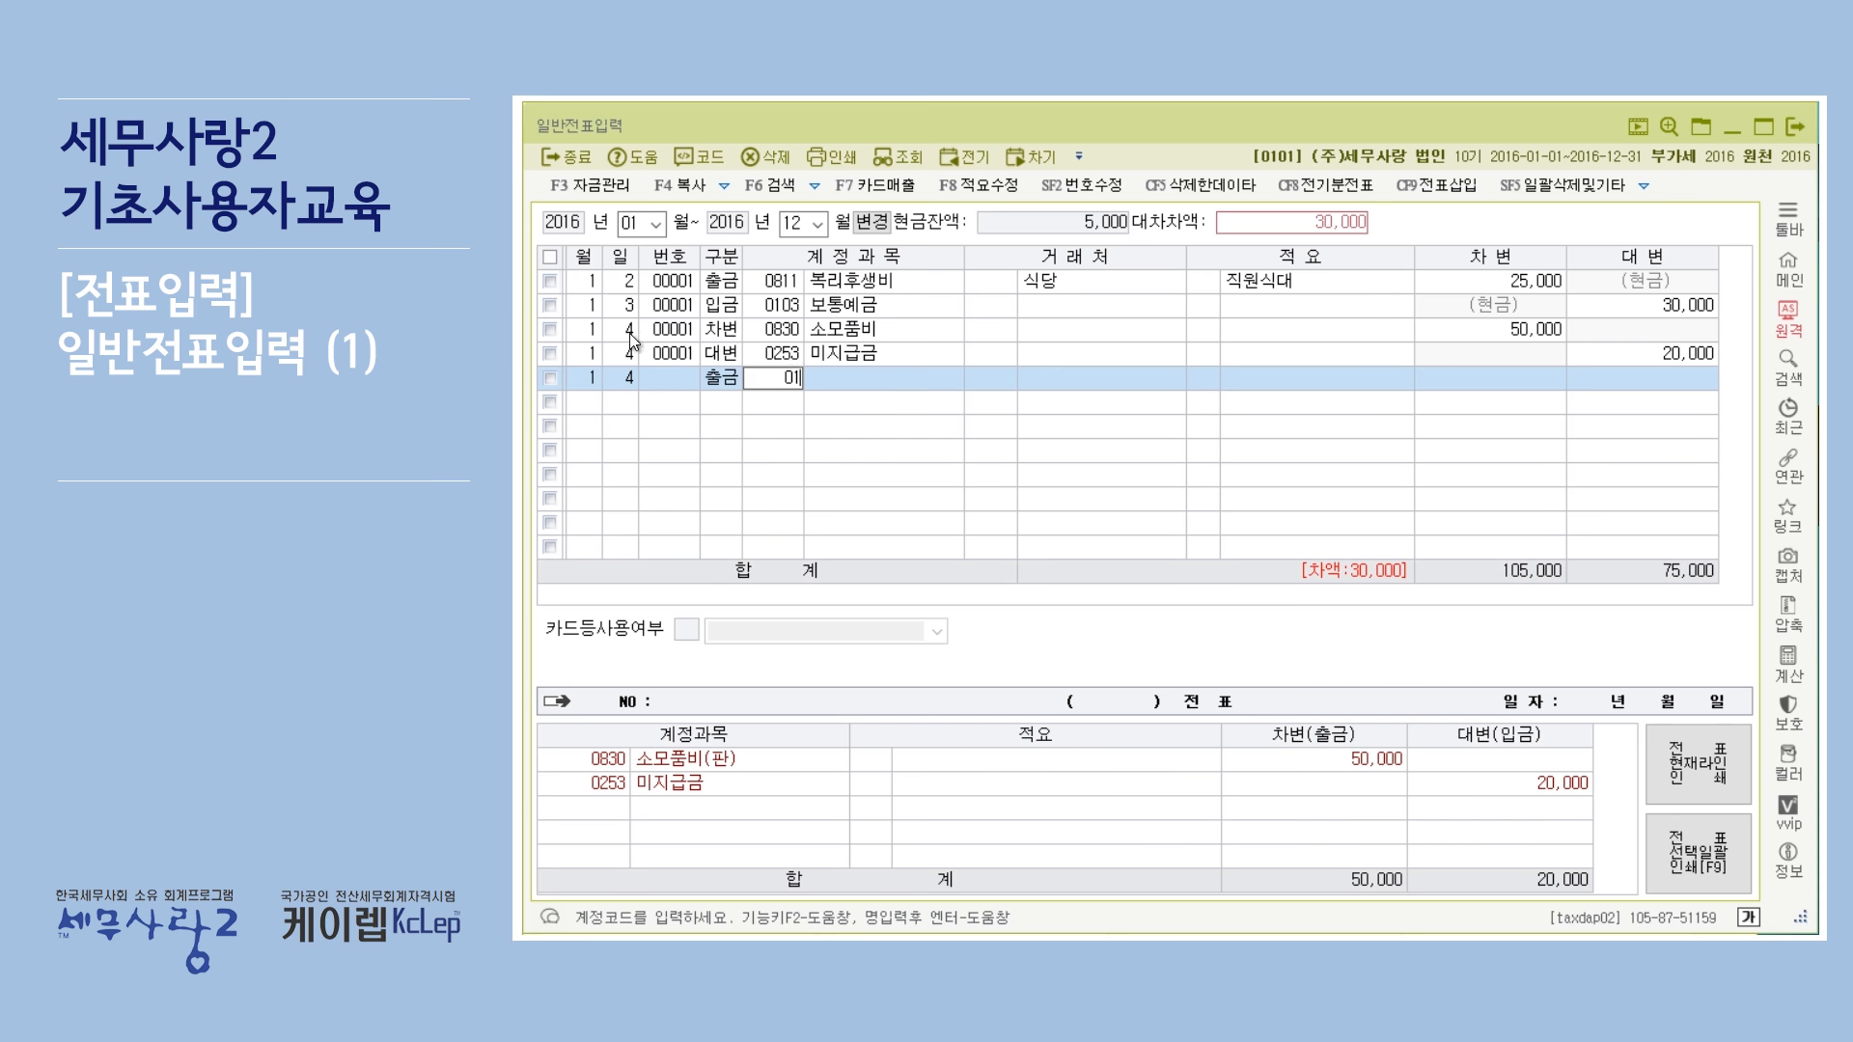
{"action": "key", "text": "Return"}
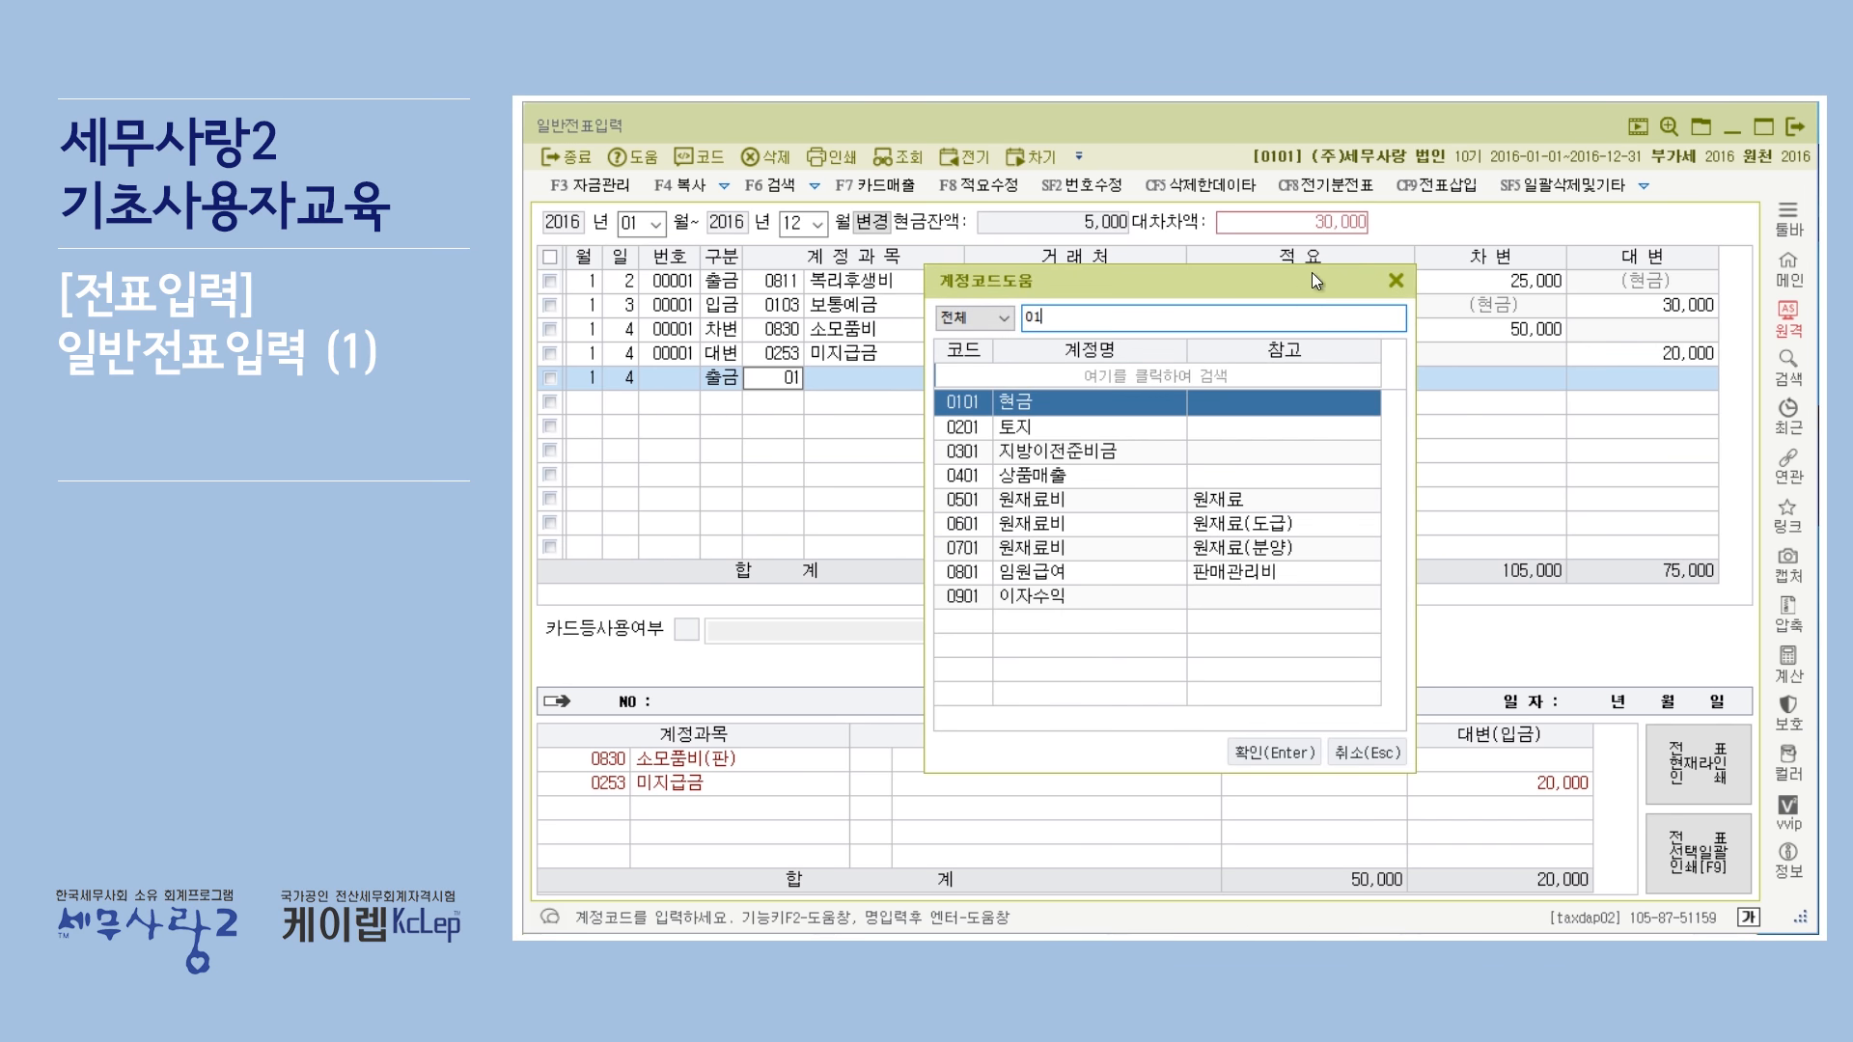
{"action": "left_click", "coordinate": [1396, 281]}
{"action": "type", "text": "4"}
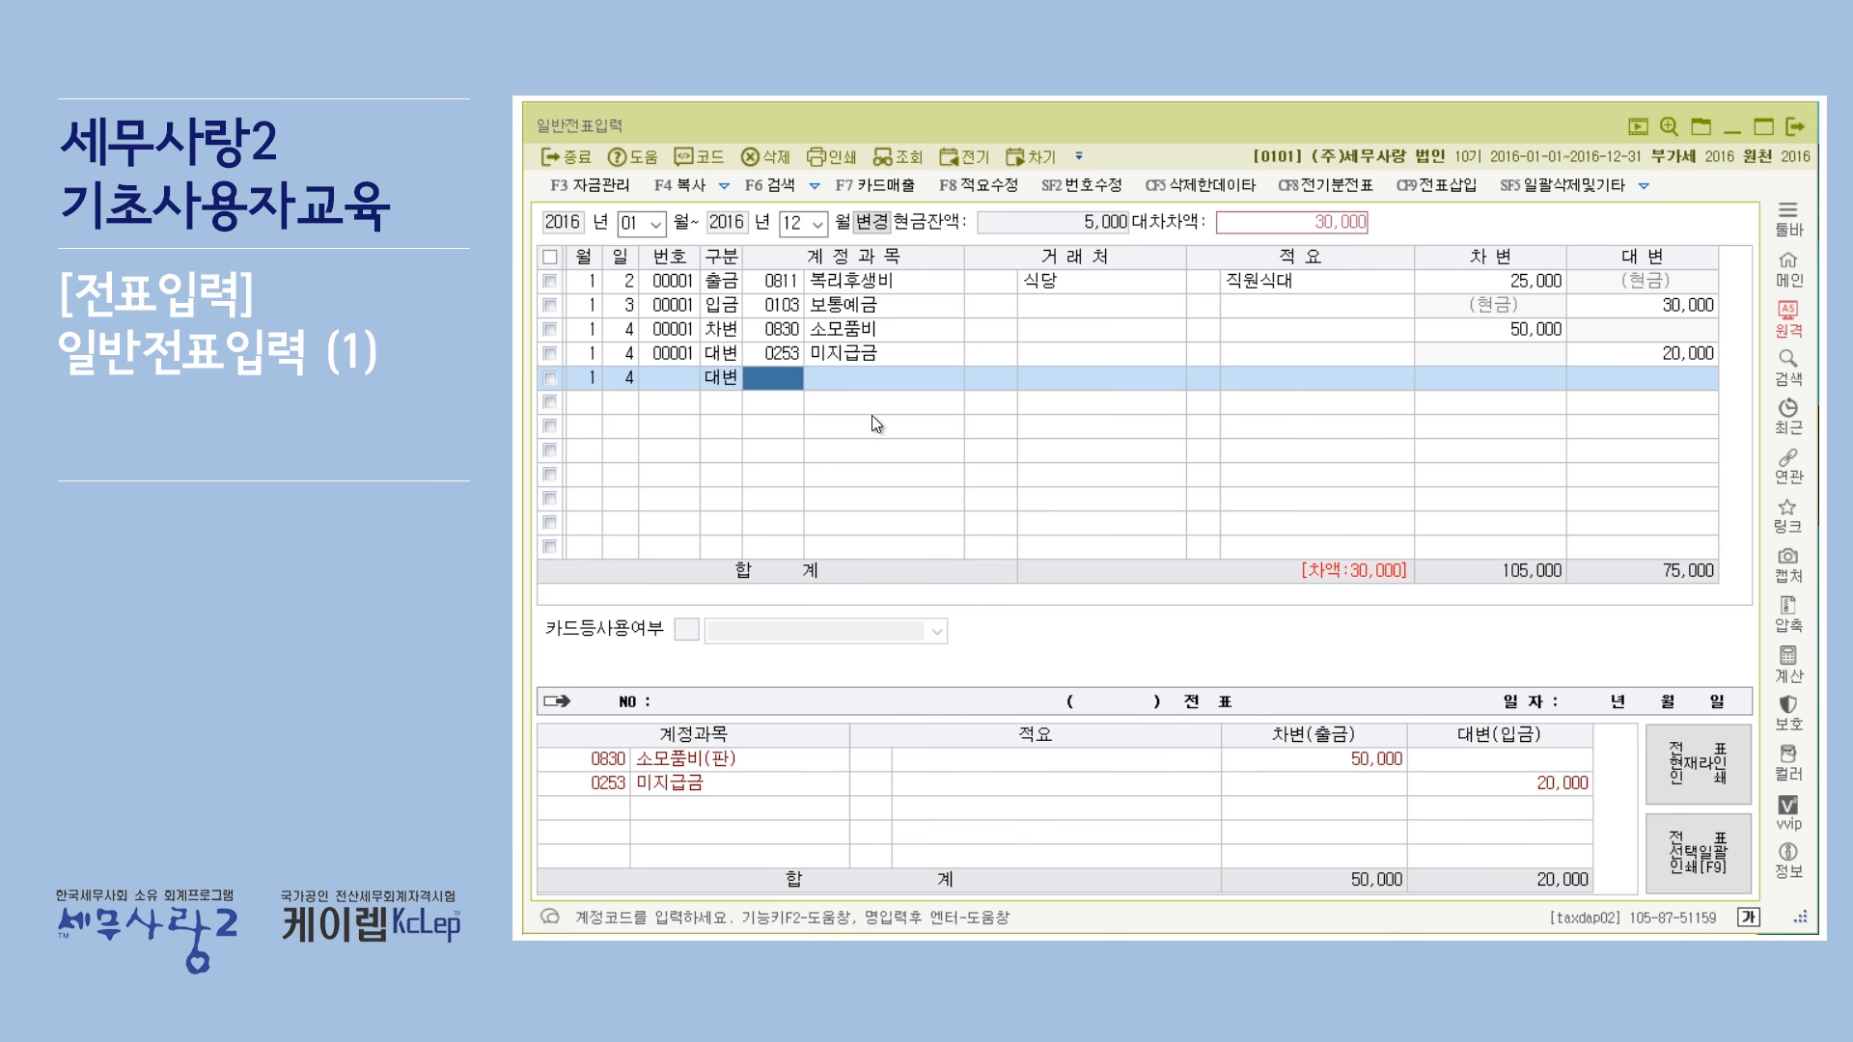
{"action": "type", "text": "01"}
{"action": "key", "text": "Return"}
{"action": "key", "text": "Return"}
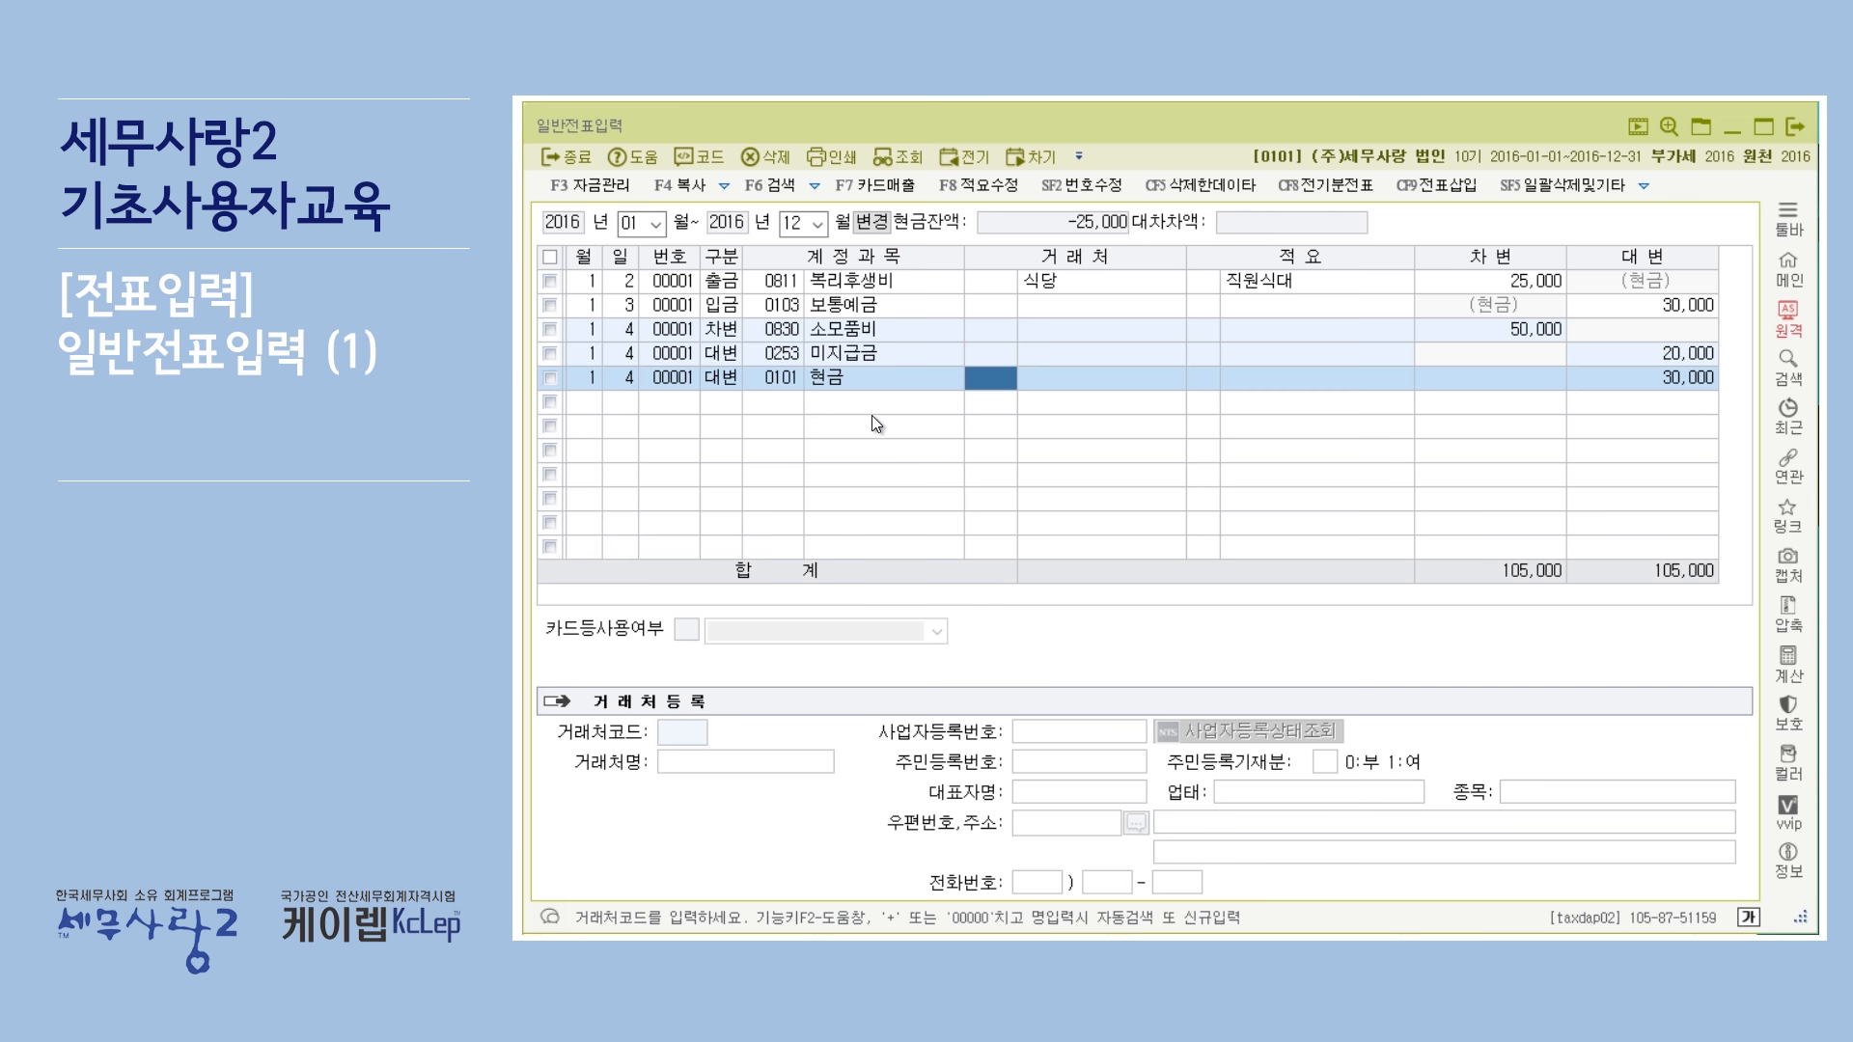
Review the debit and credit amounts and accounts of the January 4 voucher lines.
{"action": "left_click", "coordinate": [1492, 331]}
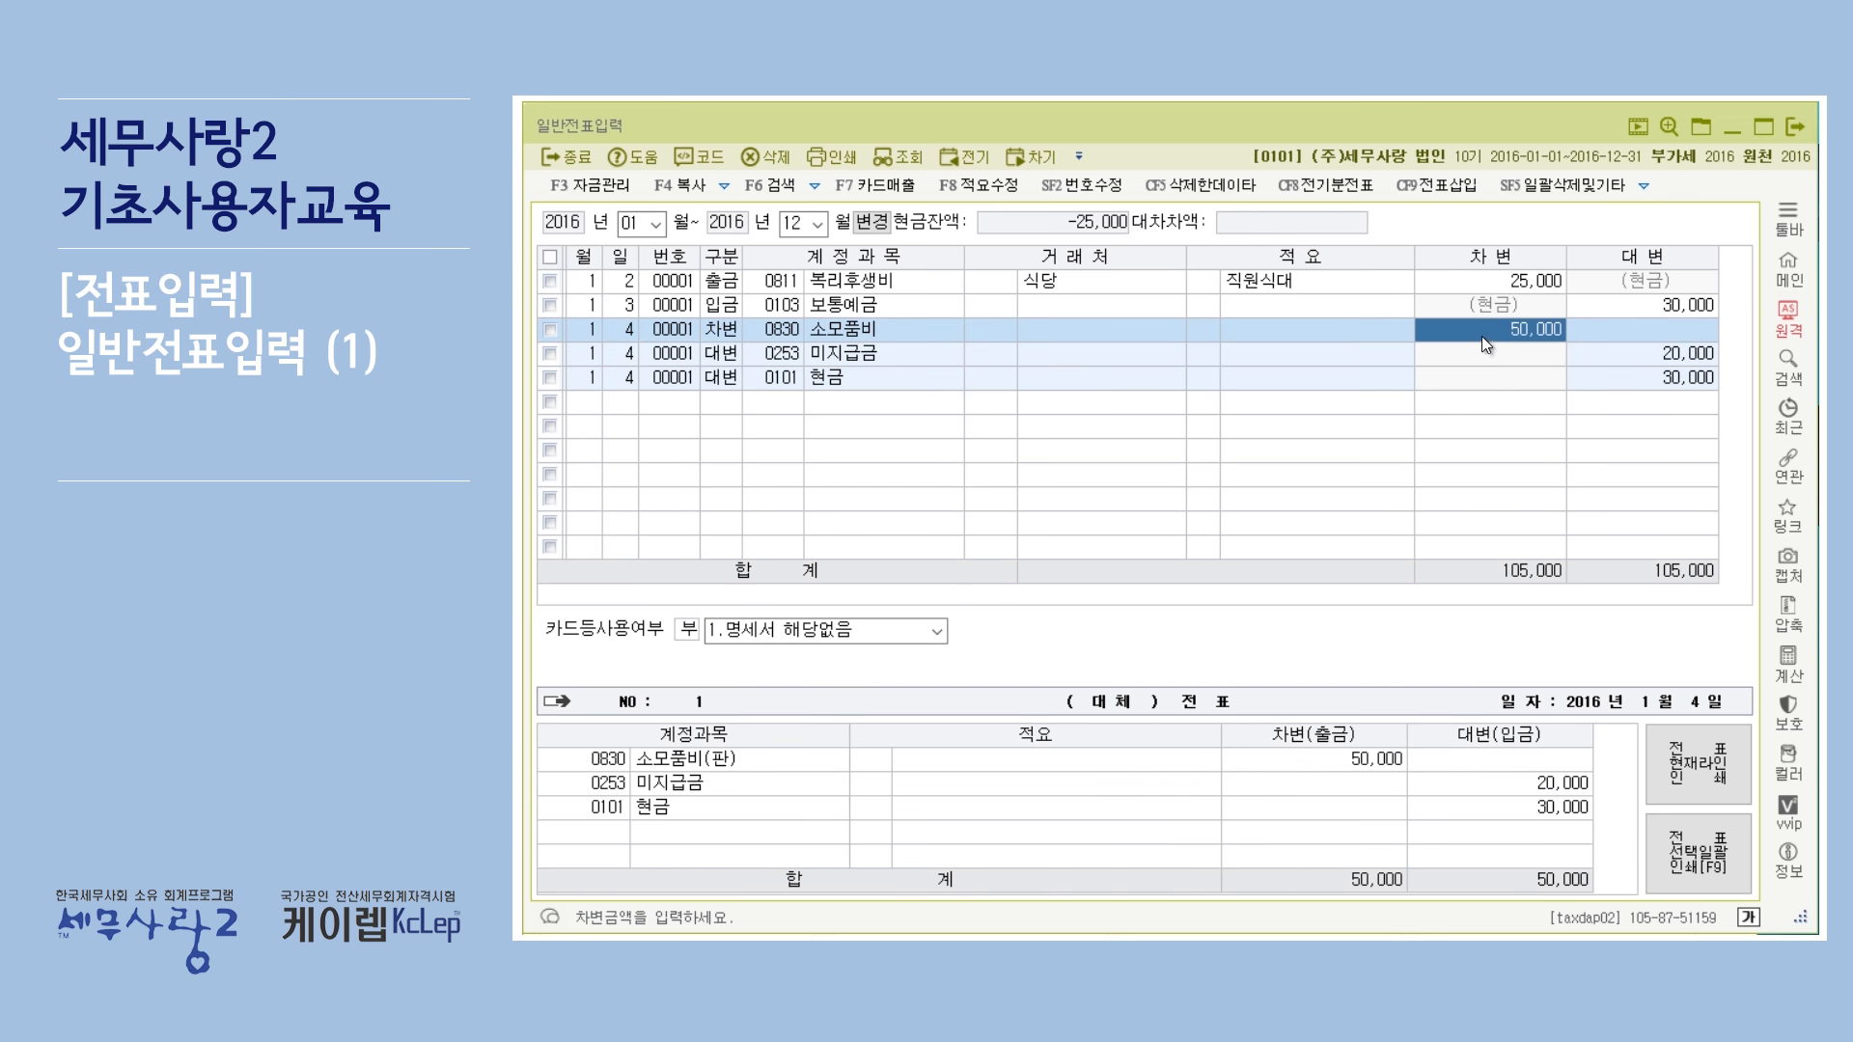
{"action": "left_click", "coordinate": [1658, 355]}
{"action": "left_click", "coordinate": [1658, 386]}
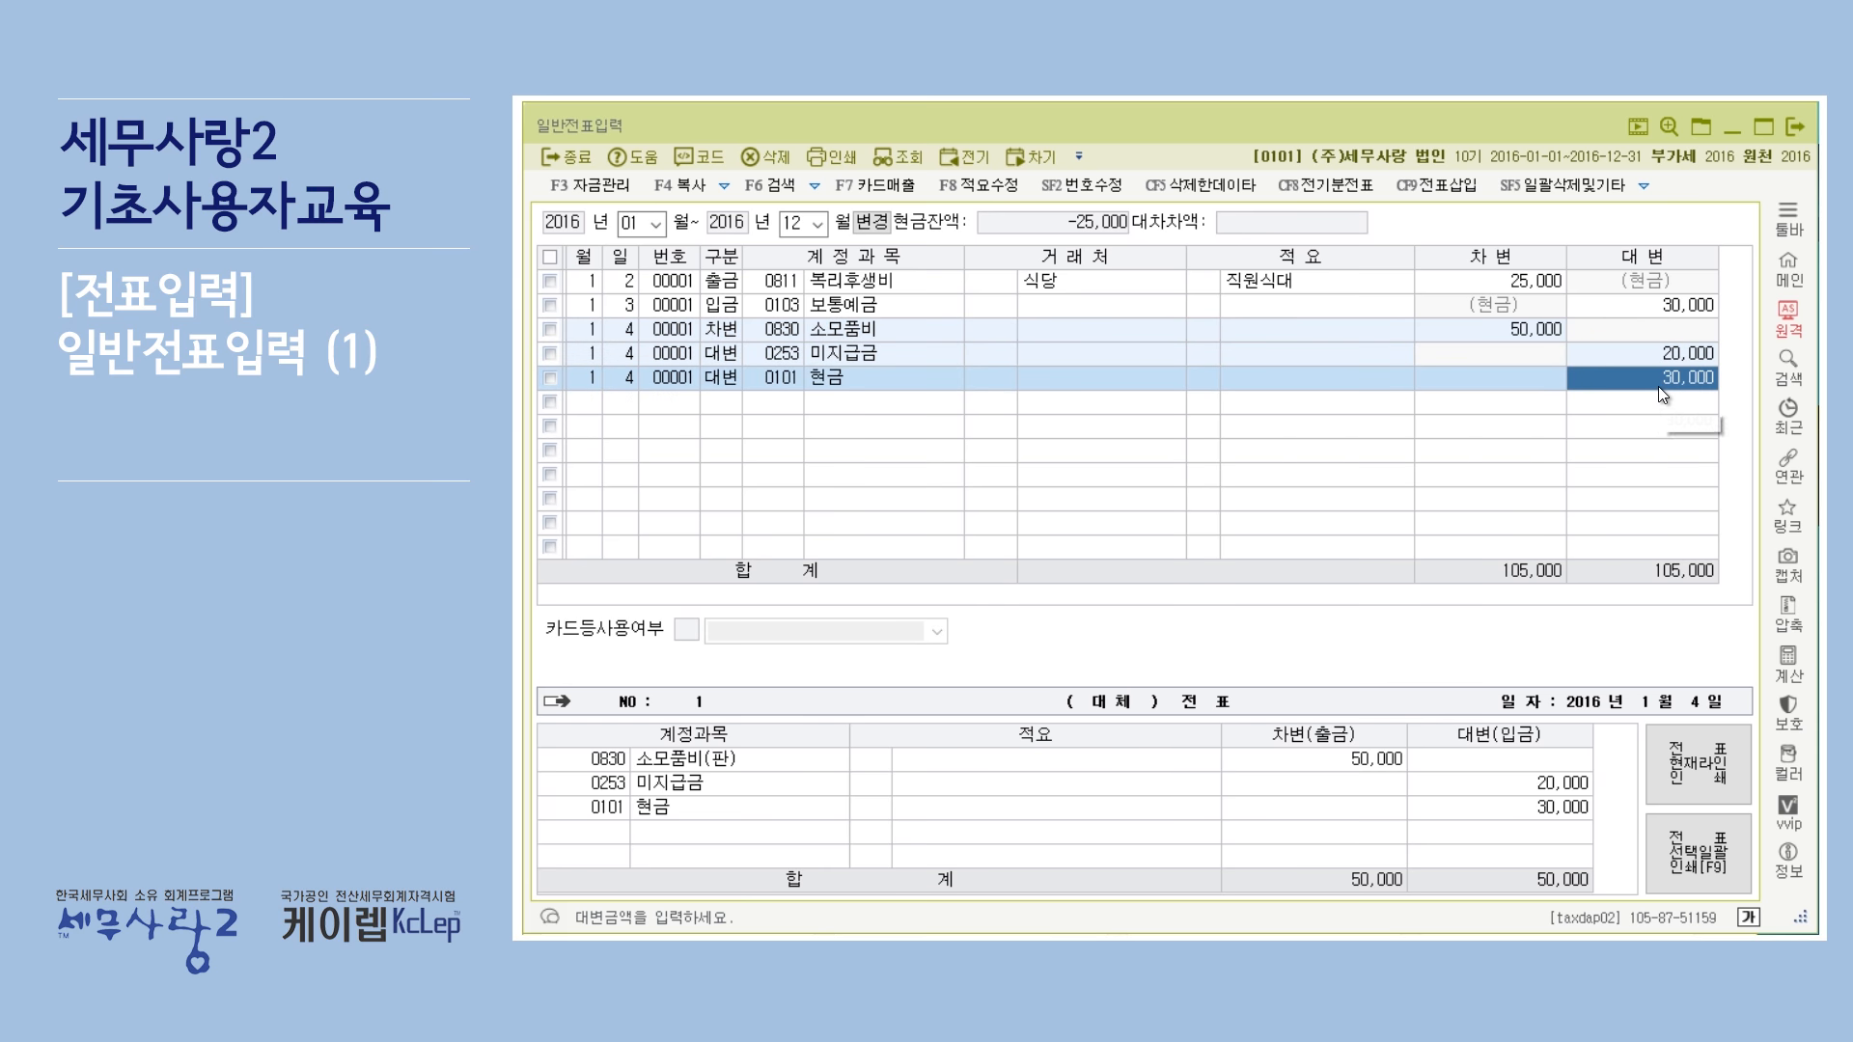
{"action": "left_click", "coordinate": [1643, 361]}
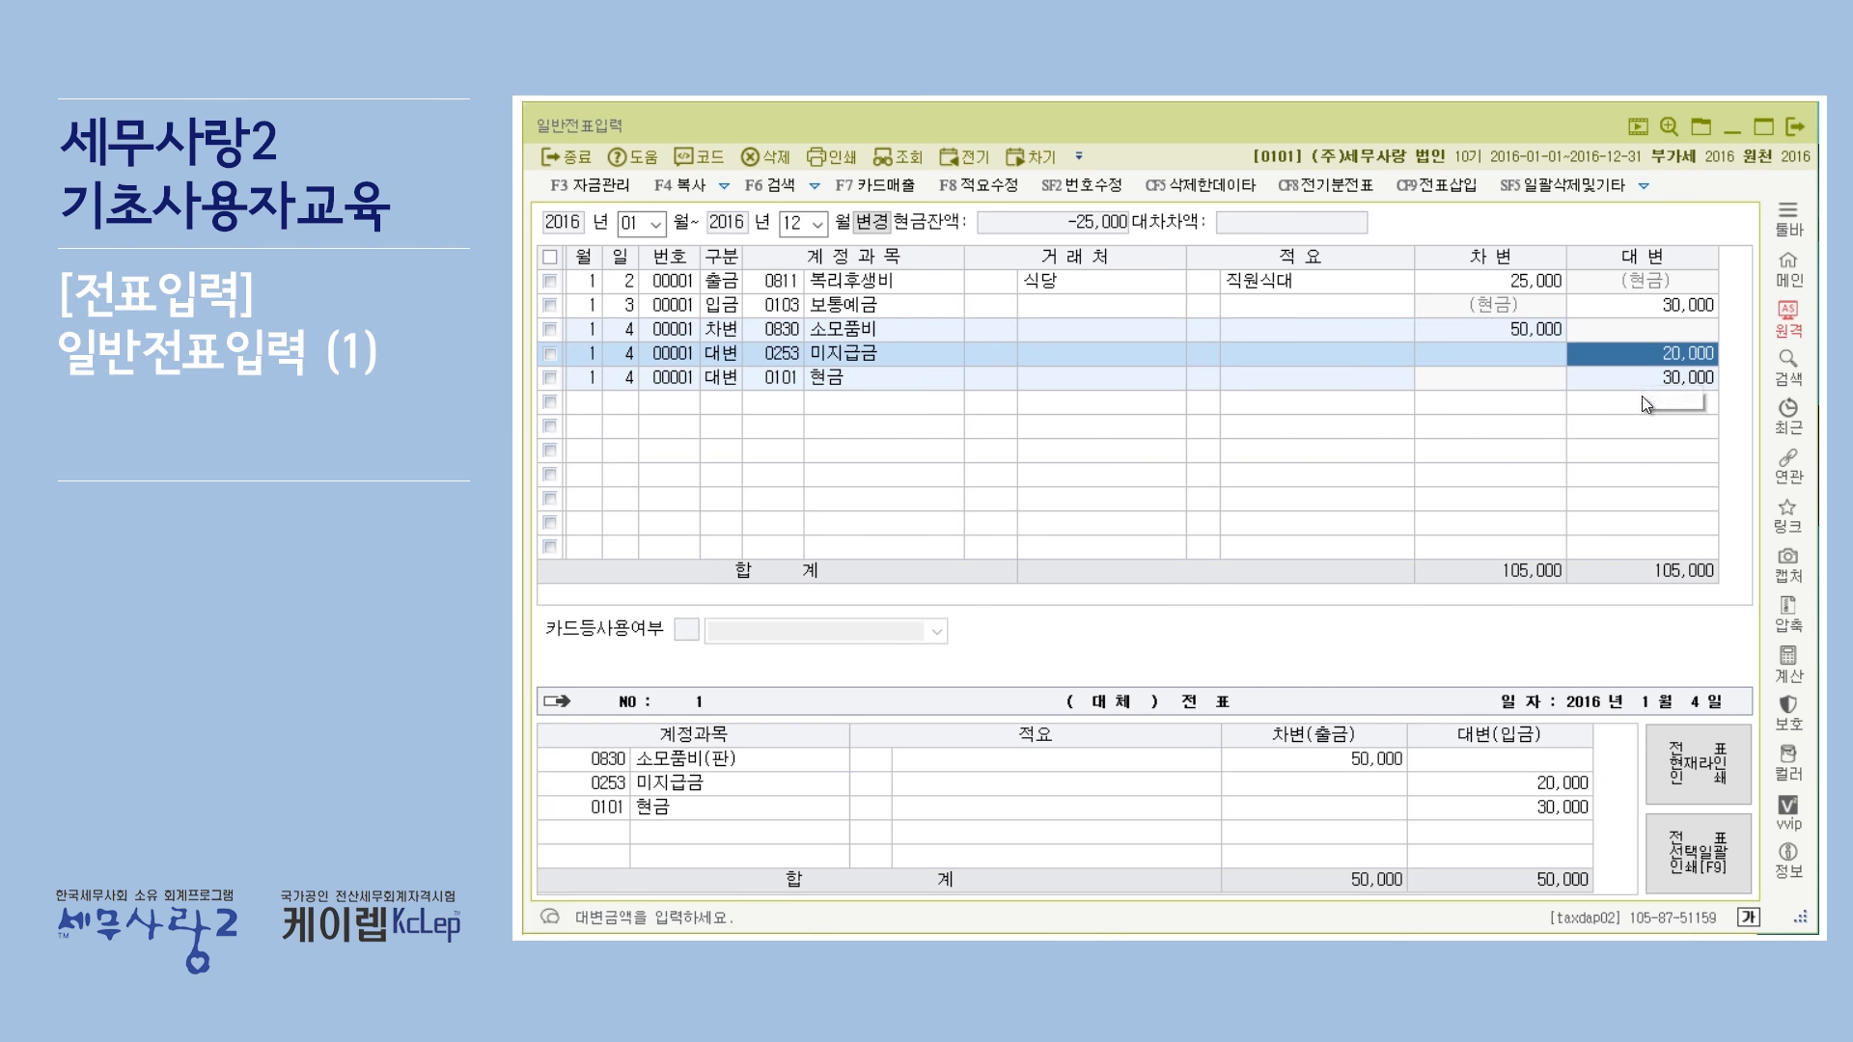
{"action": "left_click", "coordinate": [1642, 379]}
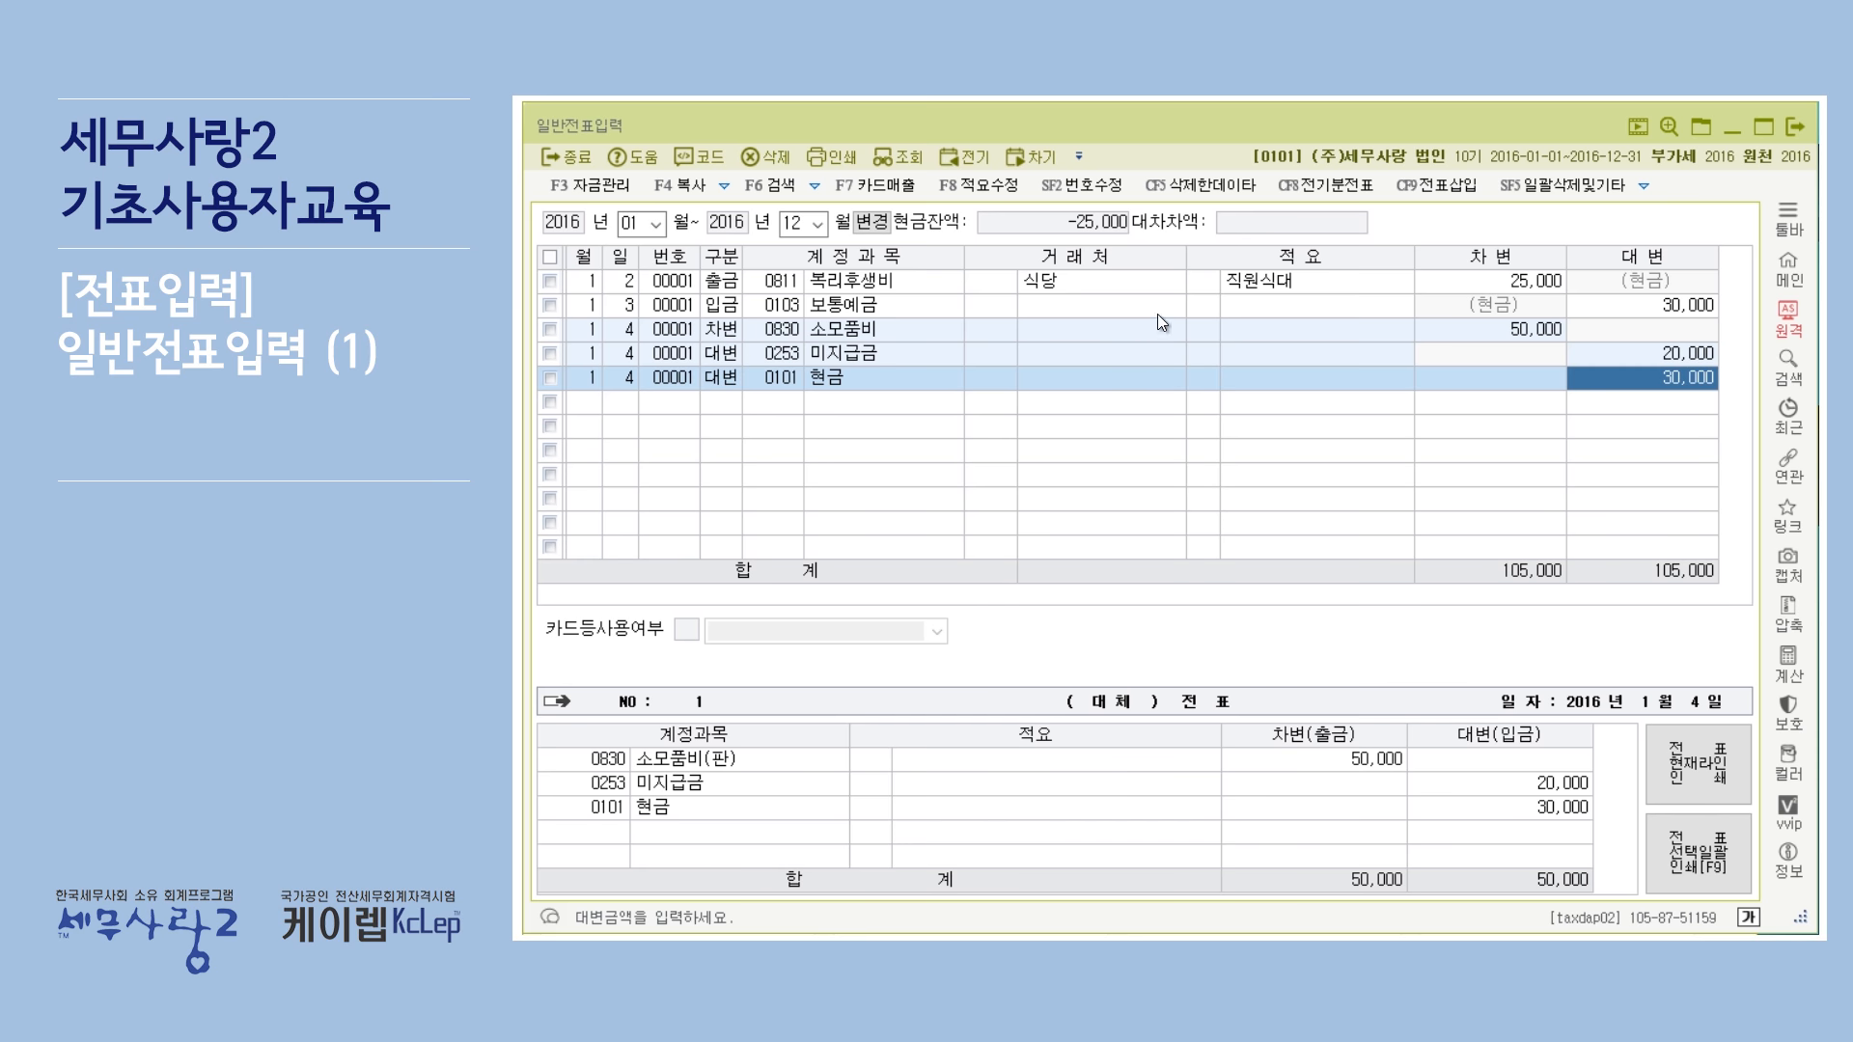
{"action": "left_click", "coordinate": [952, 357]}
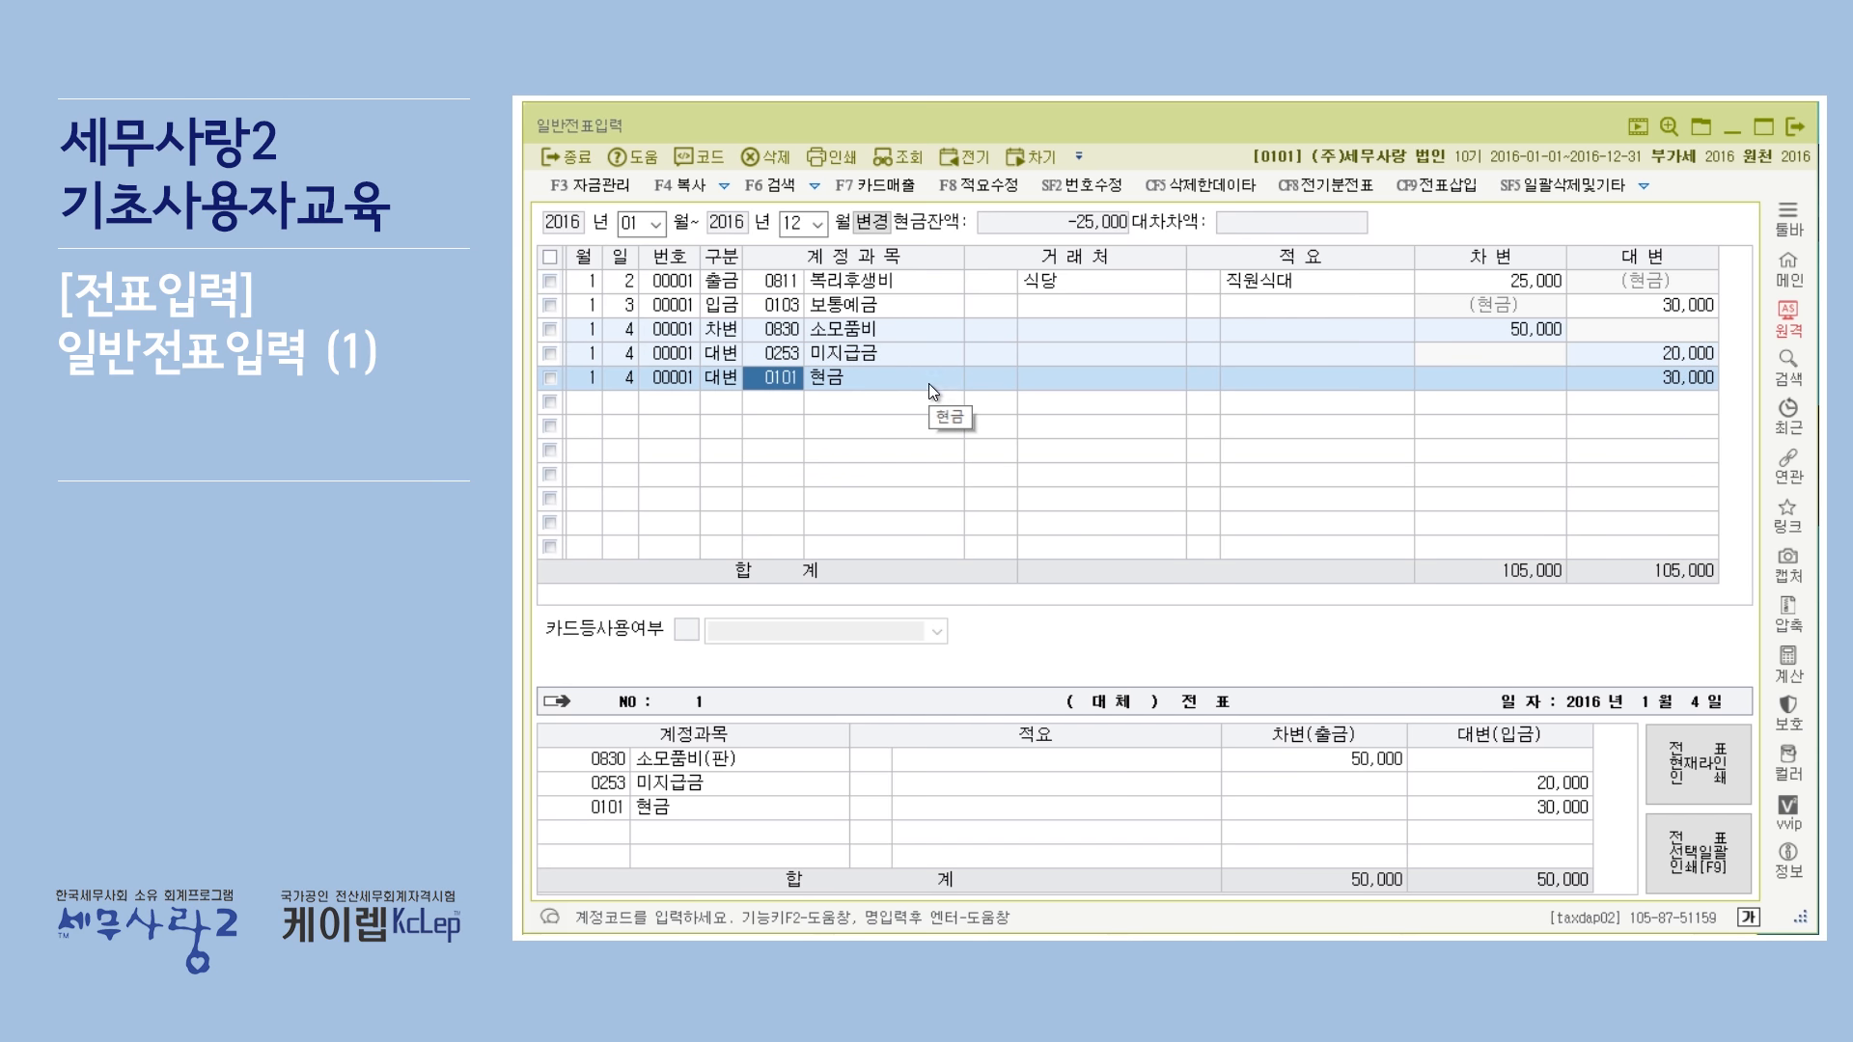
{"action": "left_click", "coordinate": [1055, 375]}
Review the 구분 of each voucher line and the account code help for the 복리후생비 line.
{"action": "left_click", "coordinate": [732, 282]}
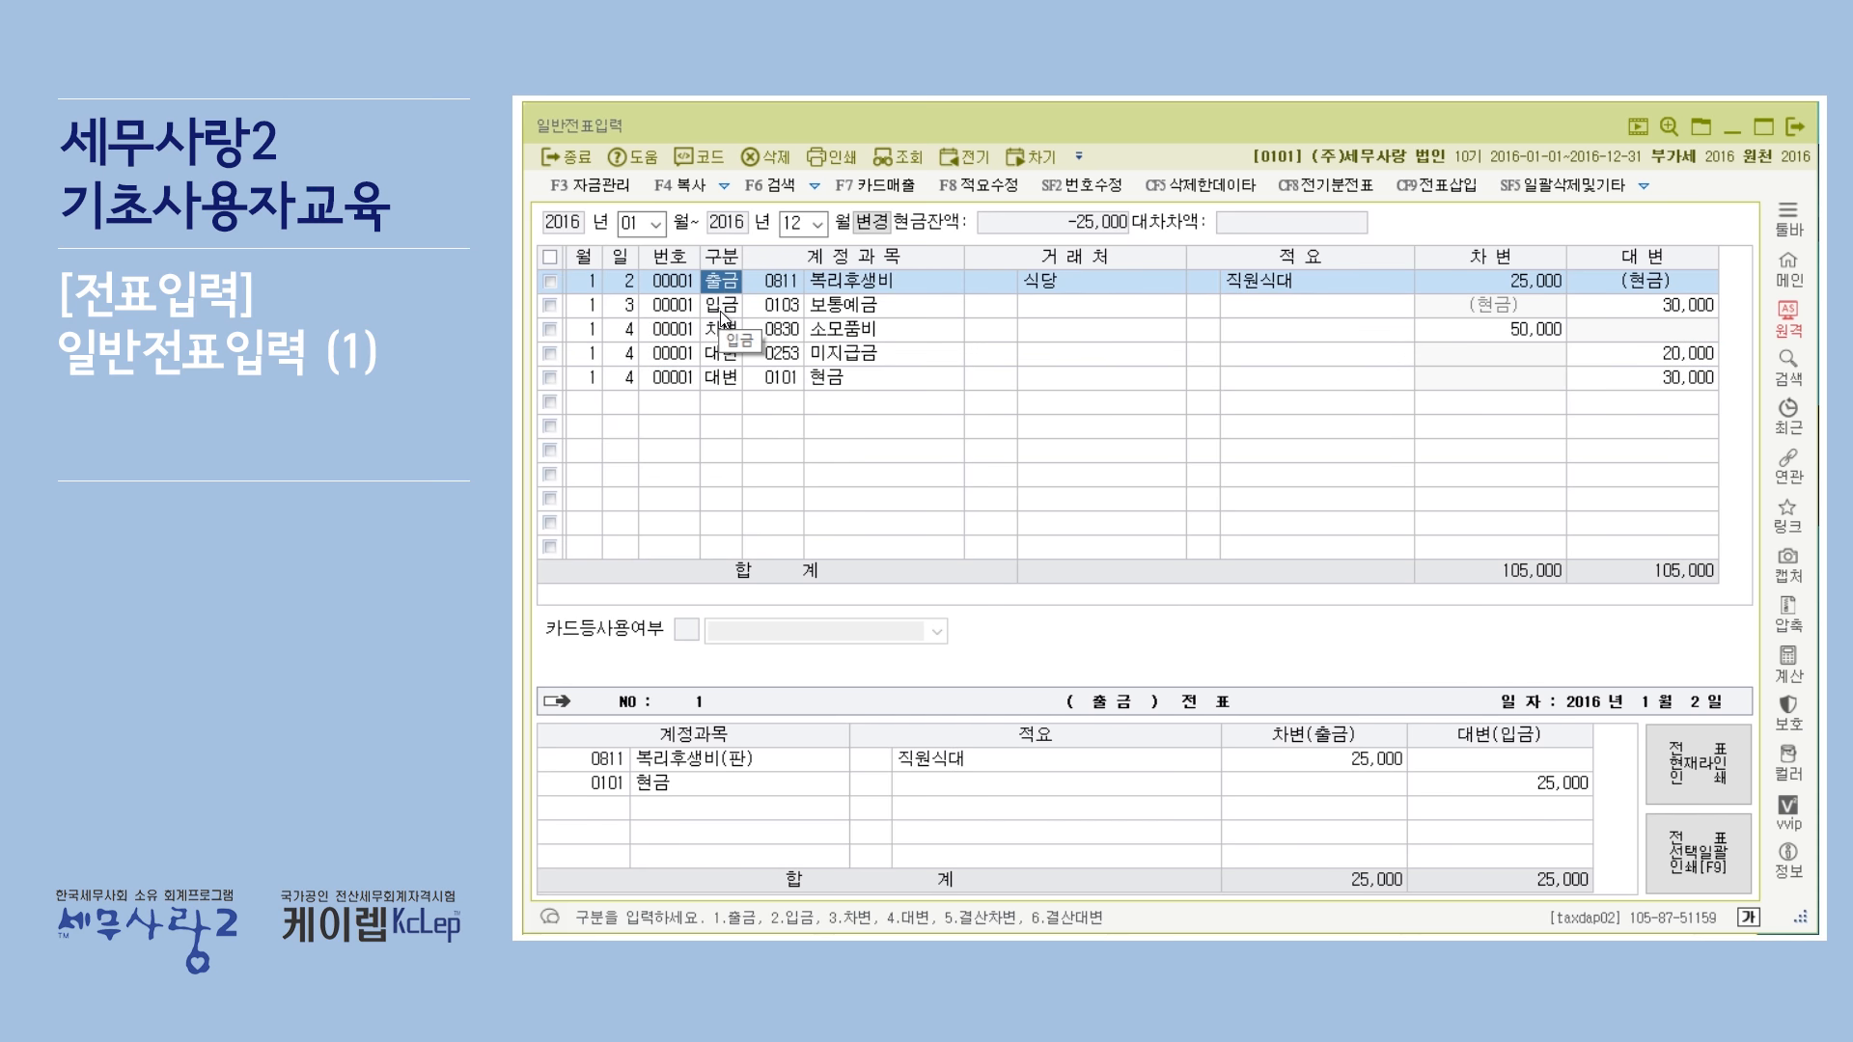
{"action": "left_click", "coordinate": [723, 307]}
{"action": "key", "text": "Up"}
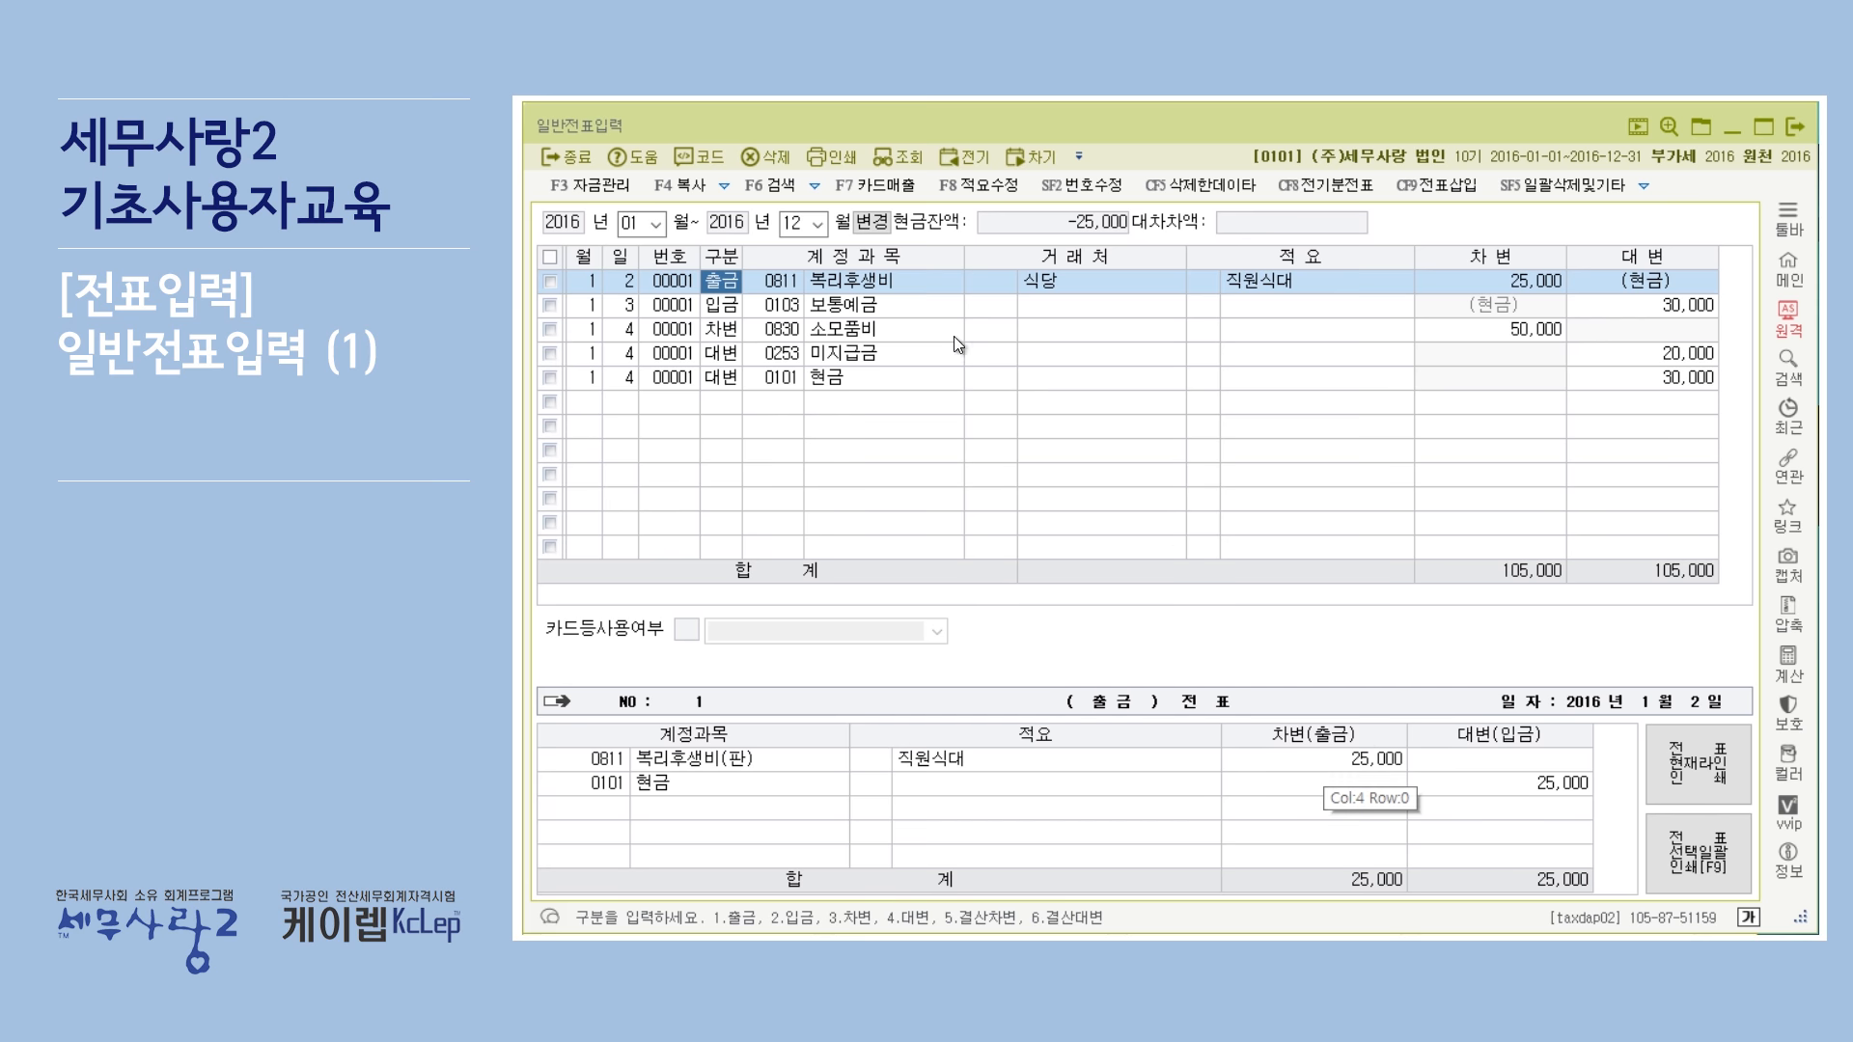
{"action": "left_click", "coordinate": [753, 305]}
{"action": "left_click", "coordinate": [720, 309]}
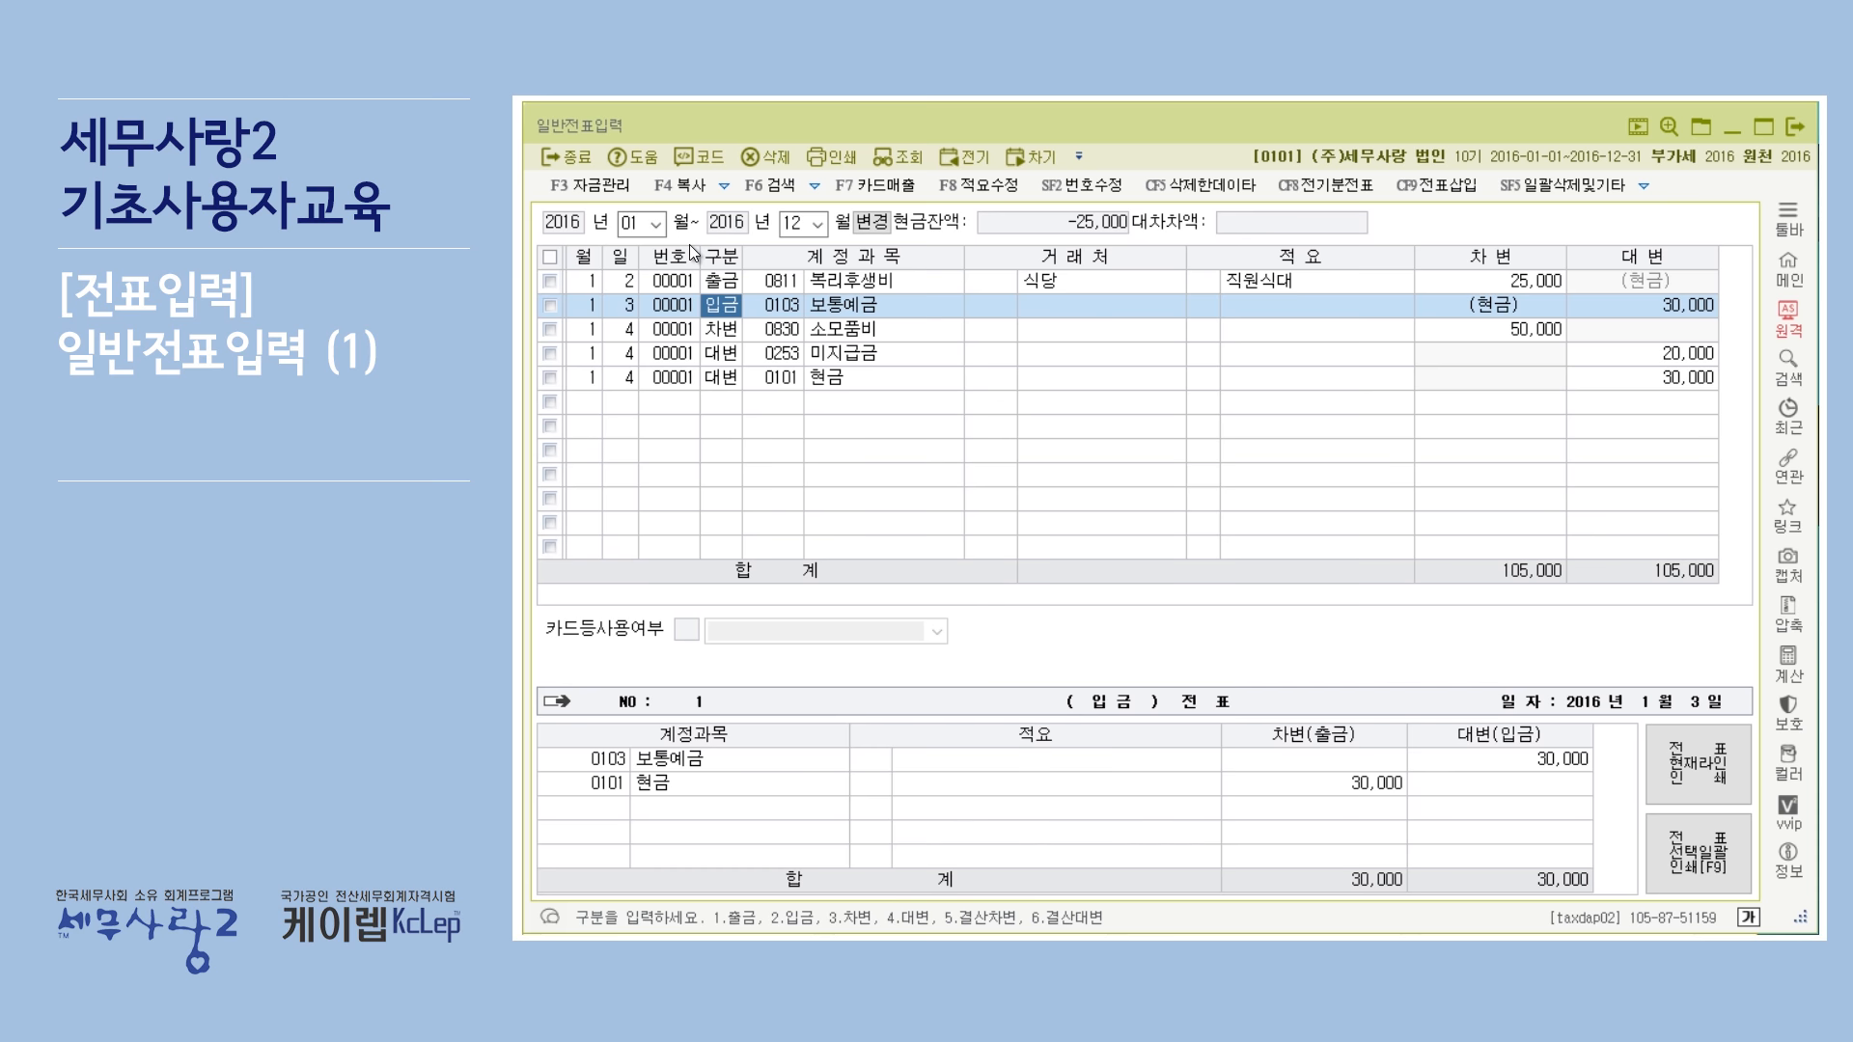
{"action": "left_click", "coordinate": [723, 332]}
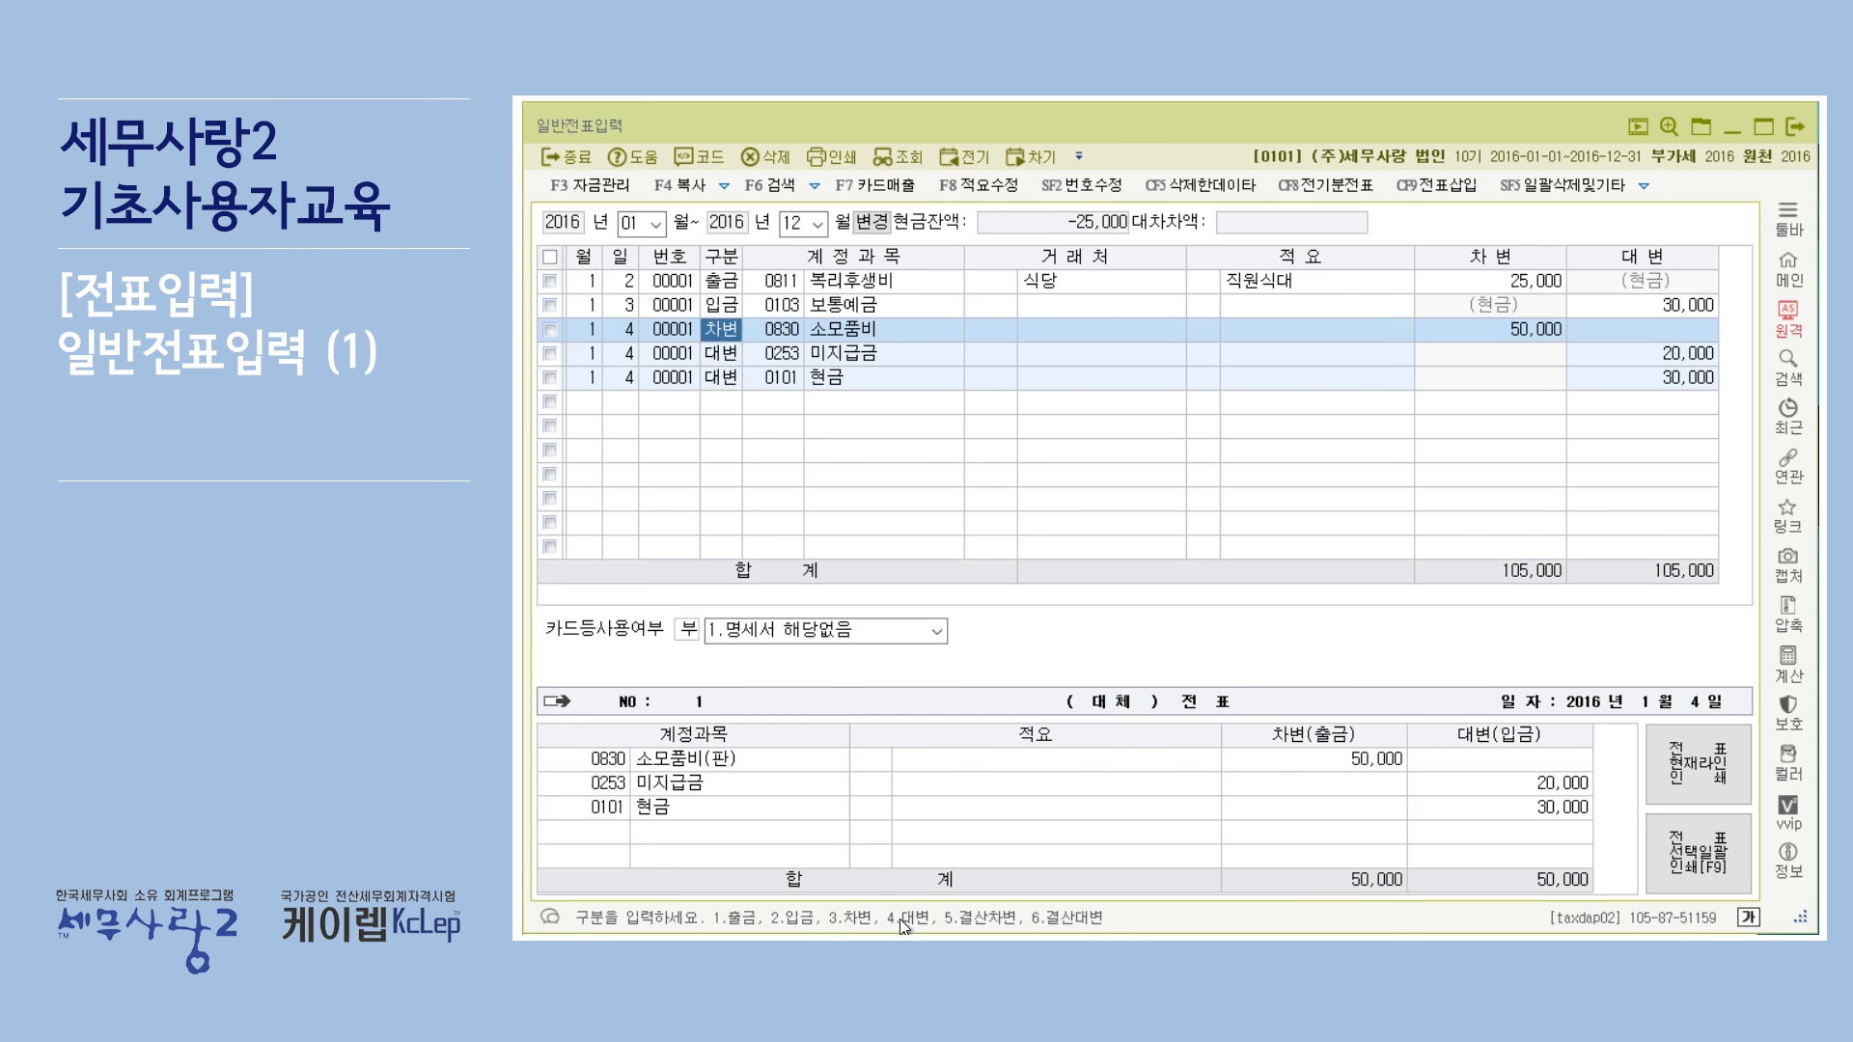
{"action": "left_click", "coordinate": [715, 352]}
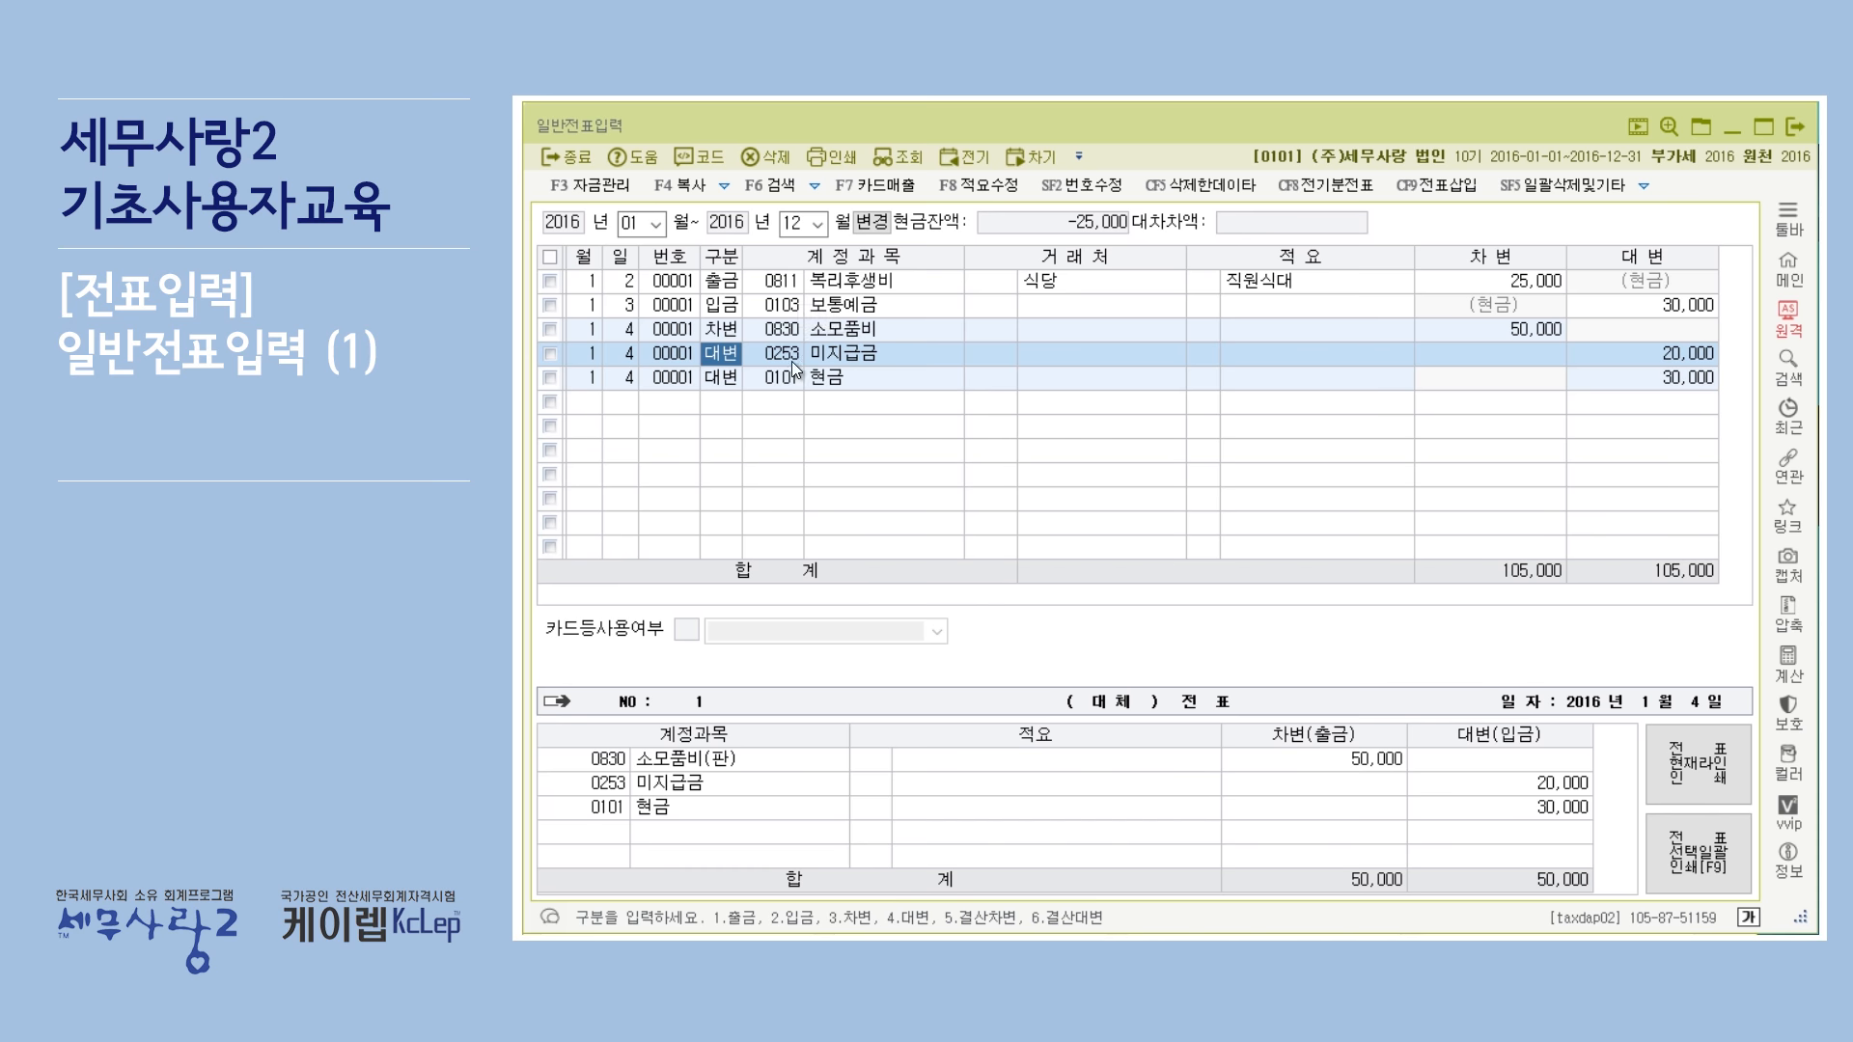
{"action": "left_click", "coordinate": [791, 280]}
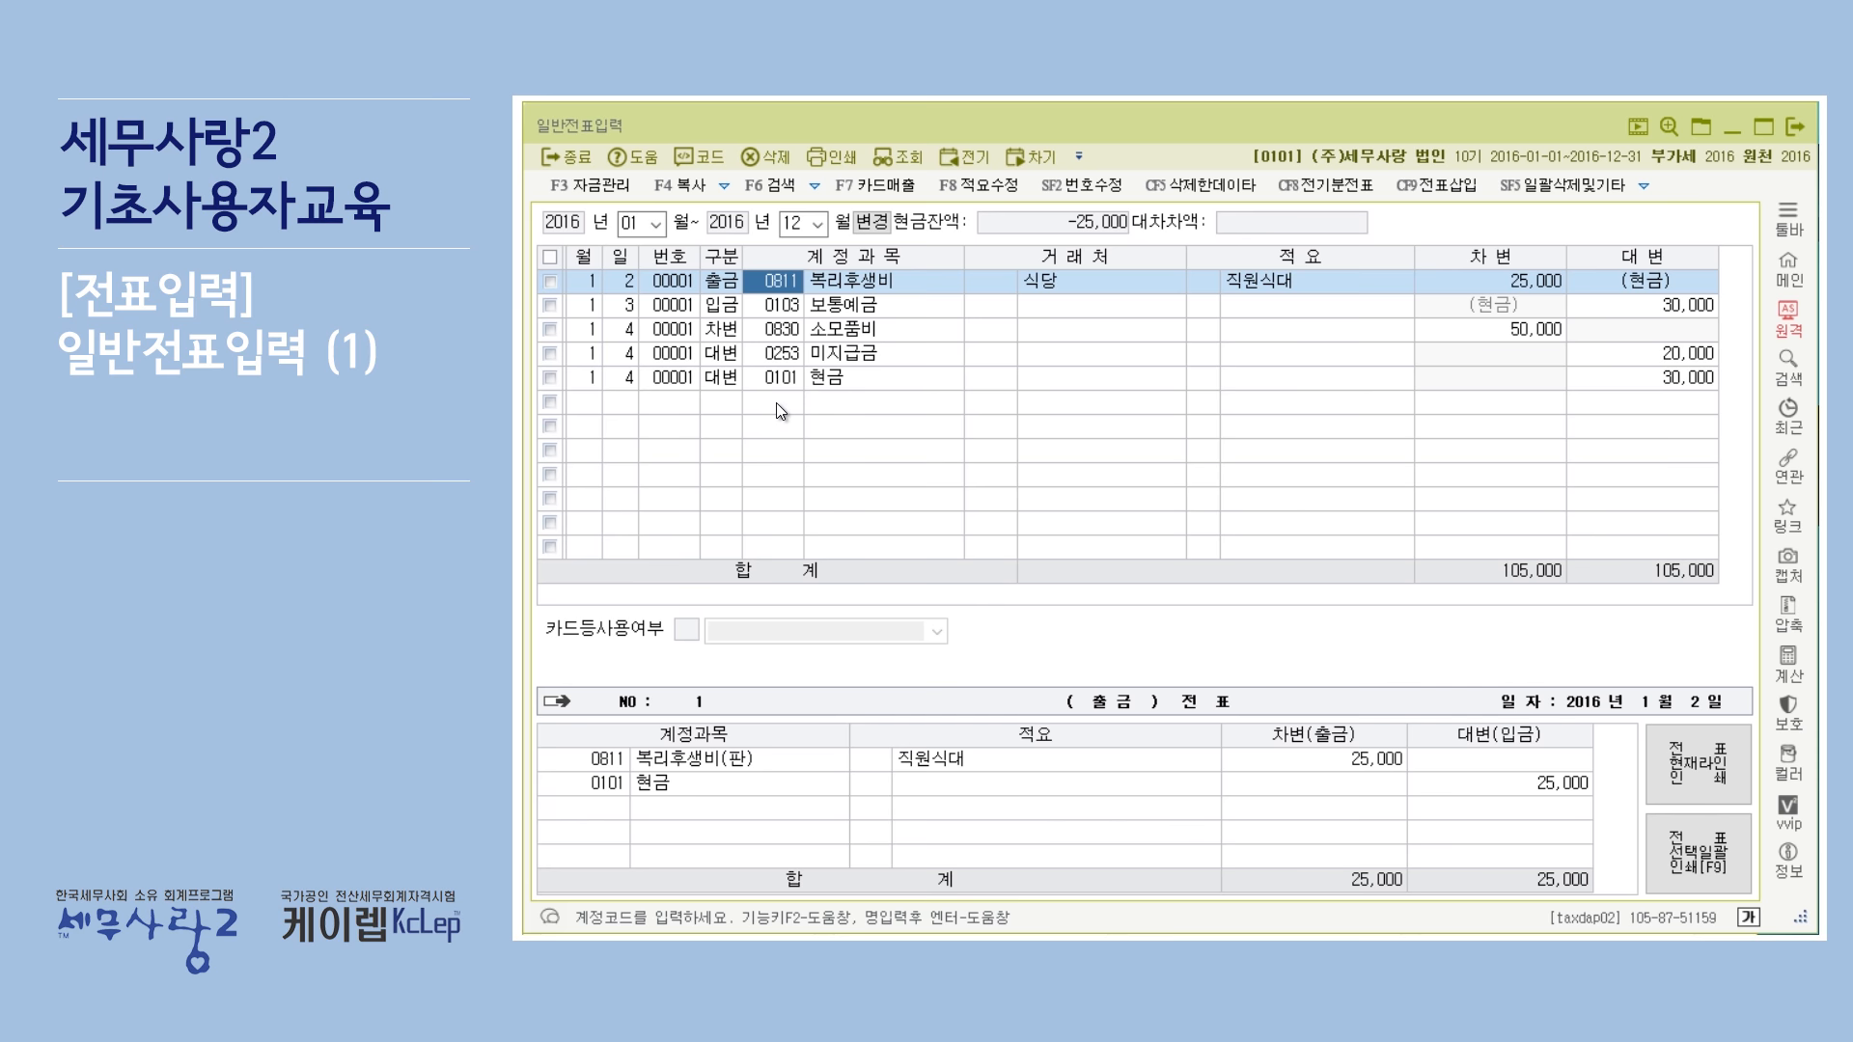
{"action": "key", "text": "F2"}
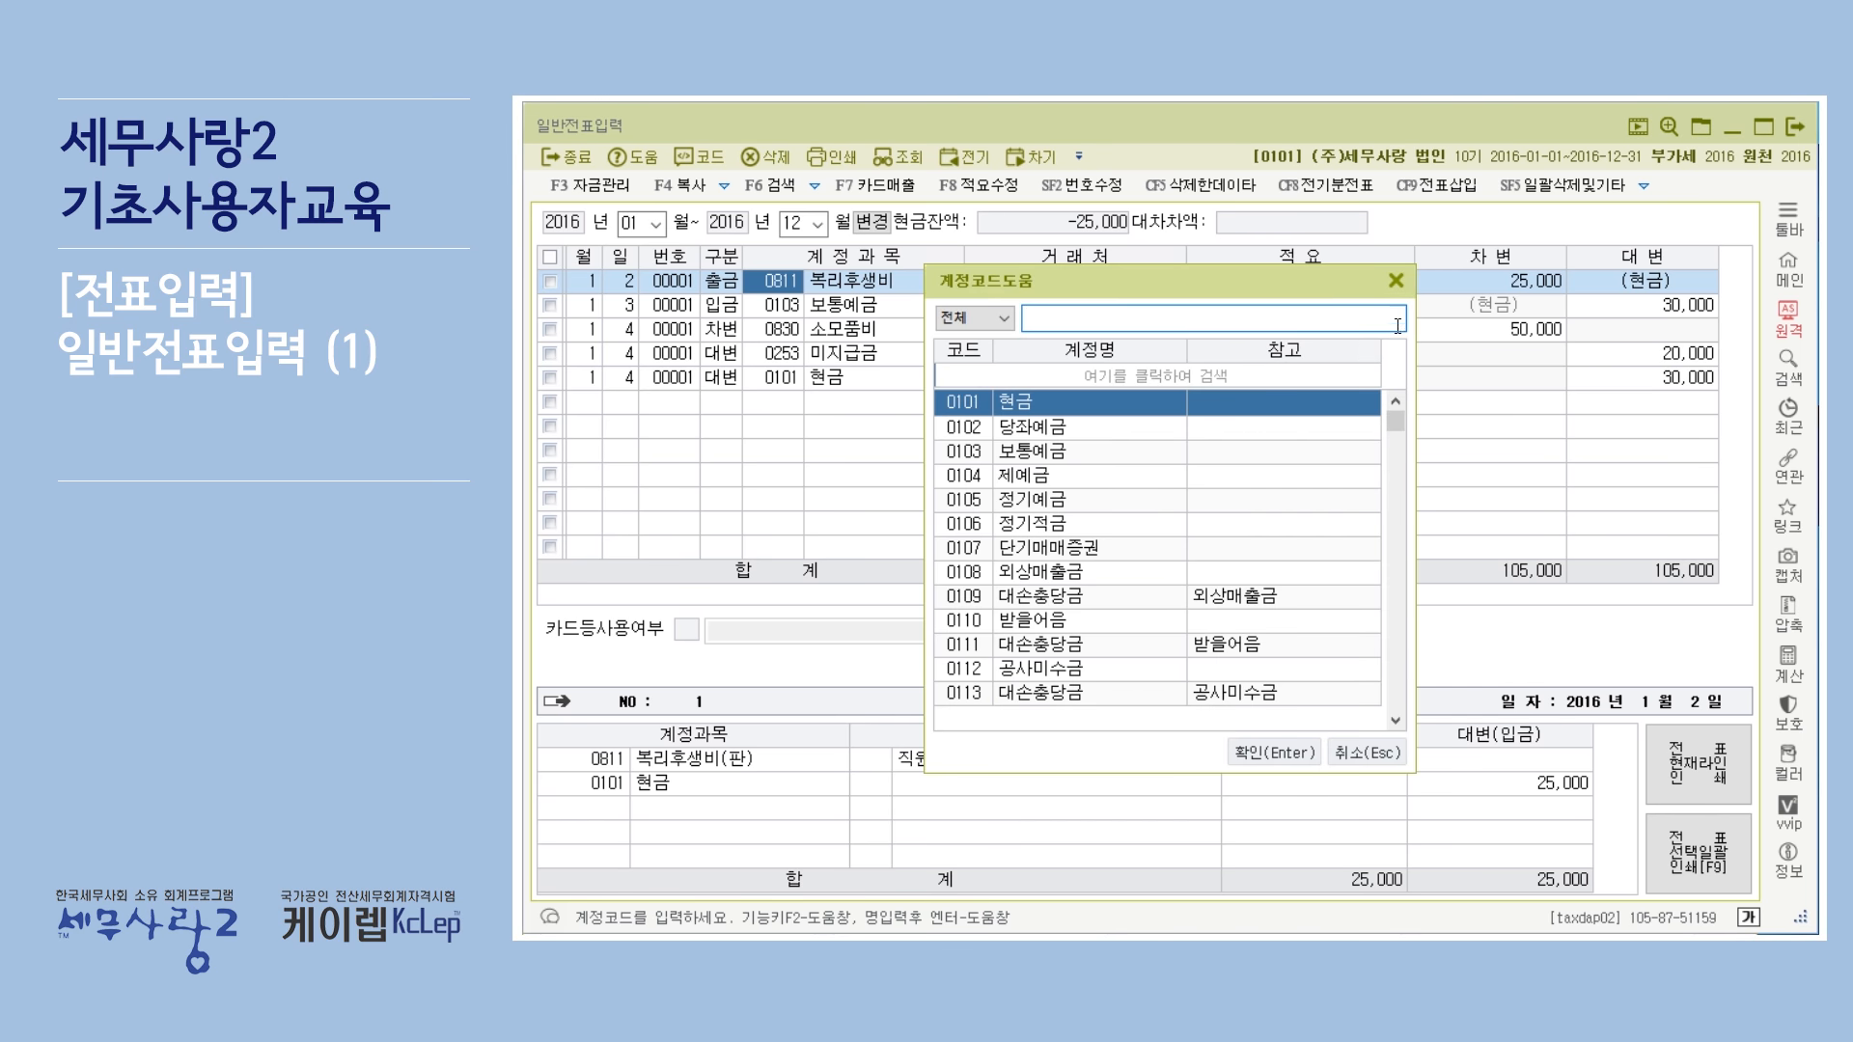
{"action": "left_click", "coordinate": [1394, 283]}
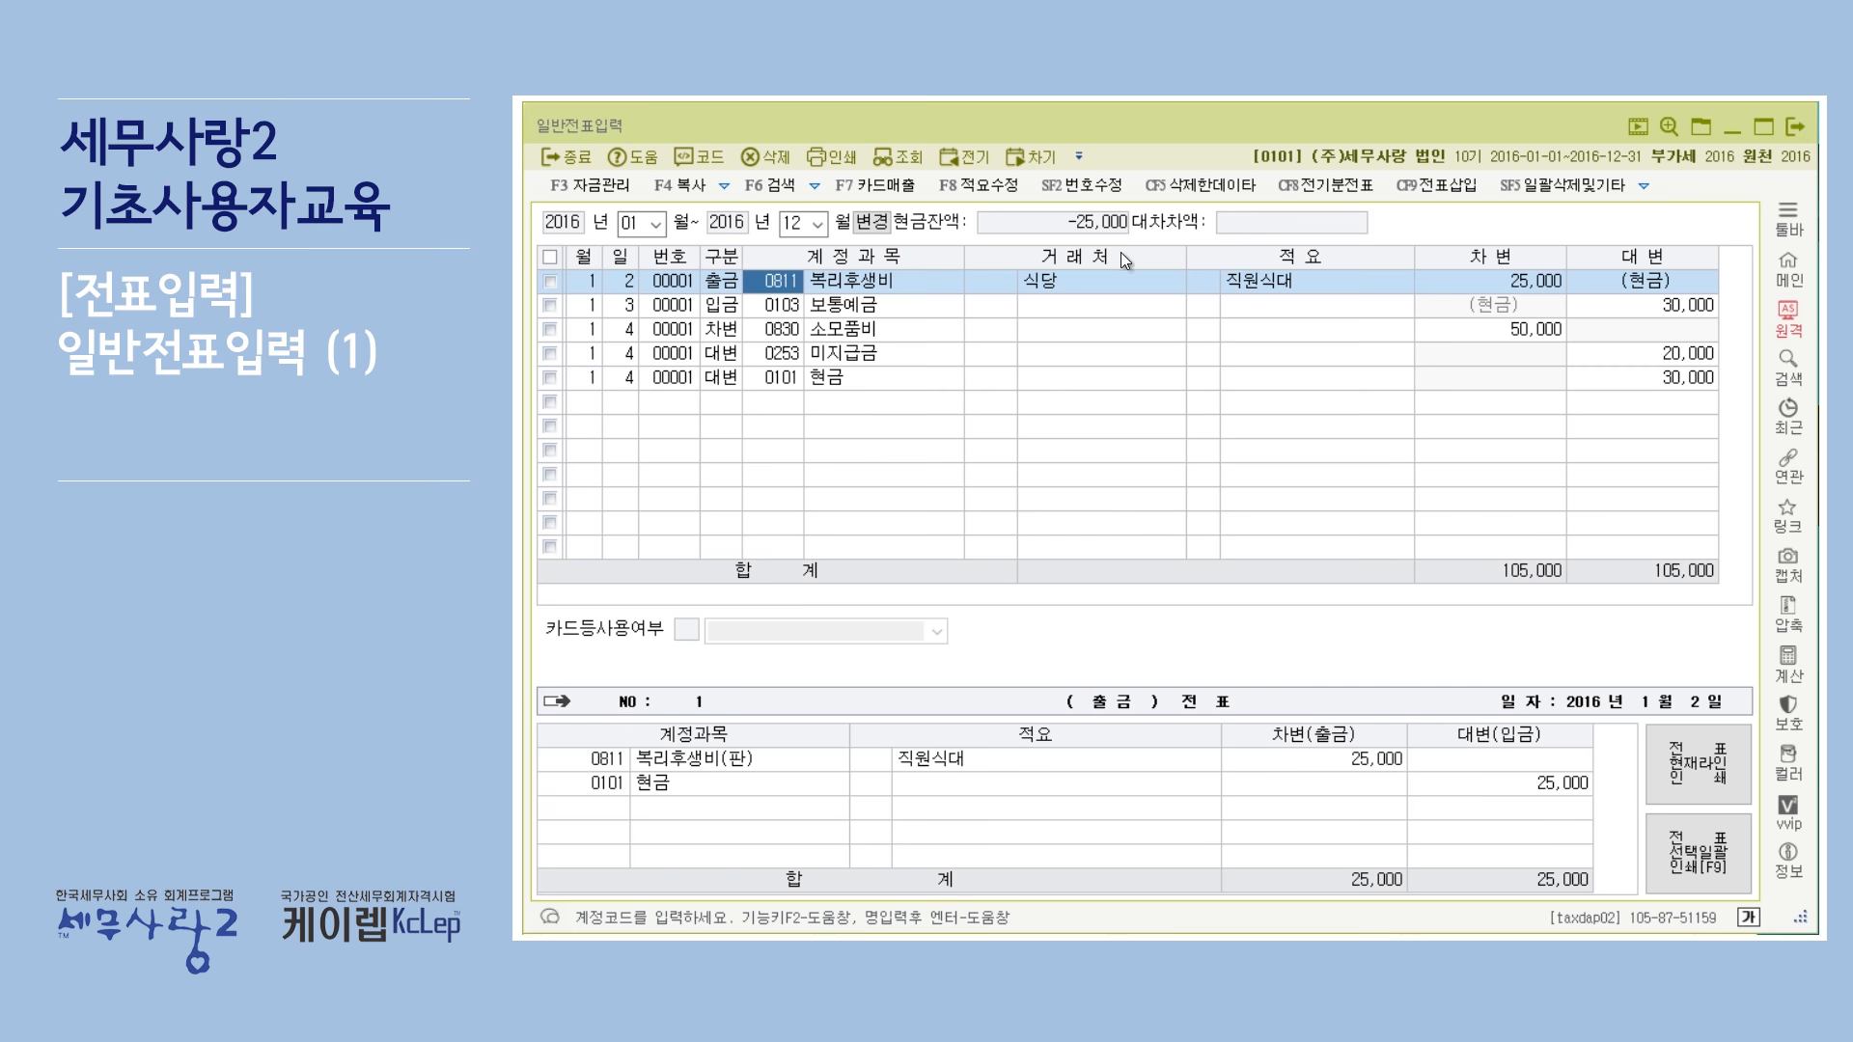
Assign 거래처 00101 (주)대한상사 to the 미지급금 line using the 거래처 help.
{"action": "left_click", "coordinate": [1007, 353]}
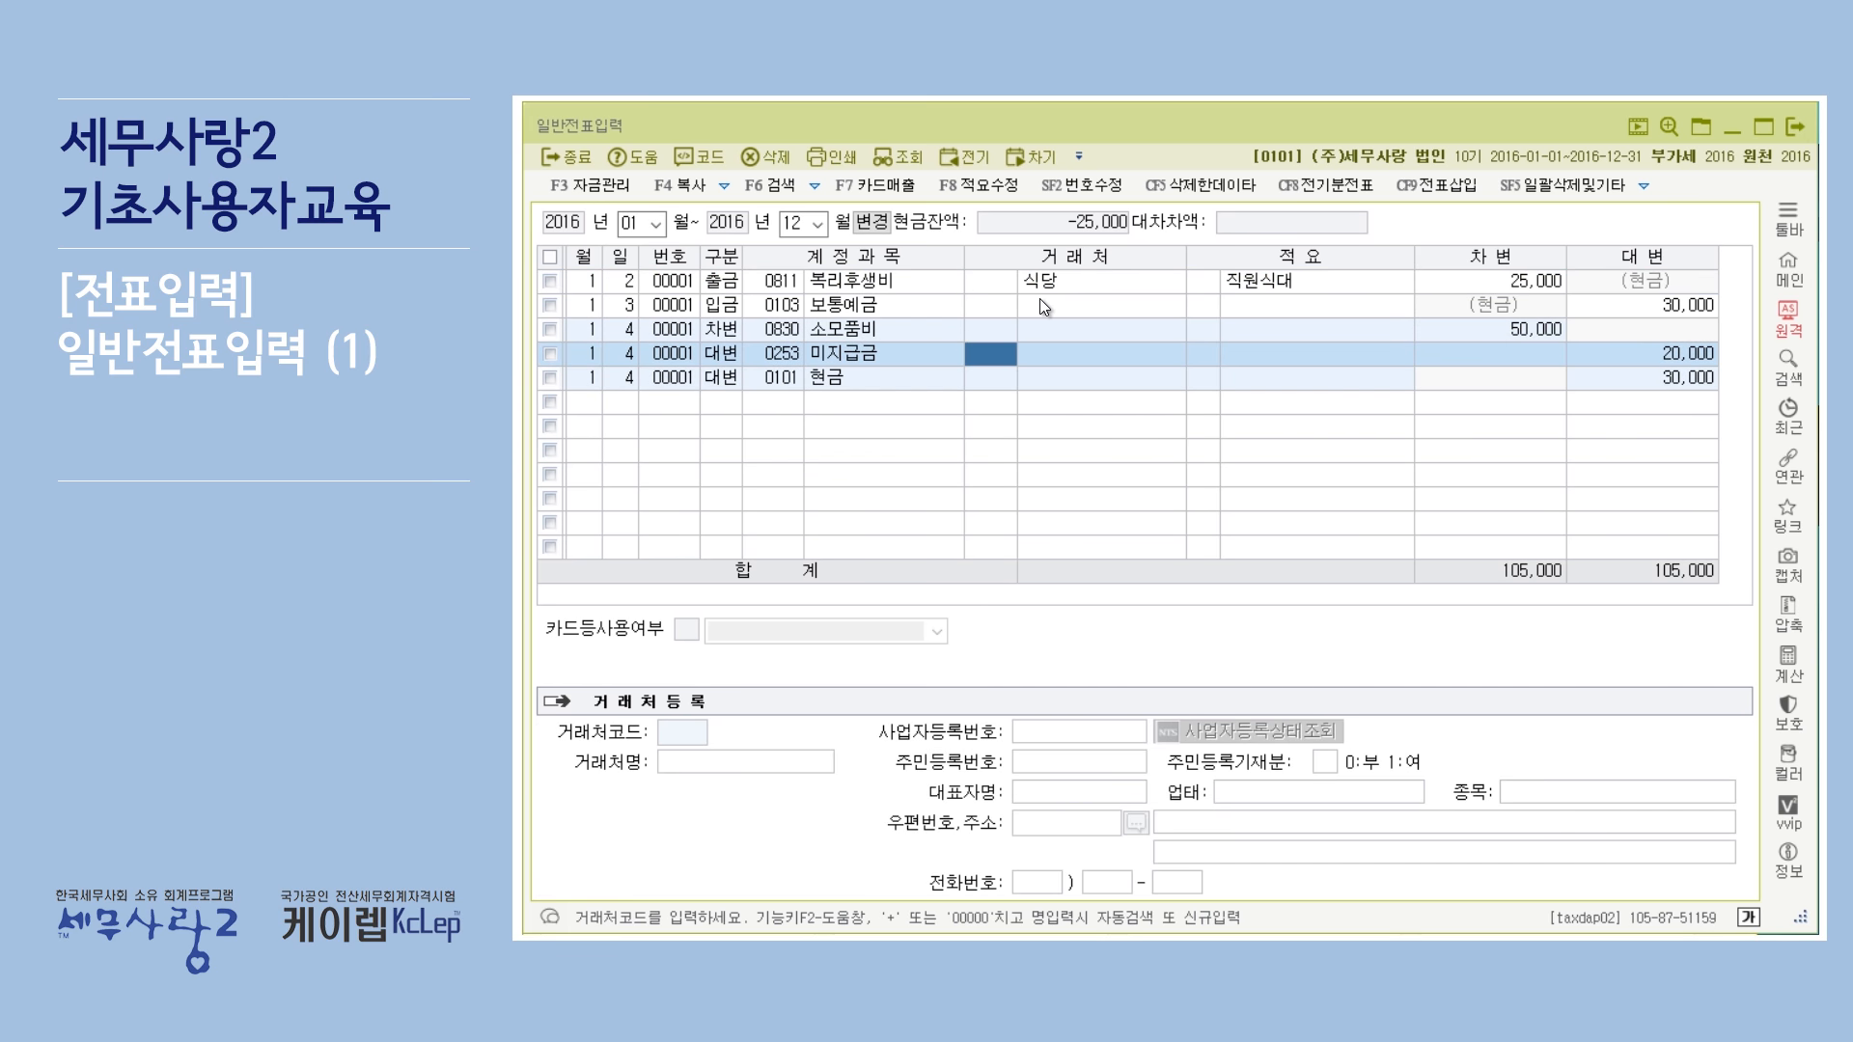
{"action": "left_click", "coordinate": [1056, 280]}
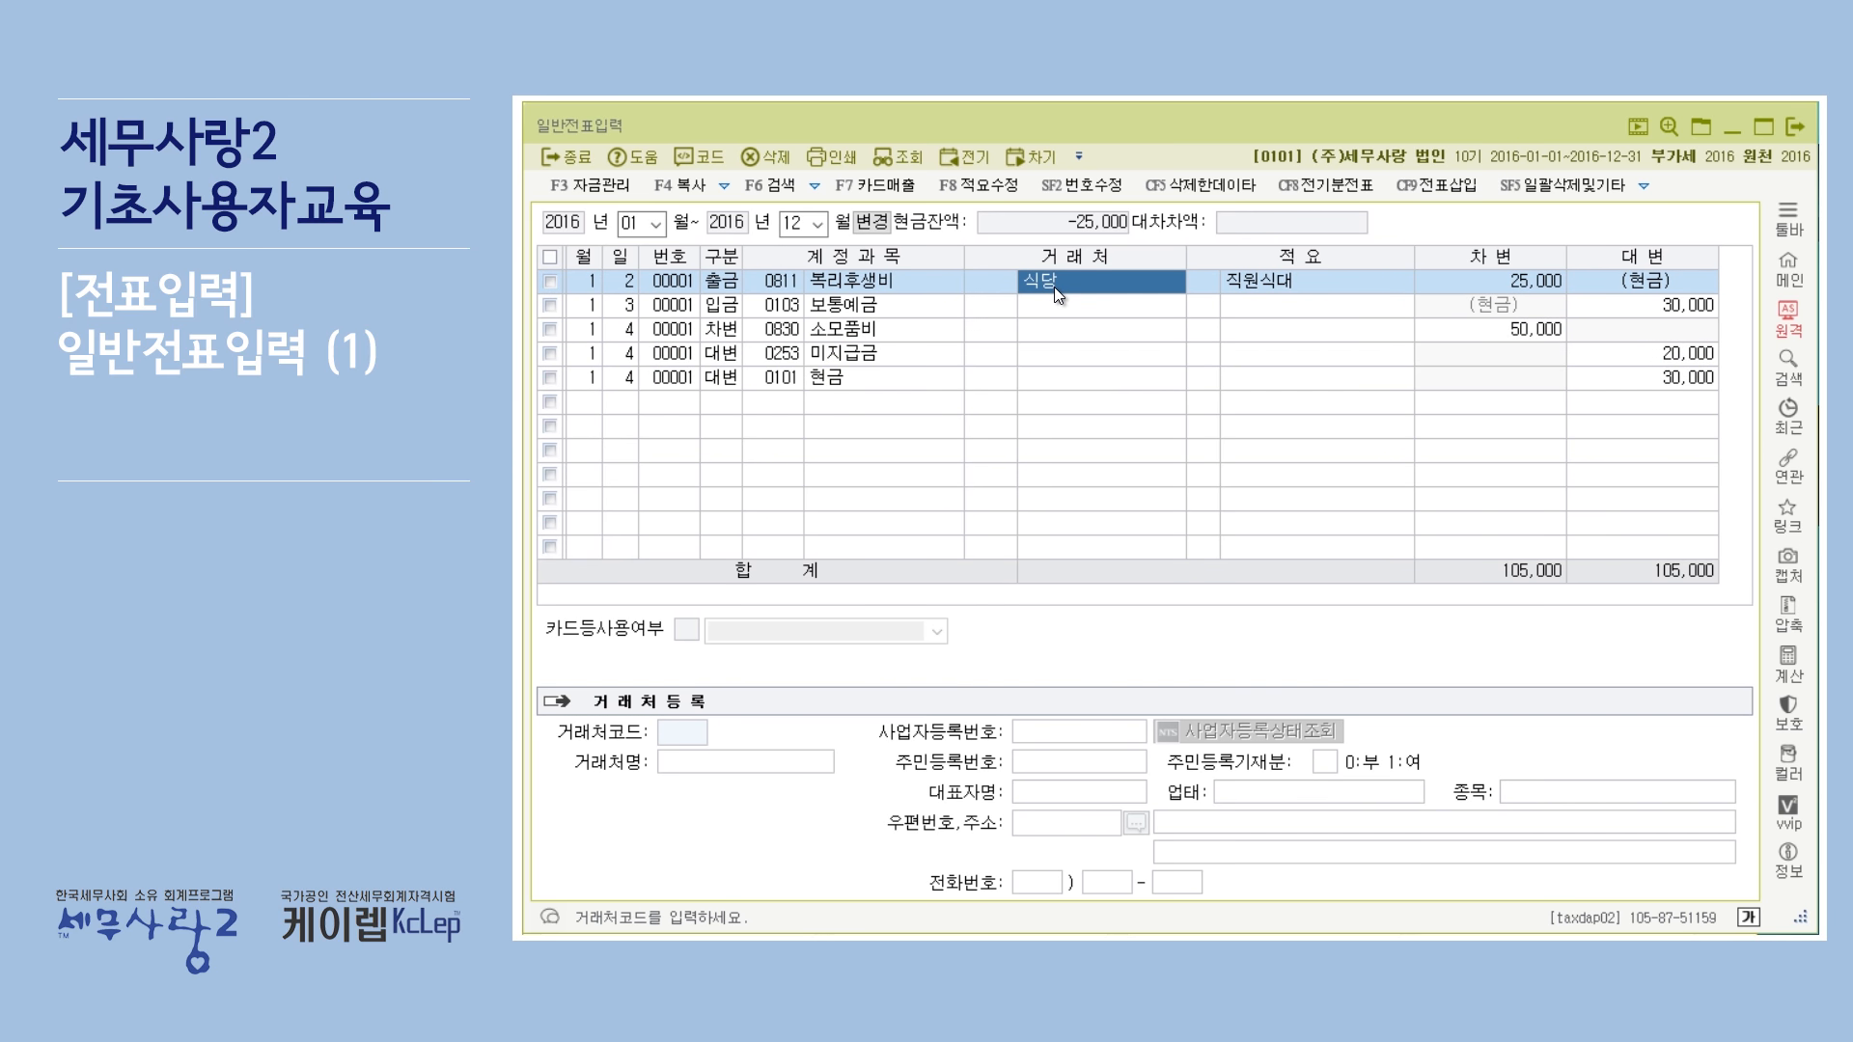
{"action": "left_click", "coordinate": [1004, 359]}
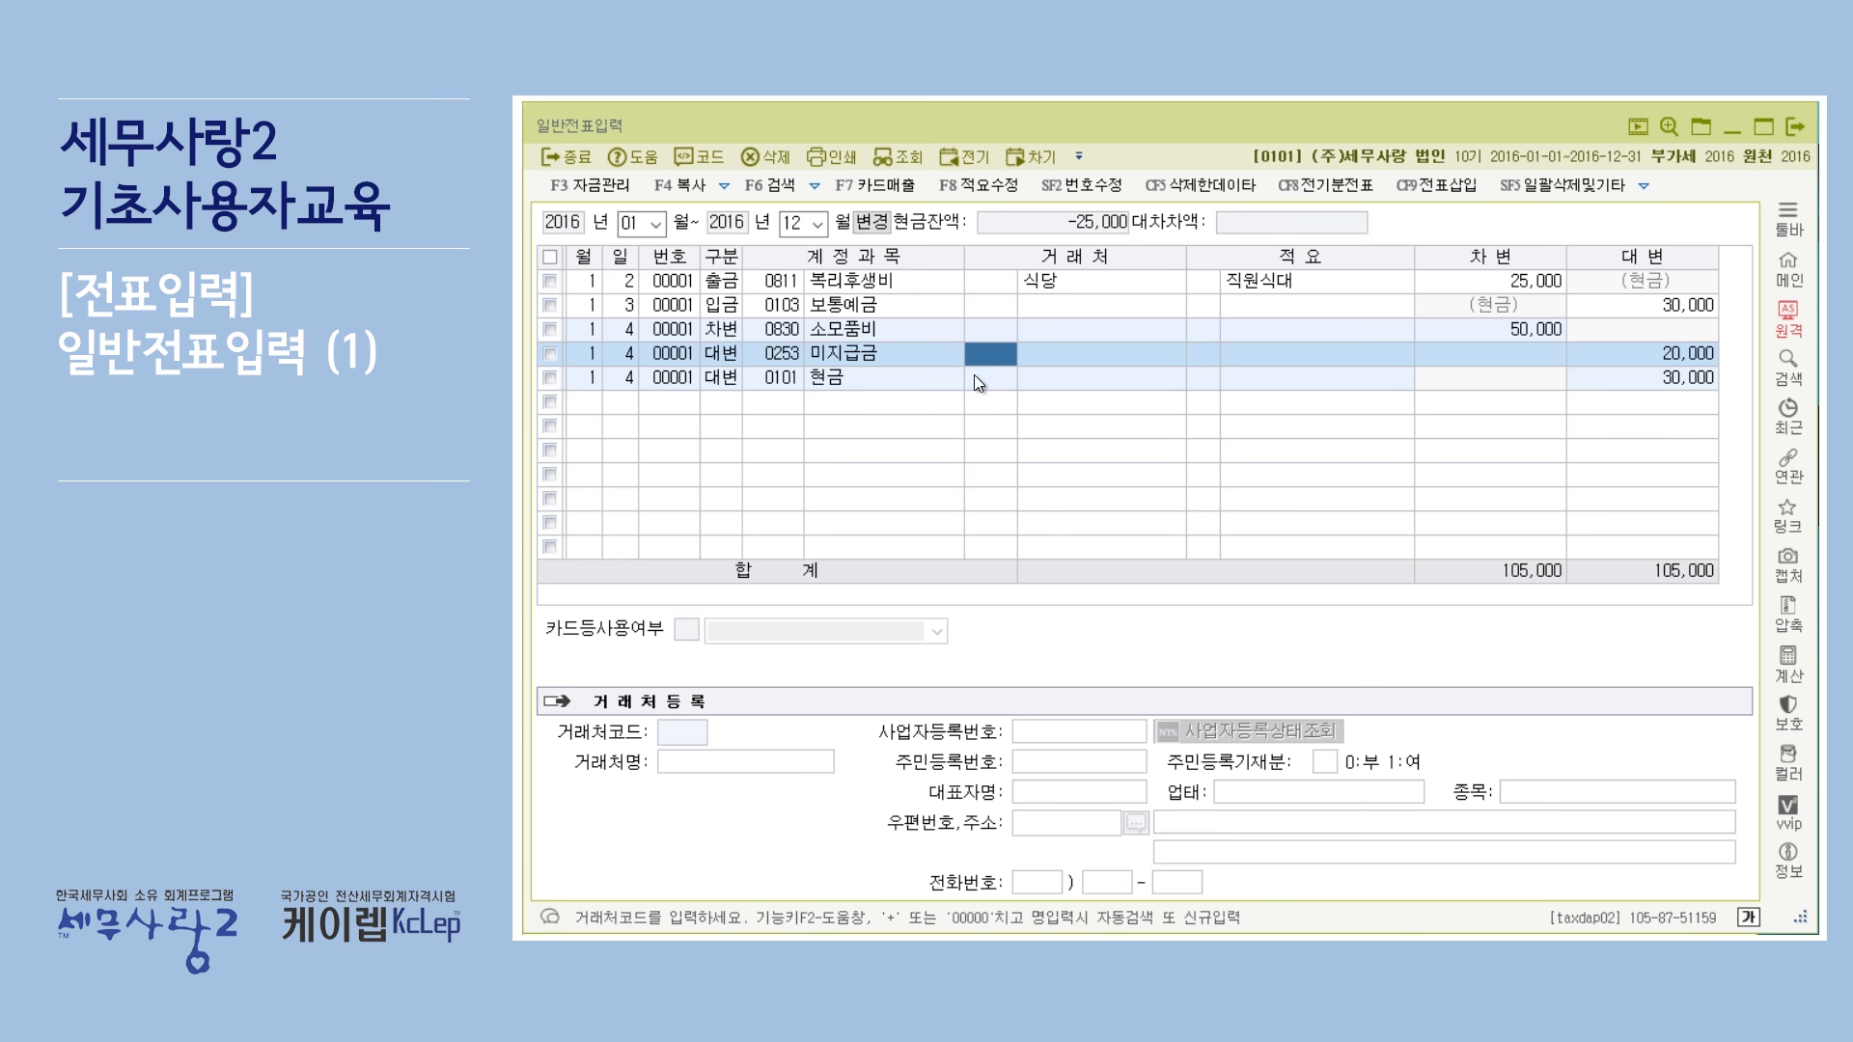
{"action": "key", "text": "F2"}
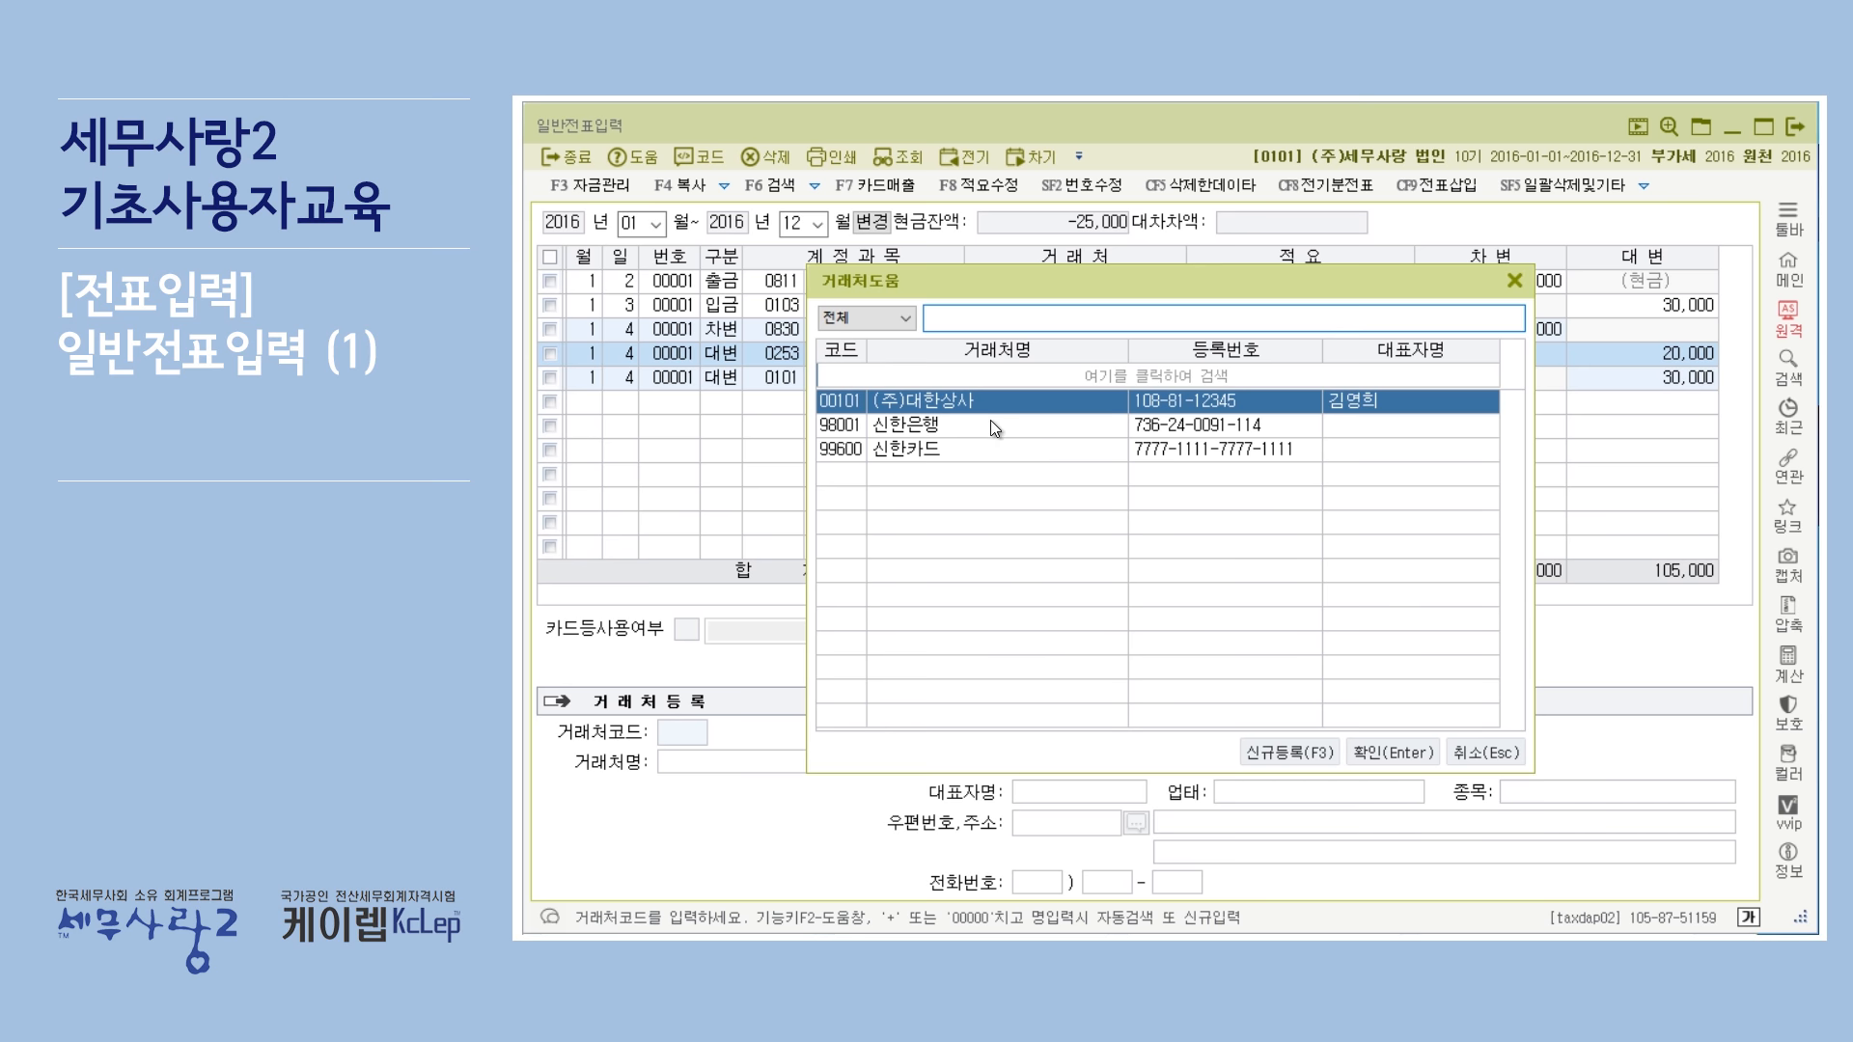
{"action": "left_click", "coordinate": [982, 427]}
{"action": "left_click", "coordinate": [1002, 407]}
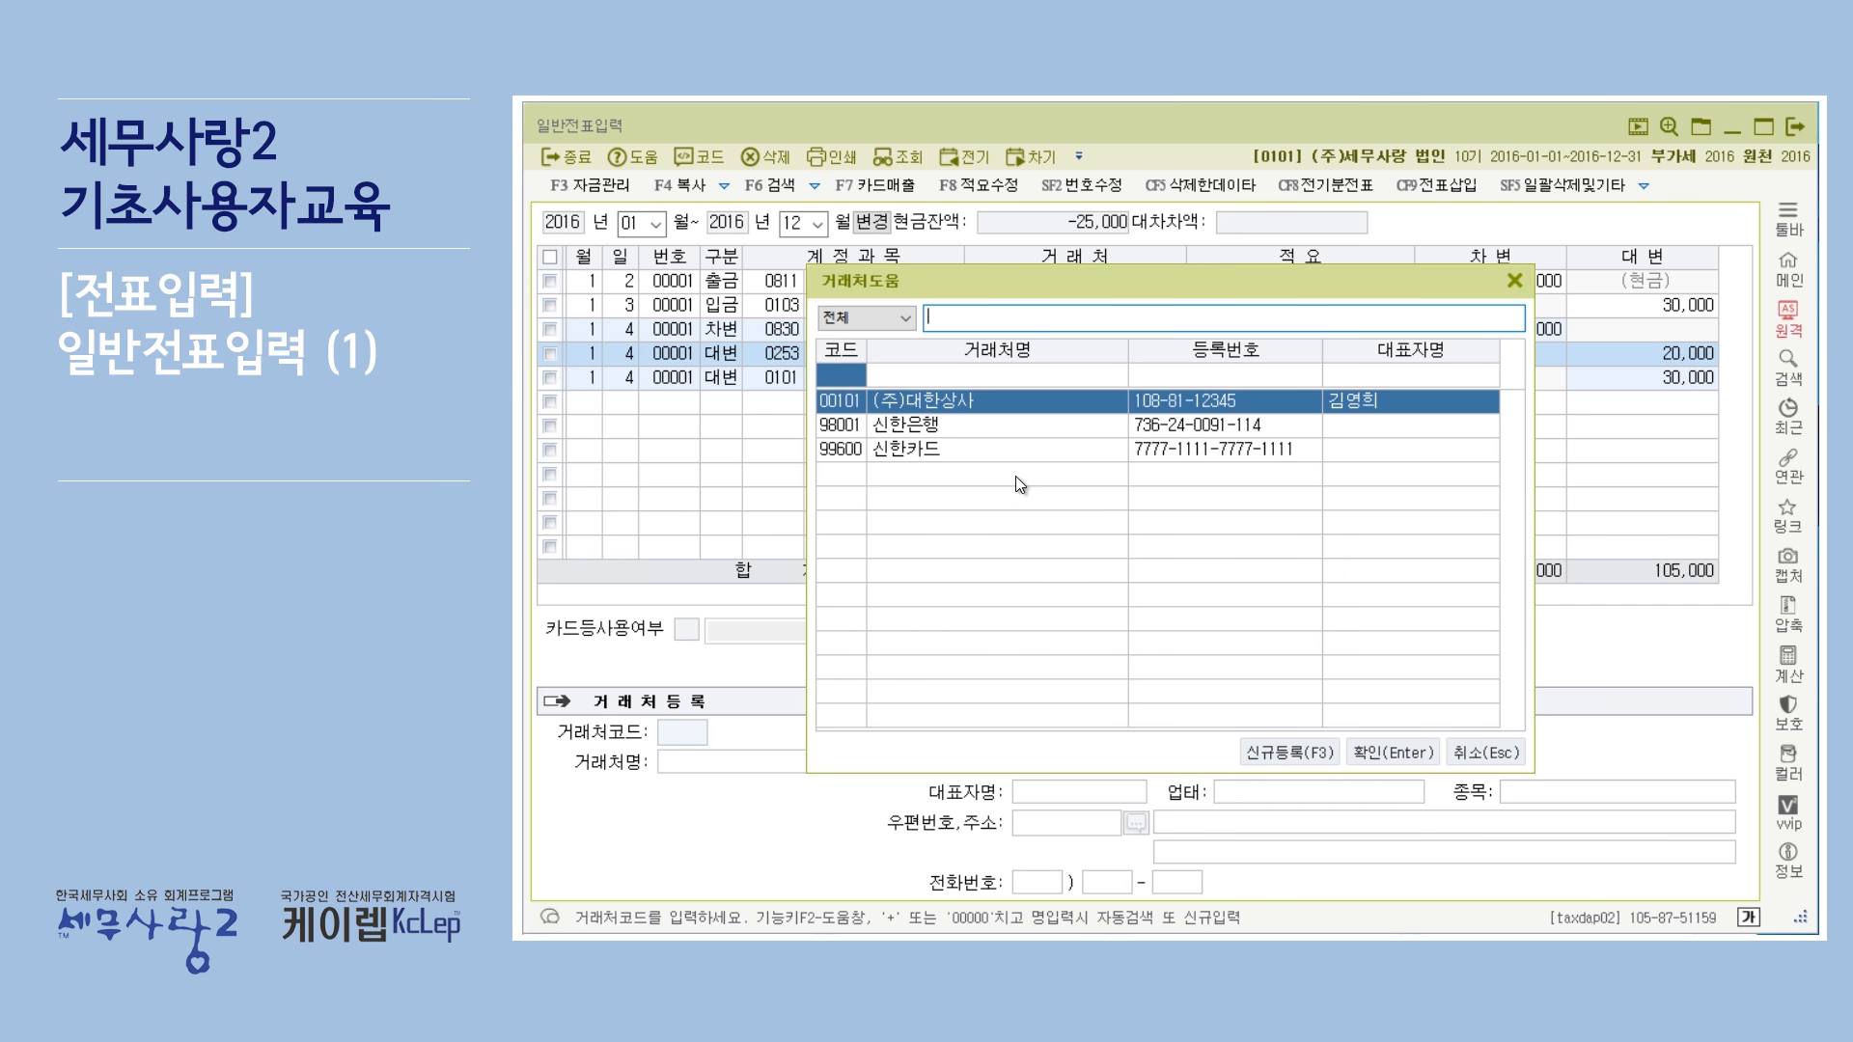
{"action": "left_click", "coordinate": [1399, 751]}
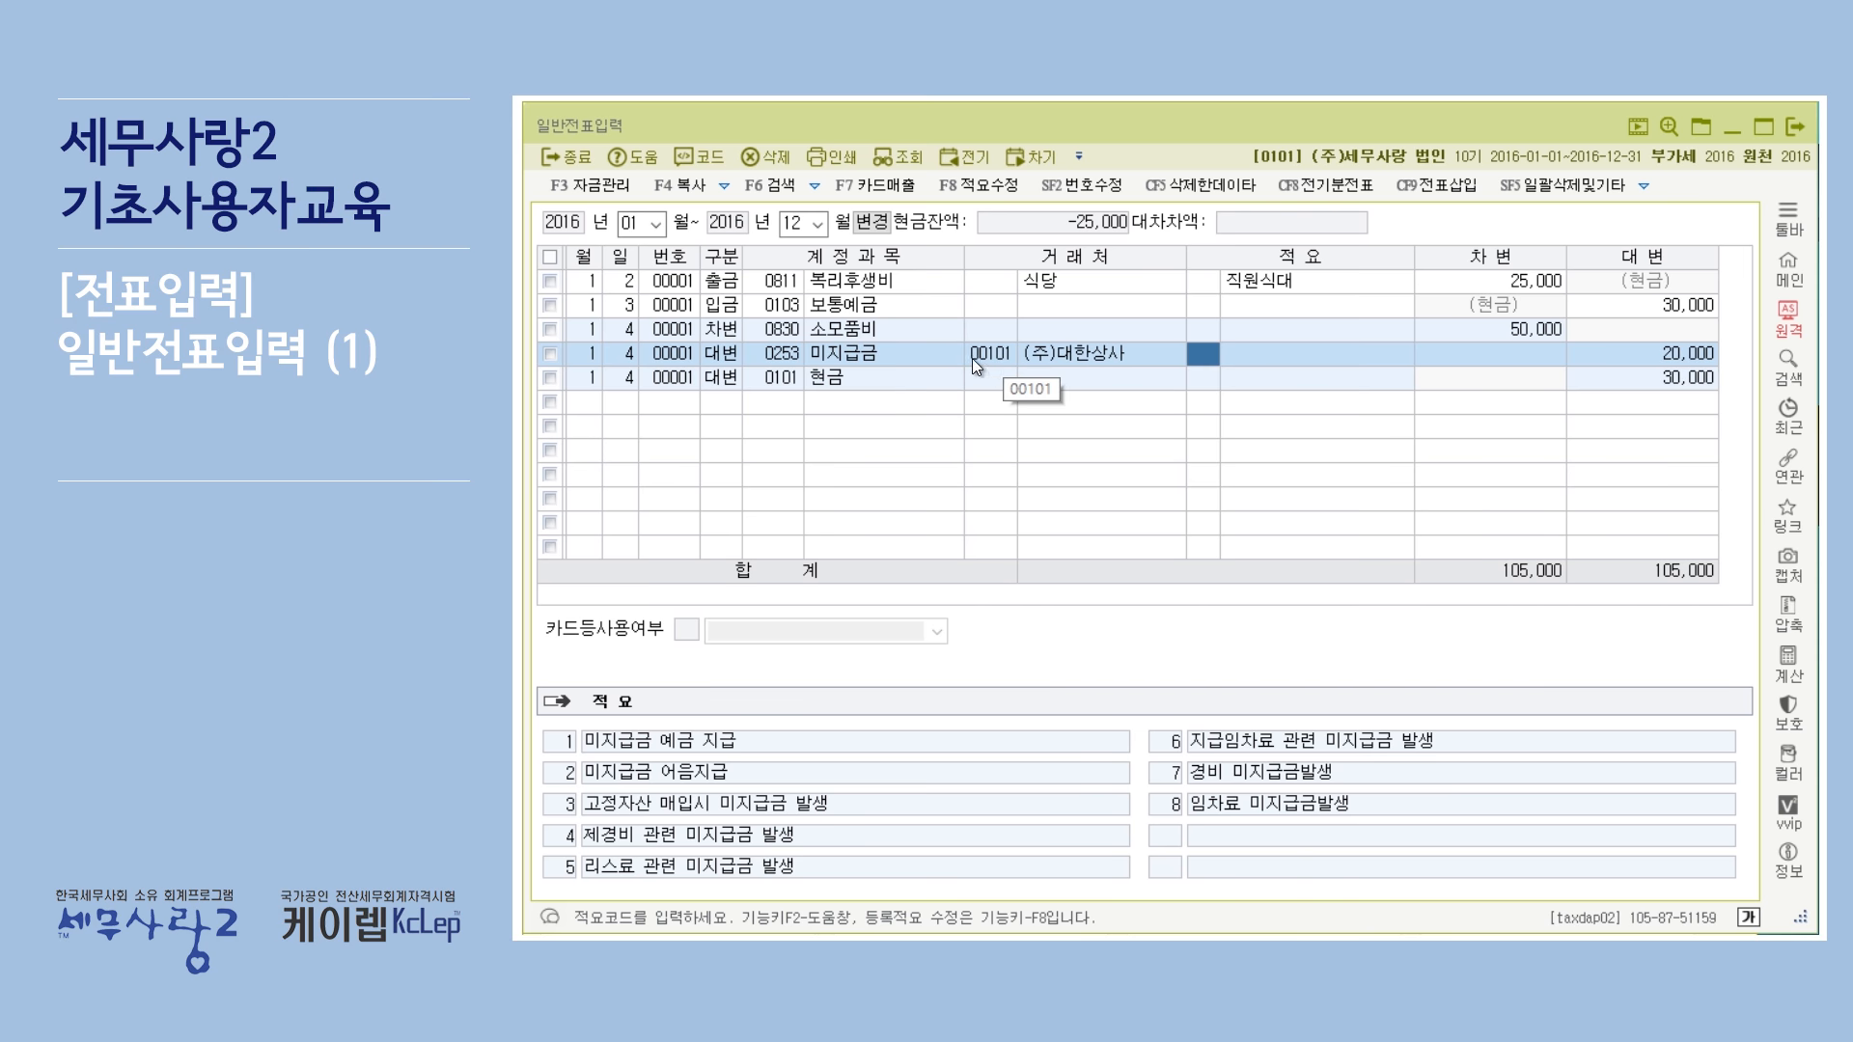
Review the 거래처 entries of the voucher lines and the registered customer details.
{"action": "left_click", "coordinate": [1067, 284]}
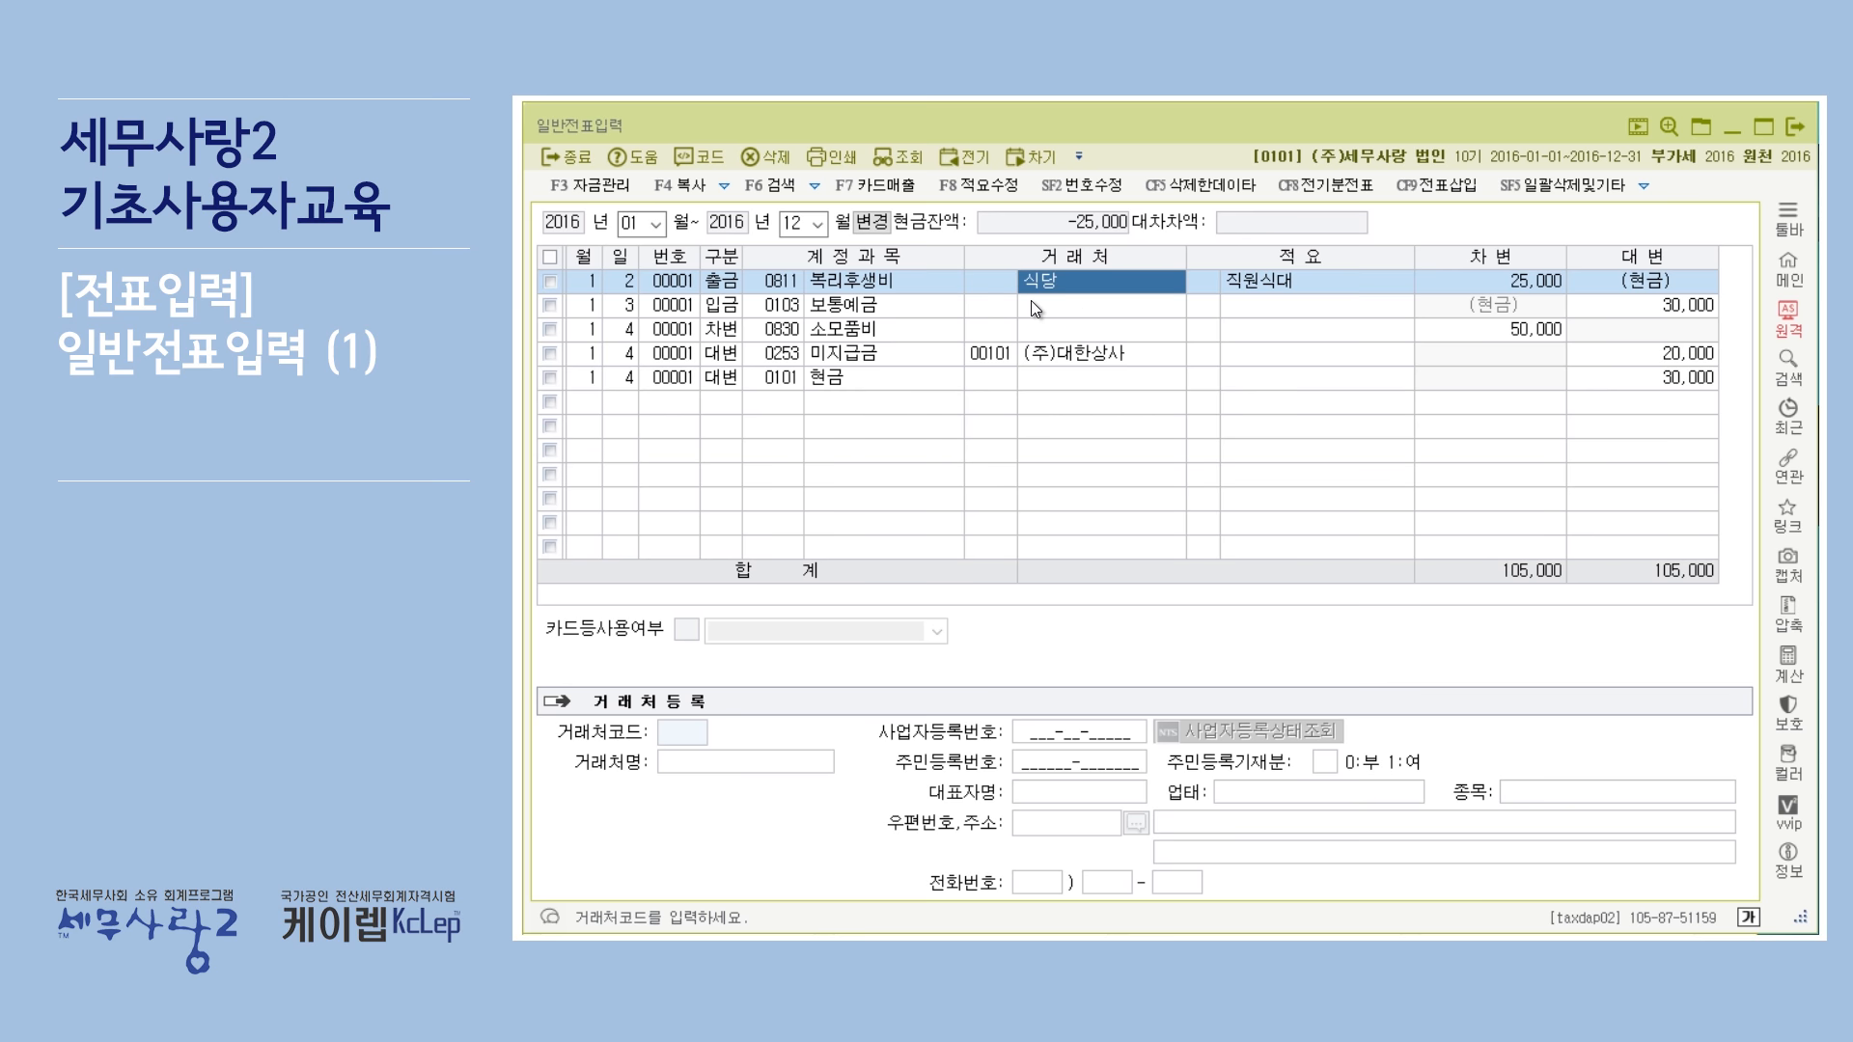
{"action": "left_click", "coordinate": [1003, 355]}
{"action": "left_click", "coordinate": [1054, 356]}
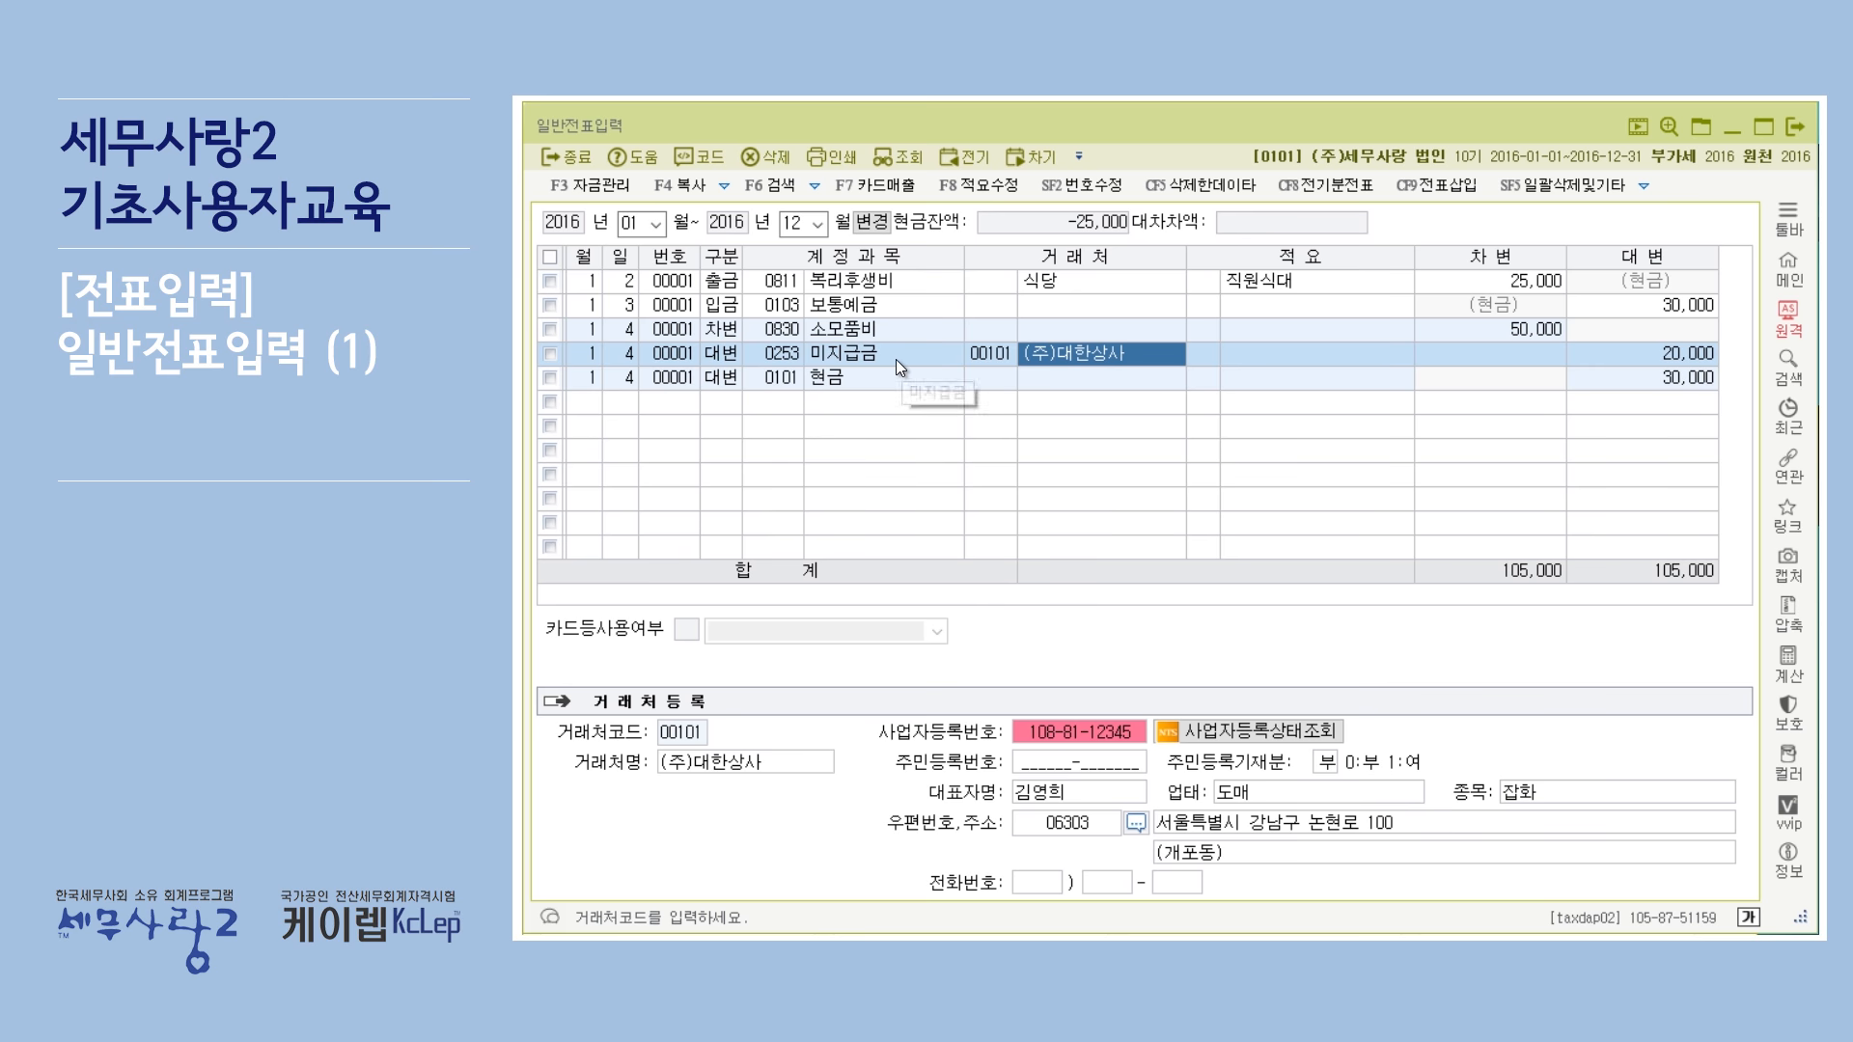
{"action": "left_click", "coordinate": [864, 357]}
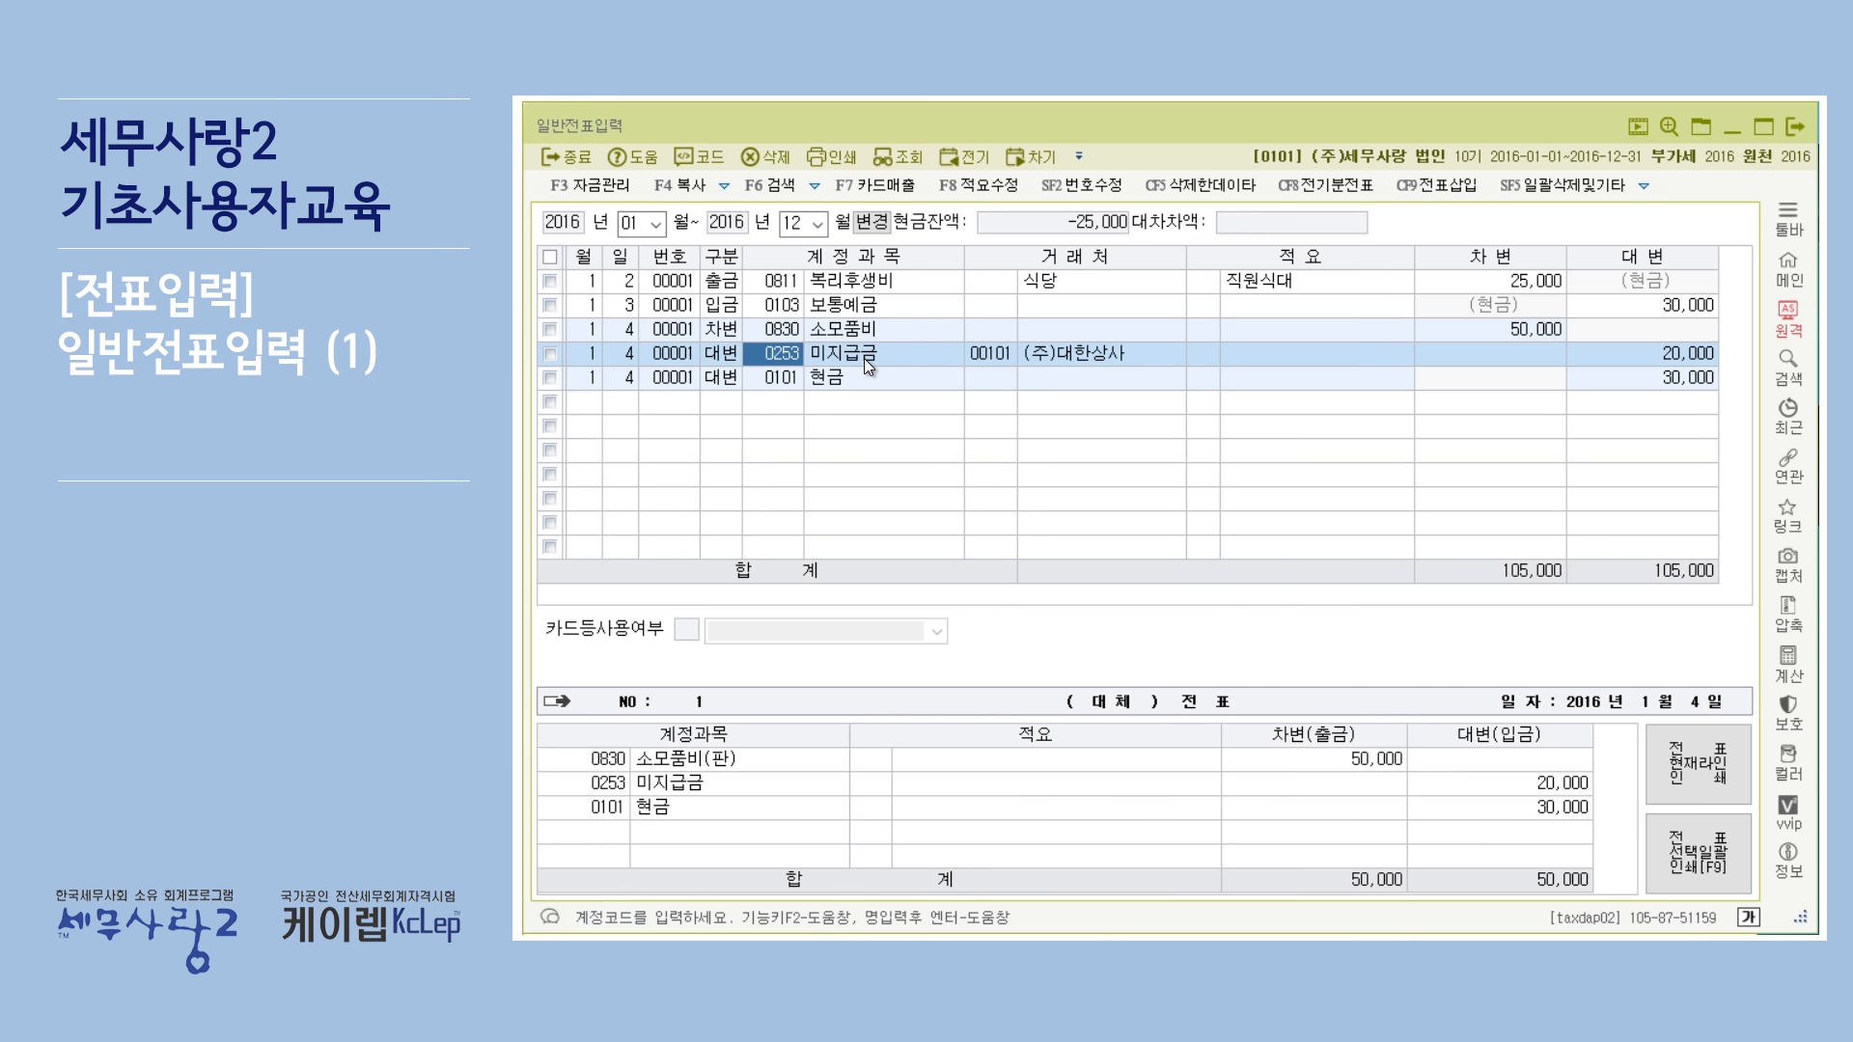
{"action": "key", "text": "Return"}
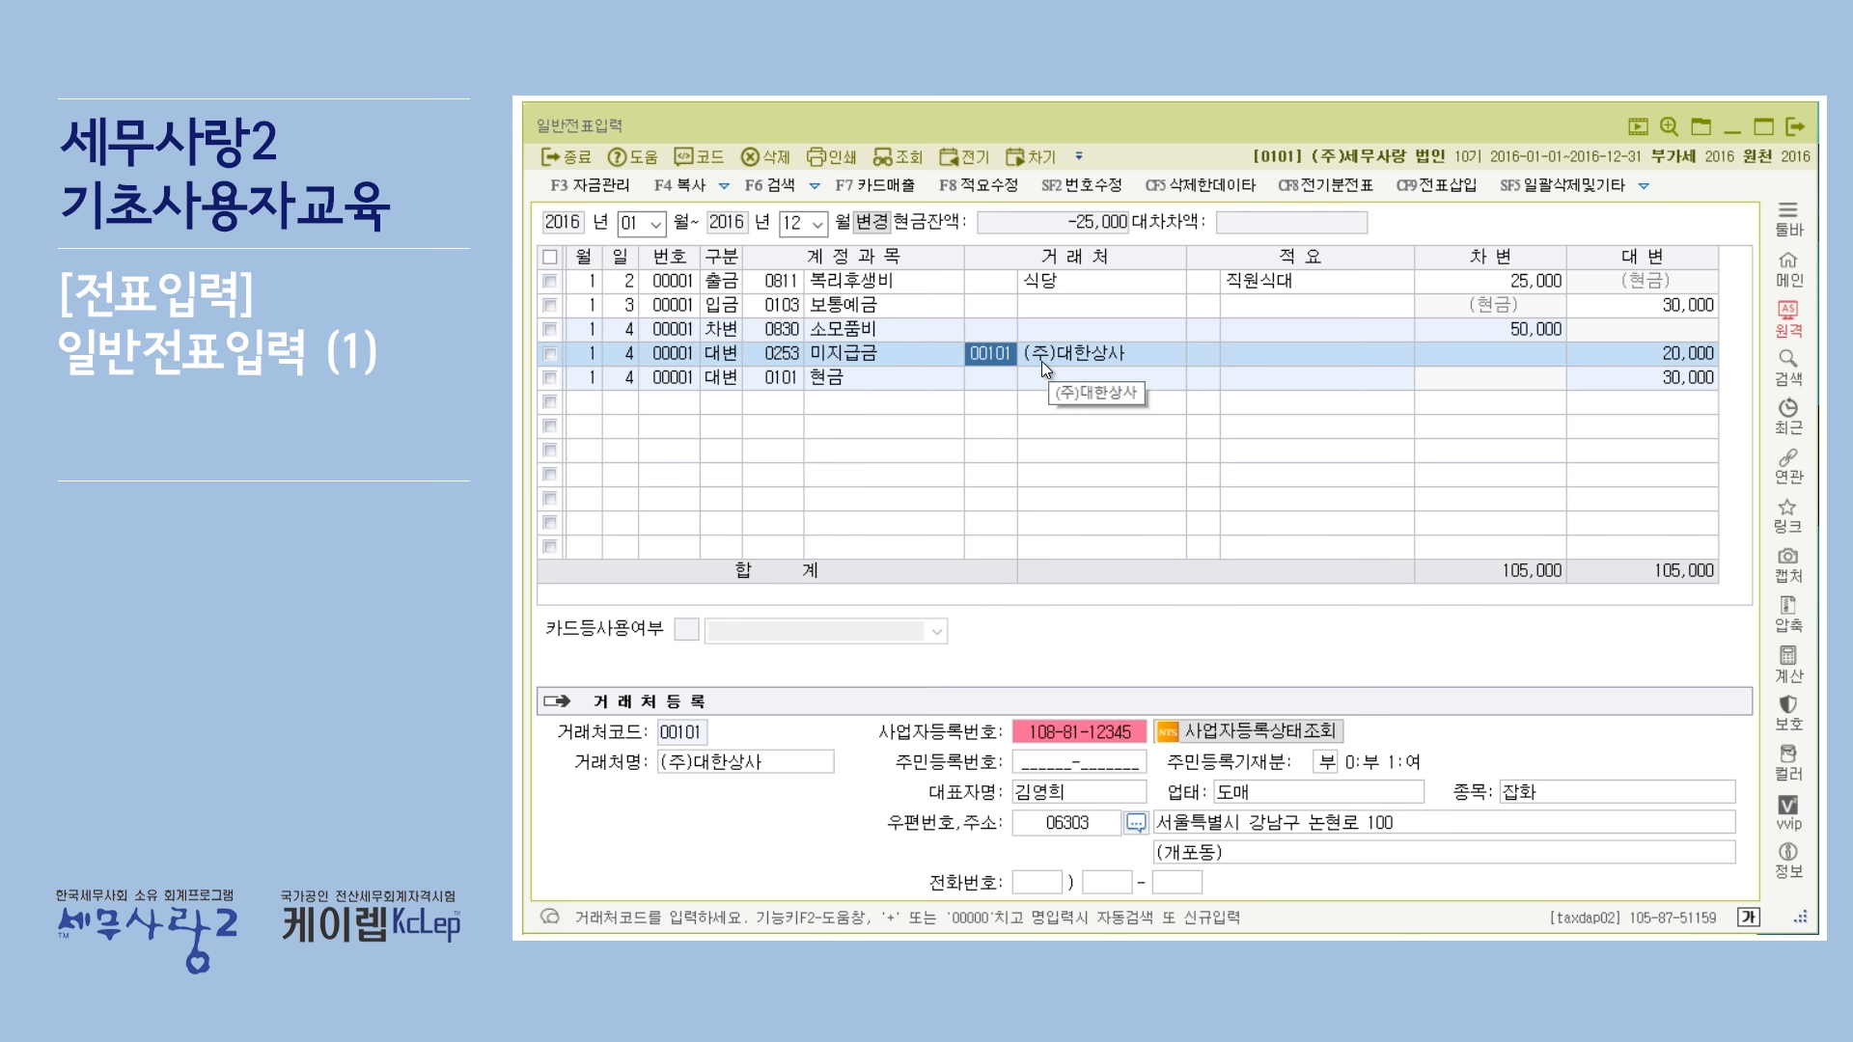
Set the 복리후생비 line's 적요 to code 2, 직원식대및차대 지급.
{"action": "left_click", "coordinate": [1280, 338]}
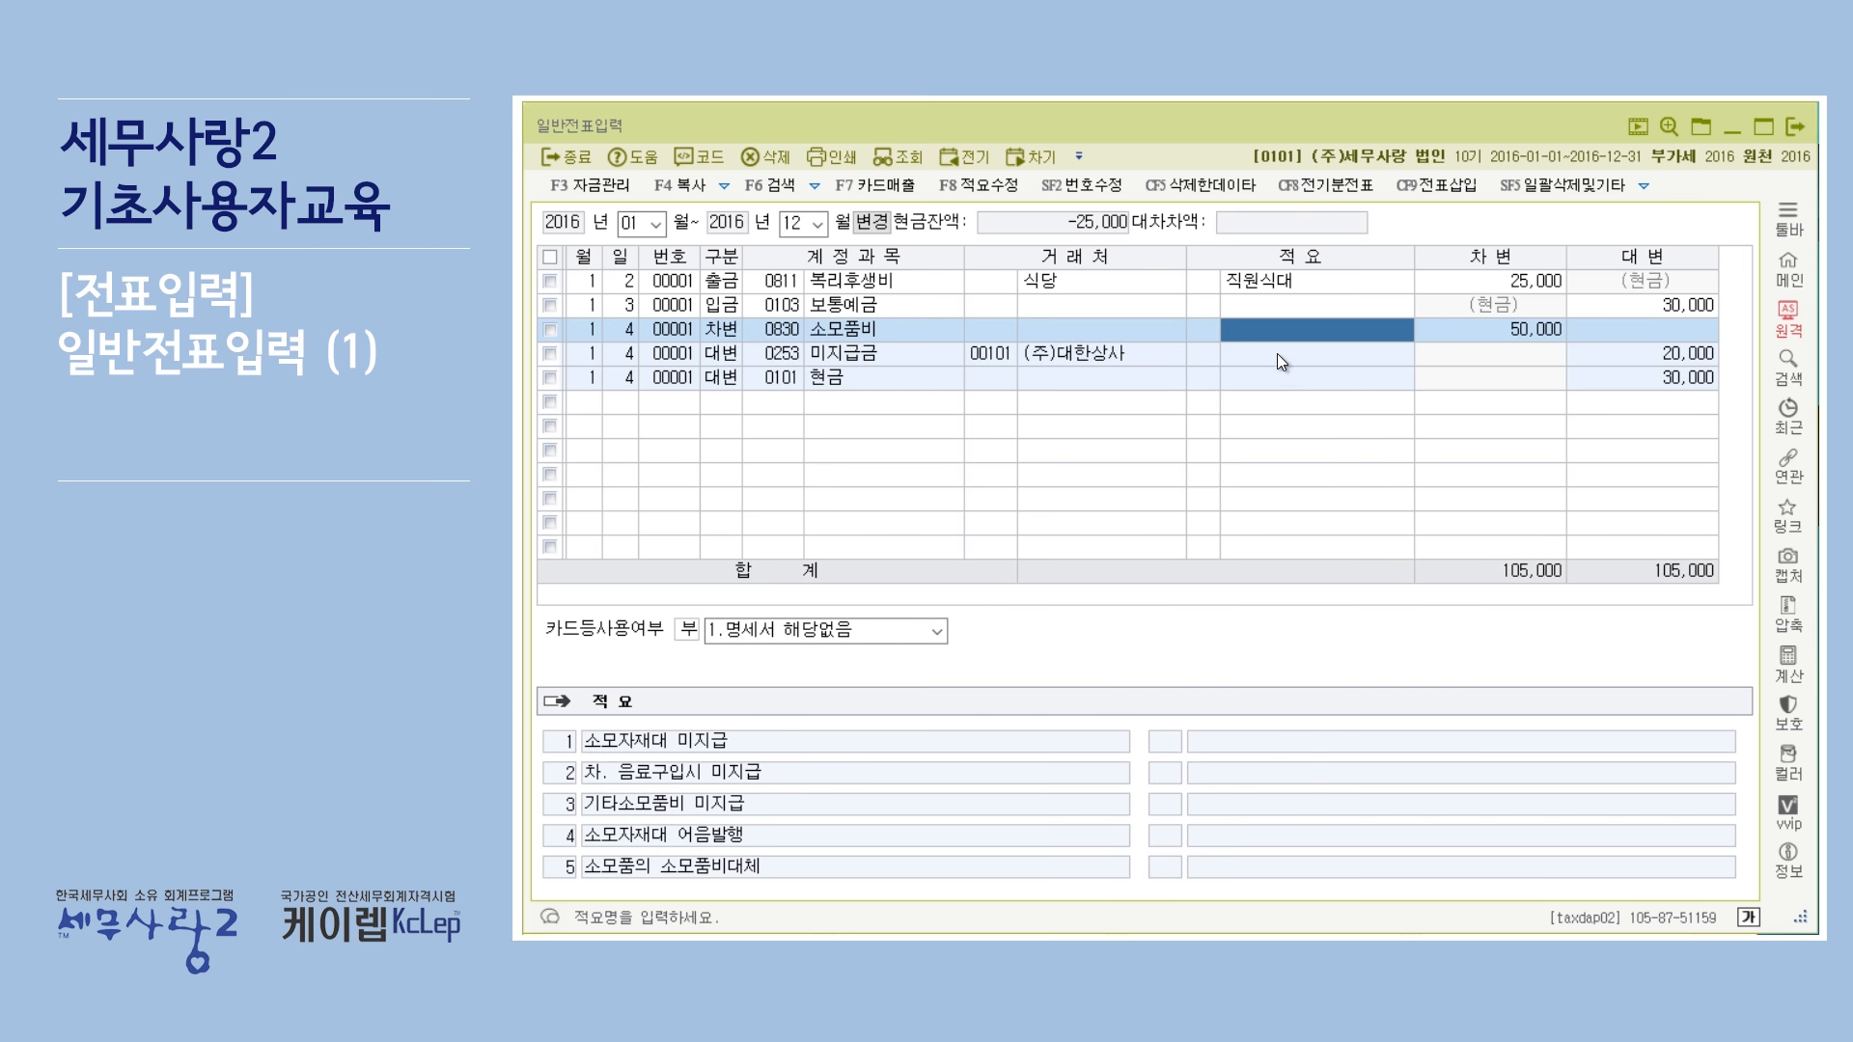
{"action": "left_click", "coordinate": [1277, 354]}
{"action": "left_click", "coordinate": [1207, 353]}
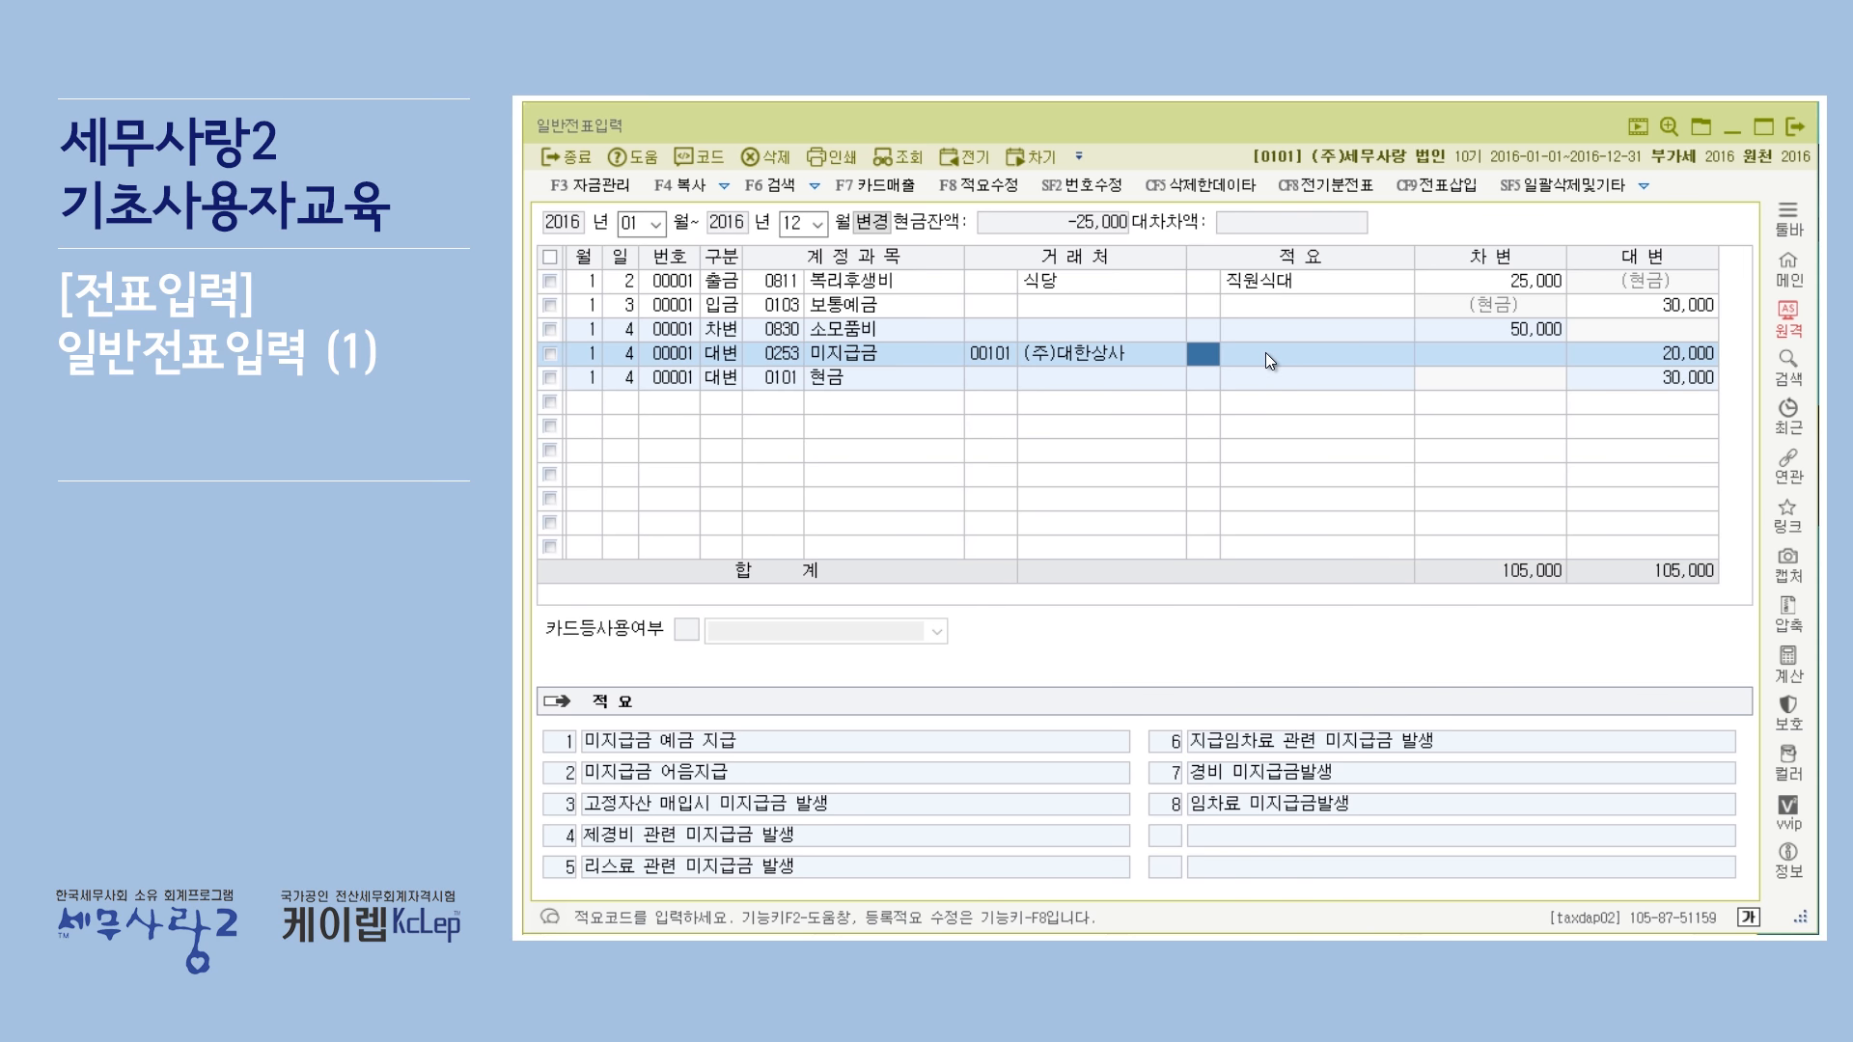
{"action": "key", "text": "Return"}
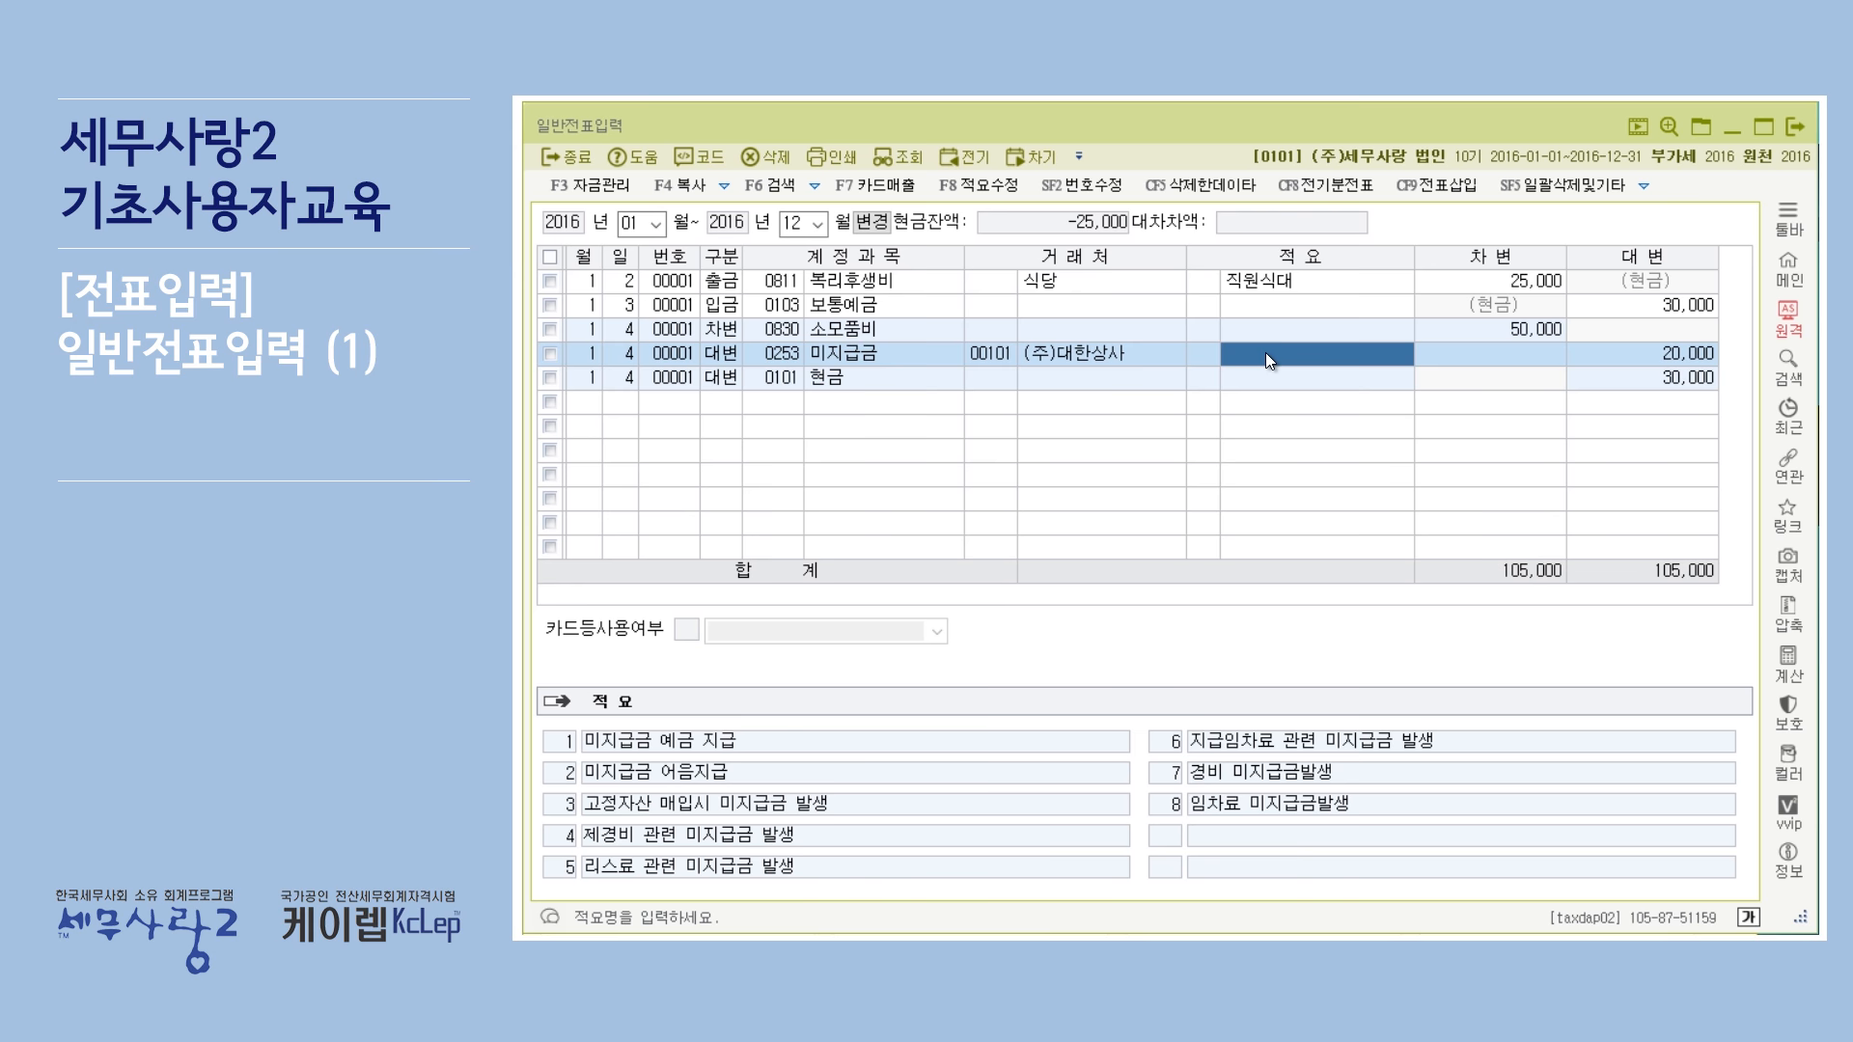
{"action": "left_click", "coordinate": [1306, 282]}
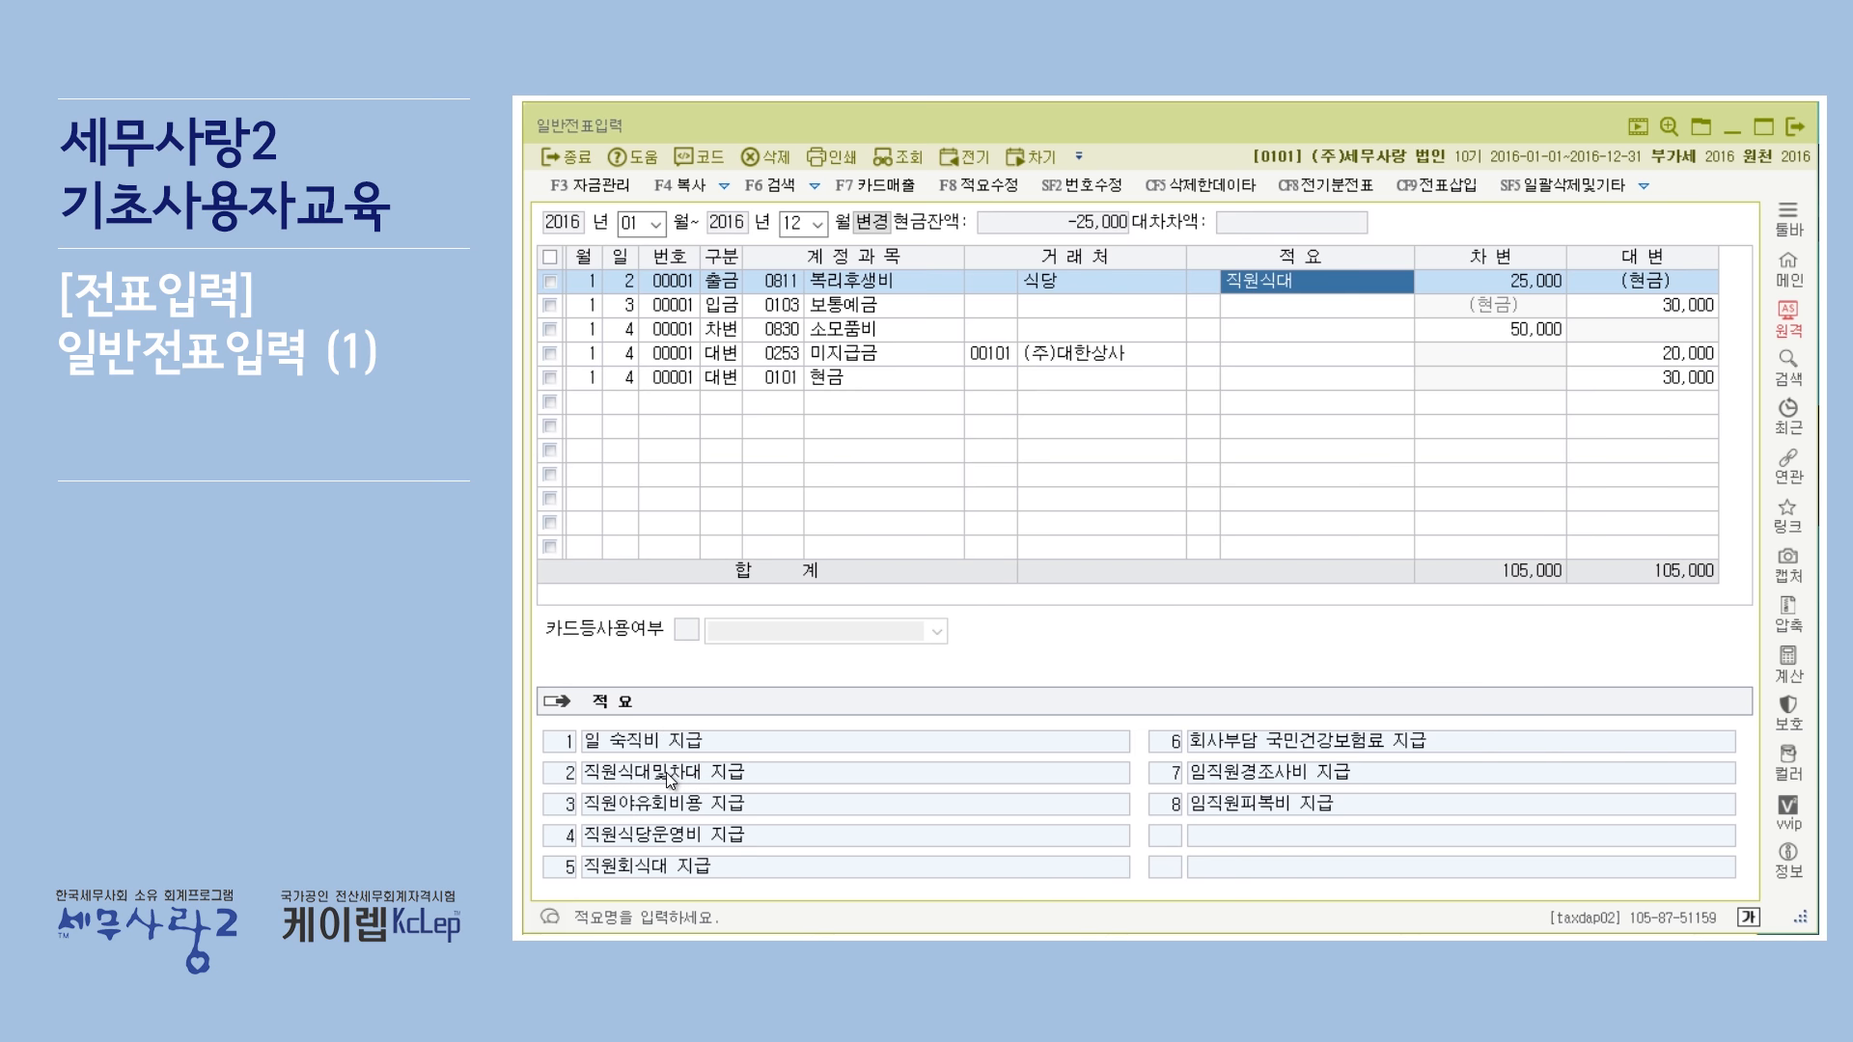
{"action": "left_click", "coordinate": [1206, 281]}
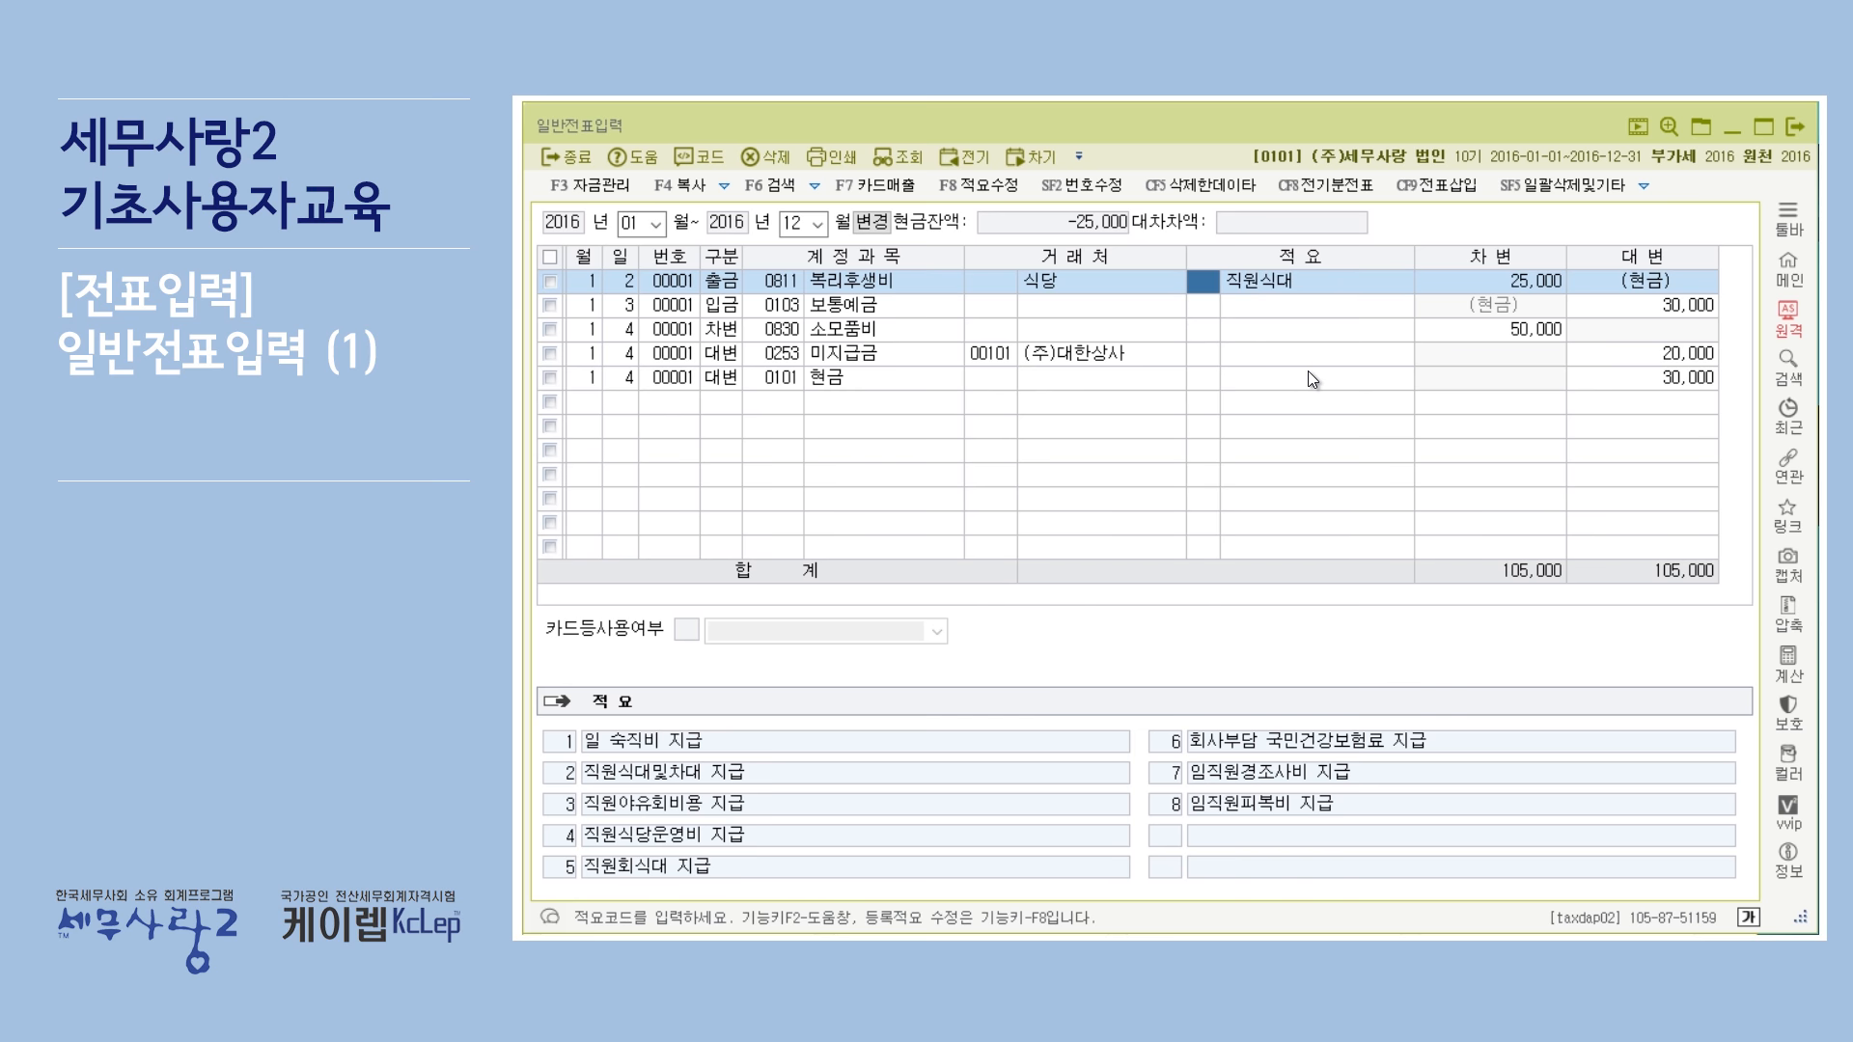
{"action": "type", "text": "2"}
{"action": "key", "text": "Return"}
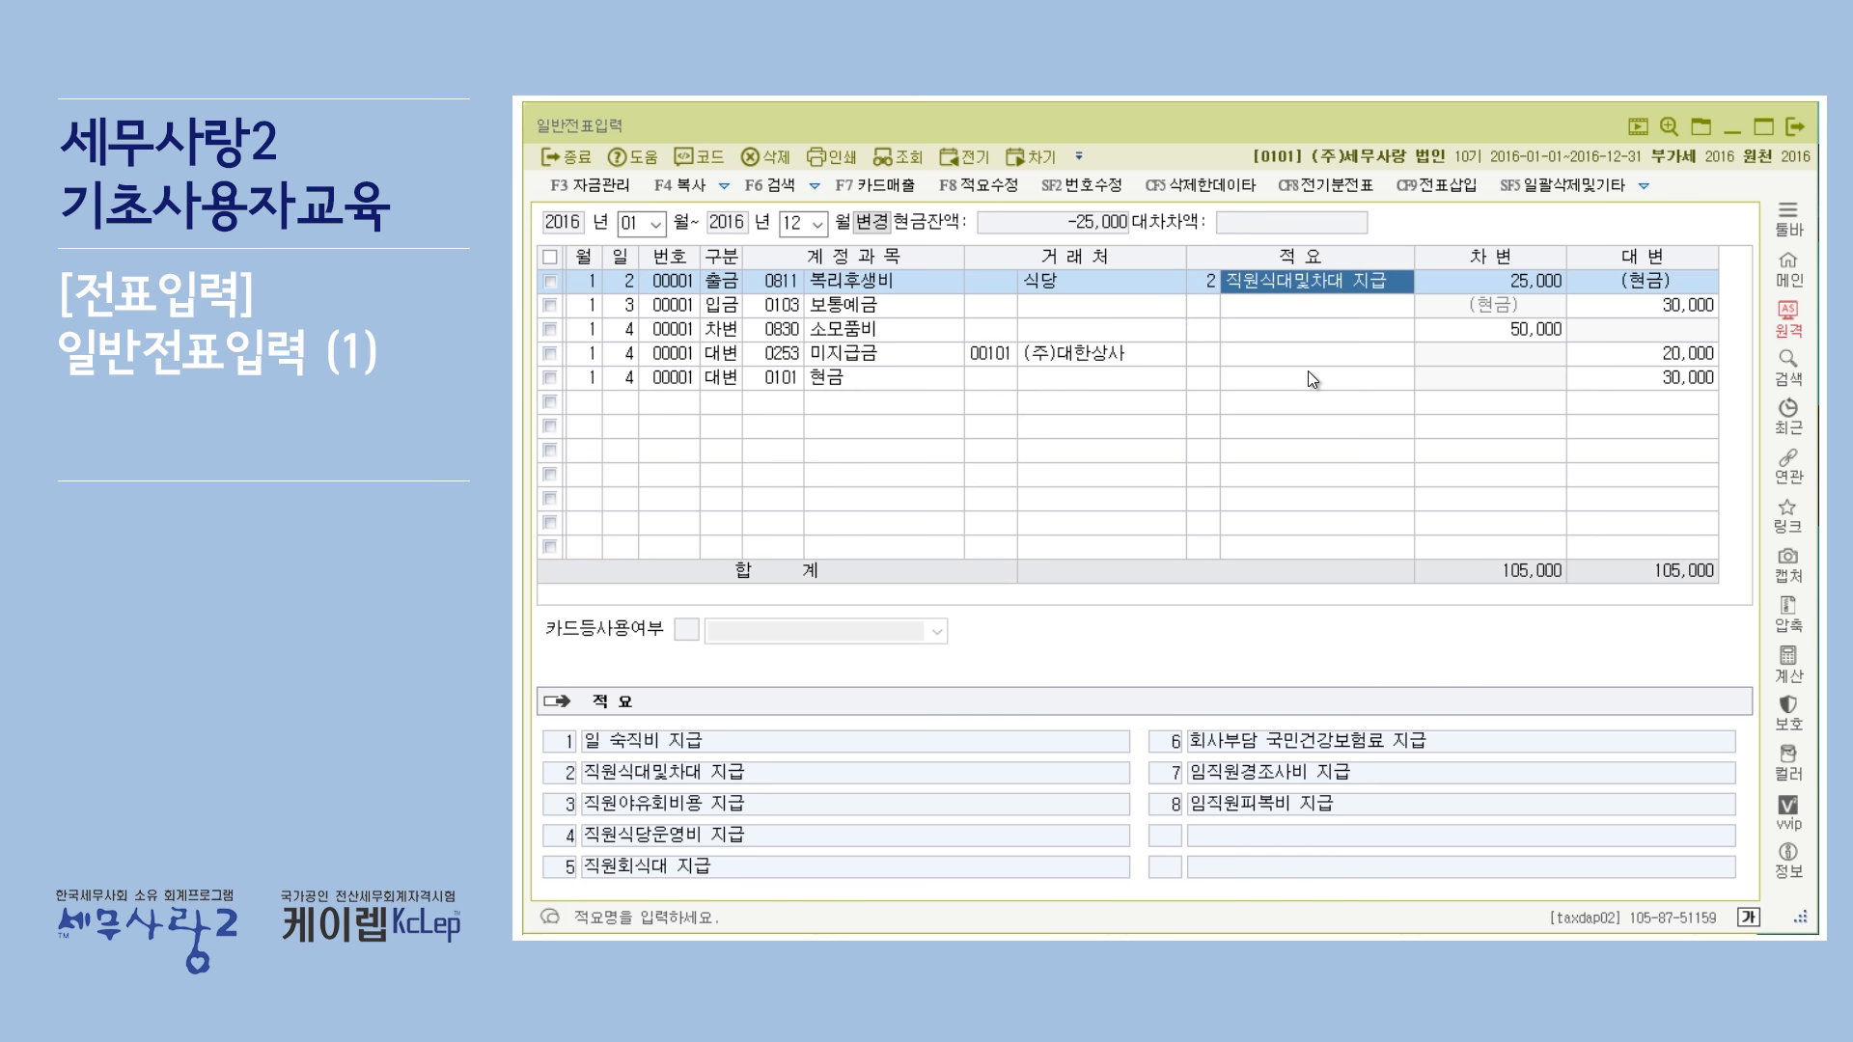
Enter 외상매입 as free-text 적요 on the 미지급금 line.
{"action": "left_click", "coordinate": [1212, 284]}
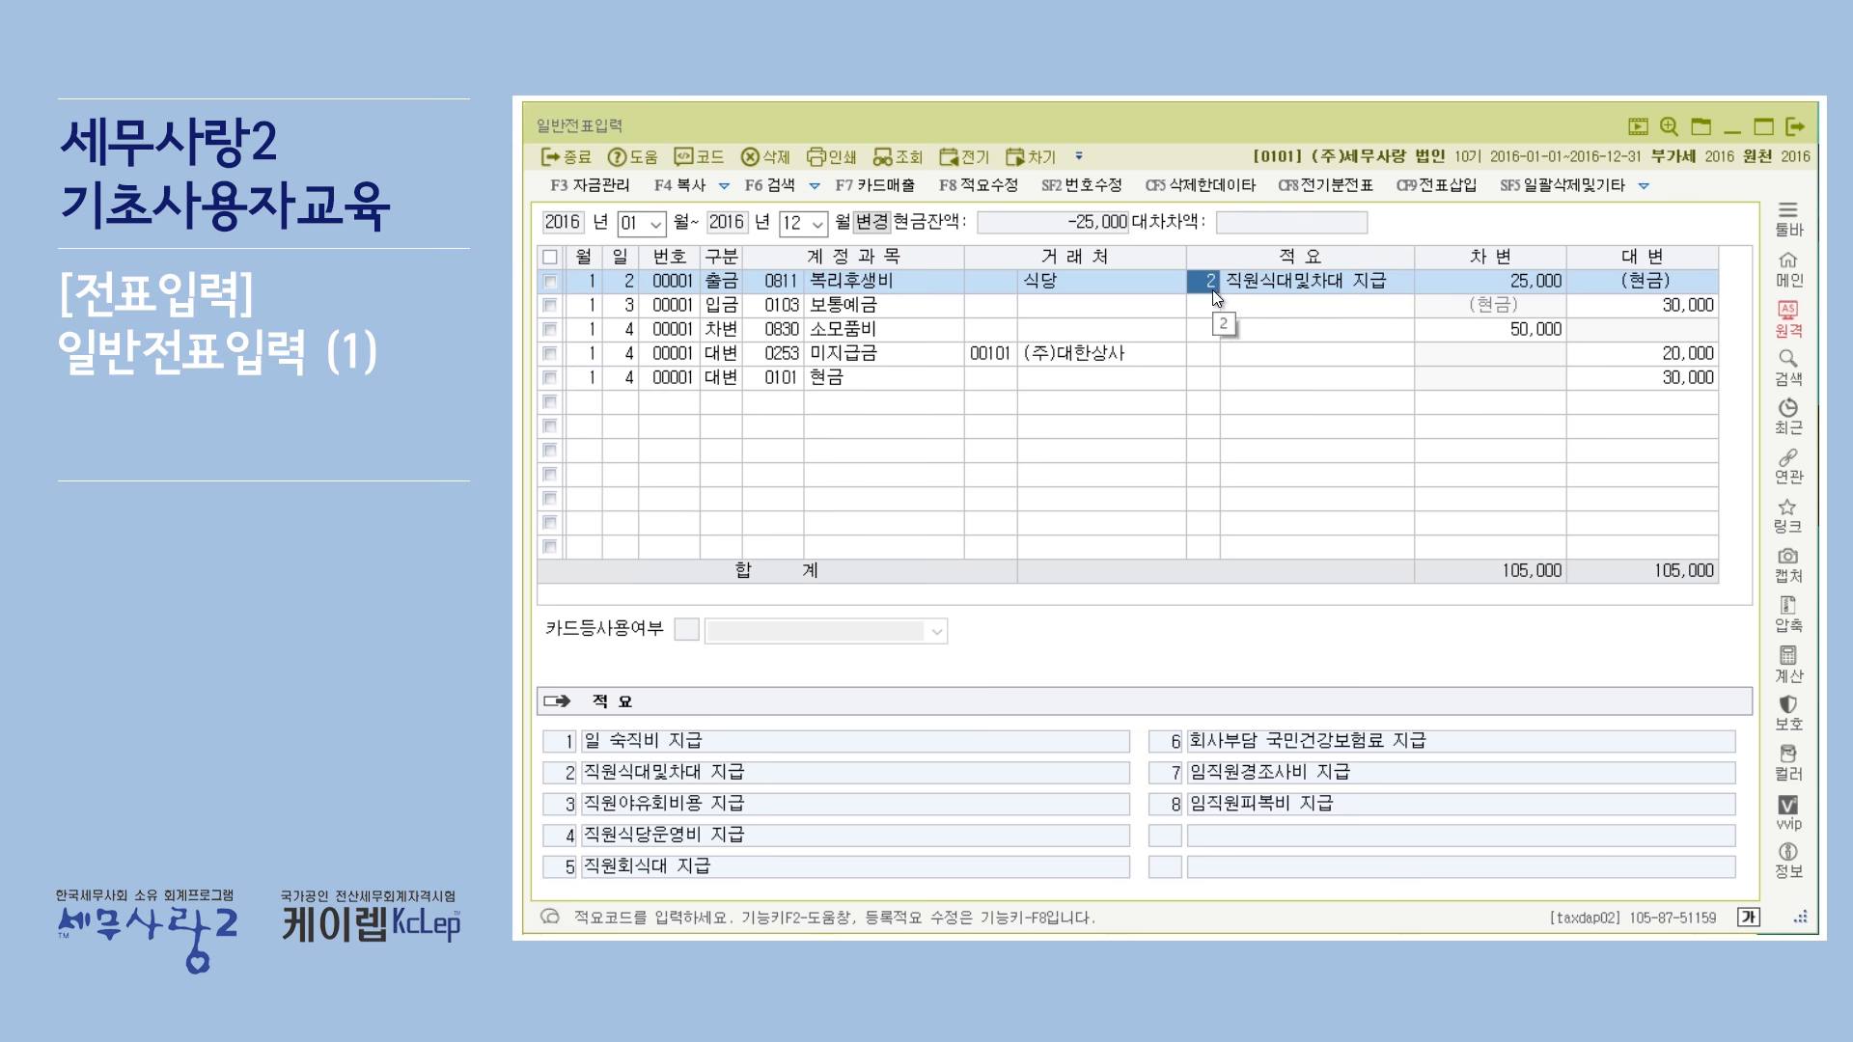
{"action": "left_click", "coordinate": [1227, 355]}
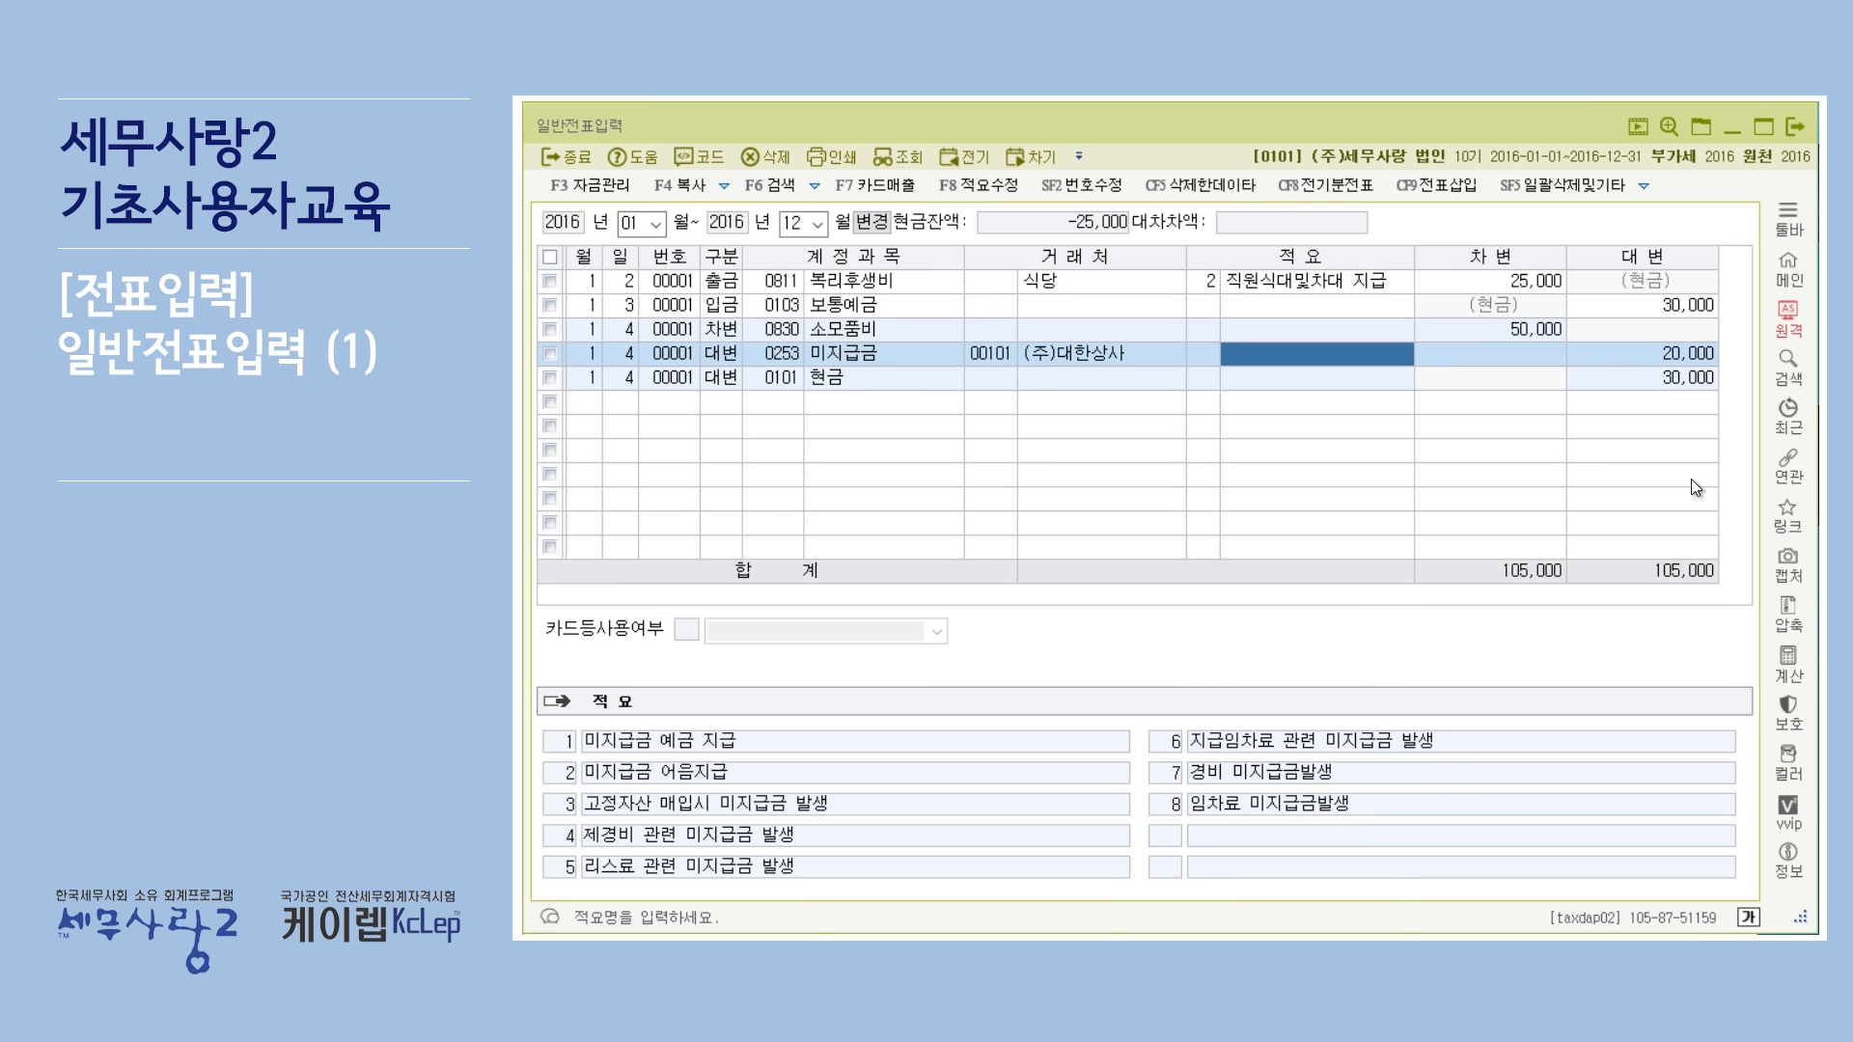
{"action": "type", "text": "외"}
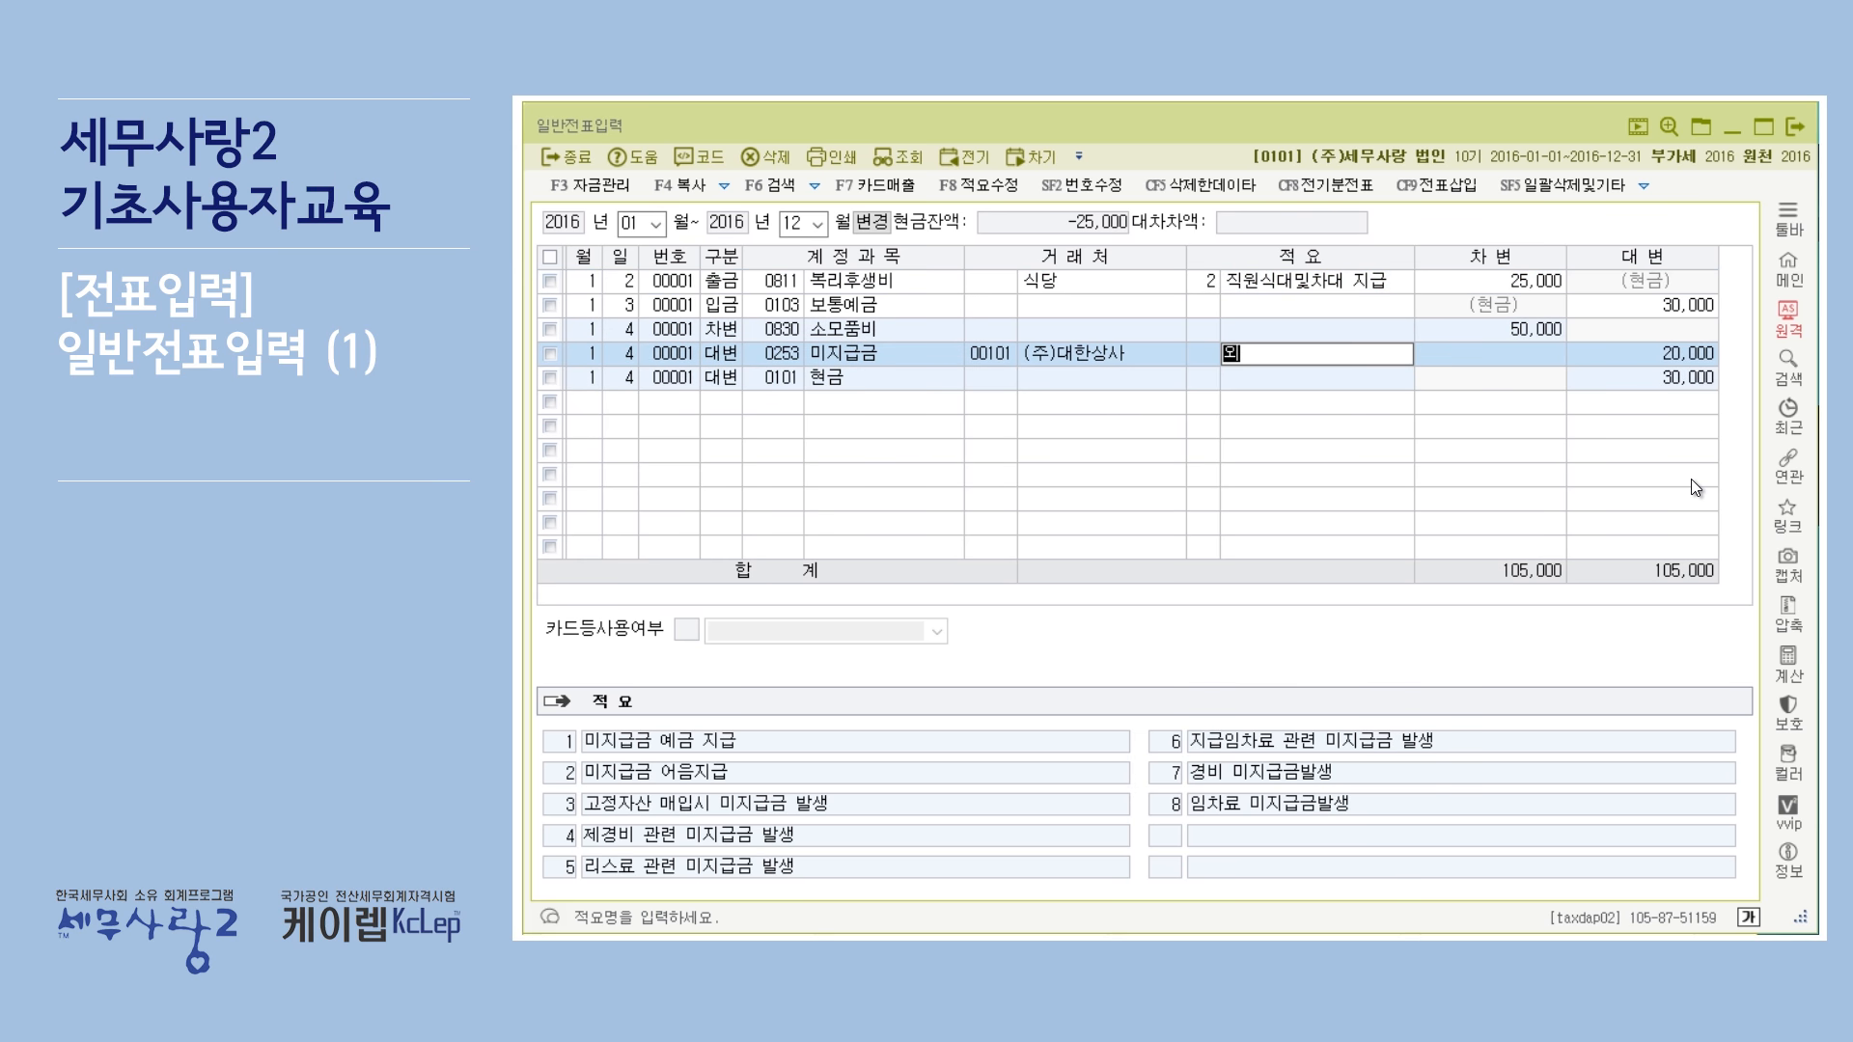
{"action": "type", "text": "상맷입"}
{"action": "key", "text": "Return"}
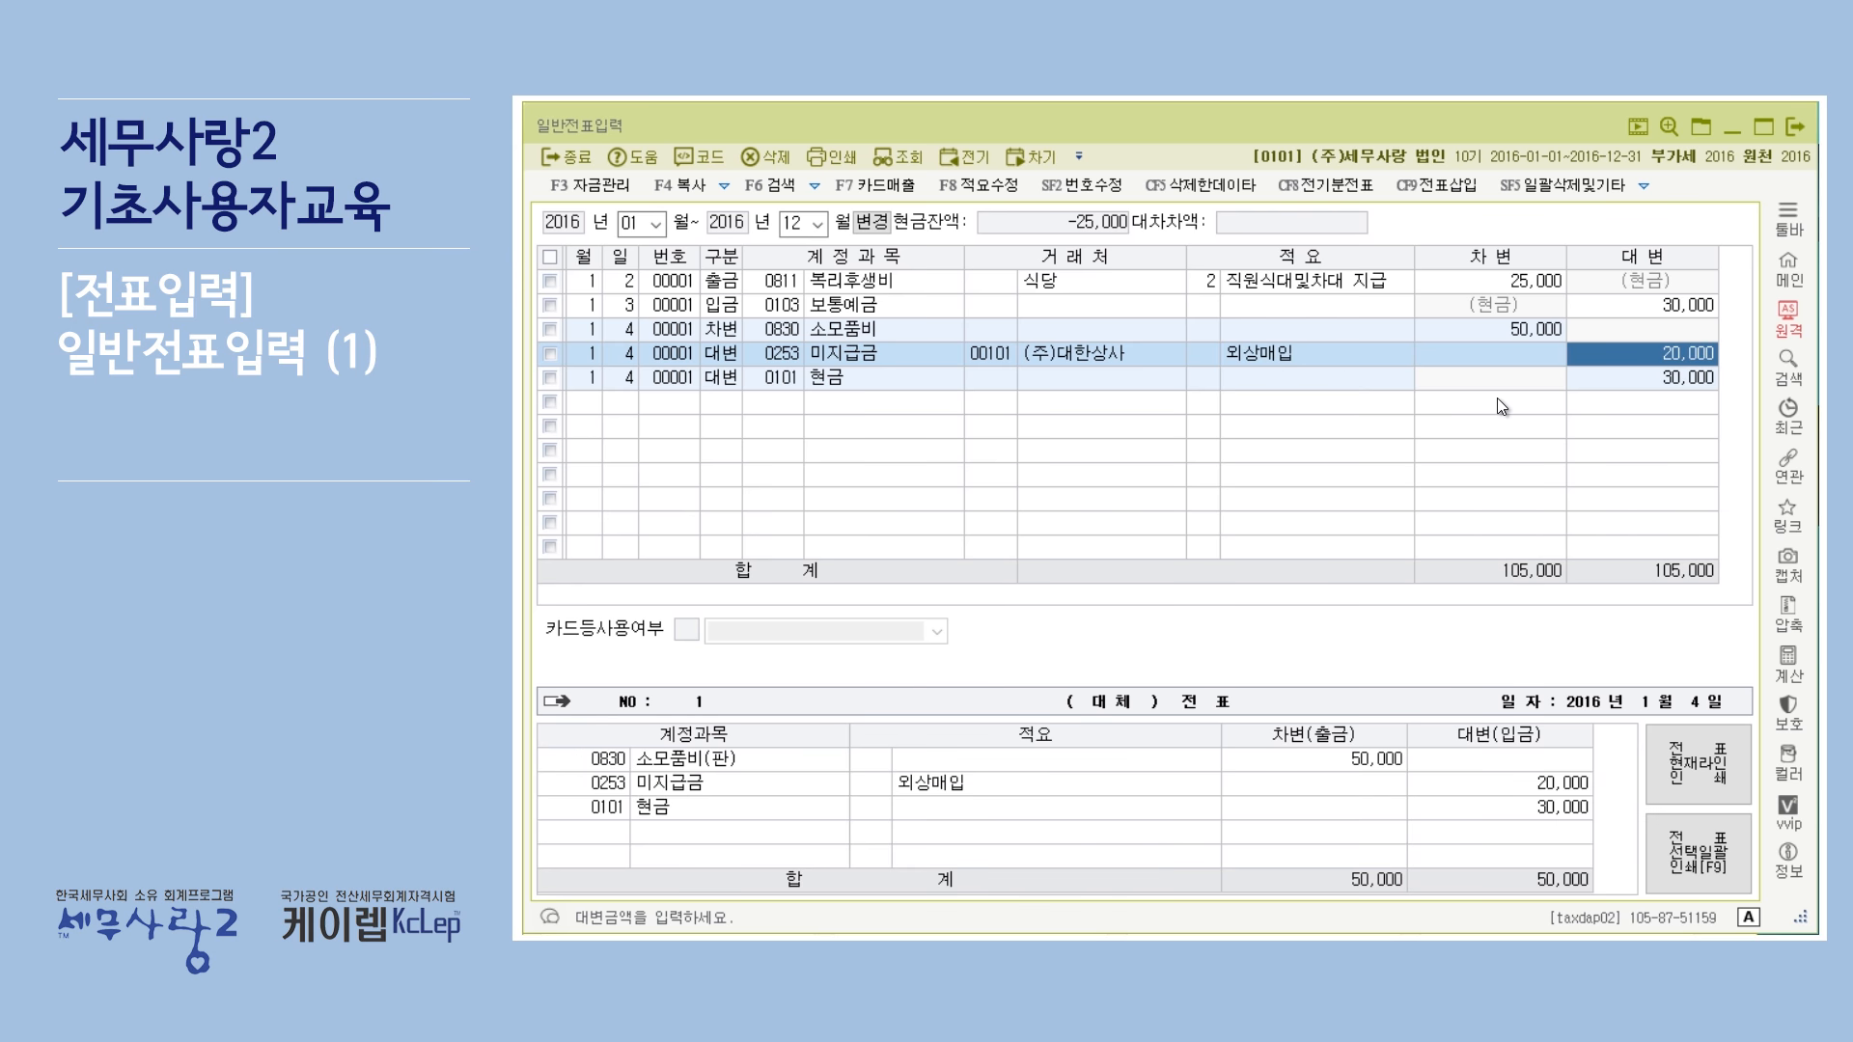
Register a new 적요 number 9, 소모품 외상매입, in the 적요수정 list for 미지급금.
{"action": "left_click", "coordinate": [1291, 355]}
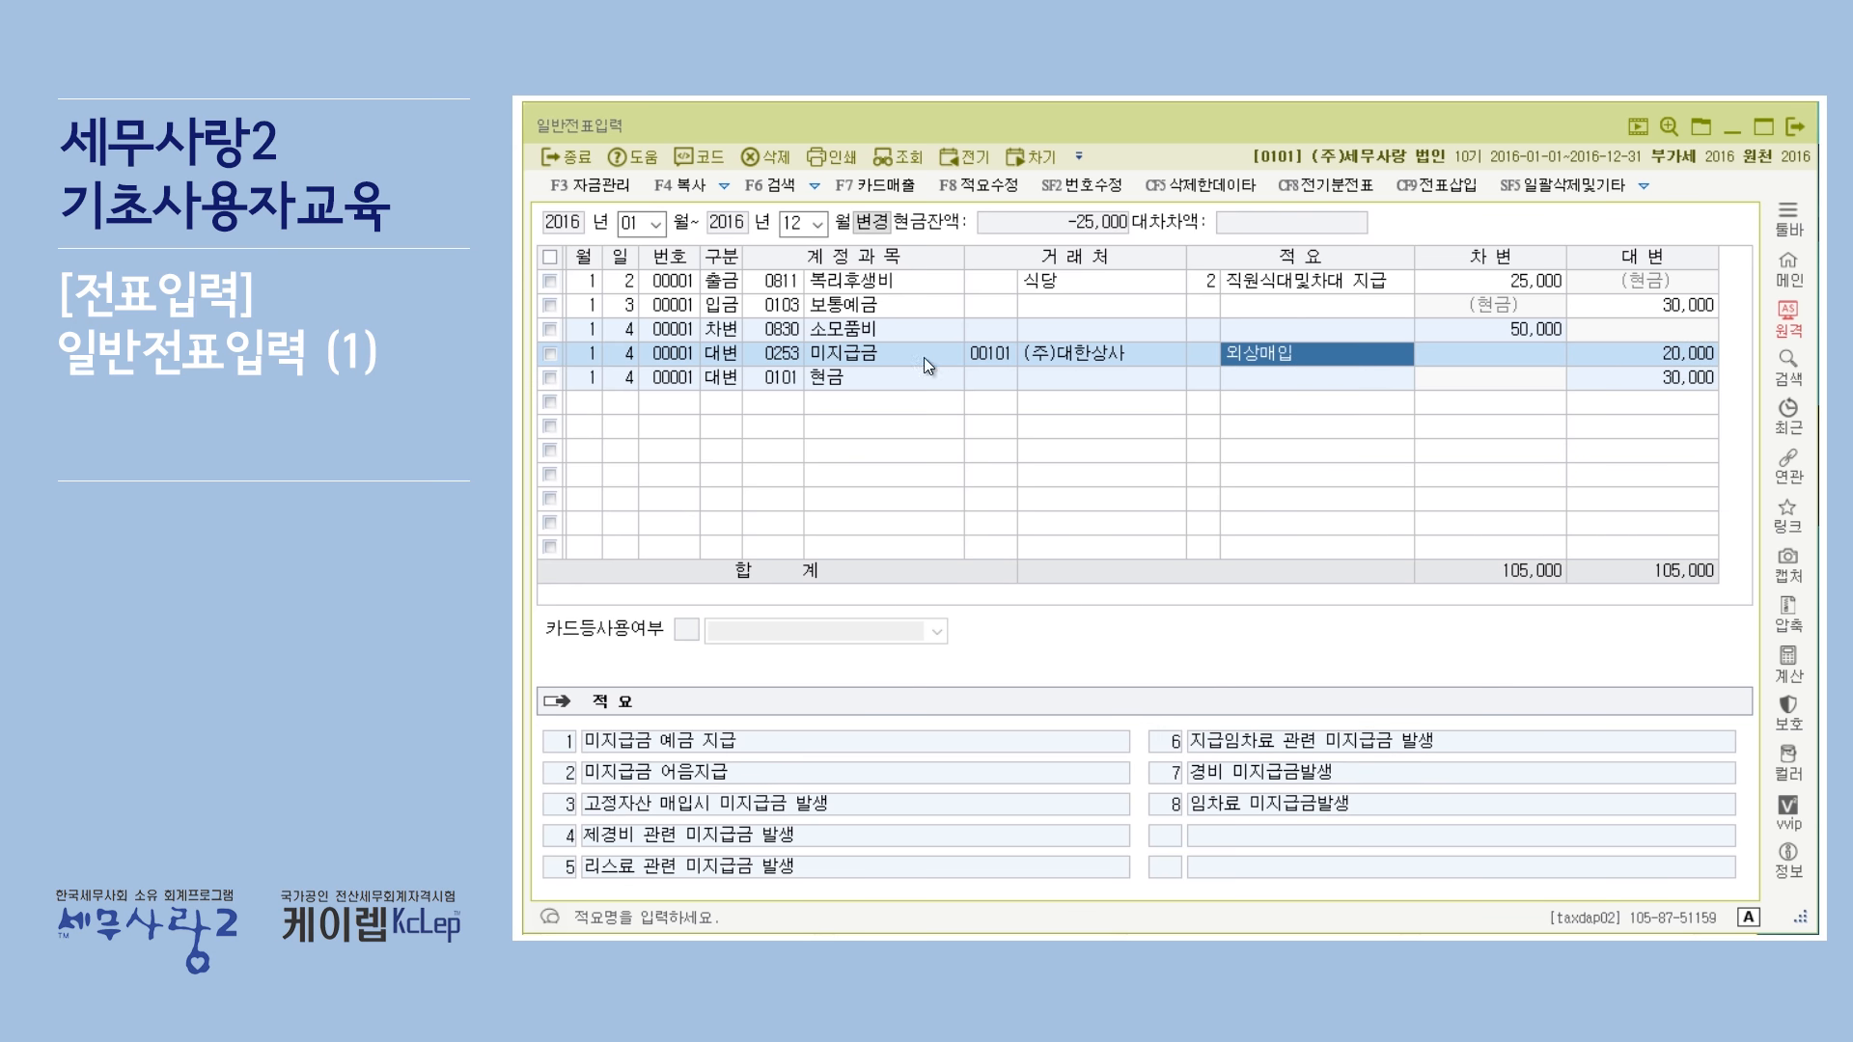
{"action": "left_click", "coordinate": [1207, 352]}
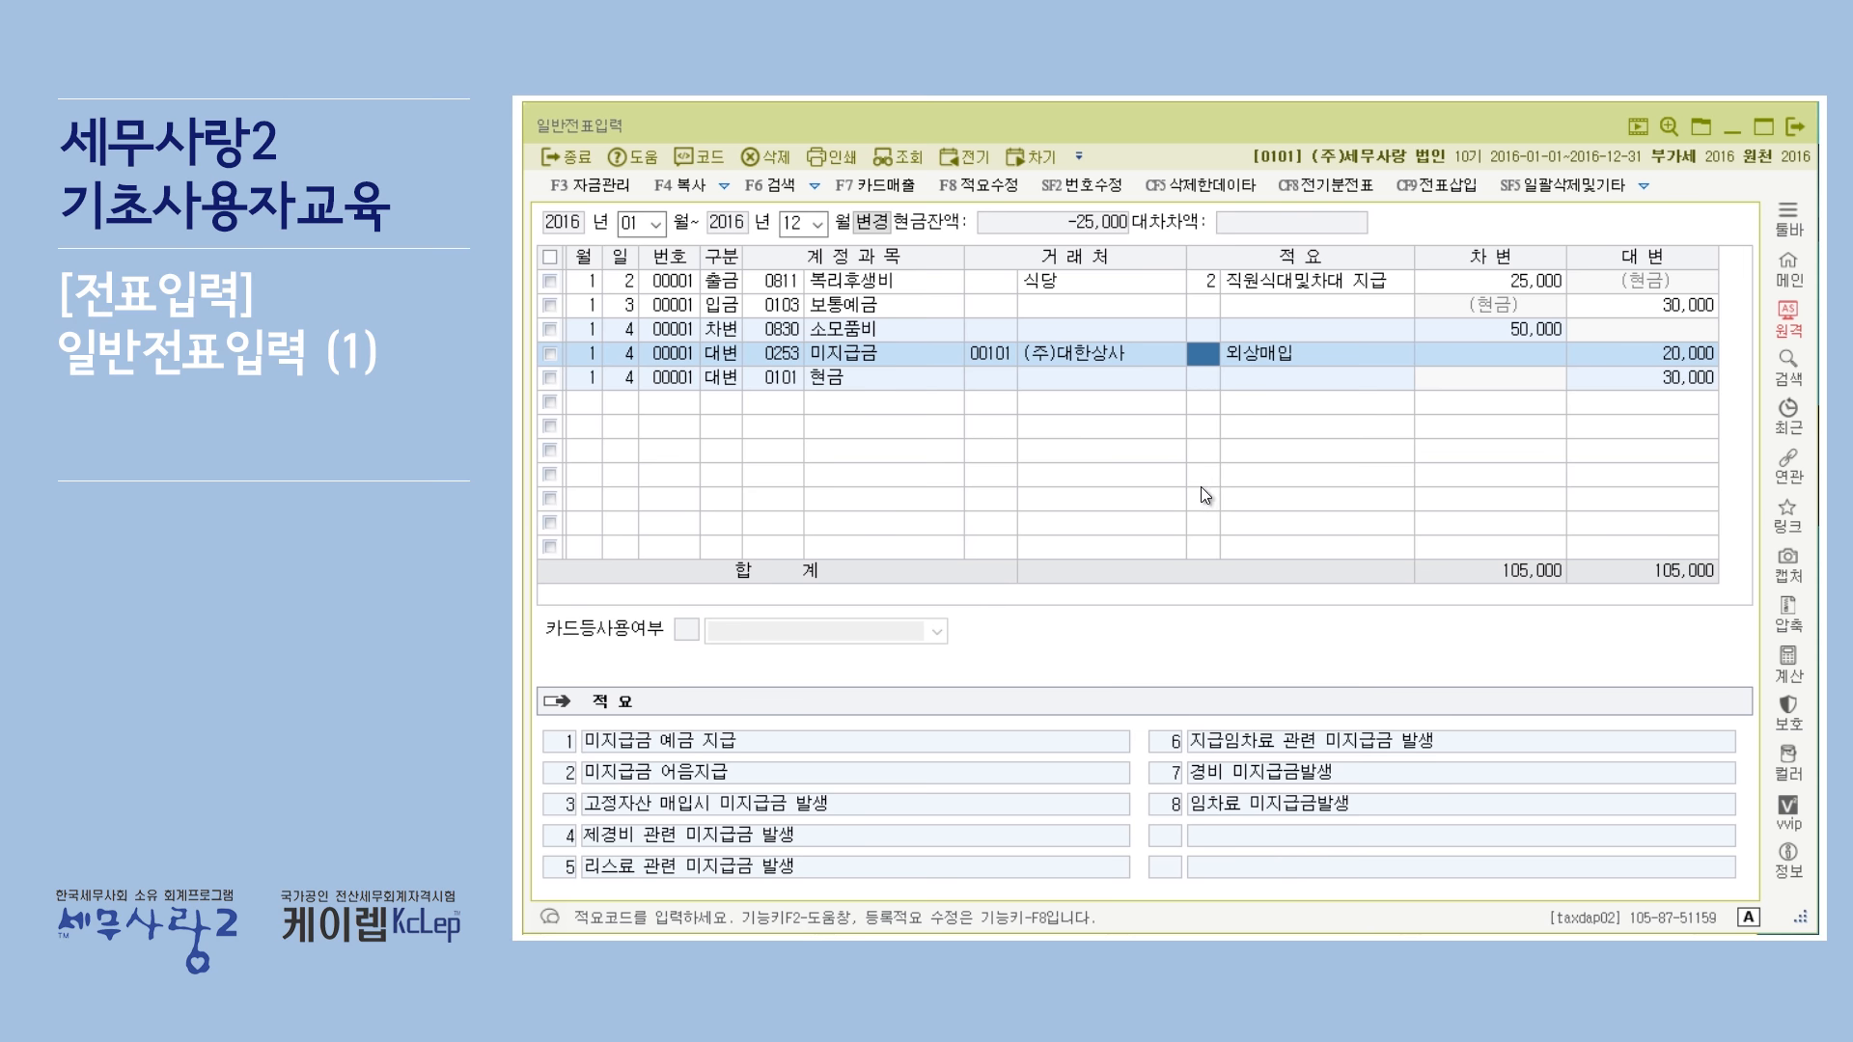
{"action": "left_click", "coordinate": [987, 189]}
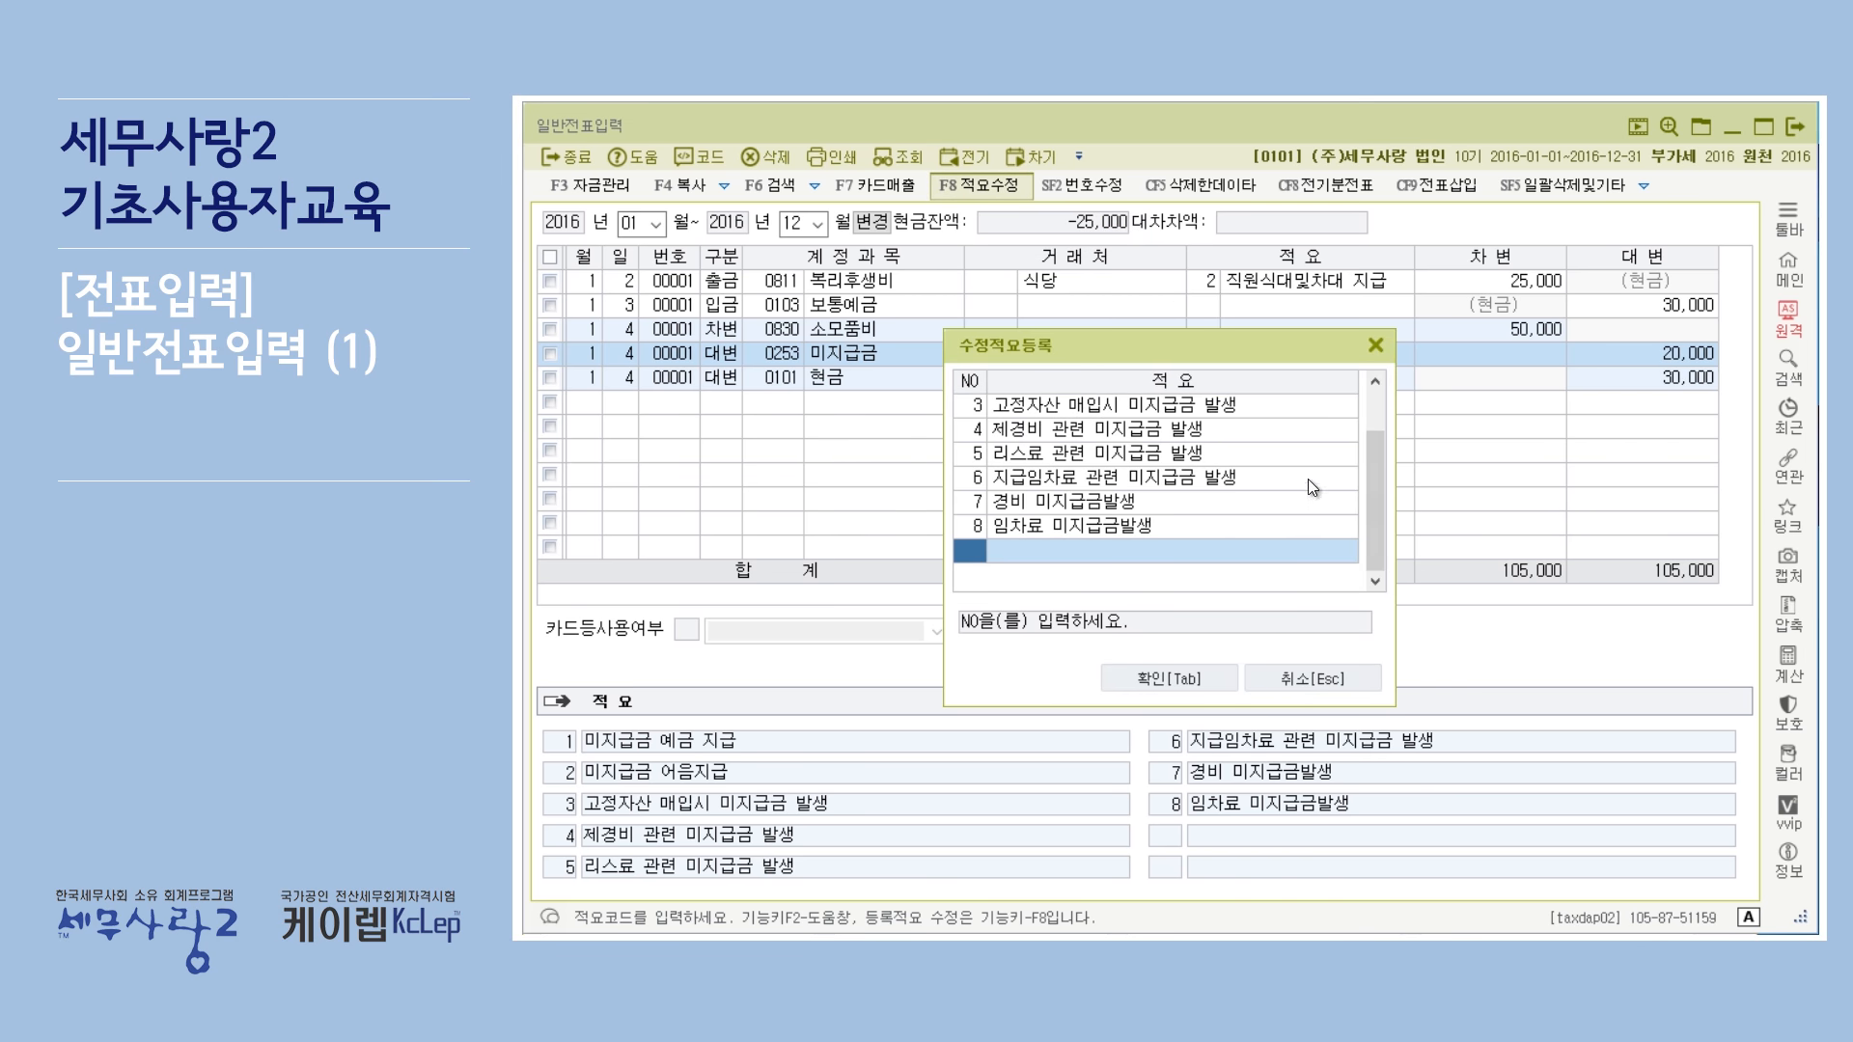
{"action": "scroll", "coordinate": [1365, 483], "scroll_direction": "up", "scroll_amount": 1}
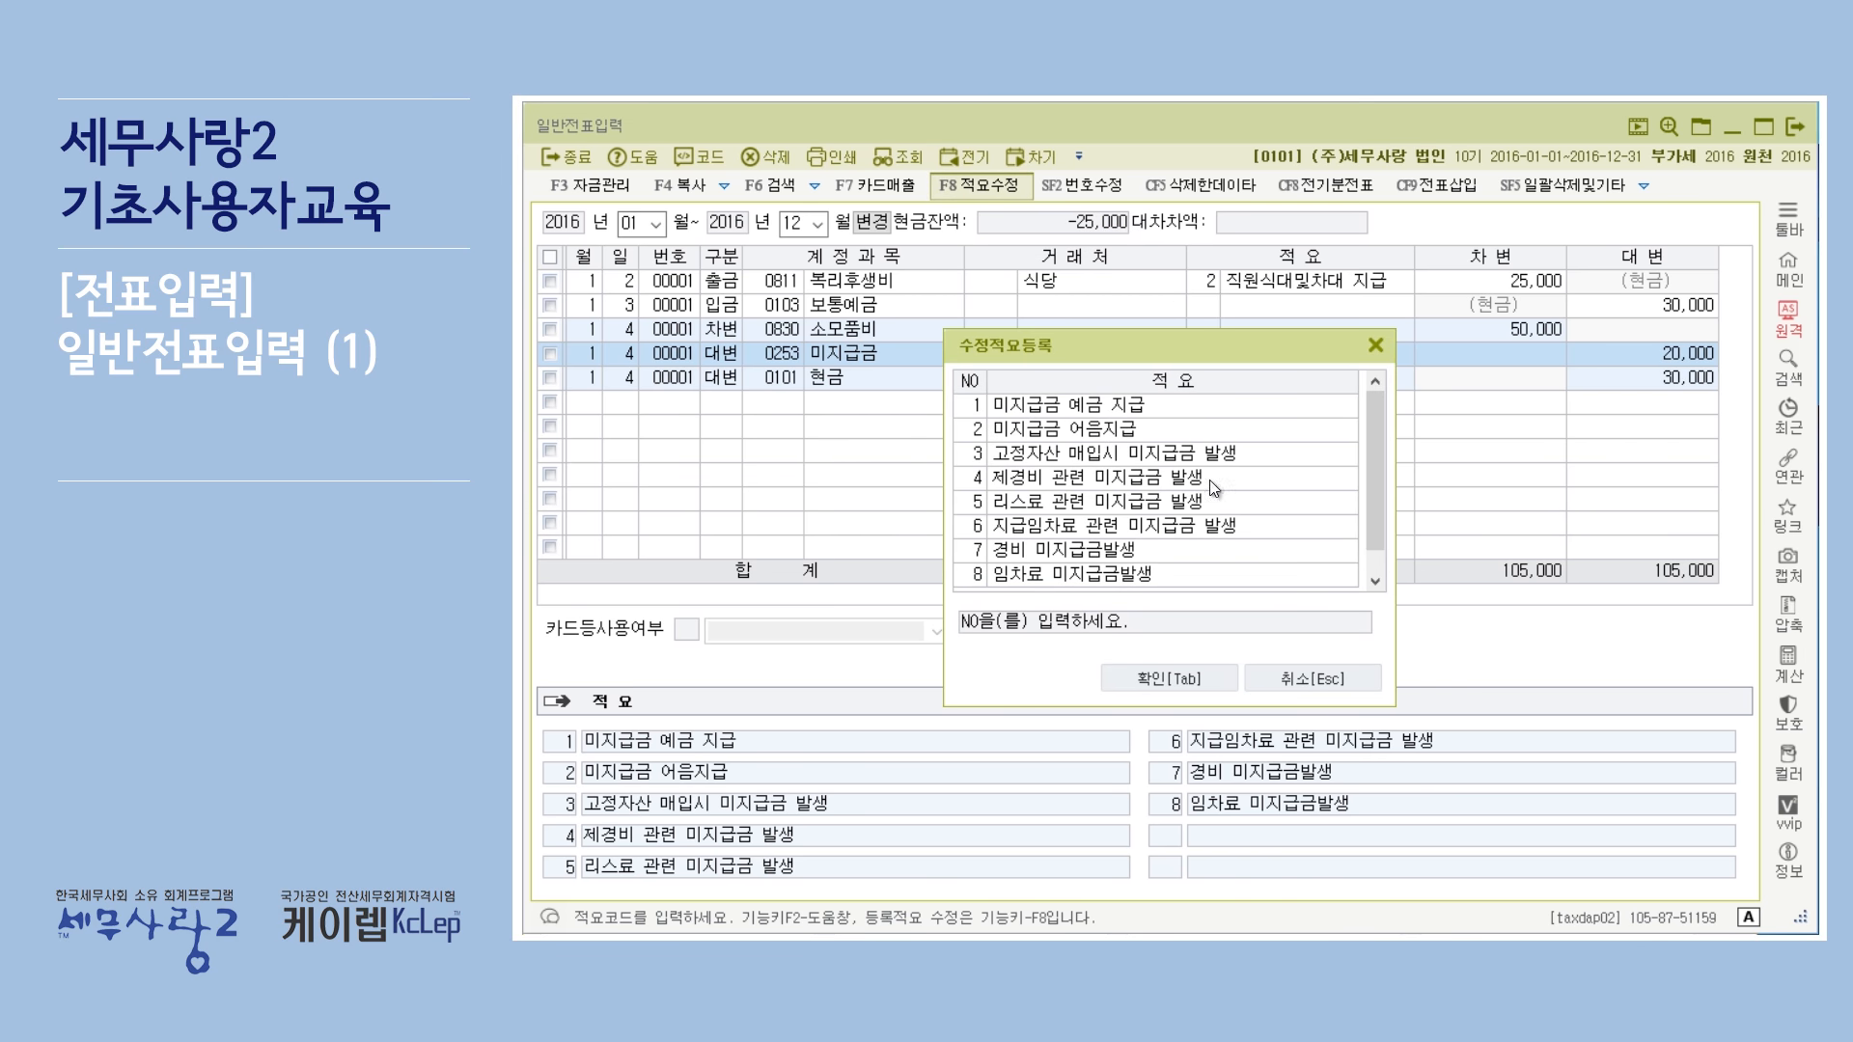
{"action": "scroll", "coordinate": [1190, 531], "scroll_direction": "down", "scroll_amount": 1}
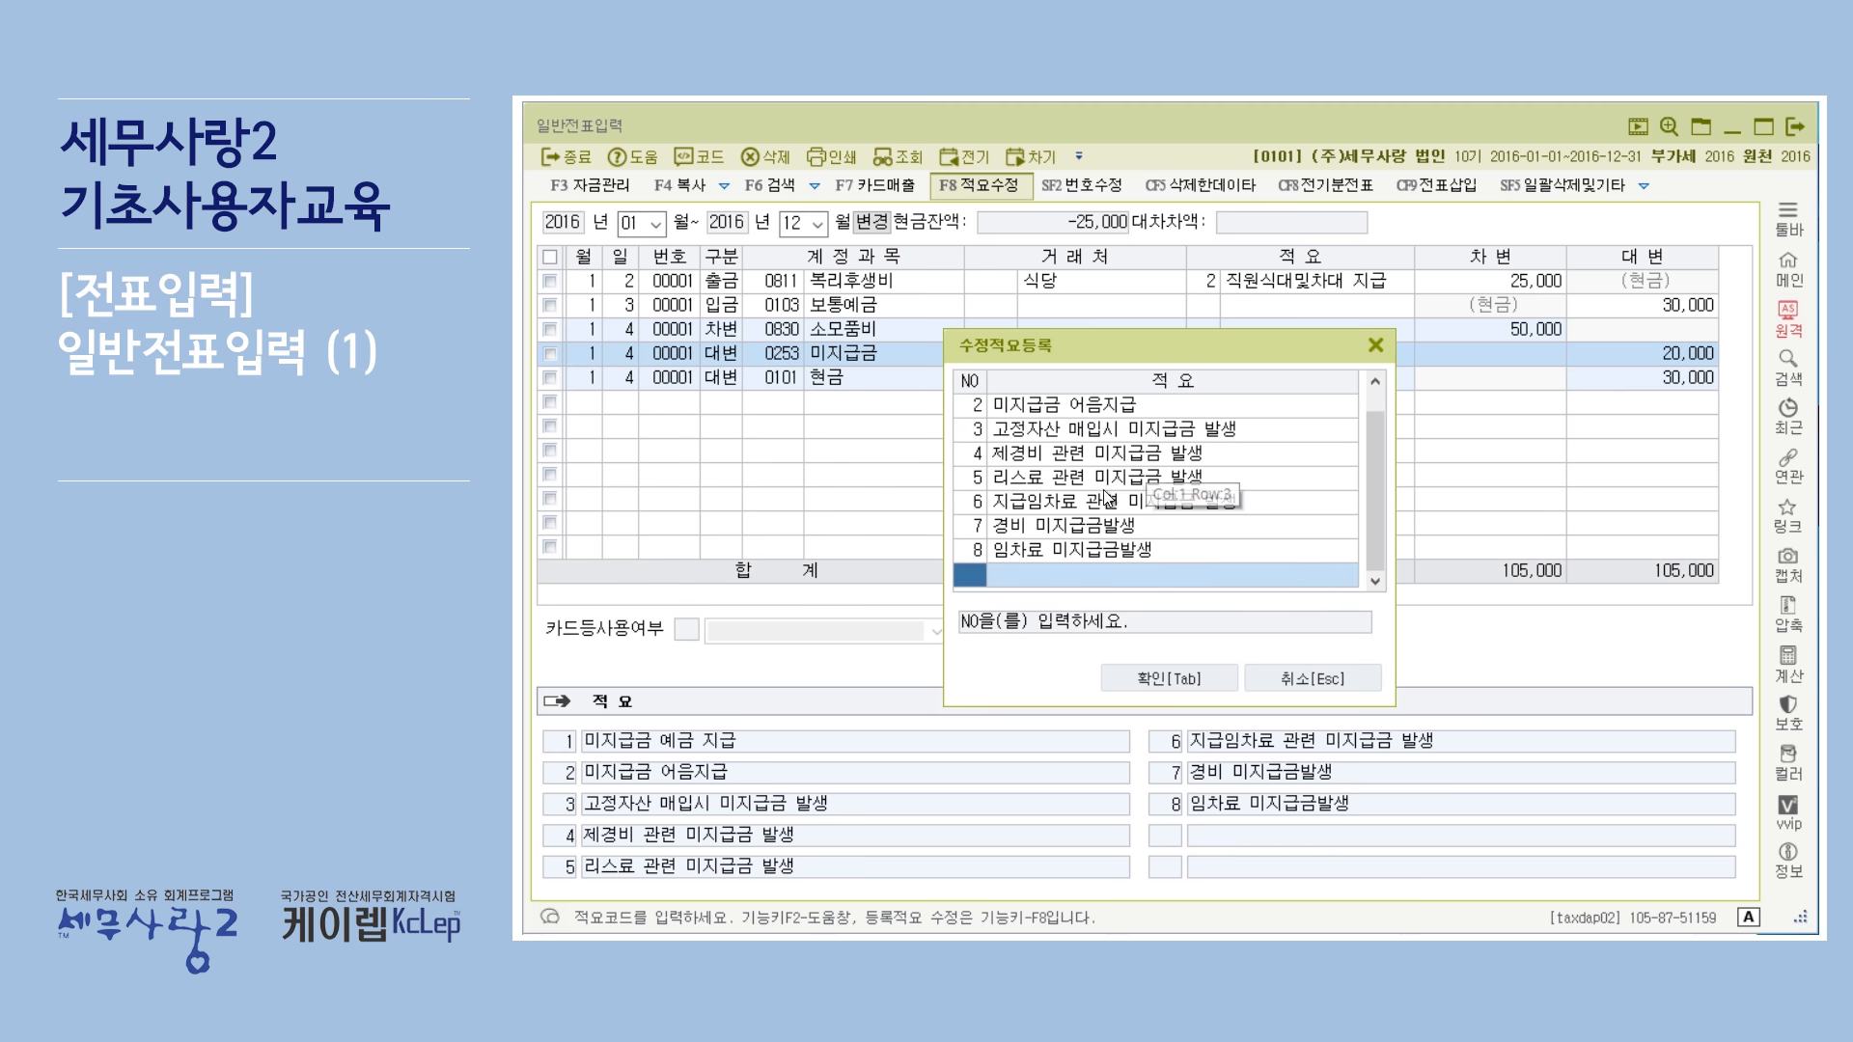
{"action": "left_click", "coordinate": [1334, 566]}
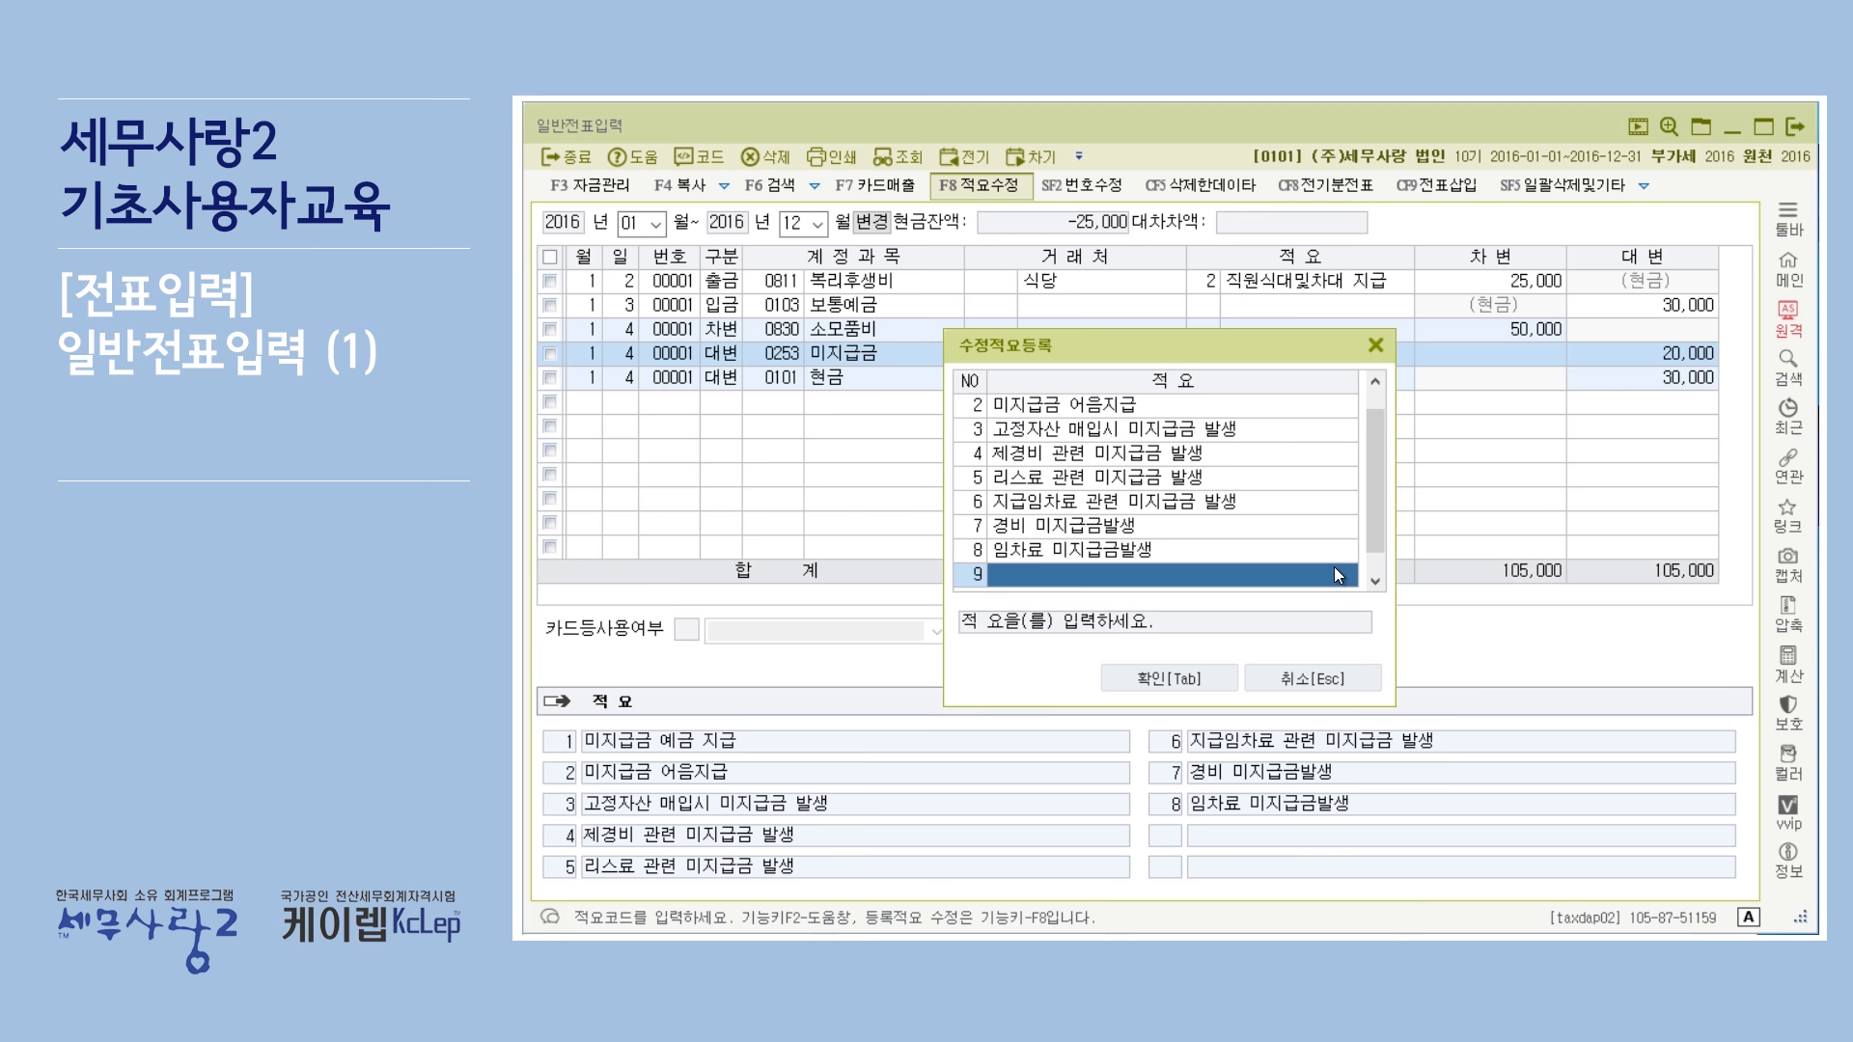
{"action": "left_click", "coordinate": [1333, 565]}
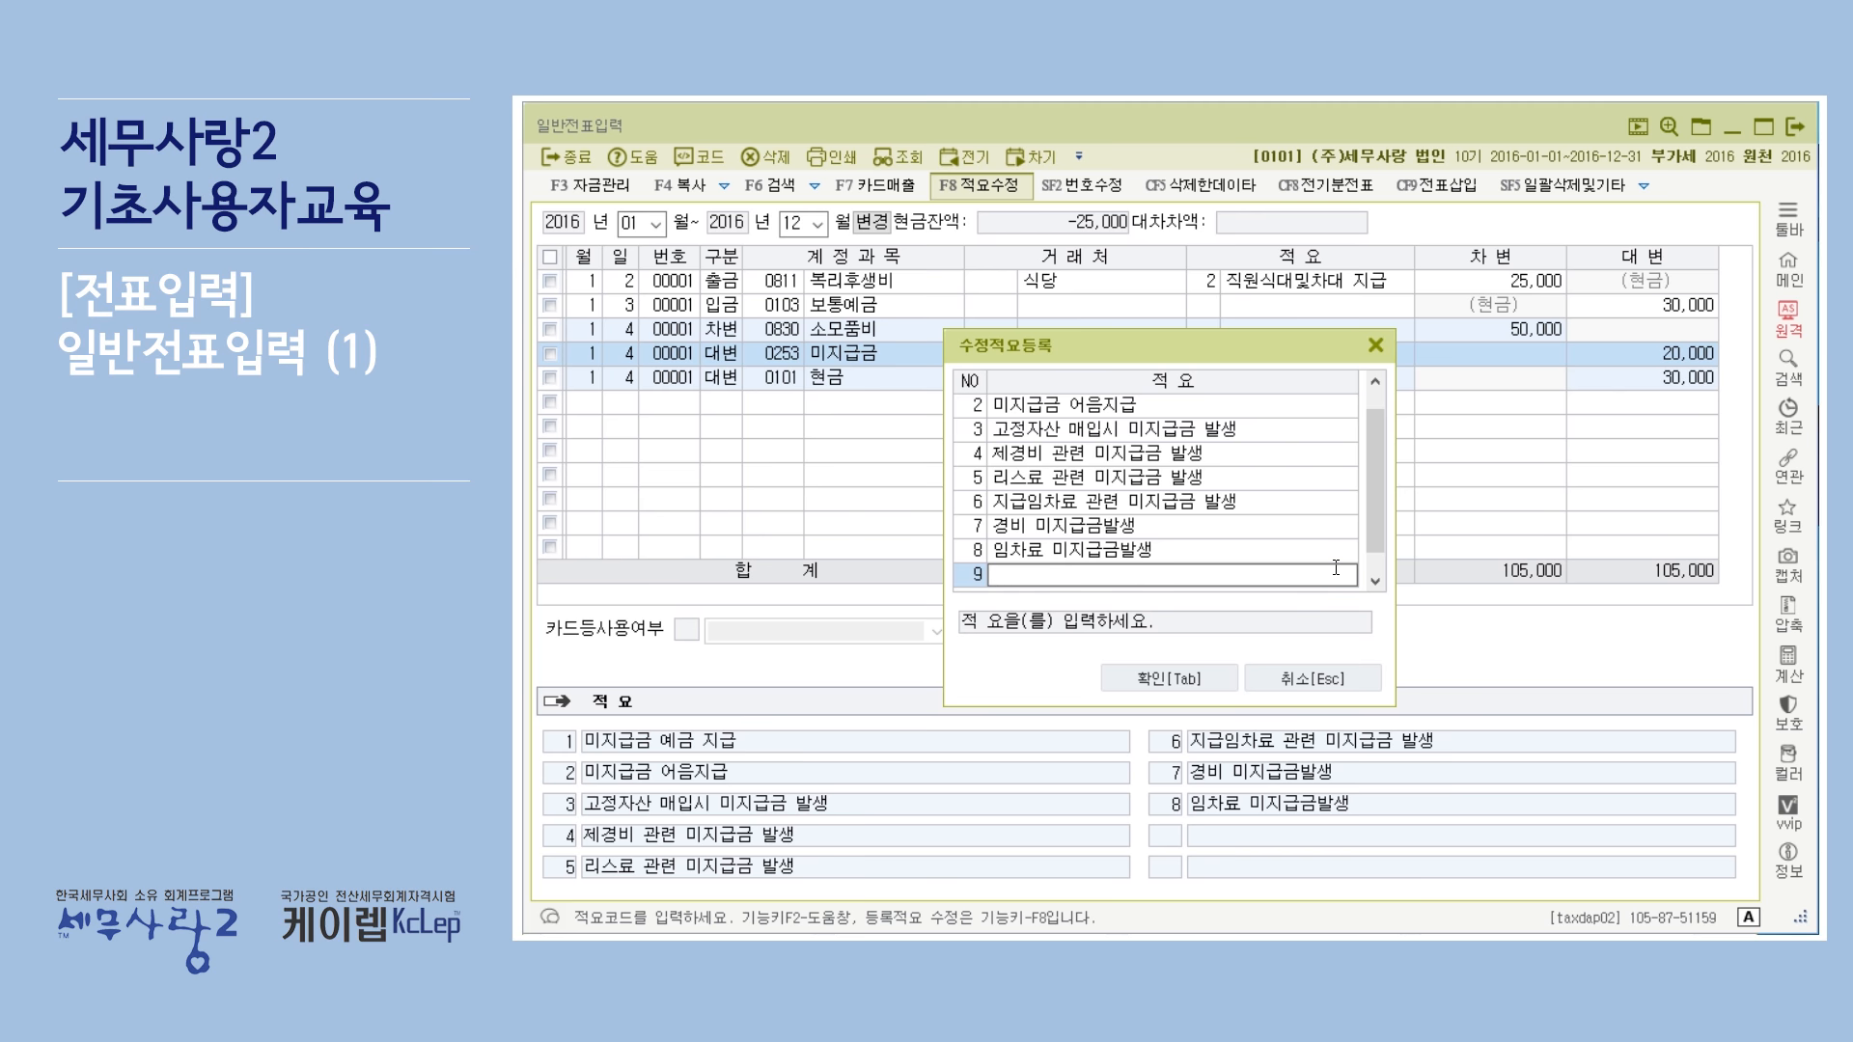
{"action": "type", "text": "소모품 외상매입"}
{"action": "key", "text": "Return"}
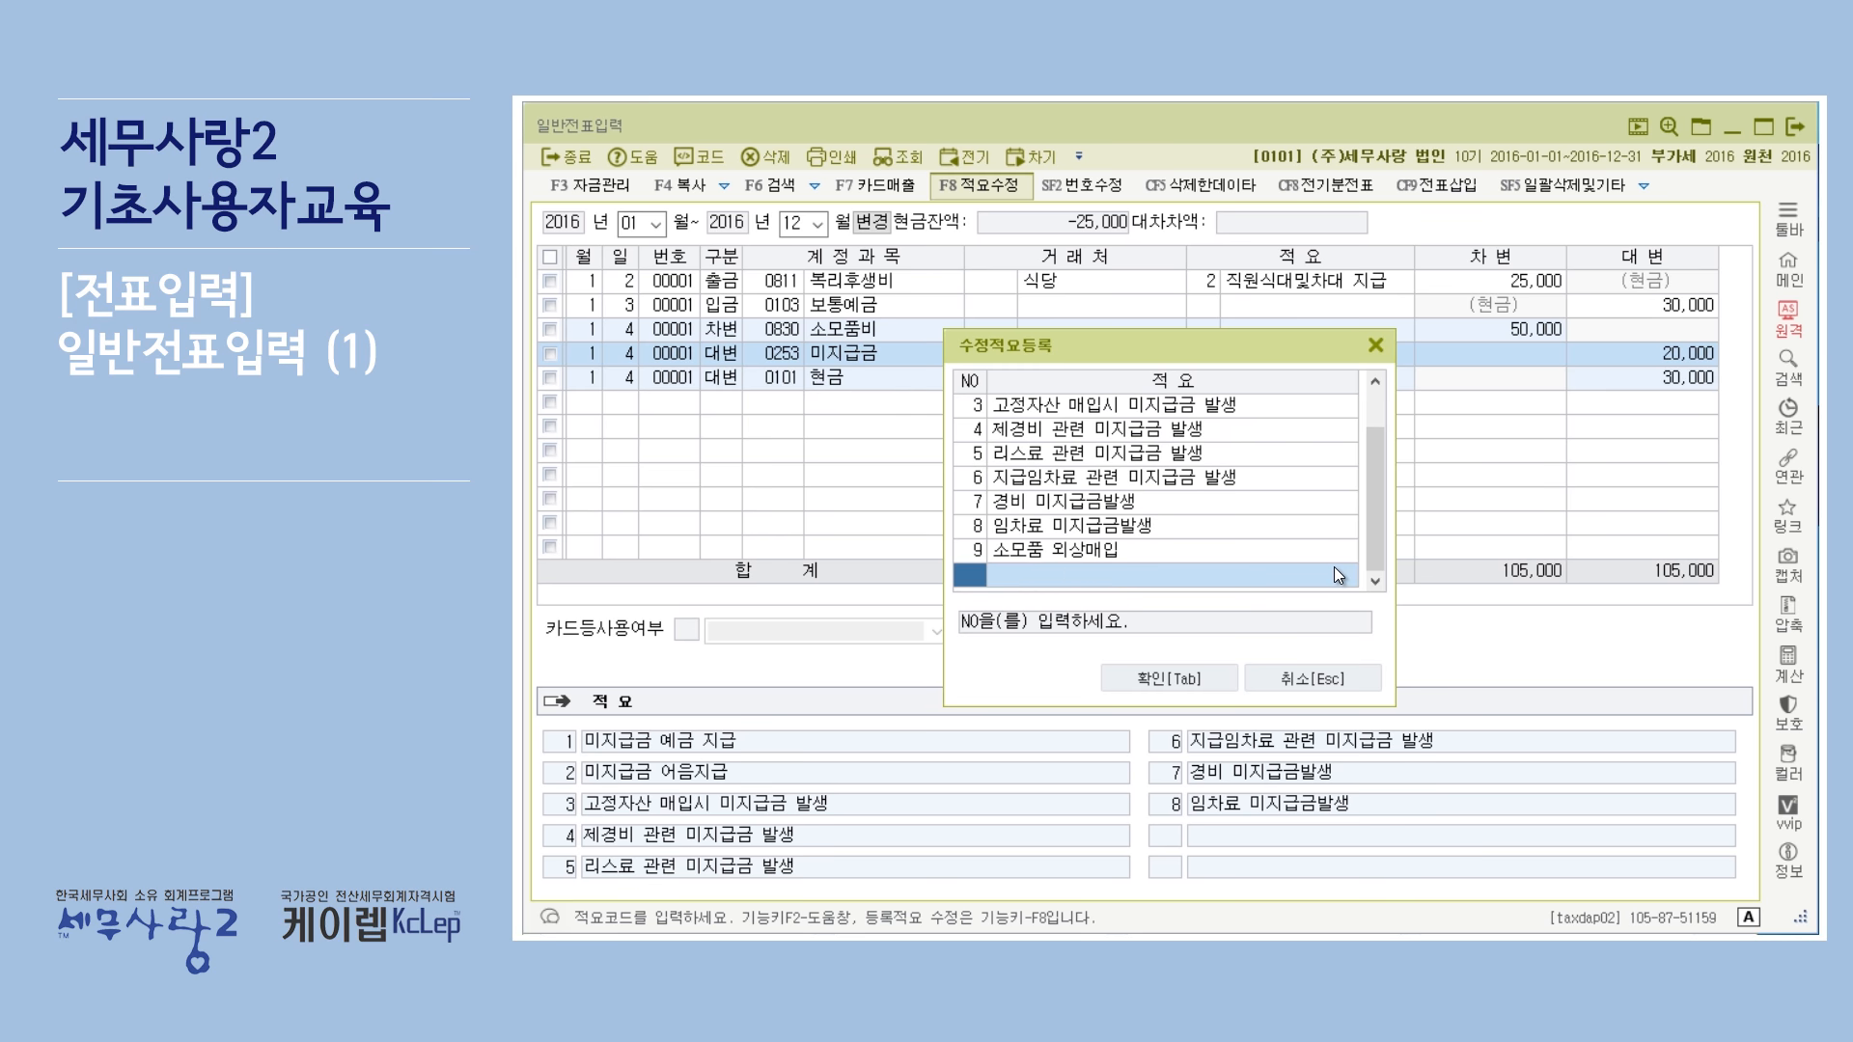
Apply 적요 9, 소모품 외상매입, to the 미지급금 line.
{"action": "left_click", "coordinate": [1141, 554]}
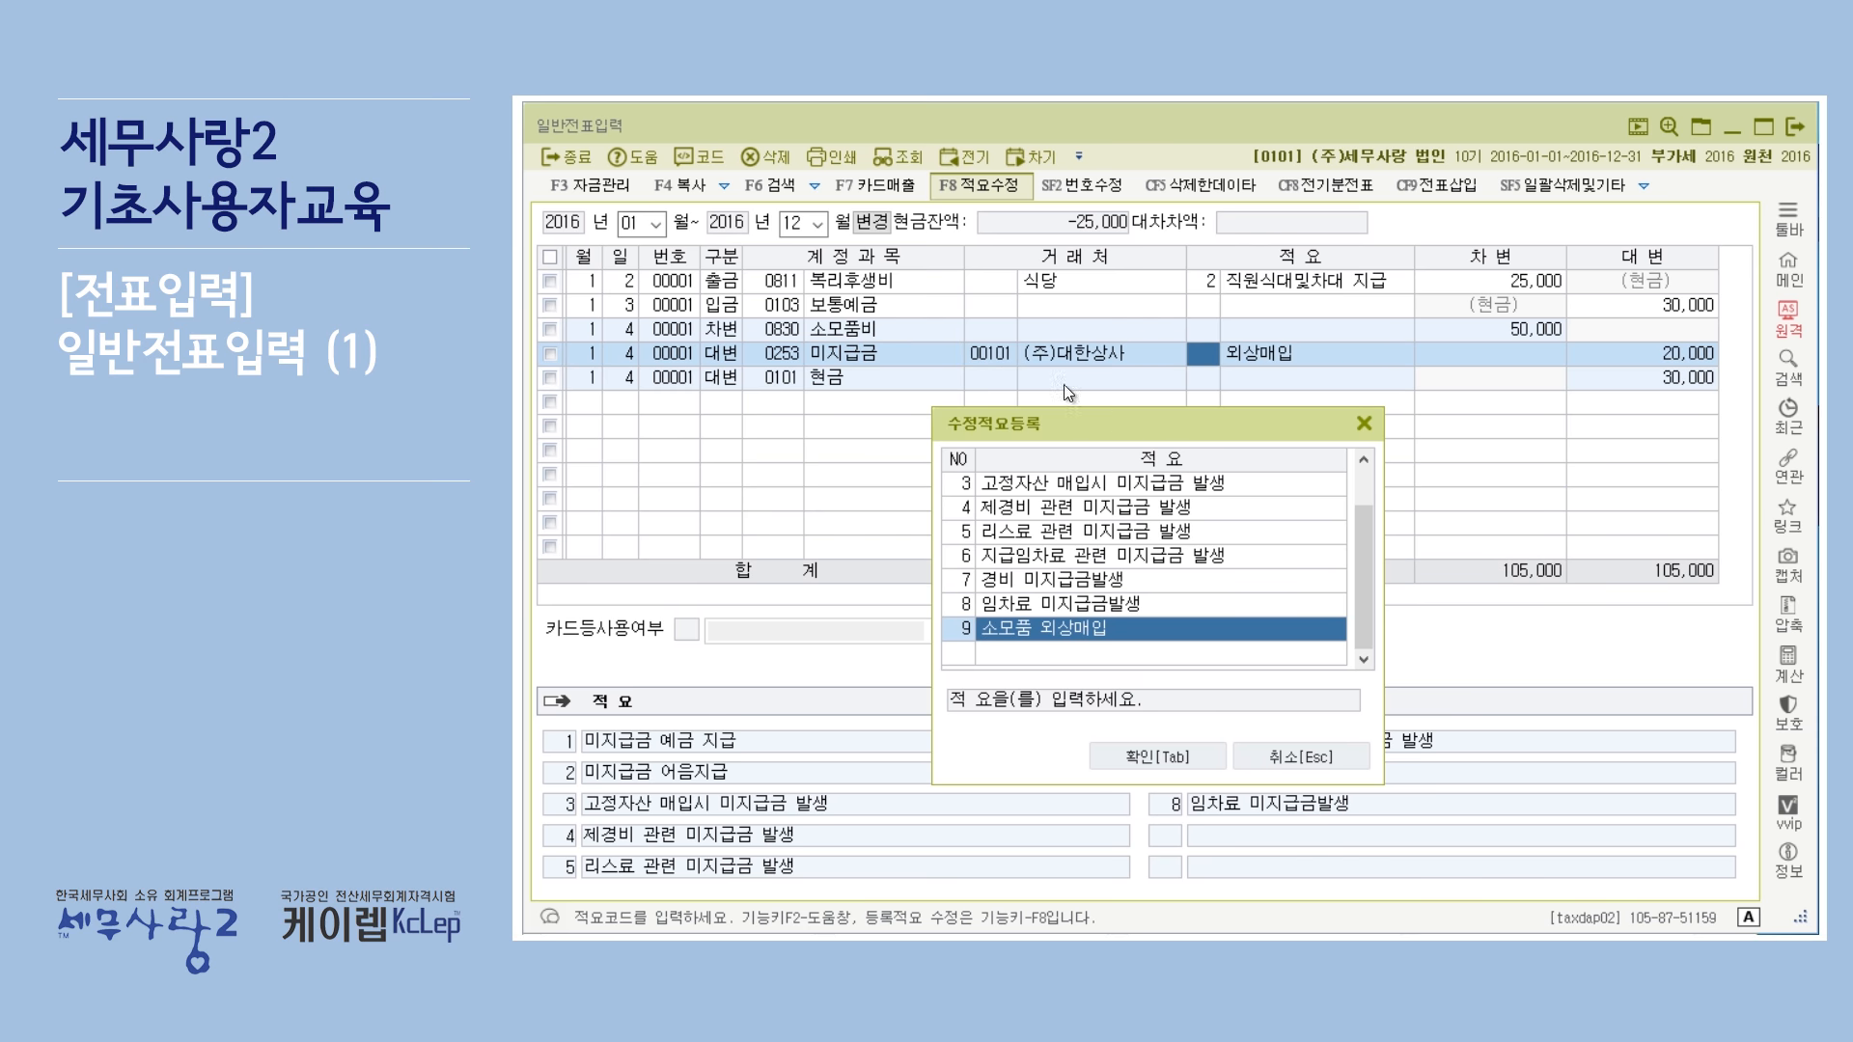
{"action": "left_click", "coordinate": [1166, 755]}
{"action": "left_click", "coordinate": [1204, 355]}
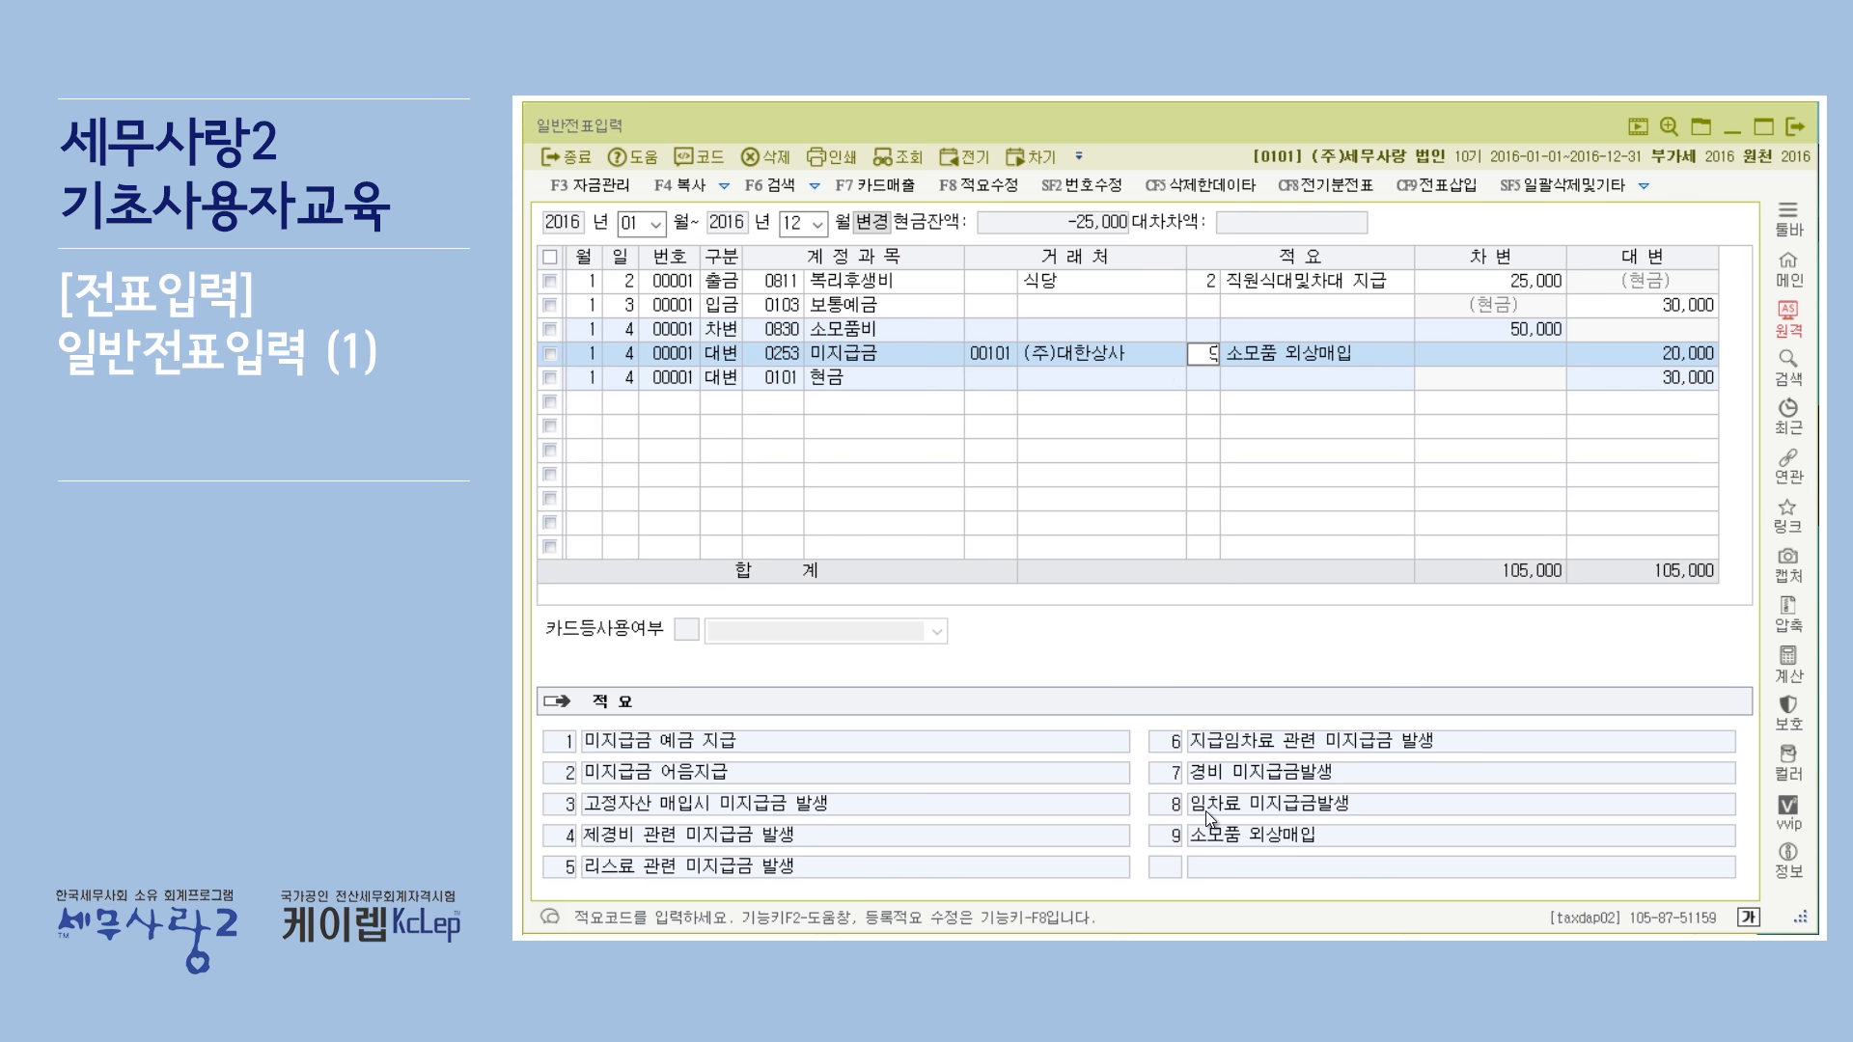
{"action": "key", "text": "Return"}
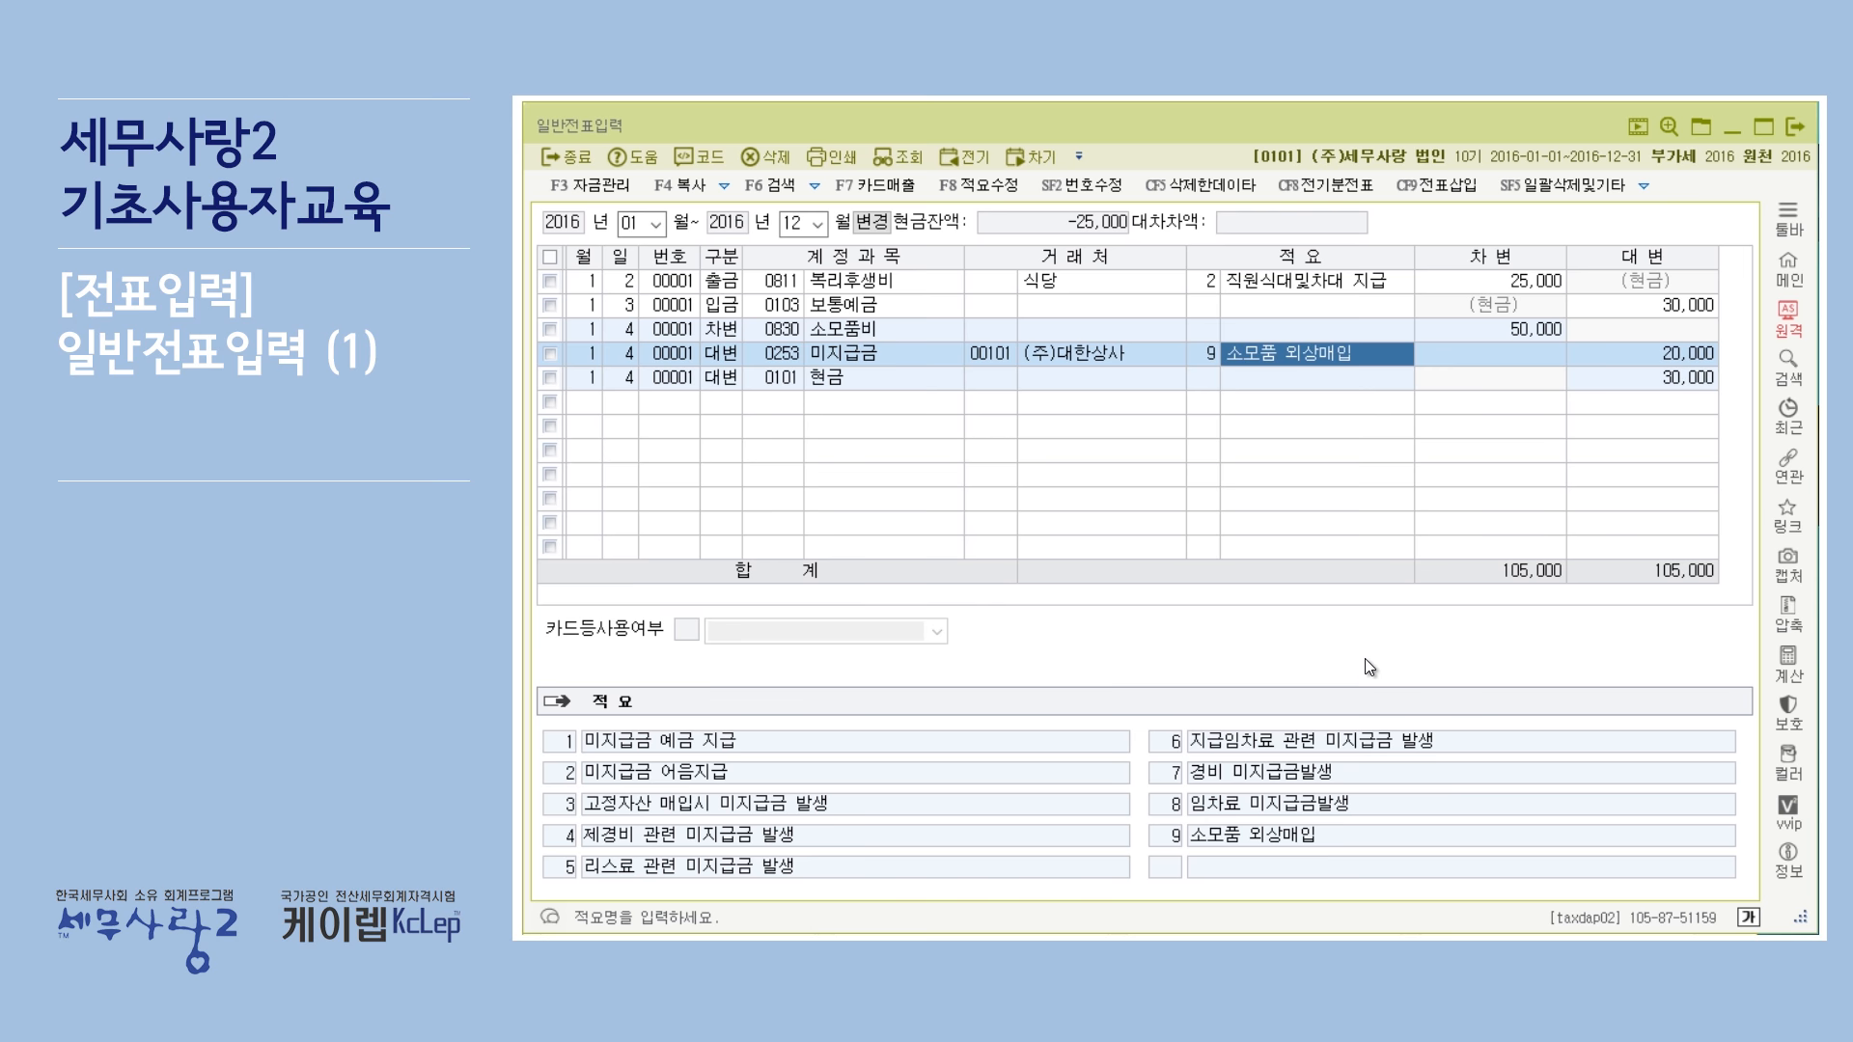
Change the 미지급금 line's 적요 to code 4, 제경비 관련 미지급금 발생.
{"action": "left_click", "coordinate": [1210, 353]}
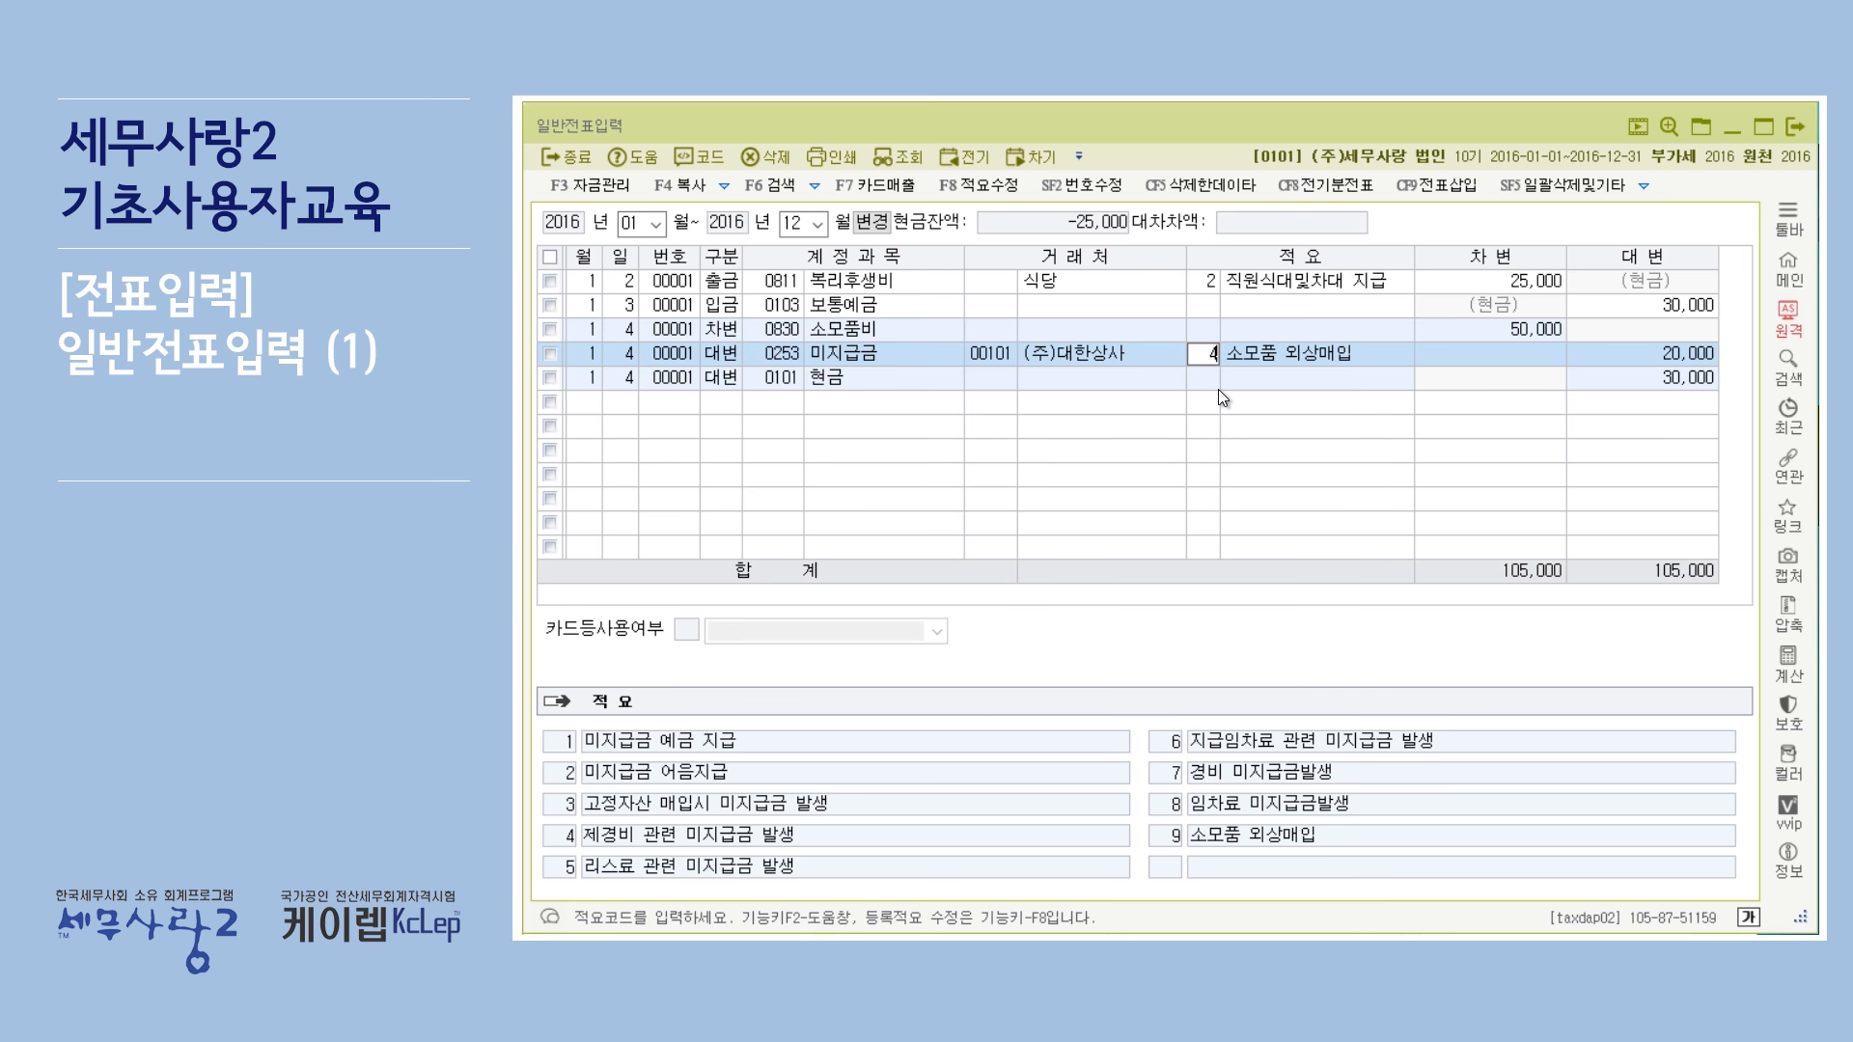
{"action": "key", "text": "Return"}
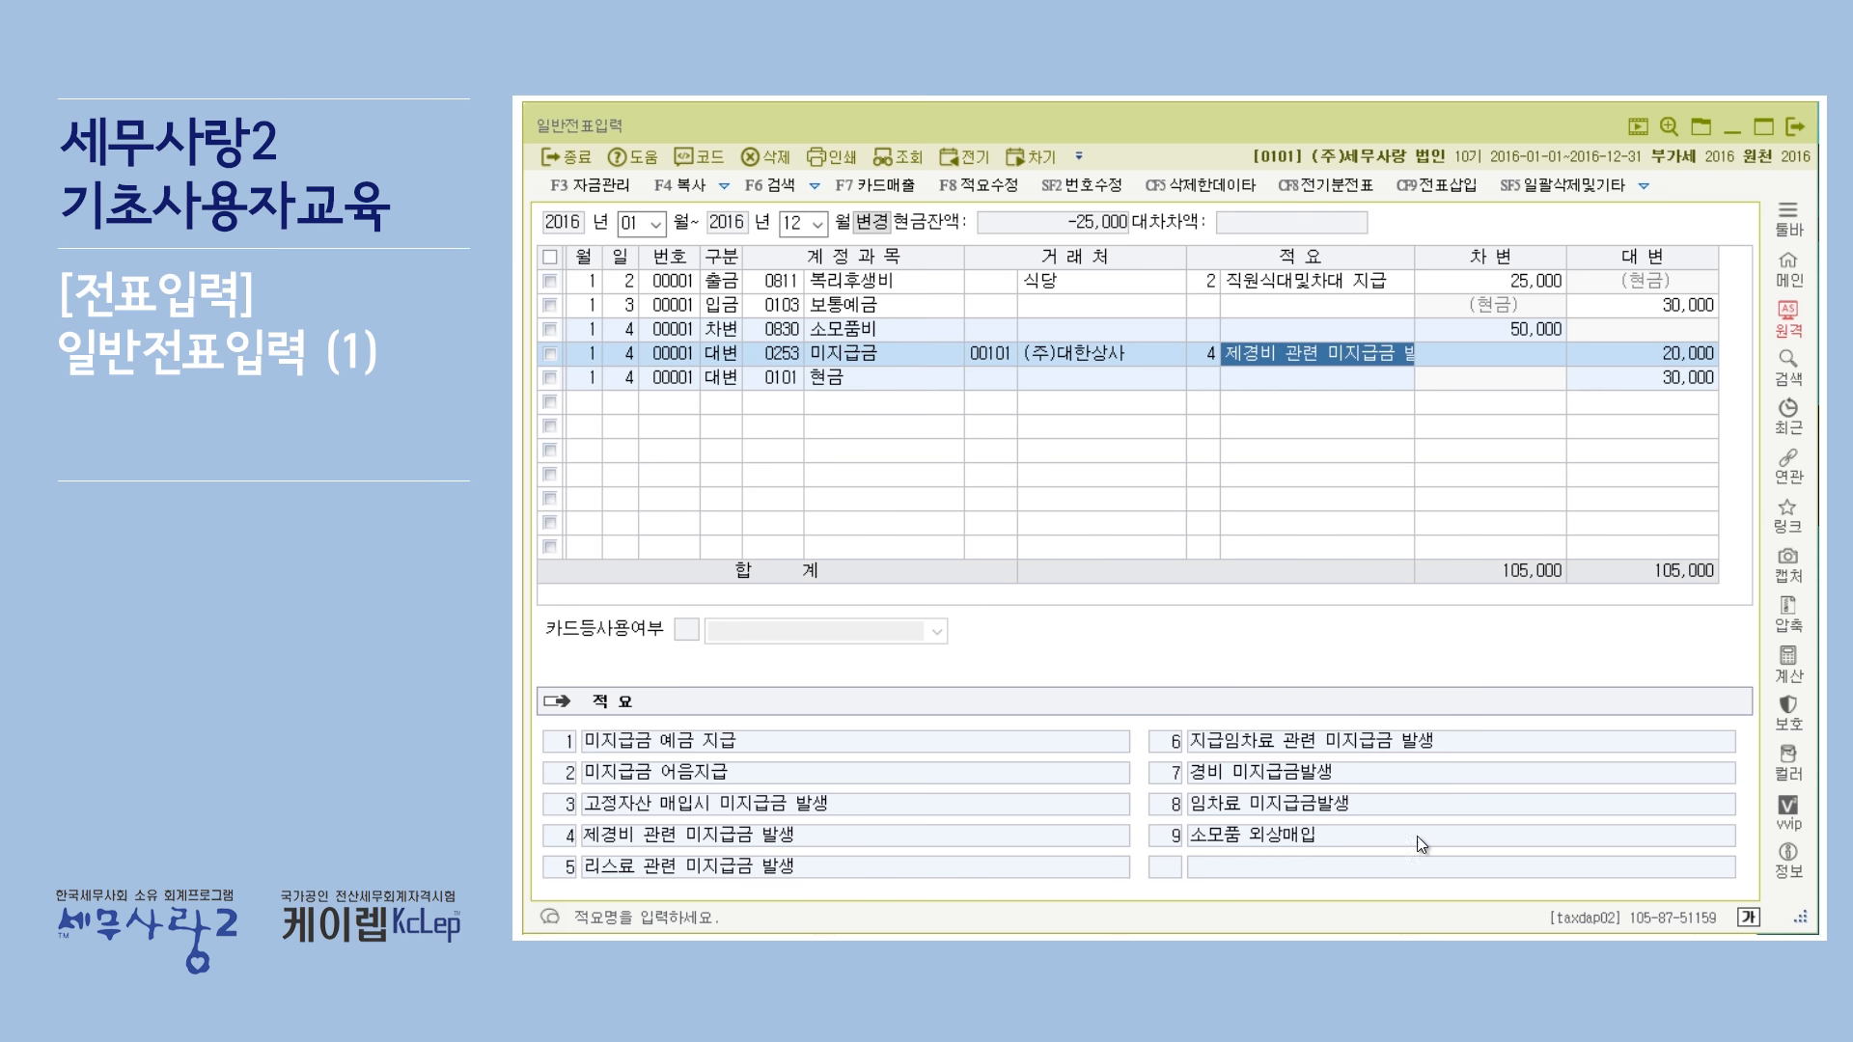
{"action": "left_click", "coordinate": [999, 187]}
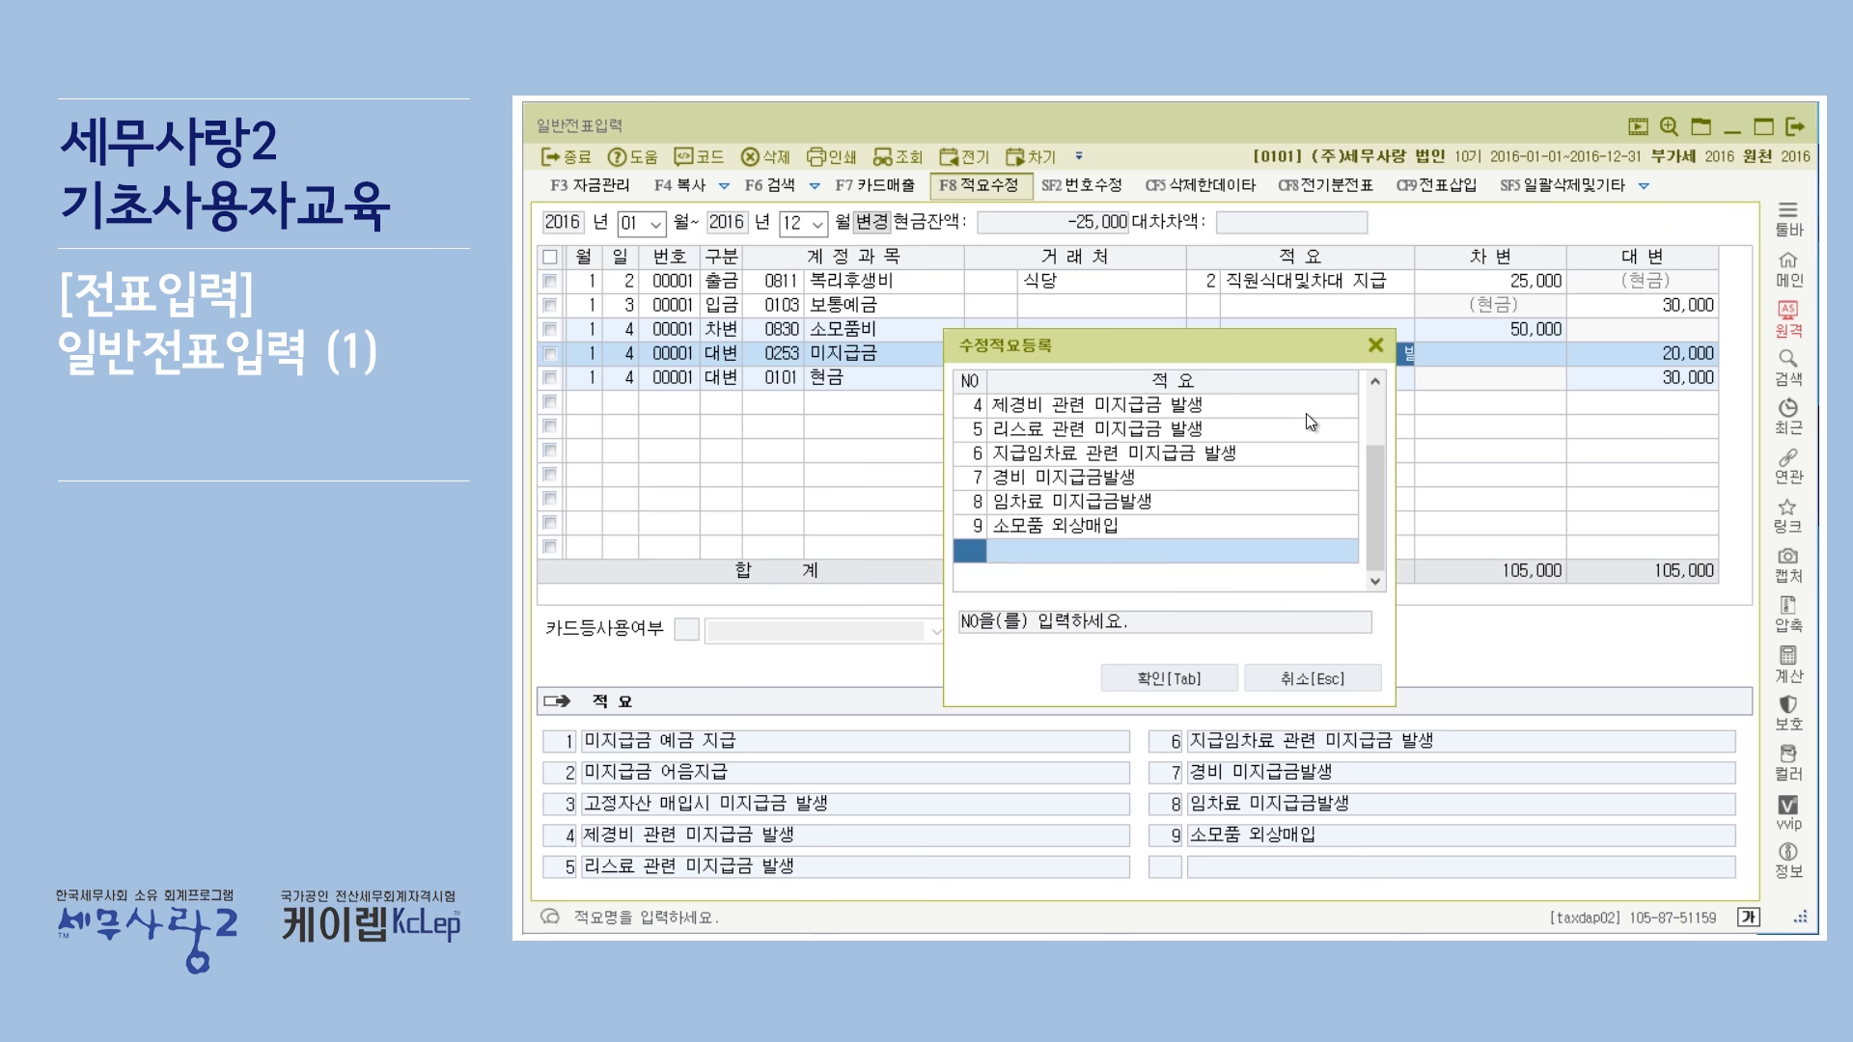
{"action": "left_click", "coordinate": [1374, 344]}
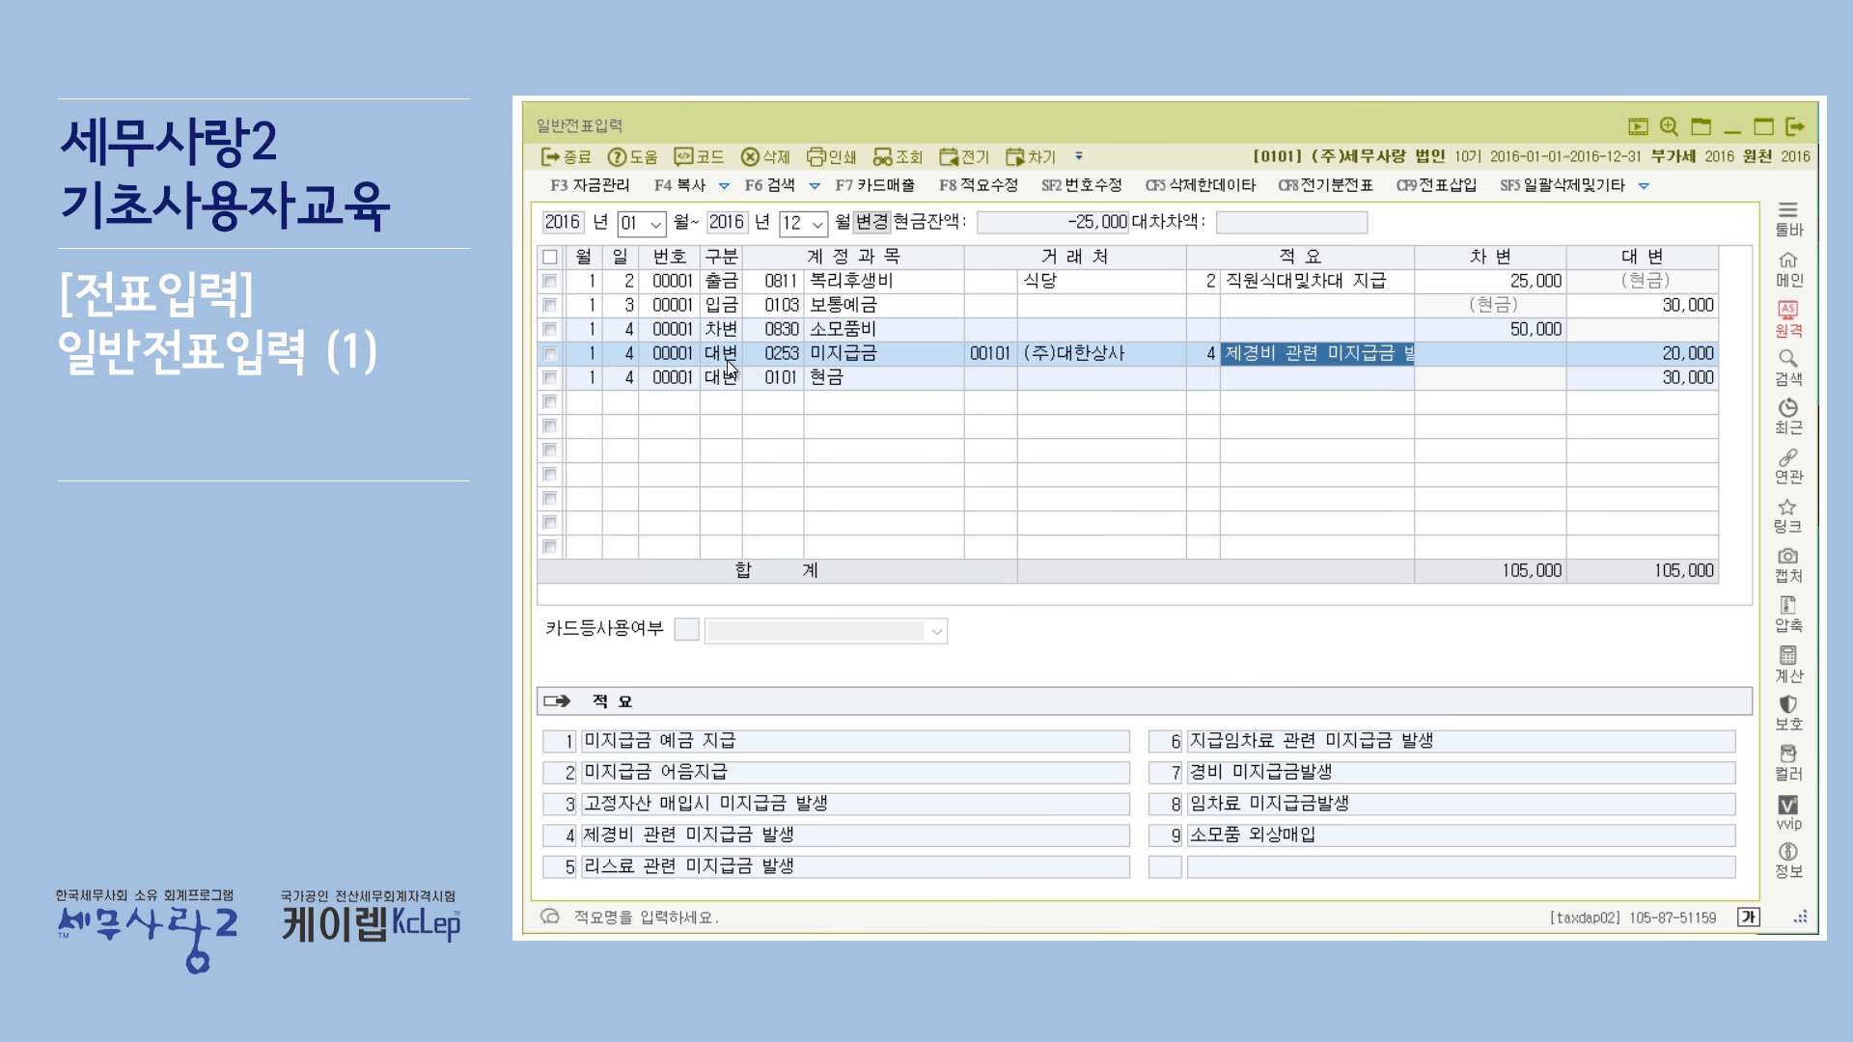
Review the 미지급금 line's credit and debit cells and its account code.
{"action": "left_click", "coordinate": [1579, 357]}
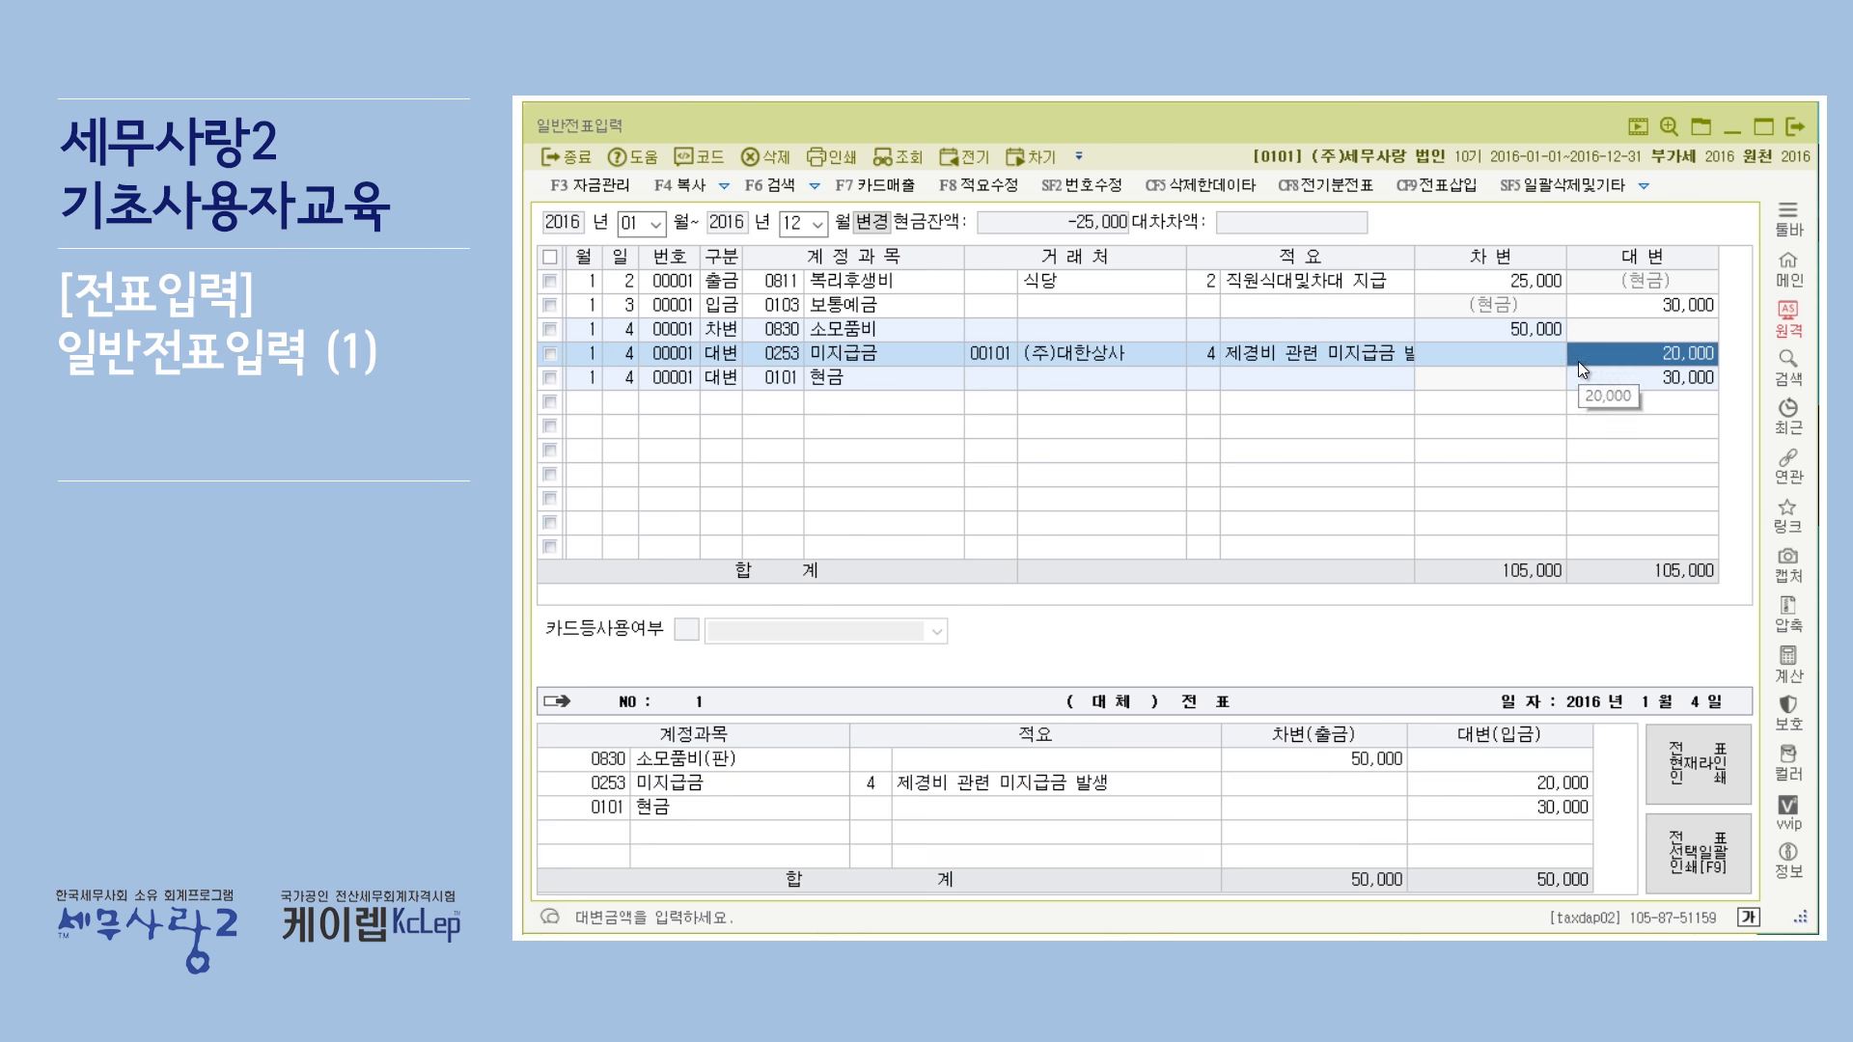
{"action": "left_click", "coordinate": [1401, 355]}
{"action": "left_click", "coordinate": [1588, 355]}
{"action": "left_click", "coordinate": [1515, 353]}
{"action": "left_click", "coordinate": [1597, 357]}
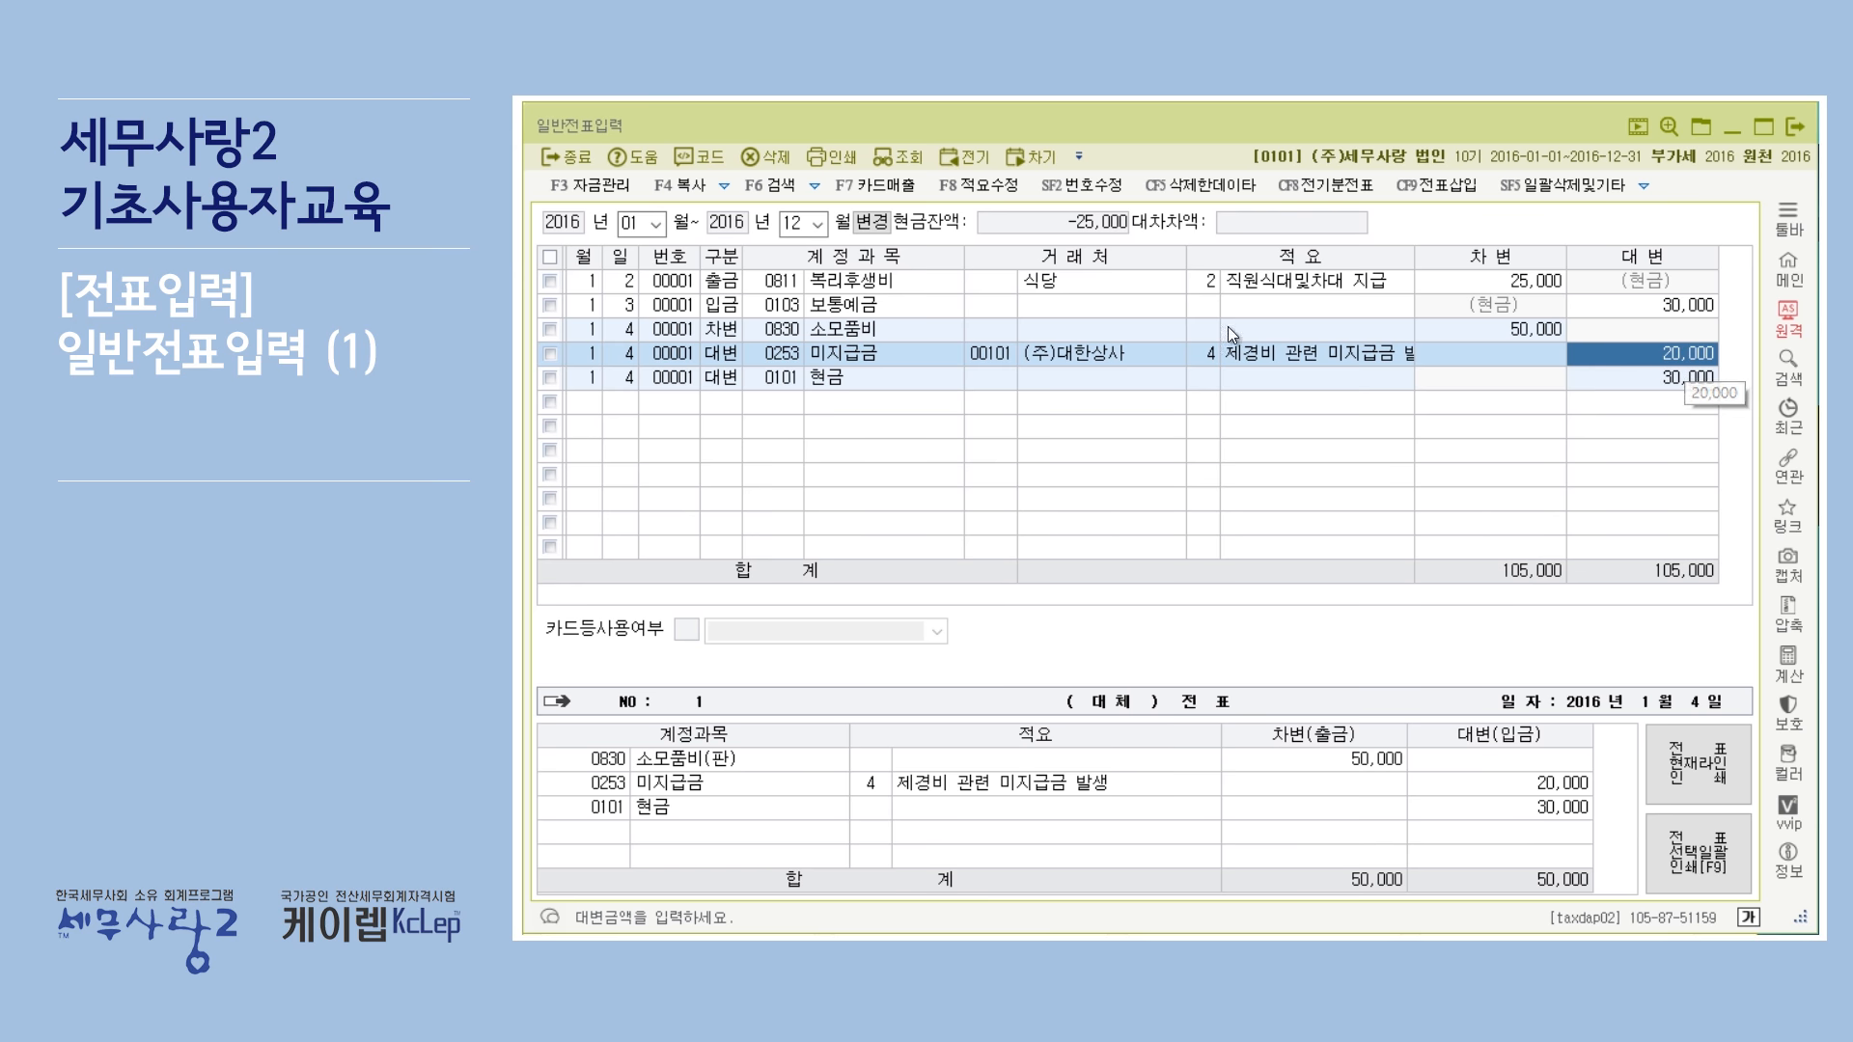
{"action": "left_click", "coordinate": [836, 358]}
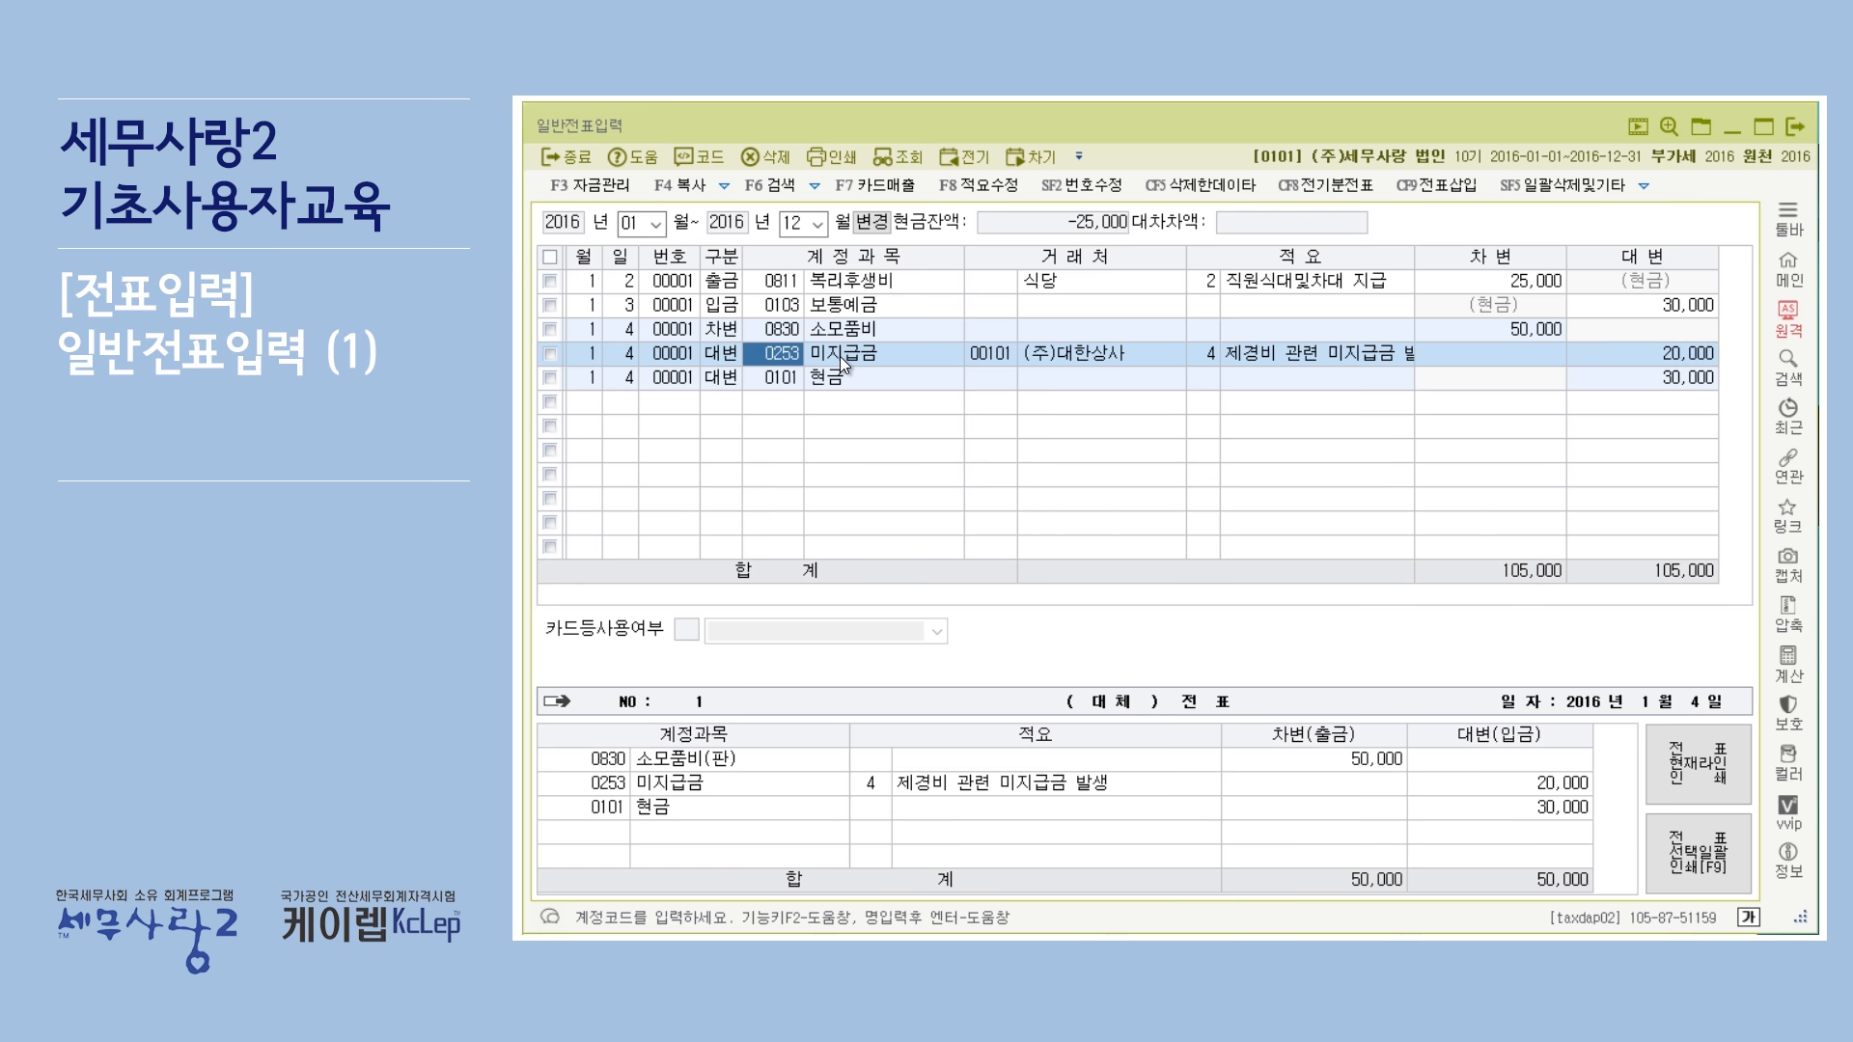